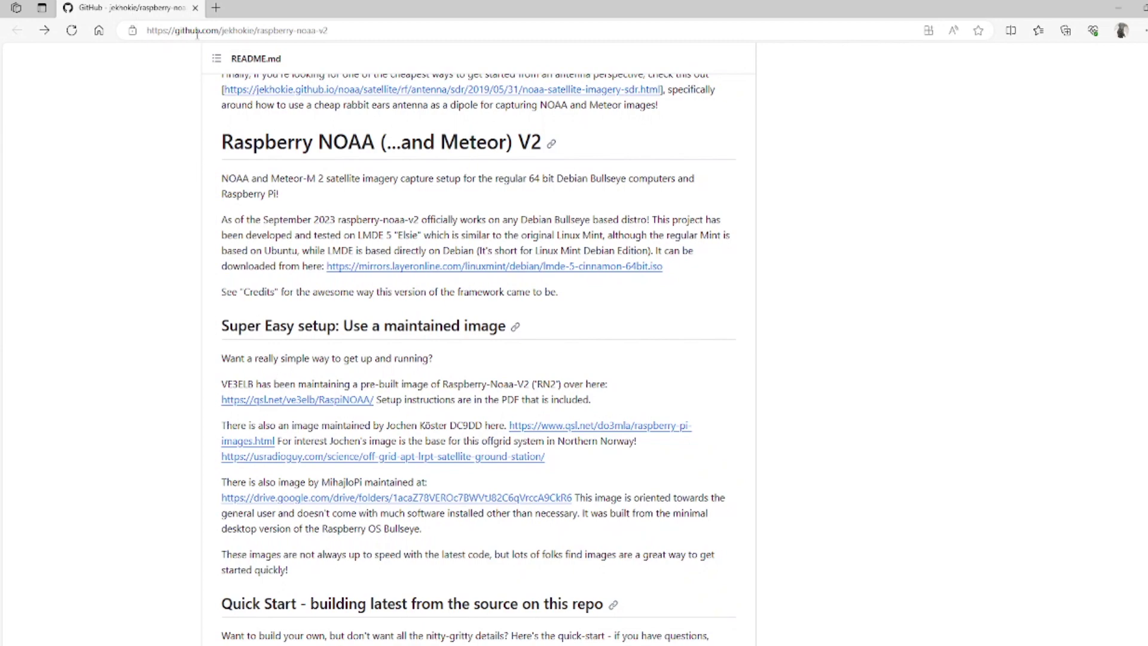
Step: Open the maintained RaspiNOAA V2 image page from the qsl.net link in a new tab
key(Home)
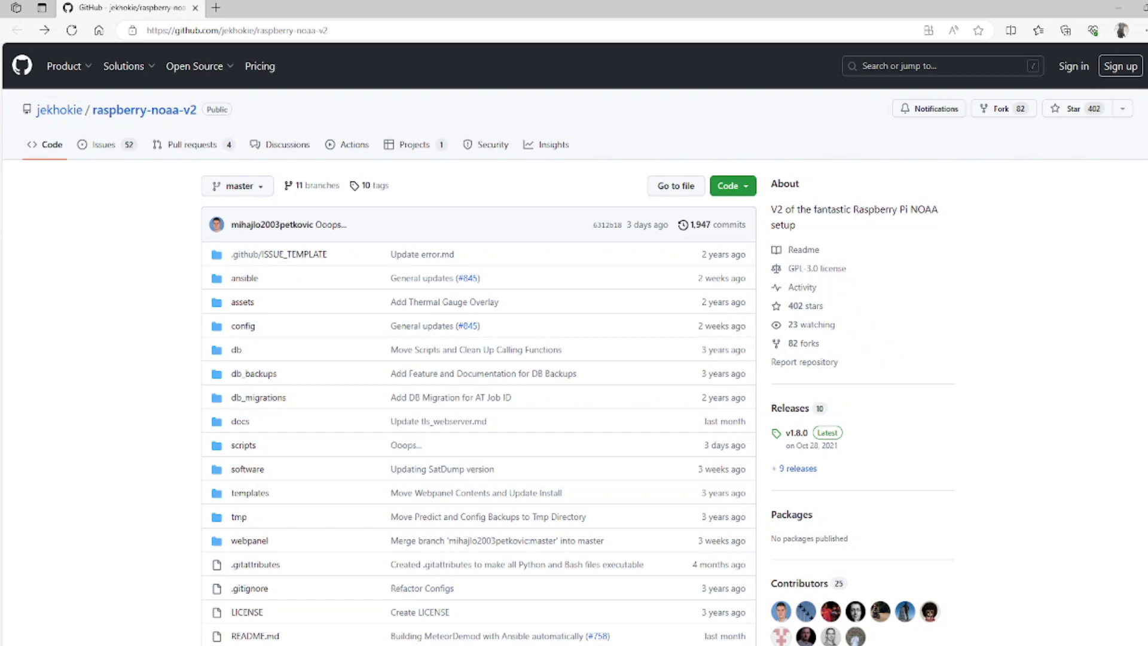
scroll(574, 344, down, 2)
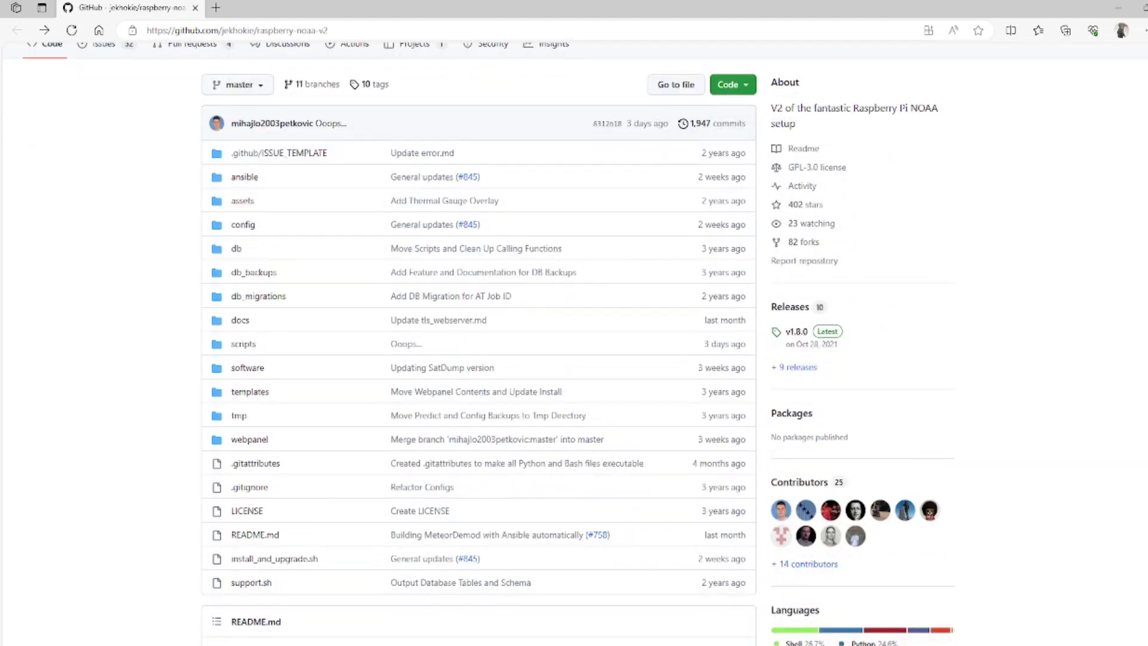
scroll(1142, 119, down, 5)
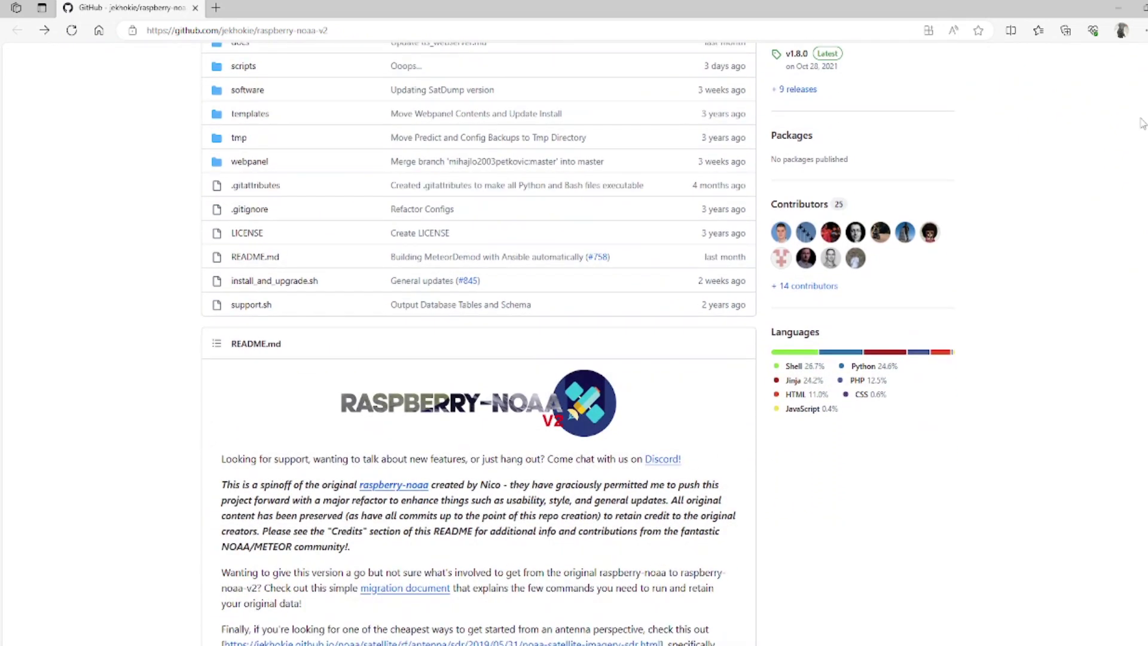
scroll(1141, 126, down, 2)
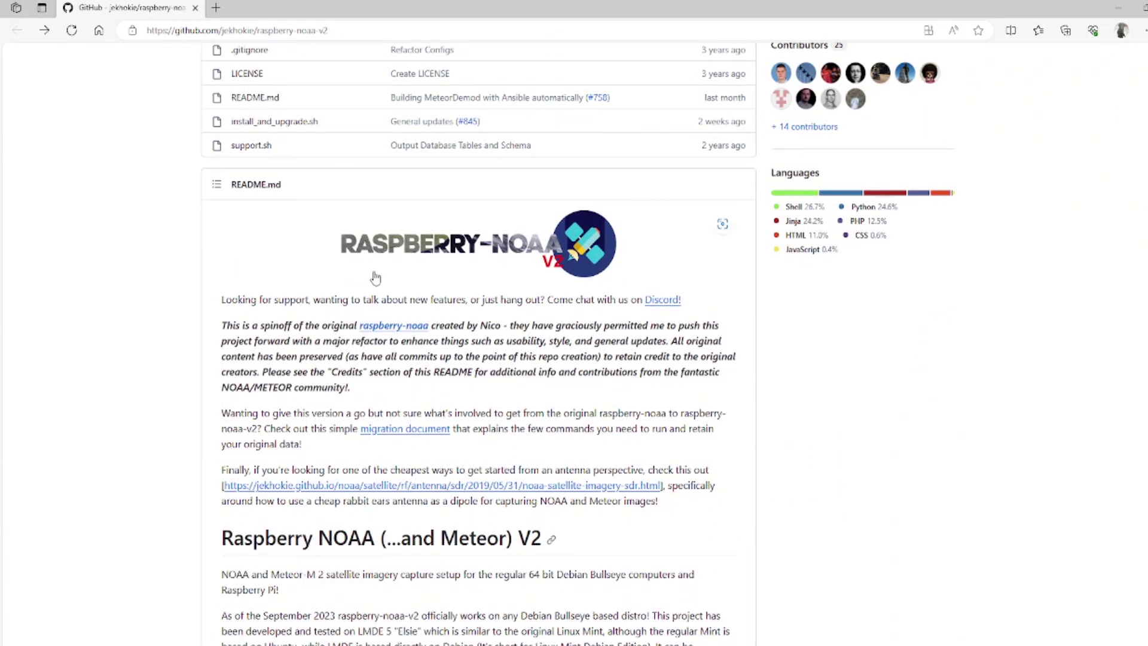
scroll(651, 251, down, 2)
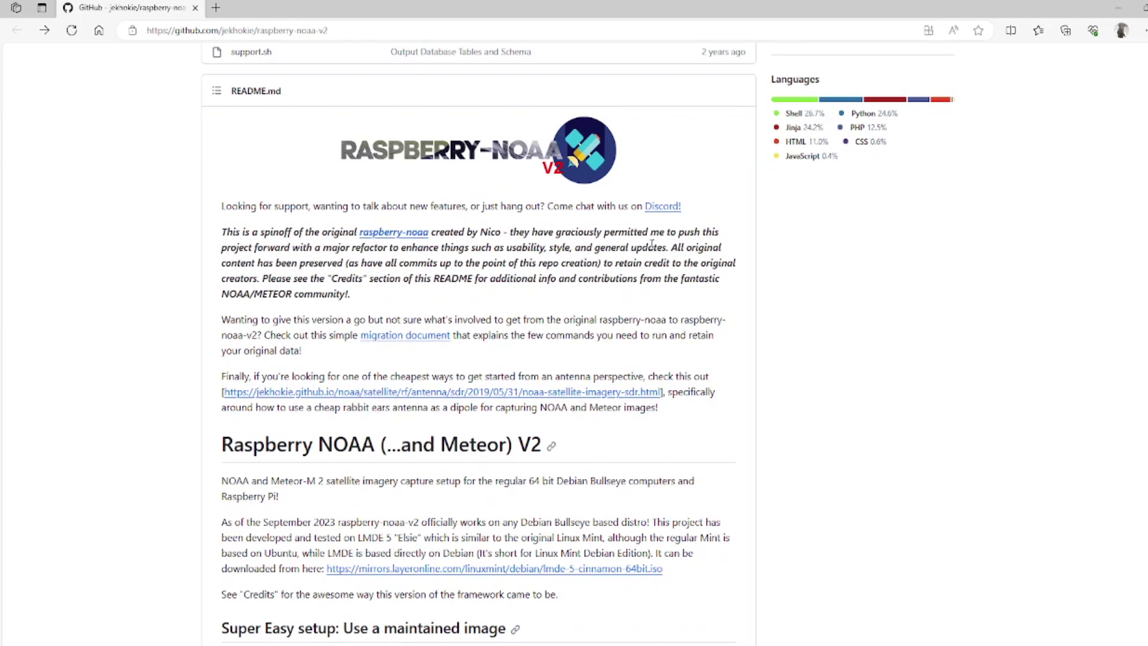
scroll(637, 244, down, 4)
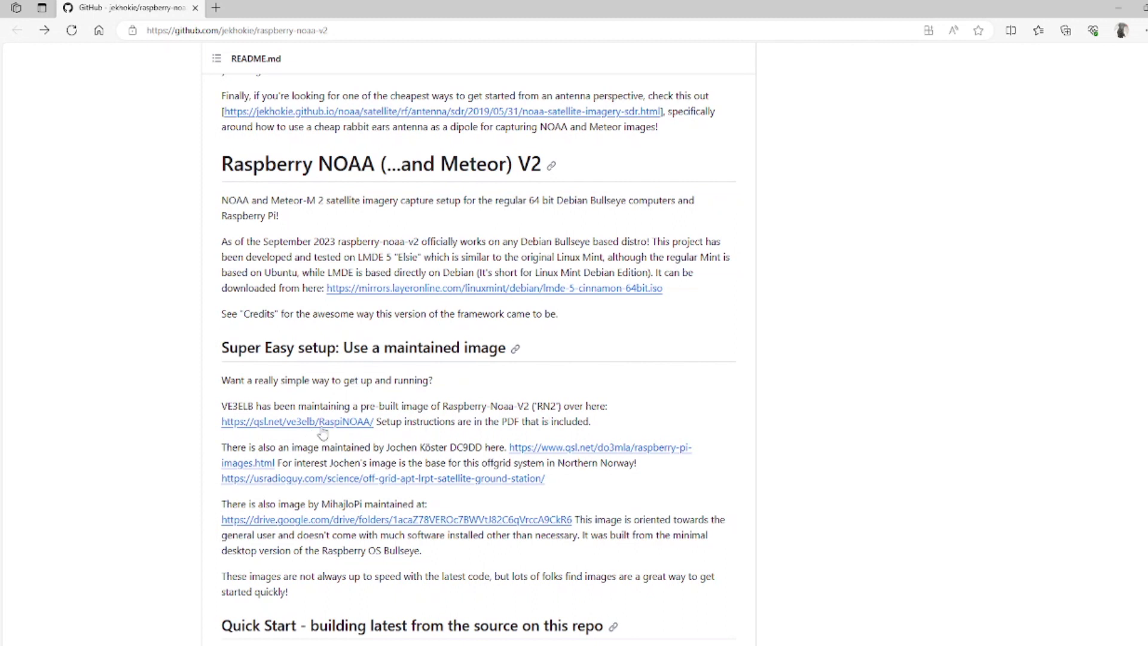
right_click(306, 421)
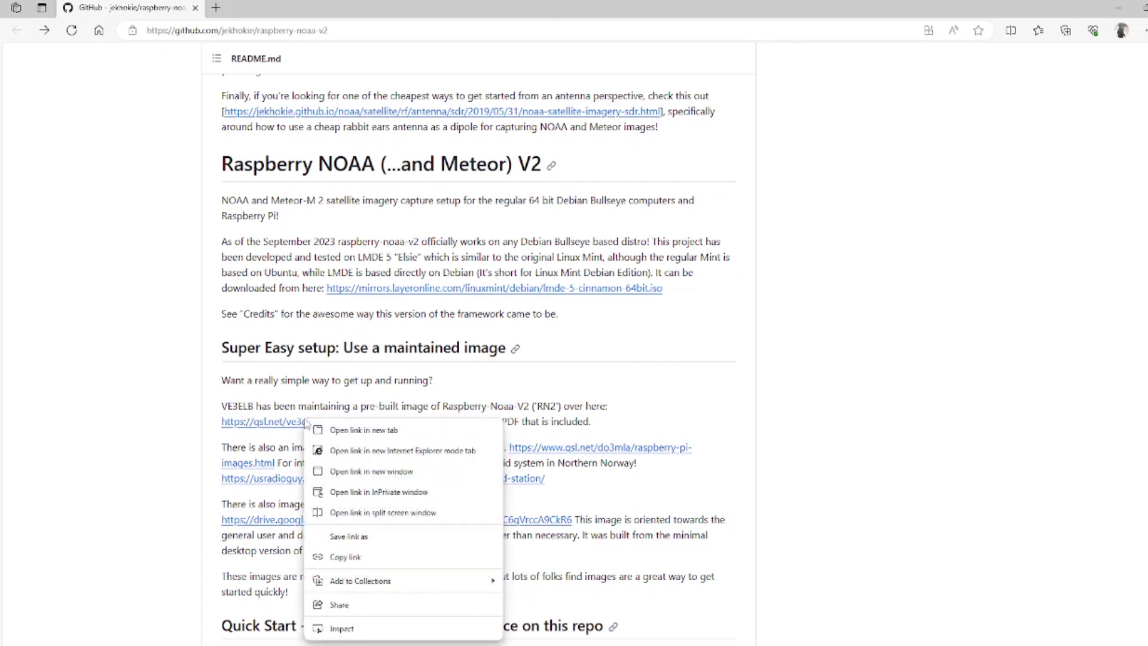
click(379, 431)
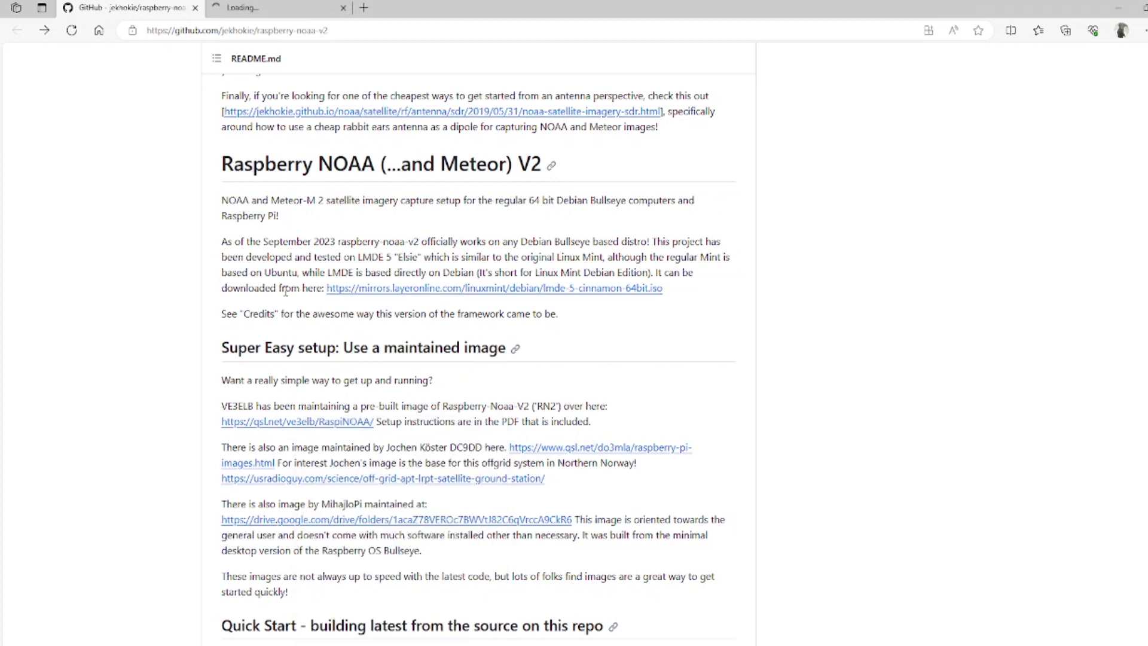
click(261, 4)
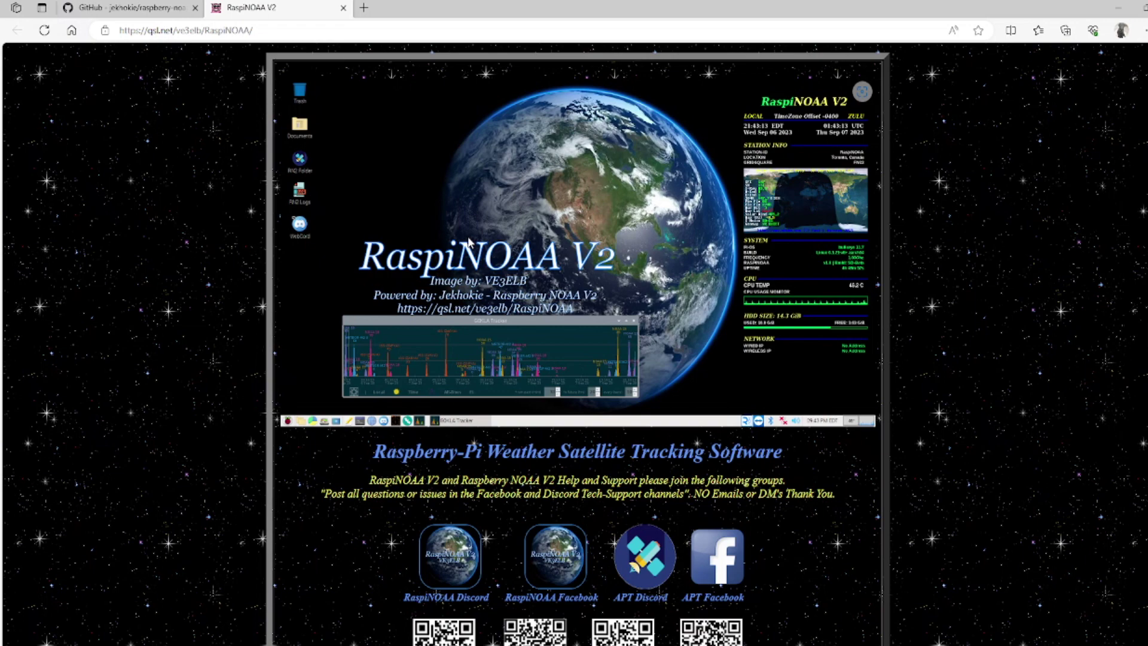
Step: Start the V1.8 image download with 'Click here to DOWNLOAD'
scroll(484, 233, down, 3)
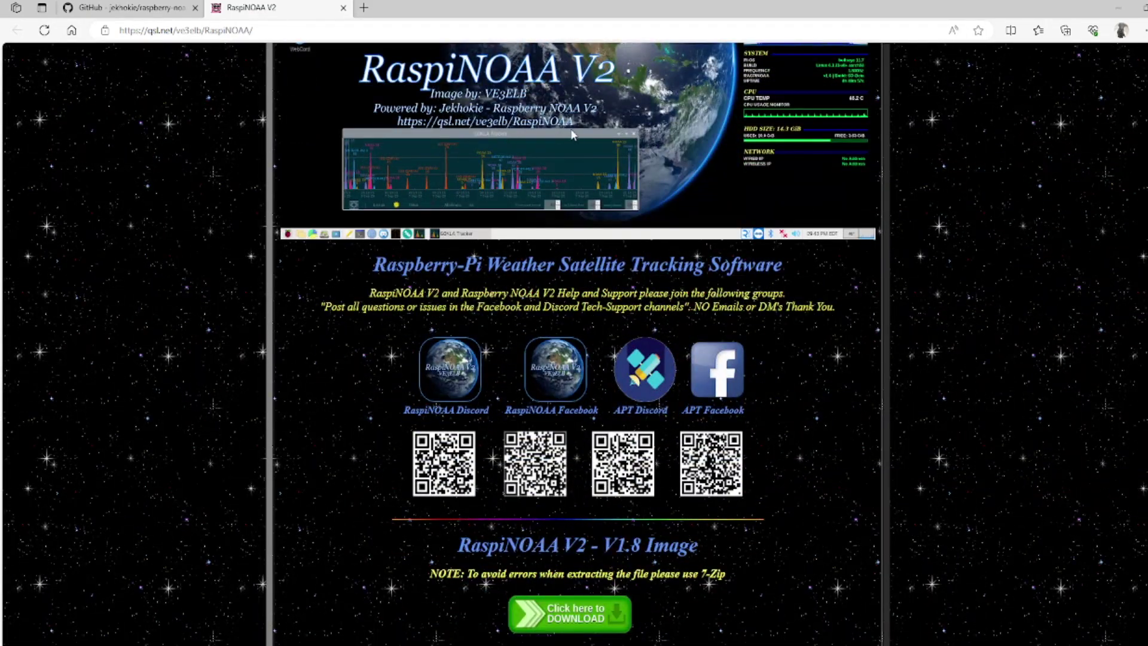
scroll(428, 197, up, 3)
scroll(562, 133, down, 3)
scroll(563, 133, down, 3)
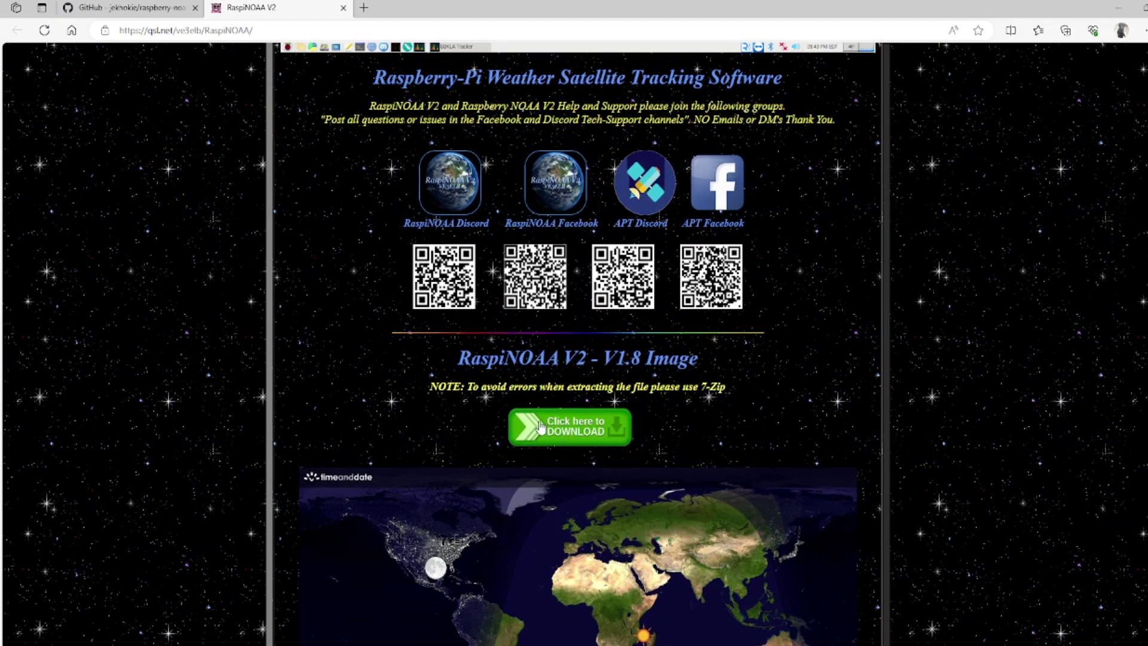
click(596, 428)
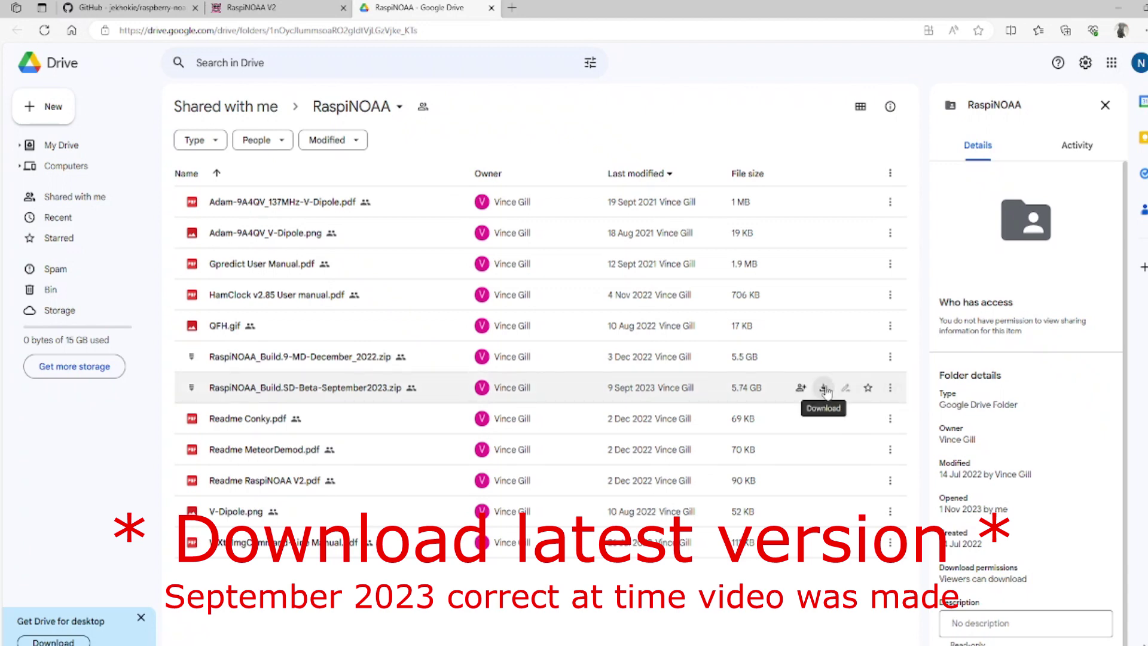
Step: Download RaspiNOAA_Build.SD-Beta-September2023.zip (5.74 GB) from the shared Drive folder
click(823, 390)
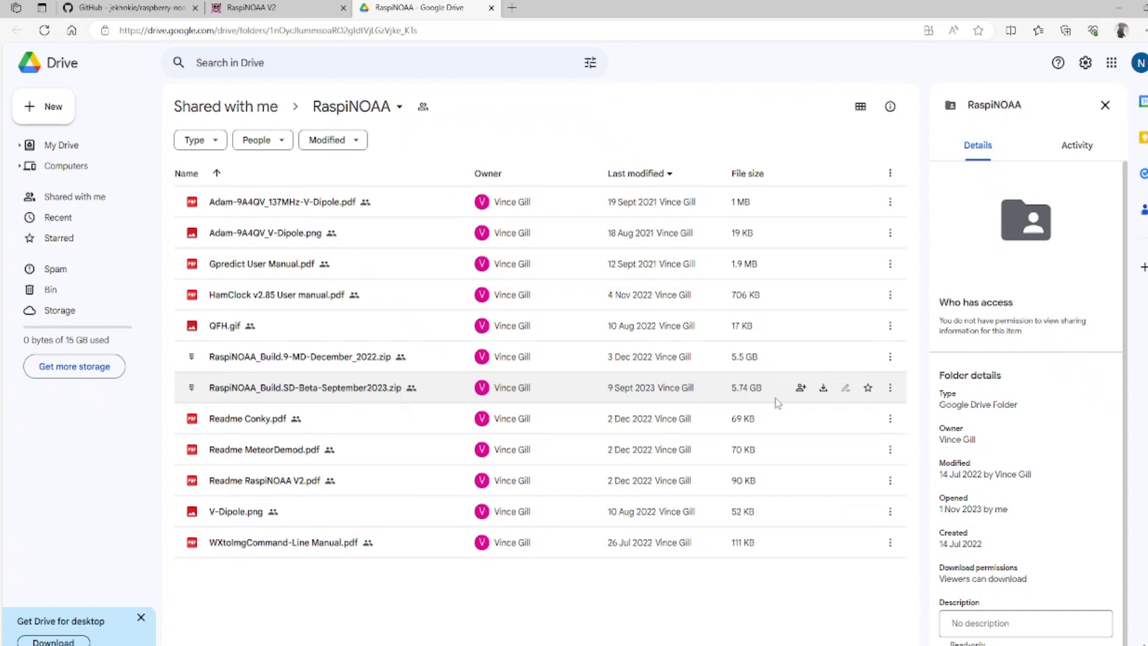
mouse_move(742, 392)
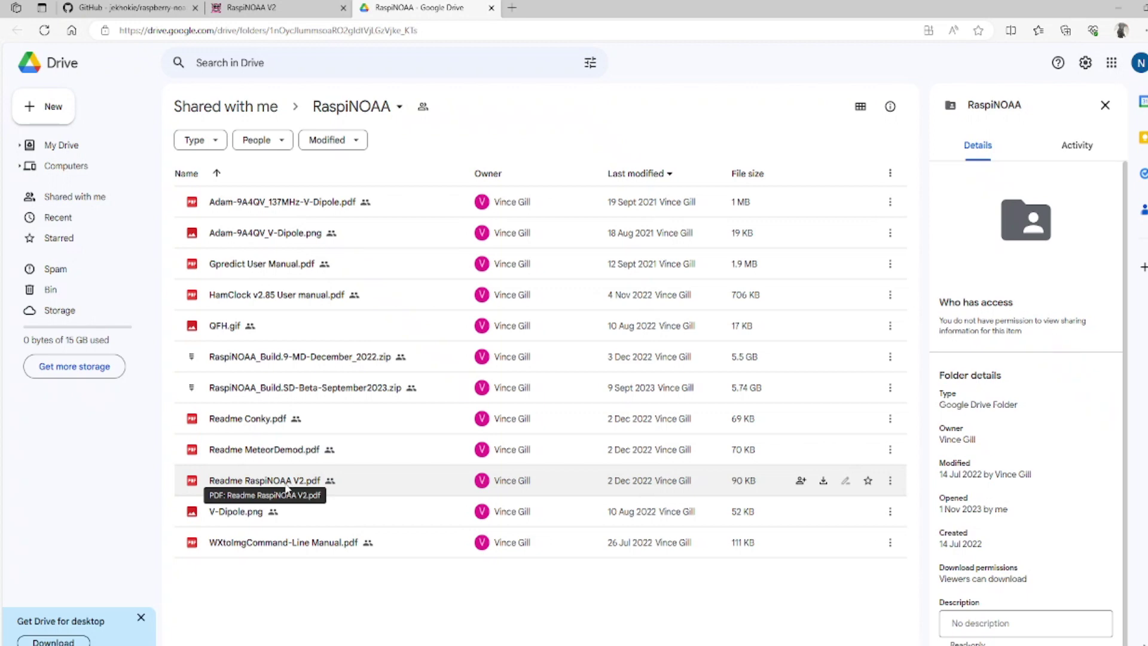
Step: Return to the raspberry-noaa-v2 README and scroll to its Quick Start build instructions
click(129, 7)
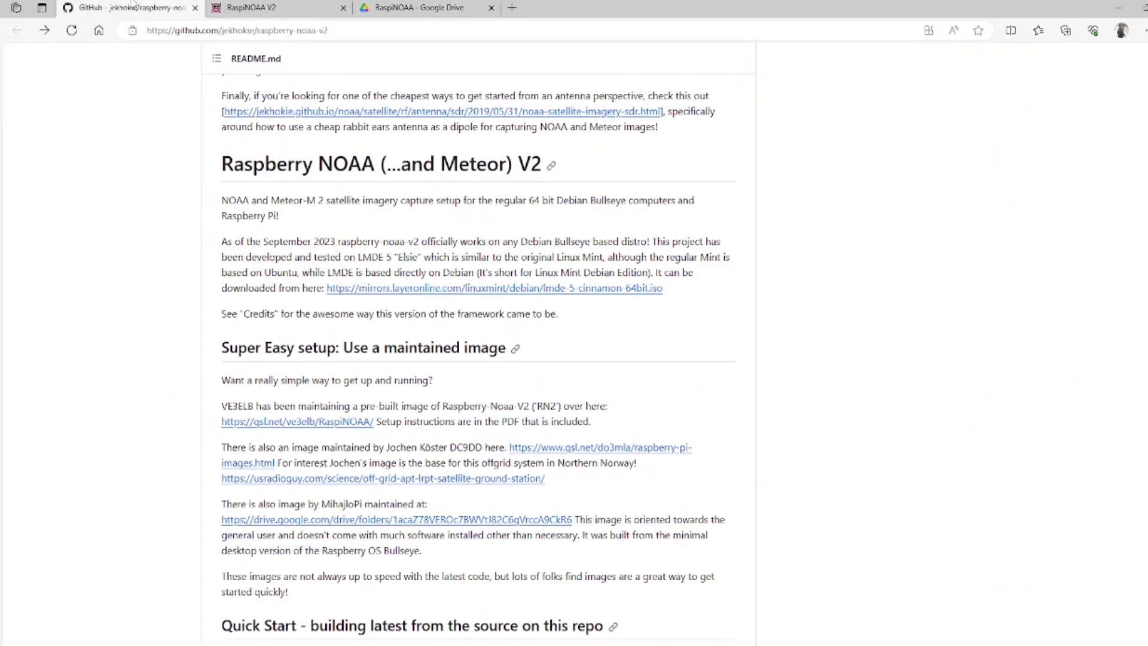
scroll(652, 290, up, 5)
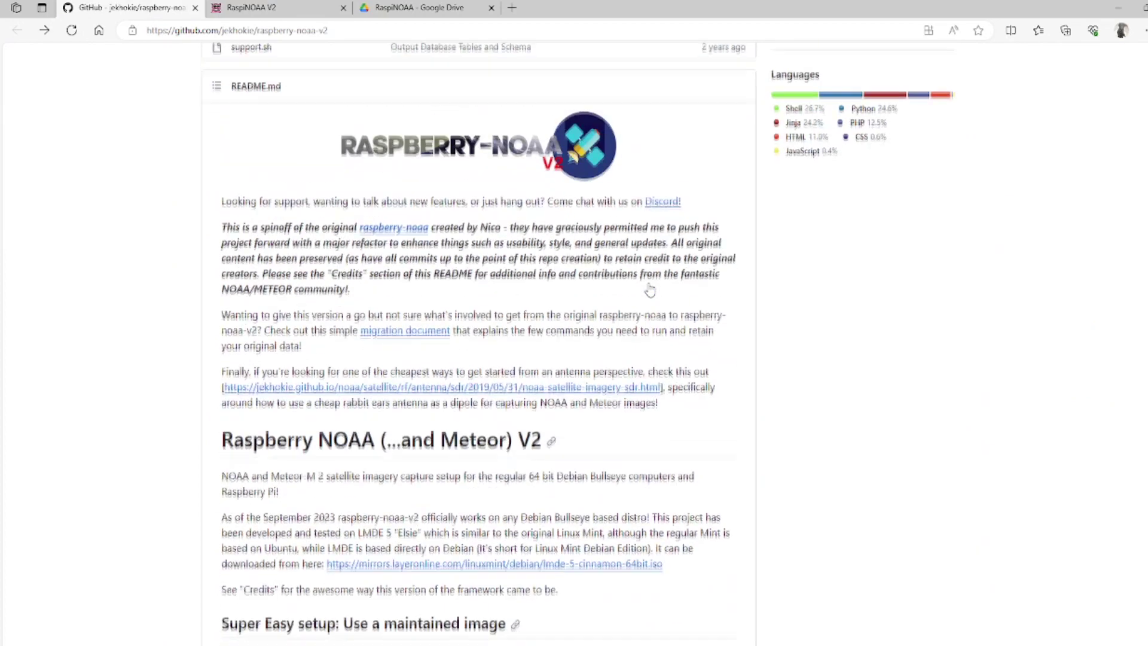
scroll(646, 293, down, 5)
scroll(646, 293, down, 2)
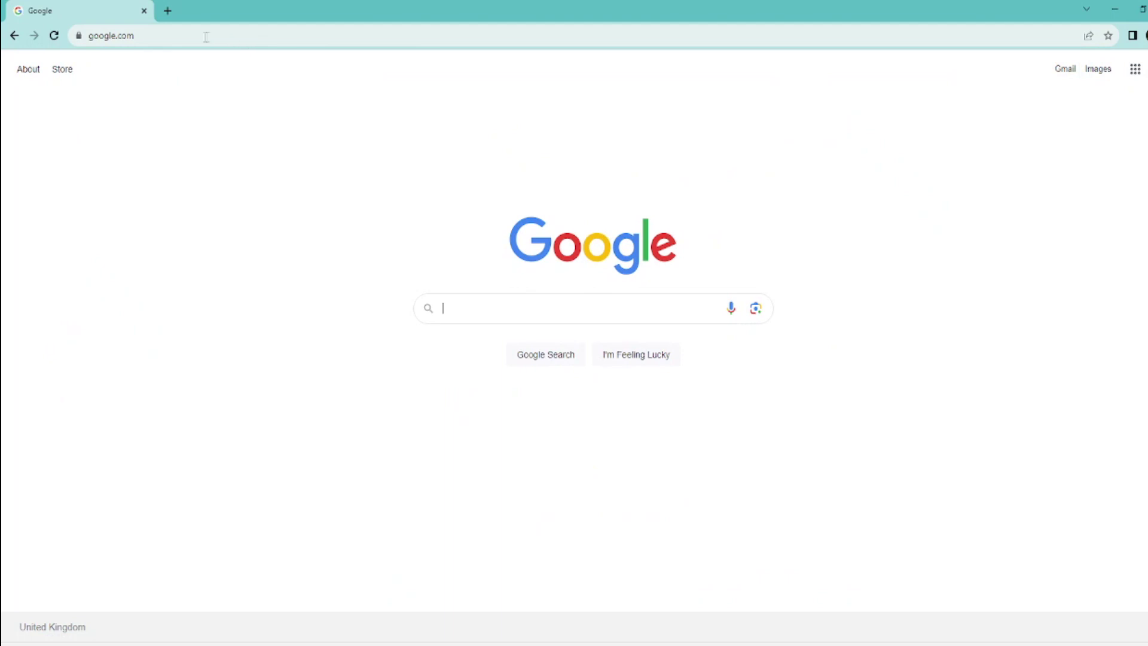
click(176, 34)
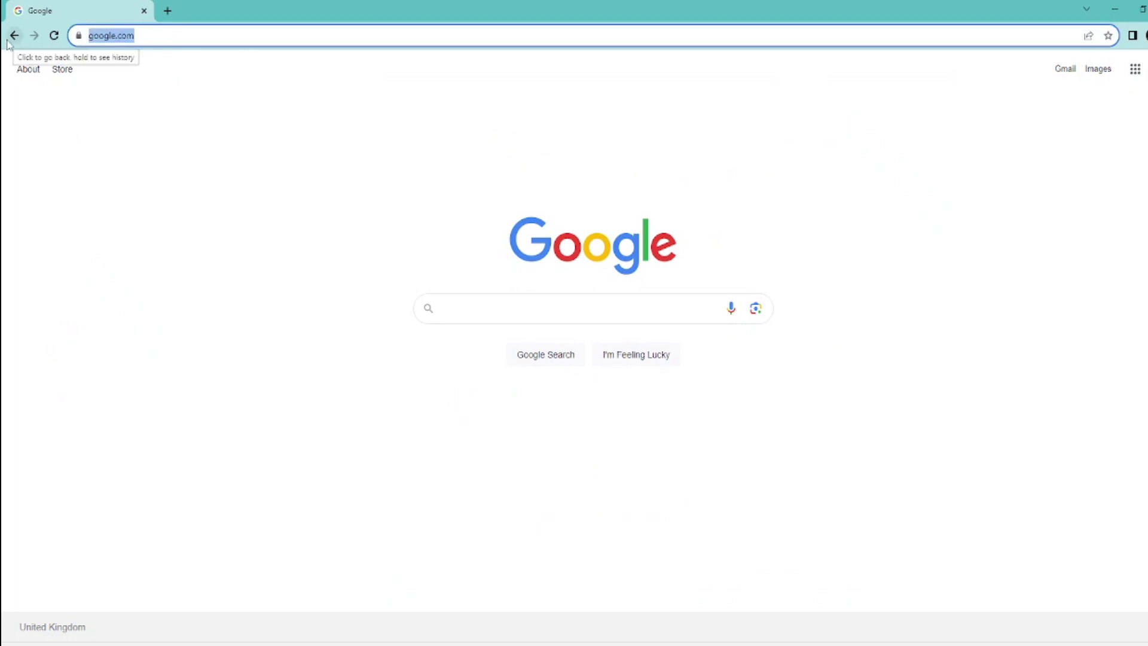
text(https://www.balena.io/etcher/)
key(Return)
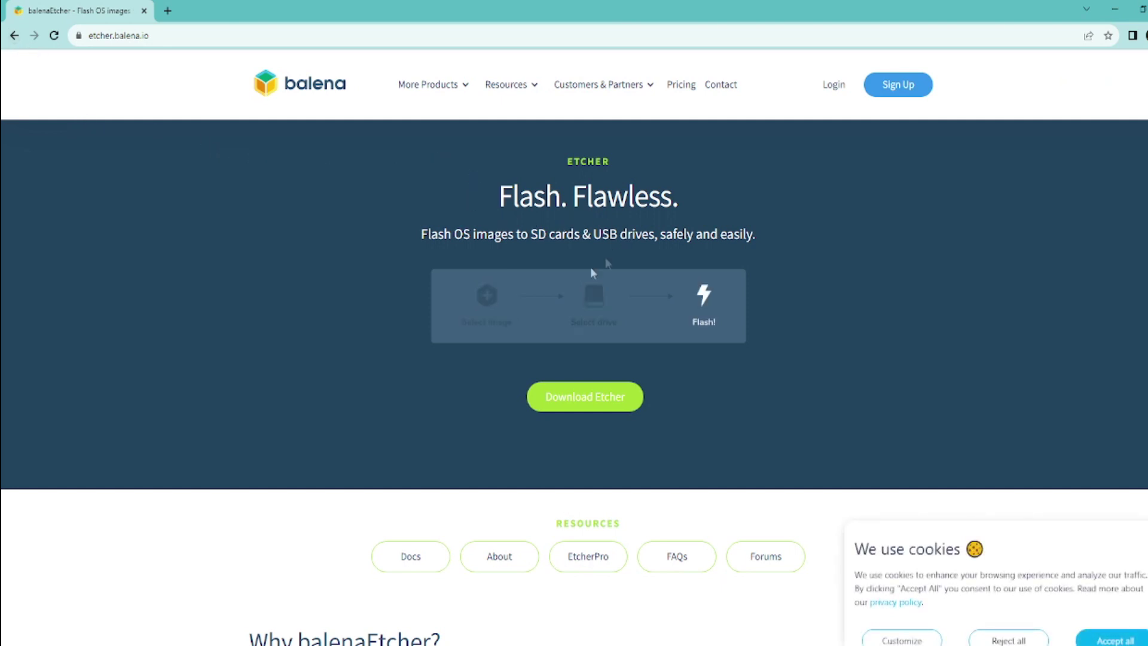
click(611, 399)
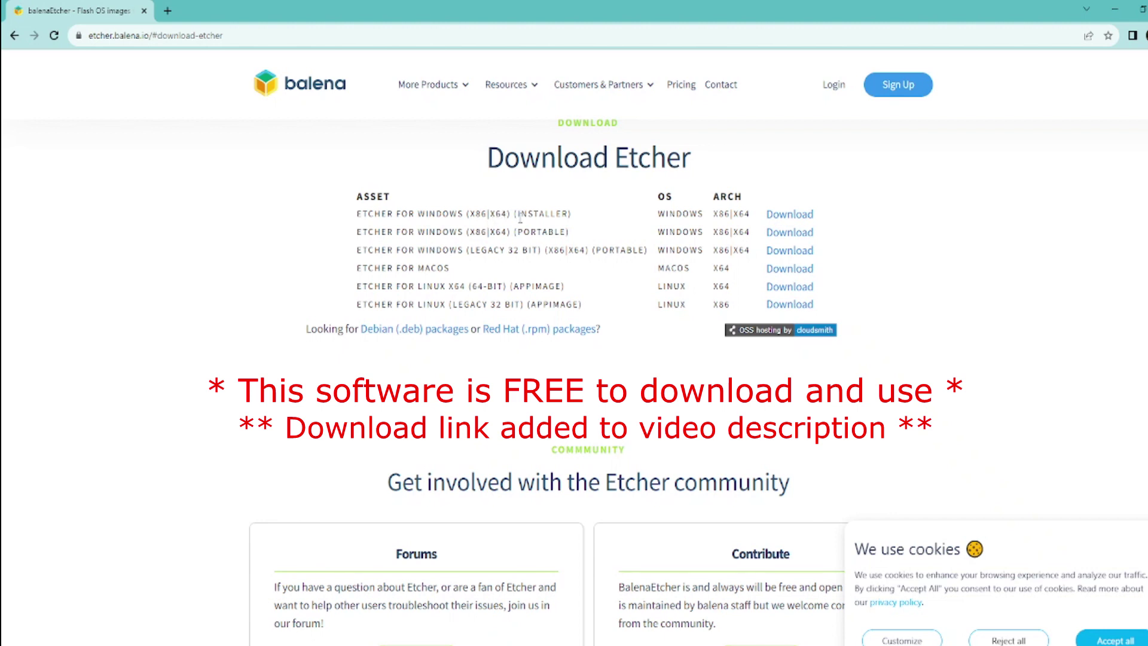
Step: Download the Etcher for Windows (x86|x64) installer
click(791, 215)
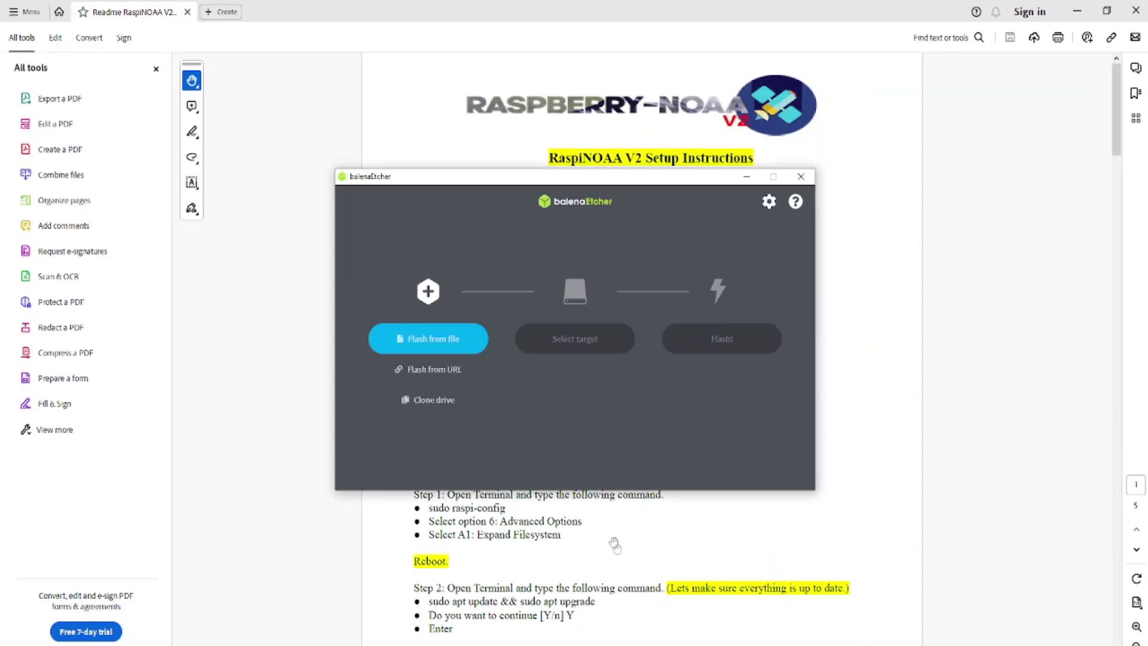
Step: Load RaspiNOAA_Build.SD-Beta-September2023.img from its Downloads folder as the flash source
click(447, 342)
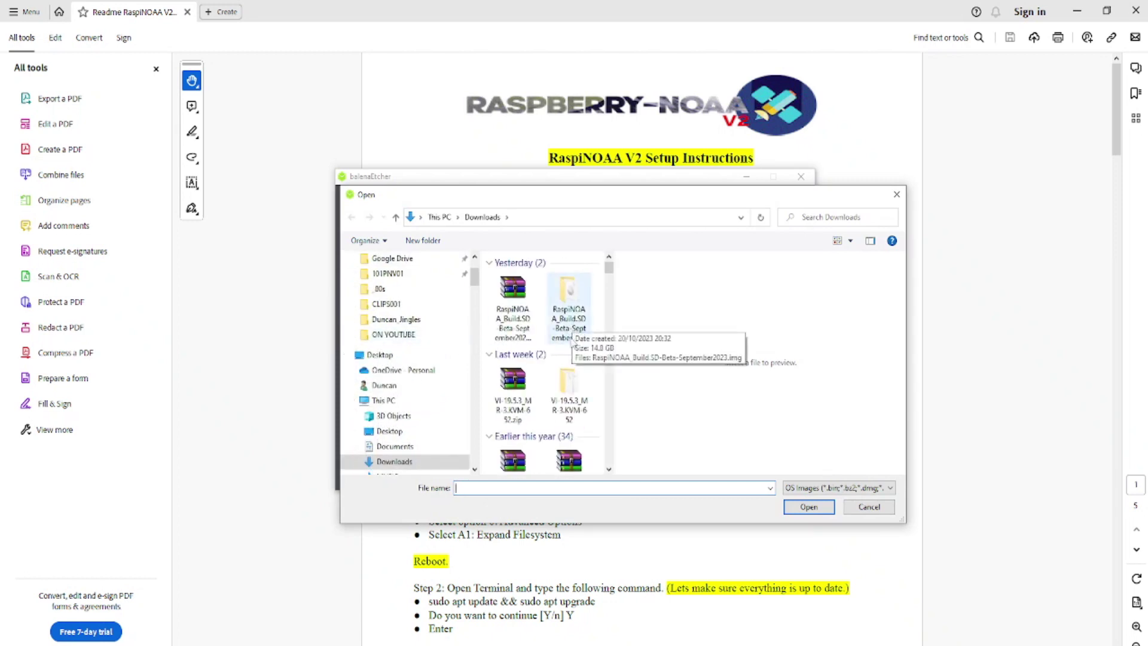
click(573, 309)
double_click(571, 309)
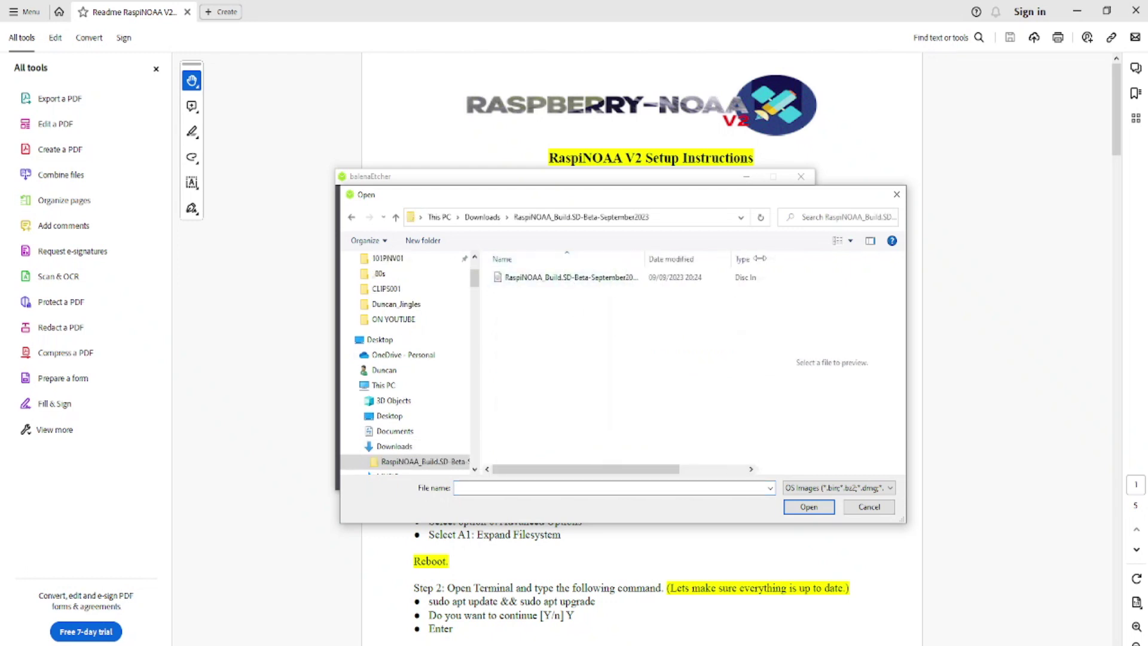
drag(647, 262, 715, 262)
click(618, 276)
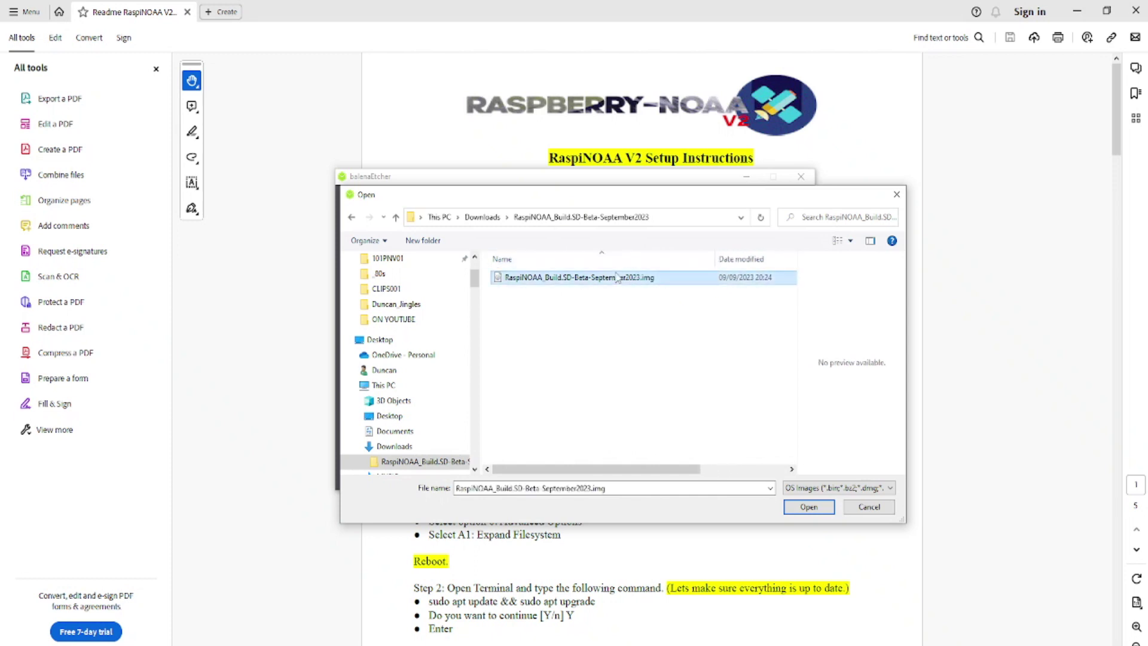
click(809, 508)
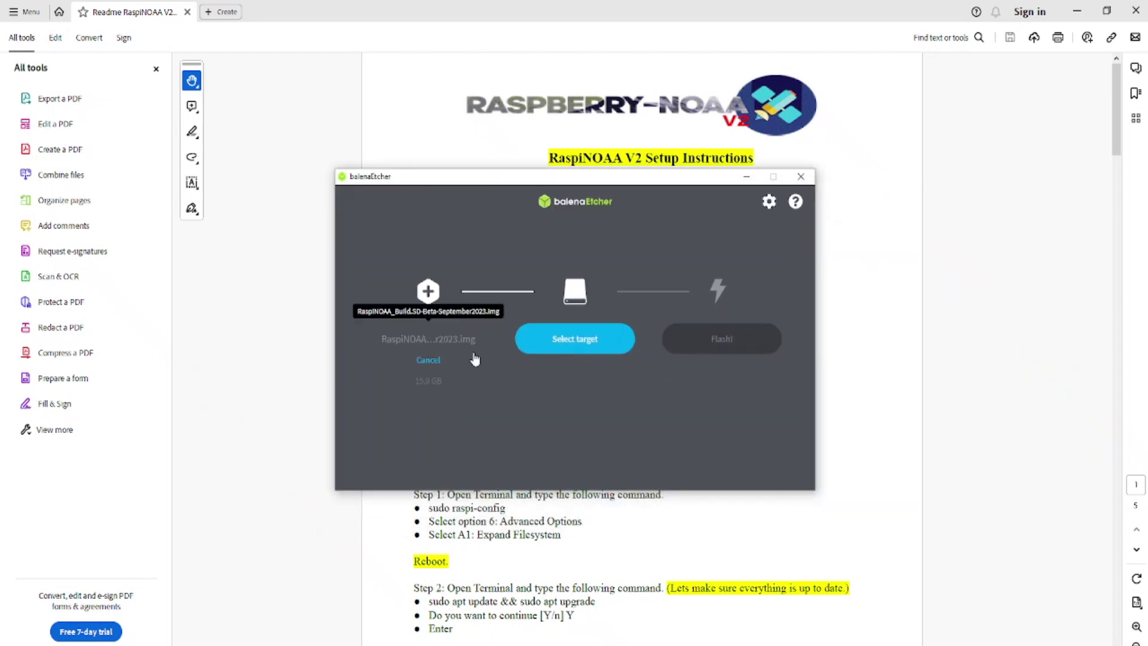
Step: Select the 31.9 GB USB 2.0 SD/MMC Reader as the target drive
click(579, 344)
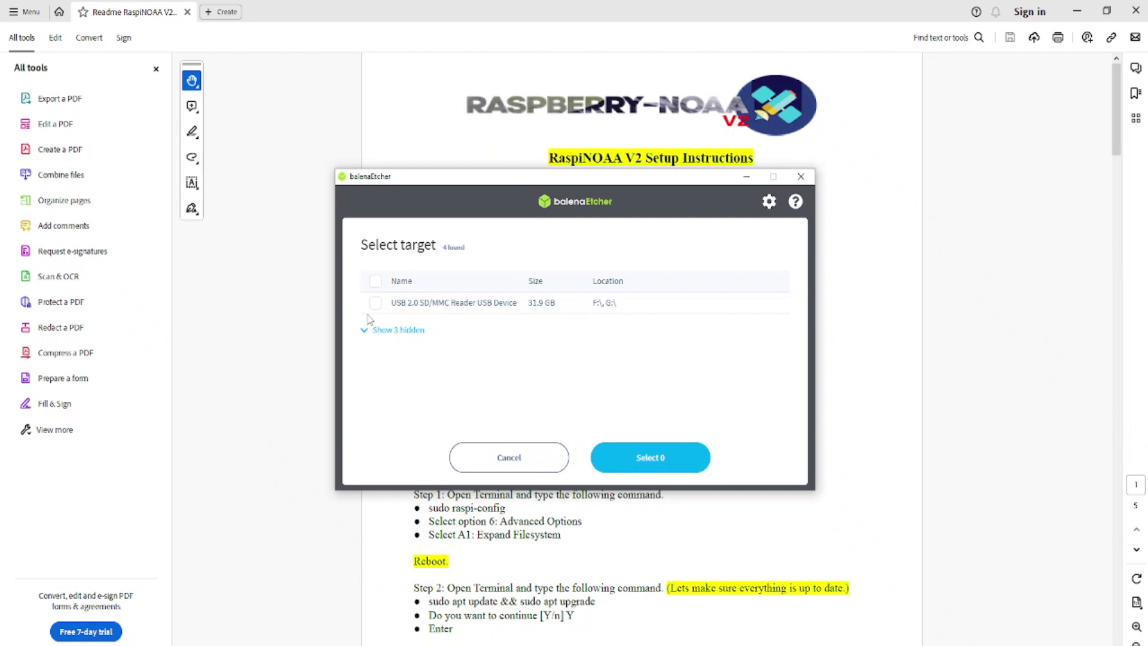
click(363, 331)
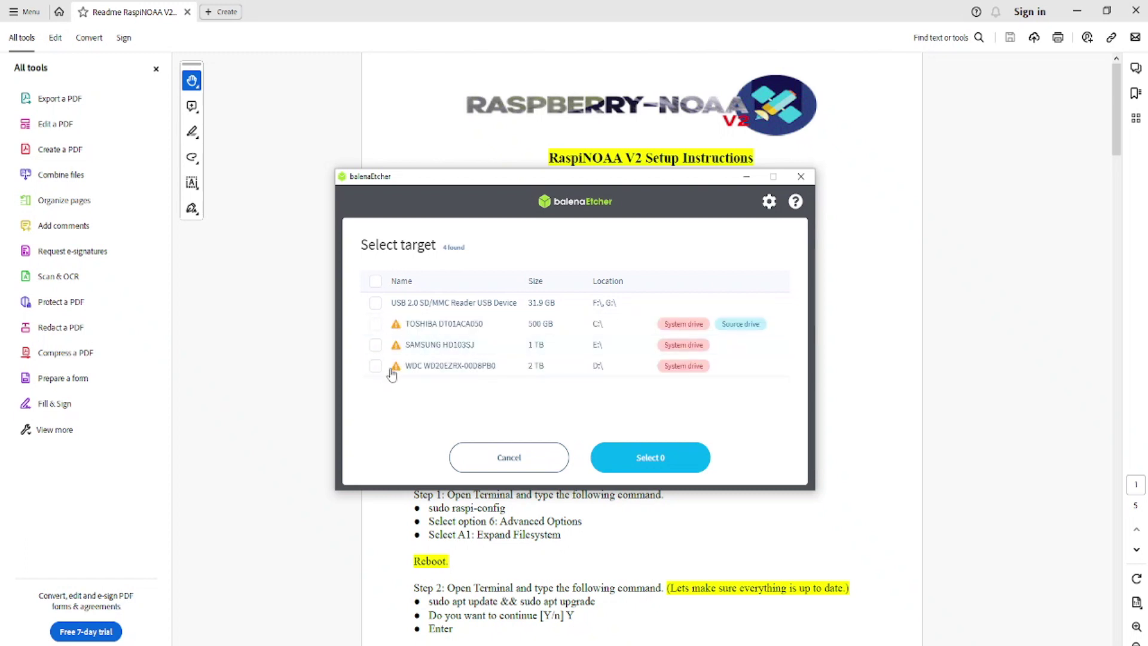
click(375, 303)
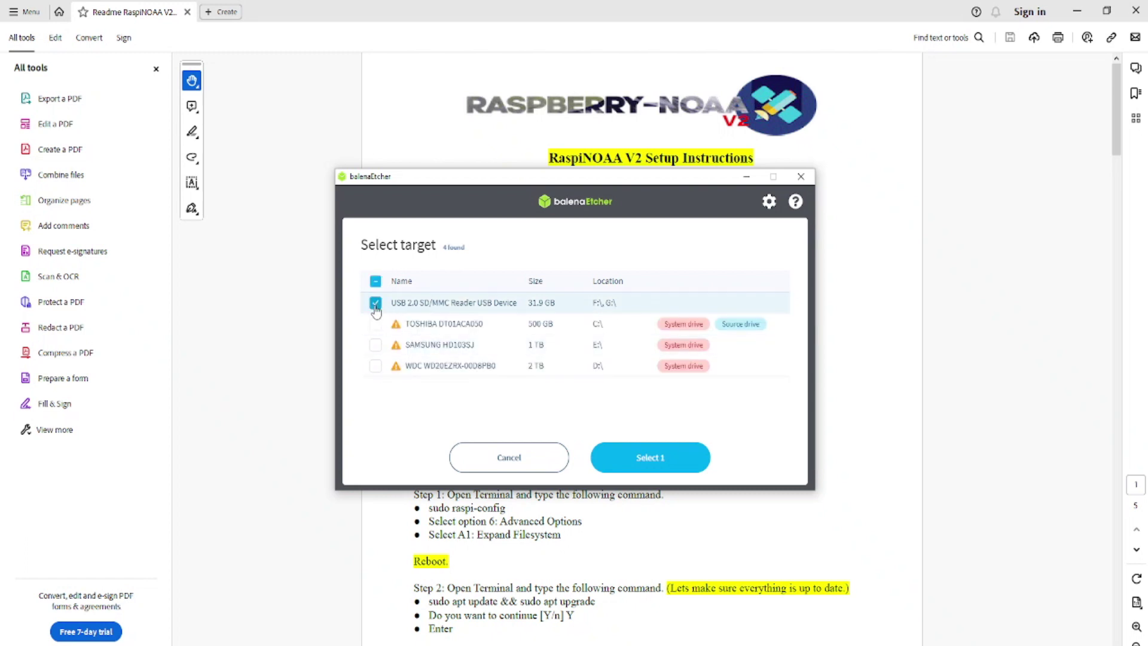
click(646, 460)
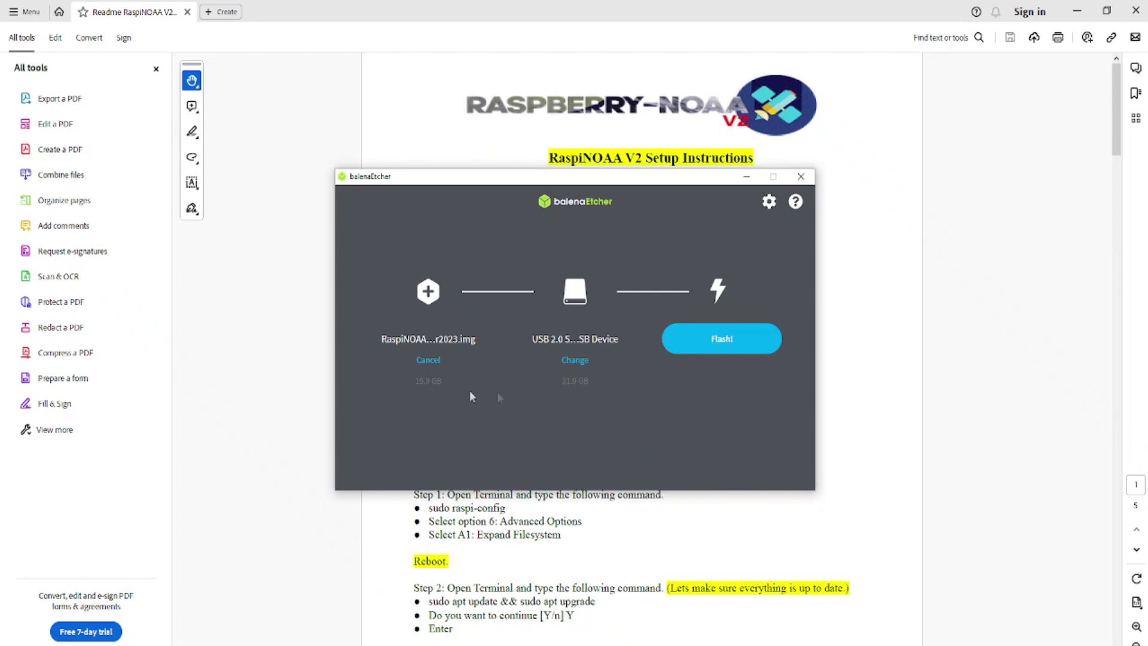
Step: Flash the RaspiNOAA image onto the USB SD card
click(726, 340)
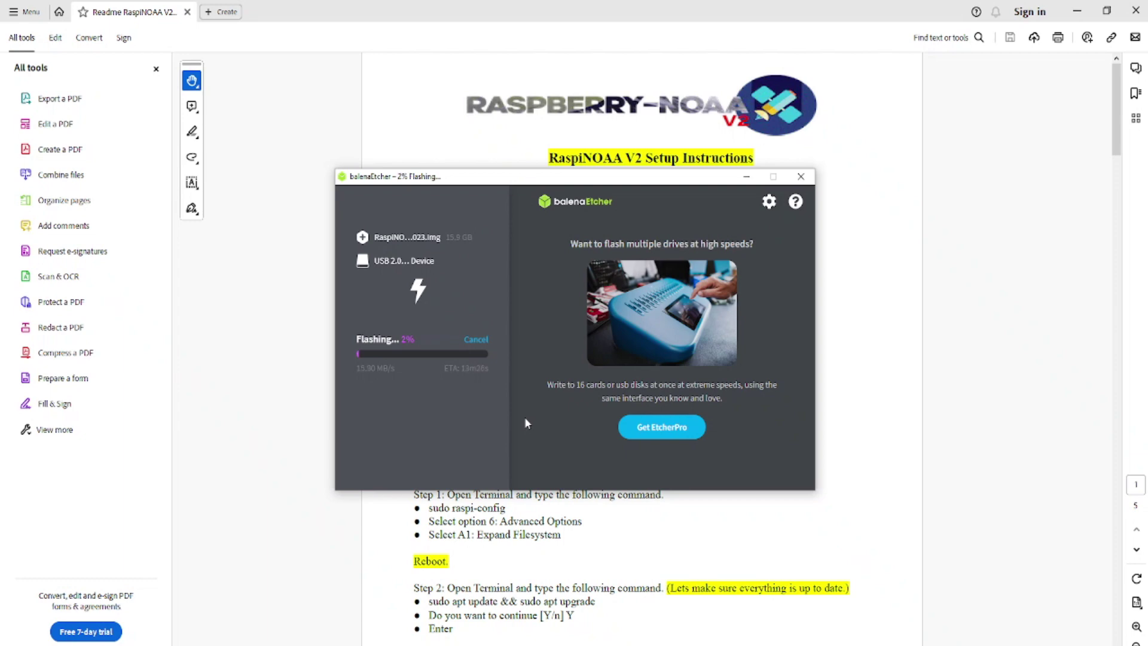
Step: Move the Etcher window aside to uncover the RaspiNOAA setup PDF
drag(638, 178, 381, 40)
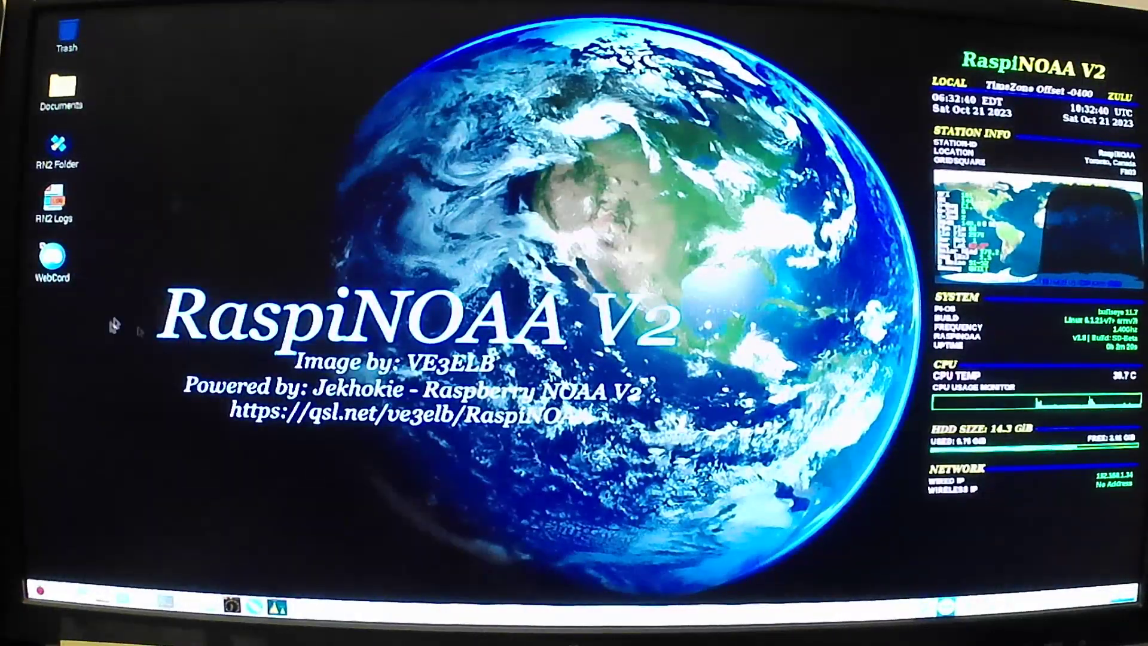
Step: Open the RealVNC Server status window from the VNC tray icon
click(946, 607)
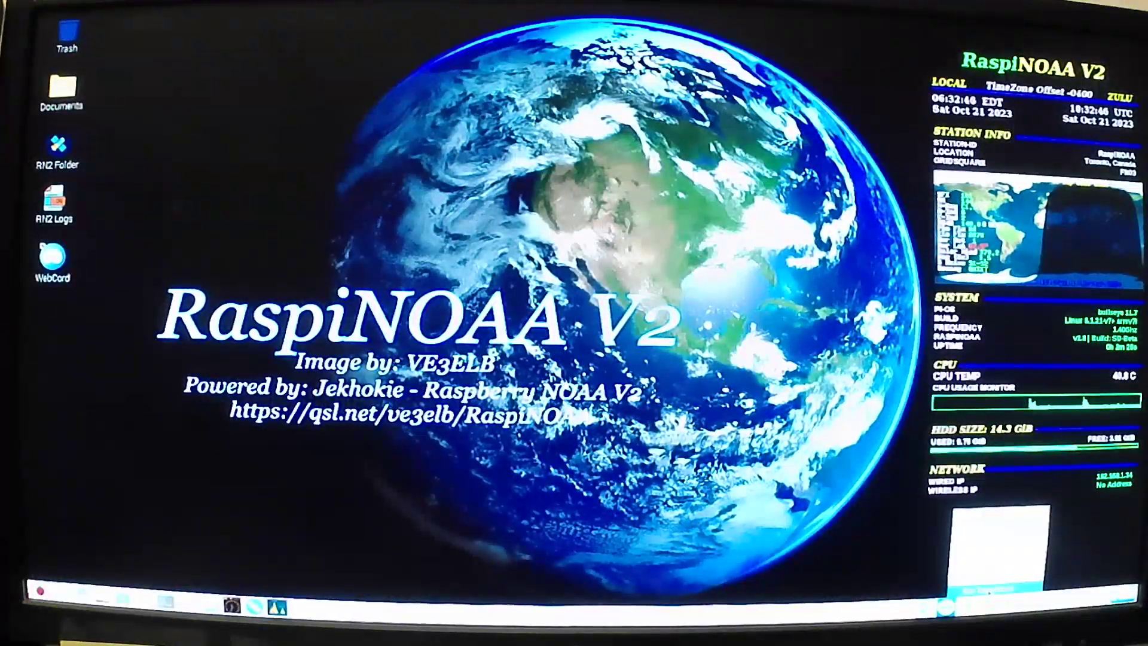
click(990, 590)
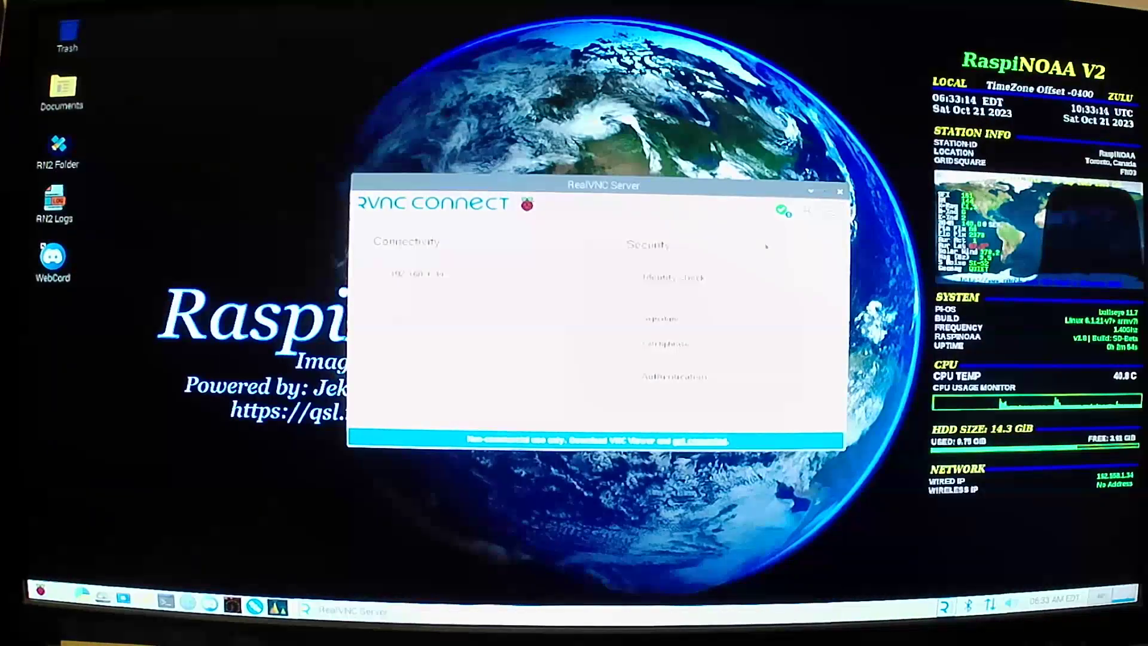
Step: Review the Information Center's Messages, Licensing, Diagnostics and Connections tabs, then close RealVNC Server
click(805, 211)
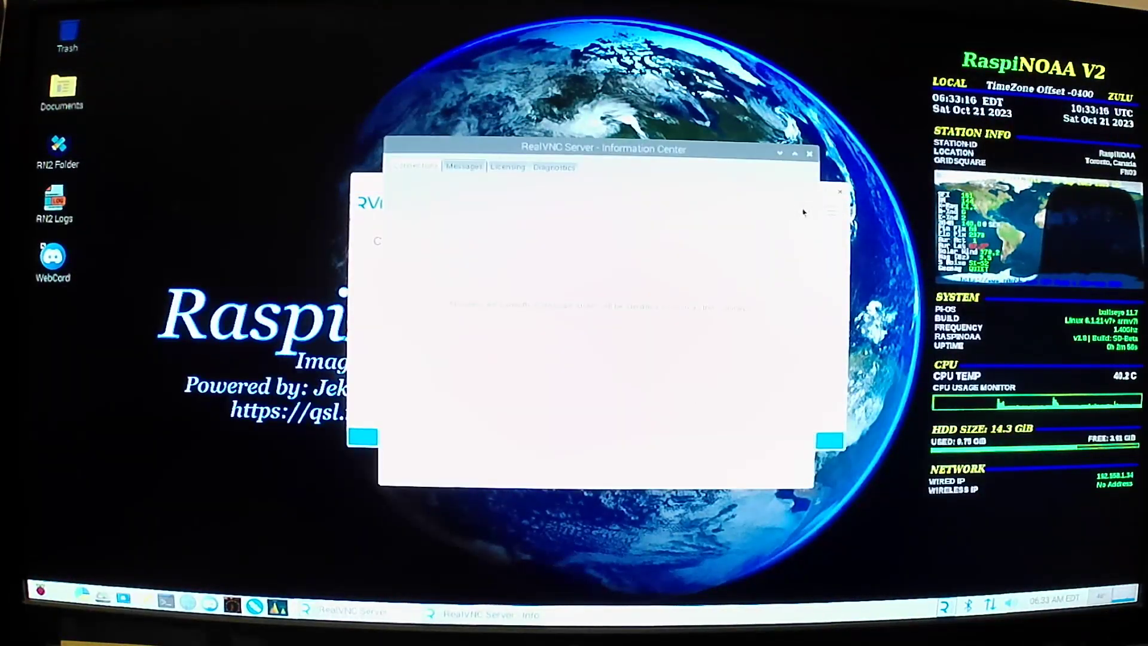
click(468, 173)
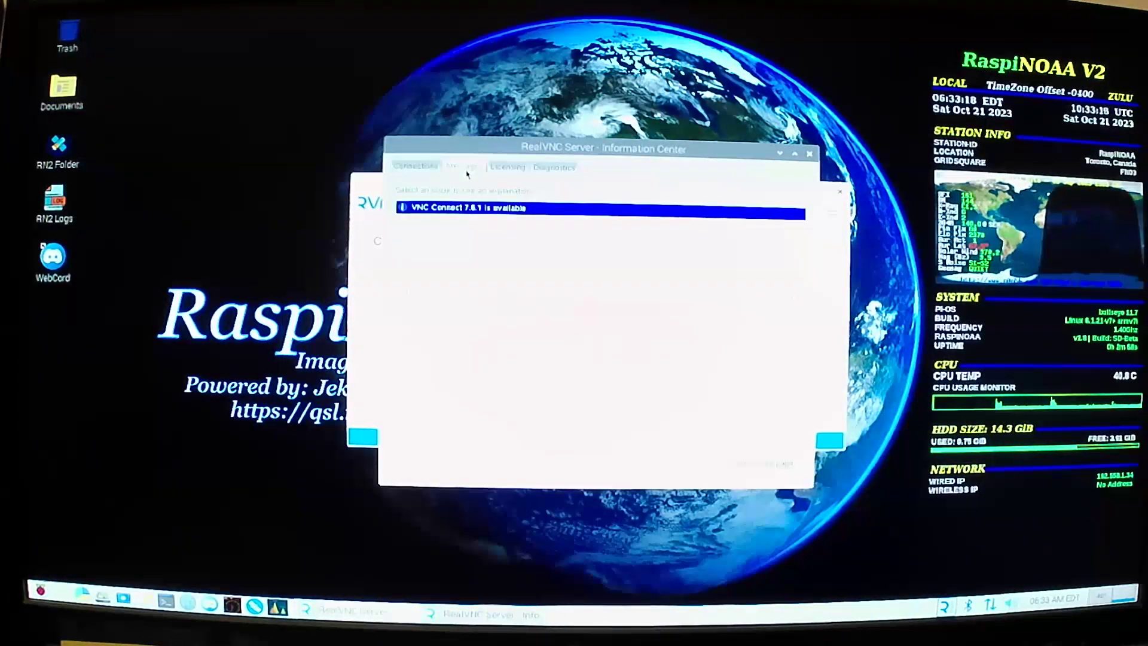
click(509, 174)
click(553, 170)
click(416, 167)
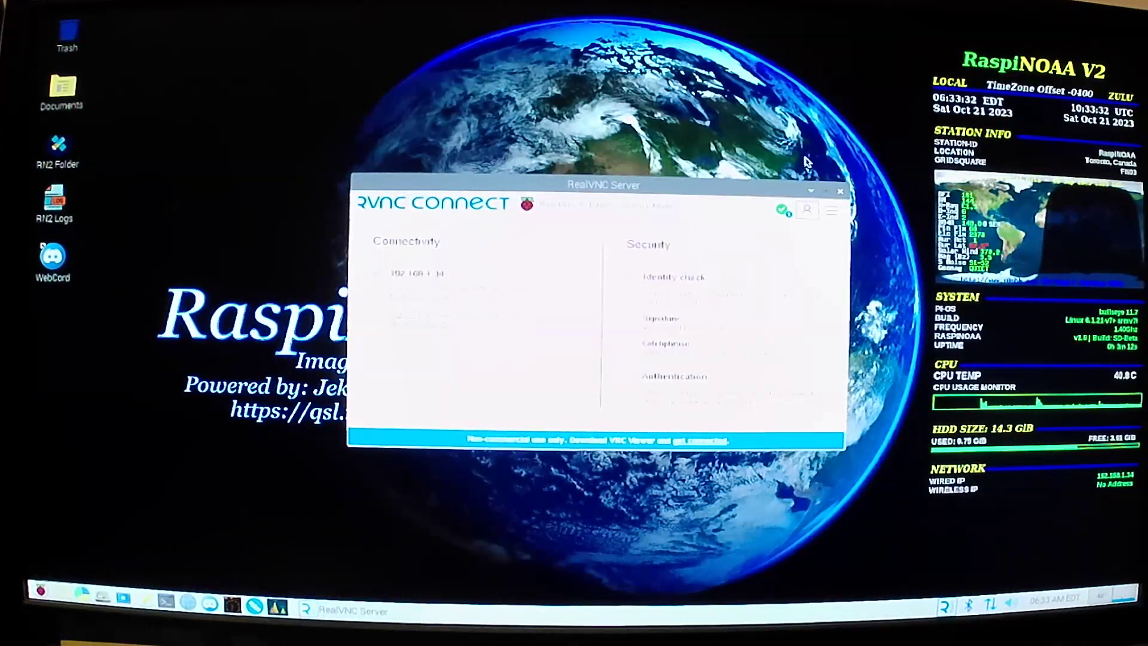
click(841, 192)
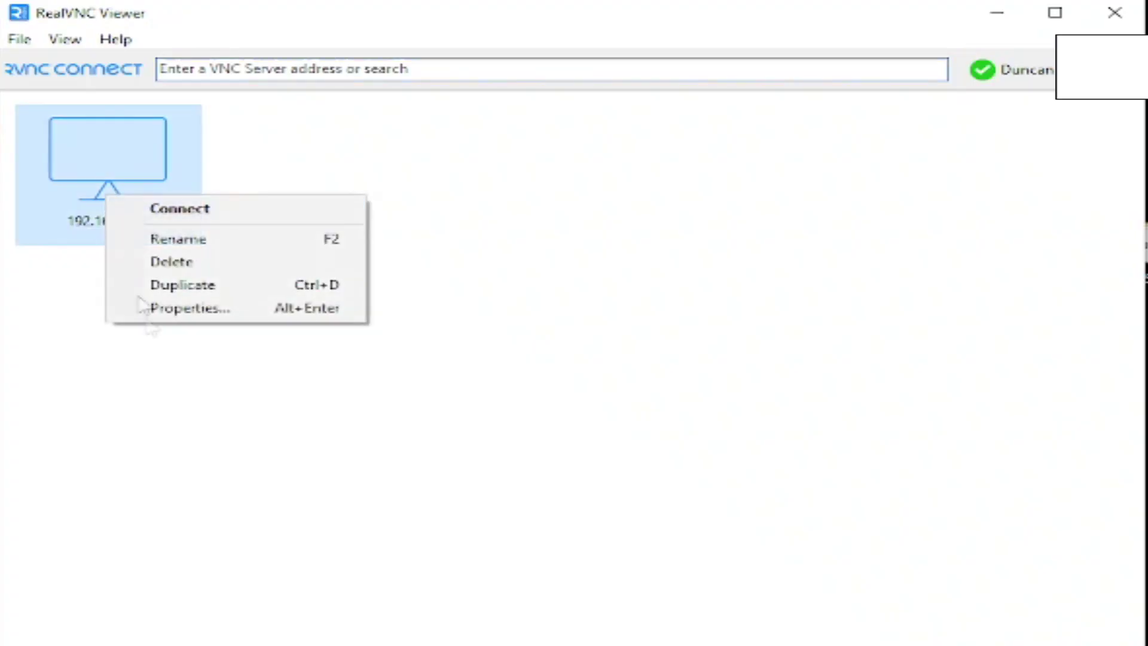
Step: Confirm the 192.168.1.34 connection properties, then connect and sign in with the Pi's password
click(181, 316)
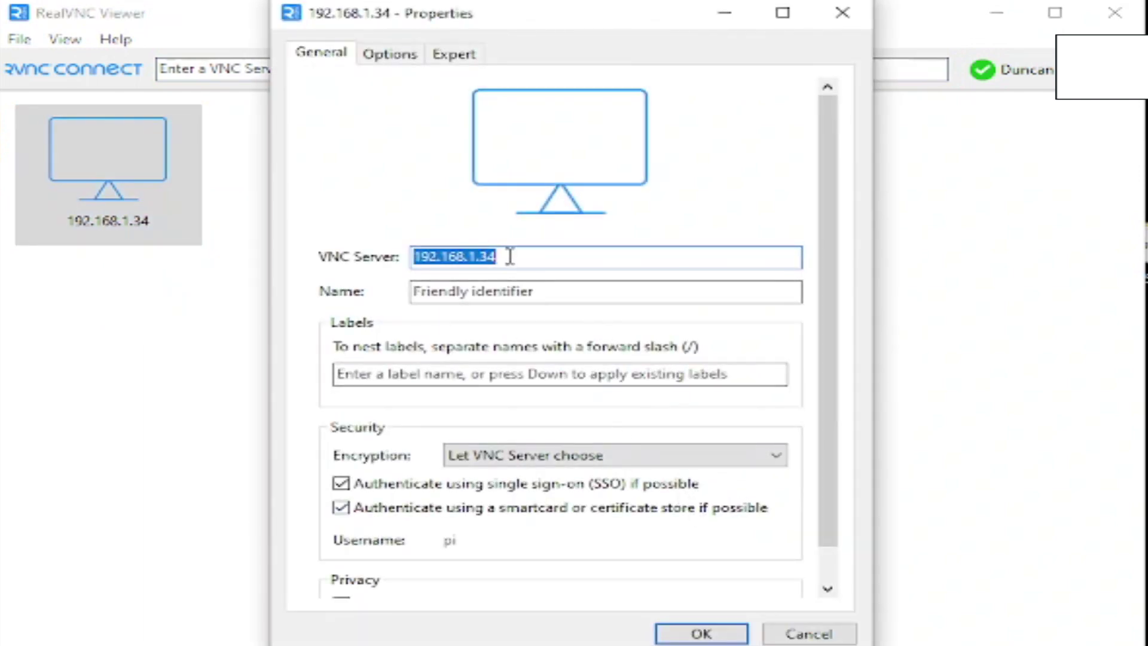
click(708, 635)
double_click(159, 201)
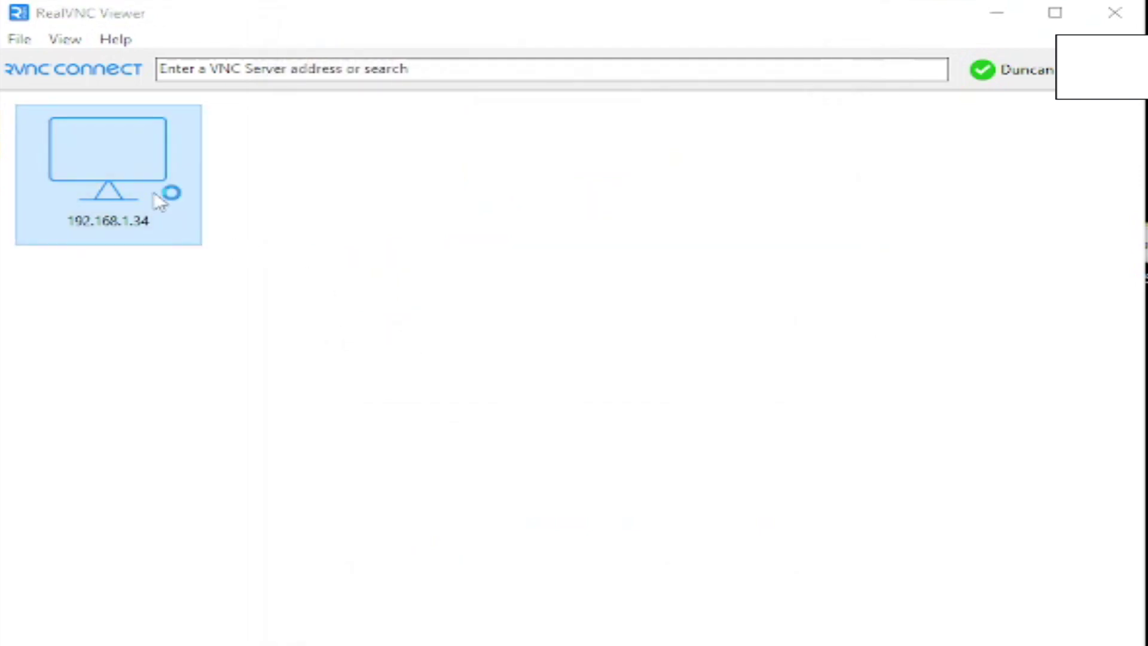
click(567, 317)
text(ra)
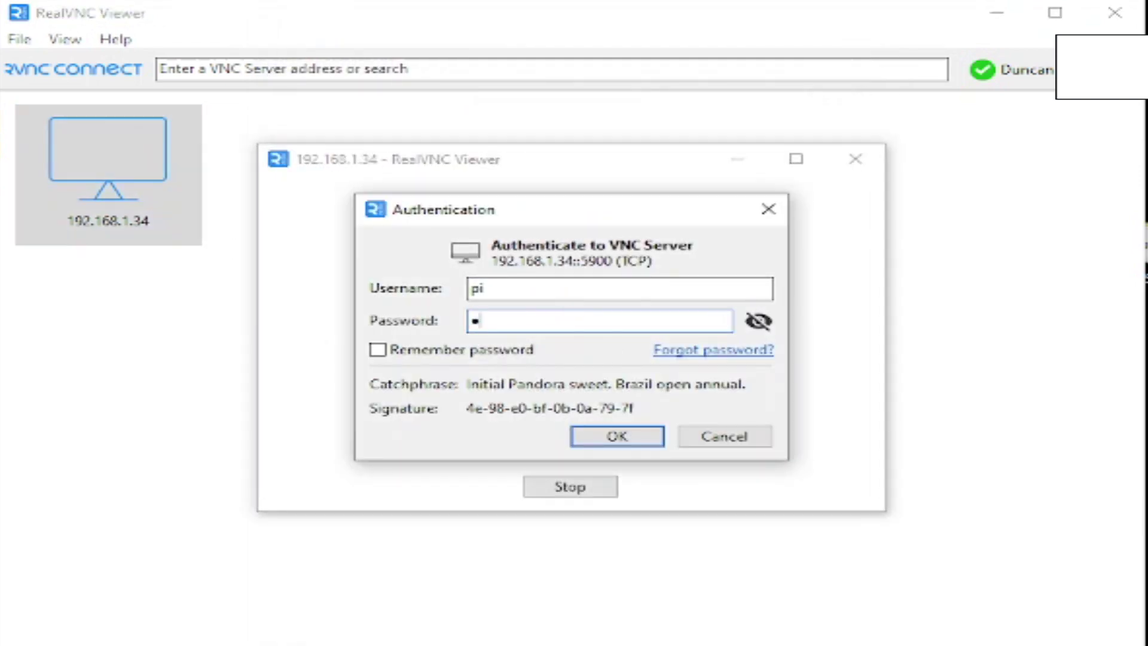
text(spberry)
click(616, 439)
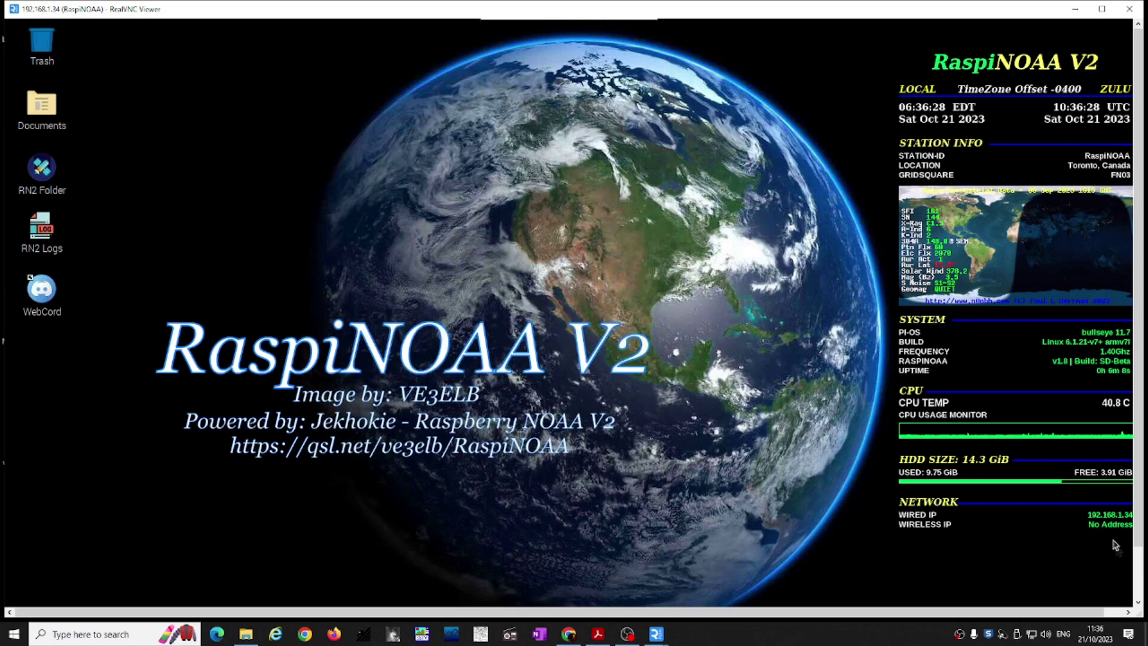
Step: Open a terminal from the Pi's taskbar, then switch to Chrome's default-password search results
click(1139, 559)
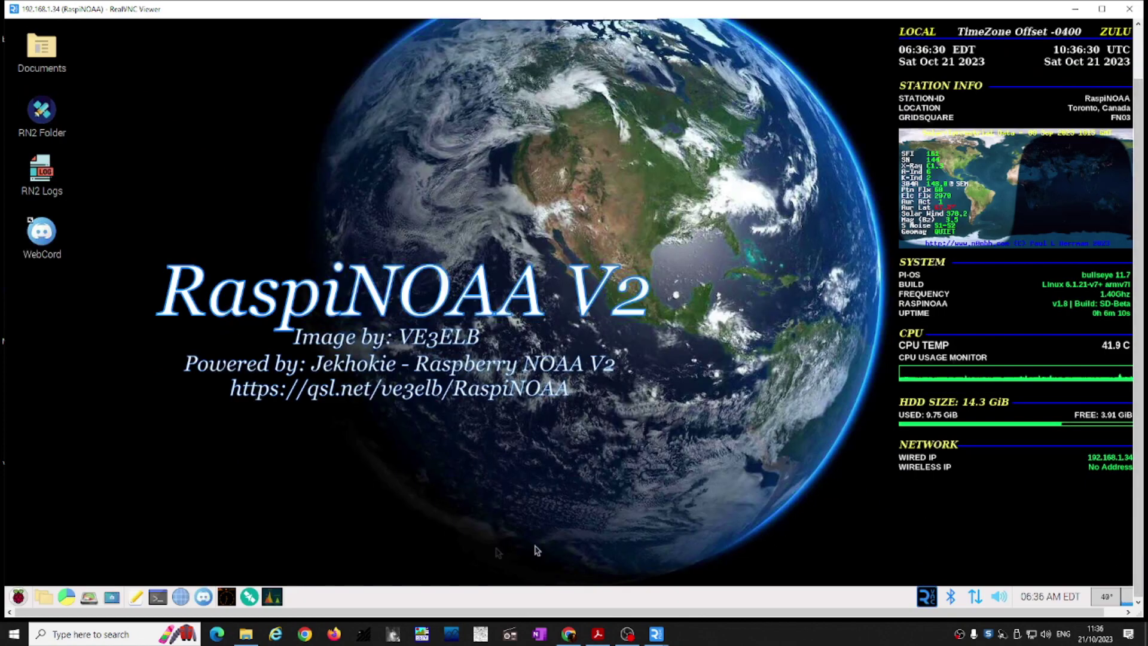
click(159, 598)
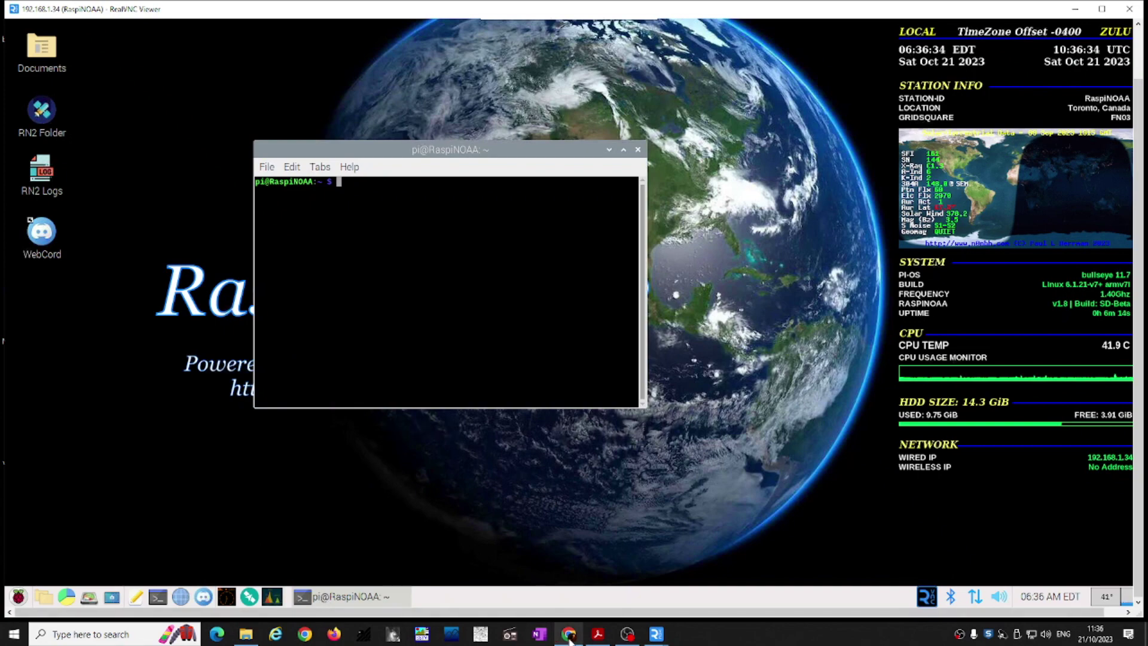
click(569, 634)
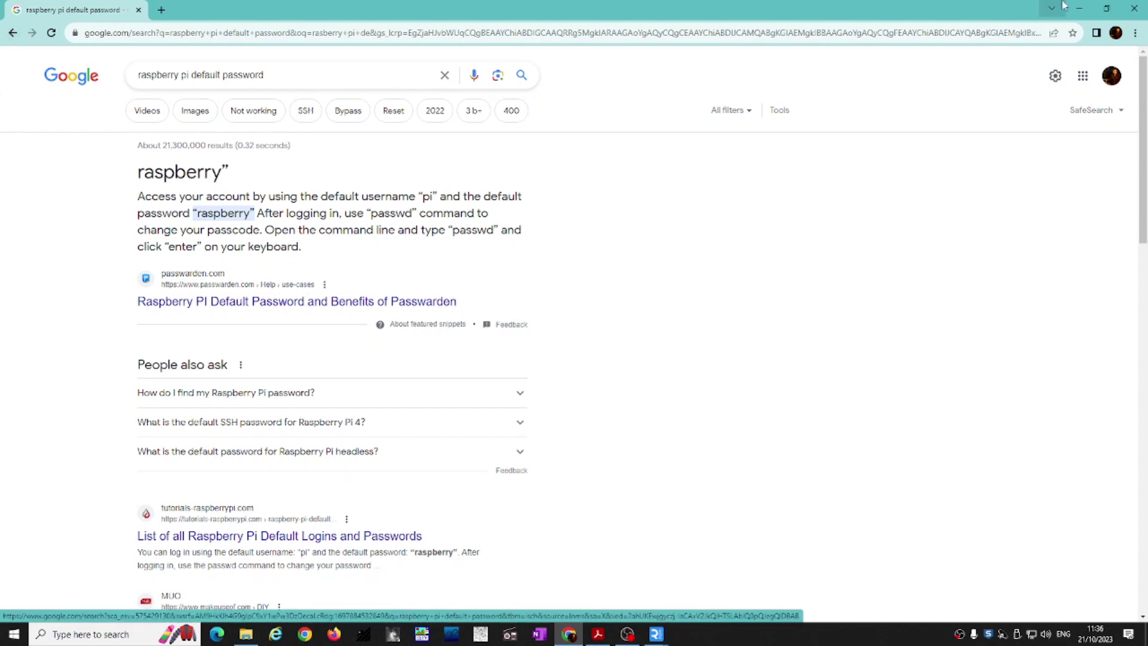
Step: Bring the RaspiNOAA V2 Setup Instructions PDF to the front in Adobe Acrobat
click(598, 635)
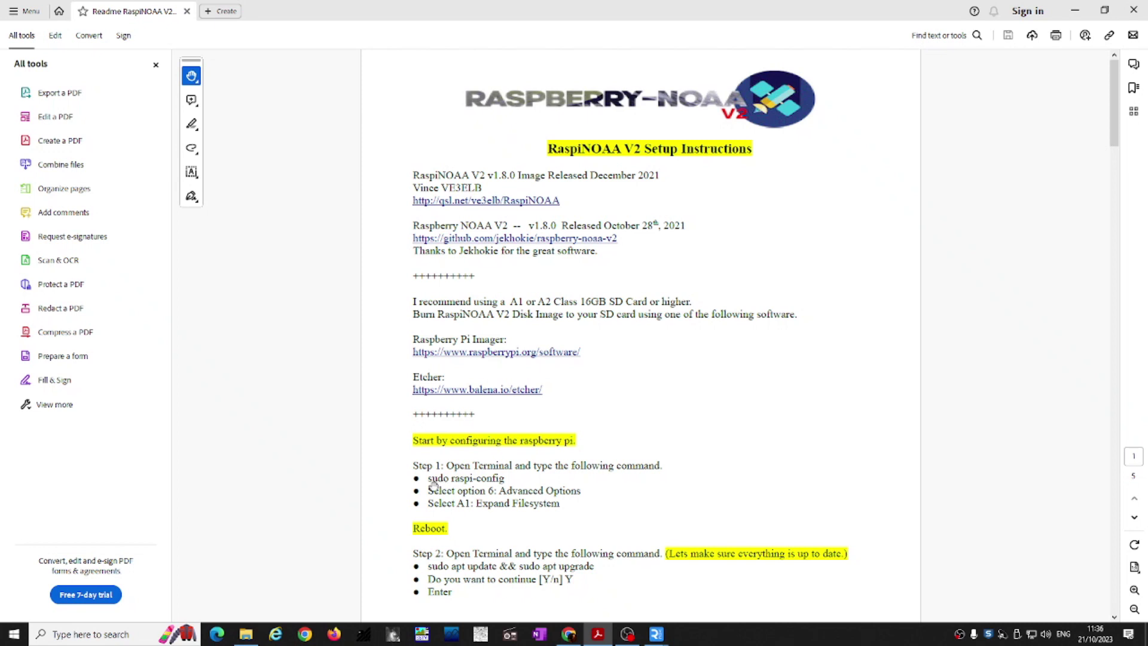
Step: Scroll the setup PDF down to reveal Step 3's timezone setting
scroll(466, 486, down, 1)
scroll(473, 482, down, 1)
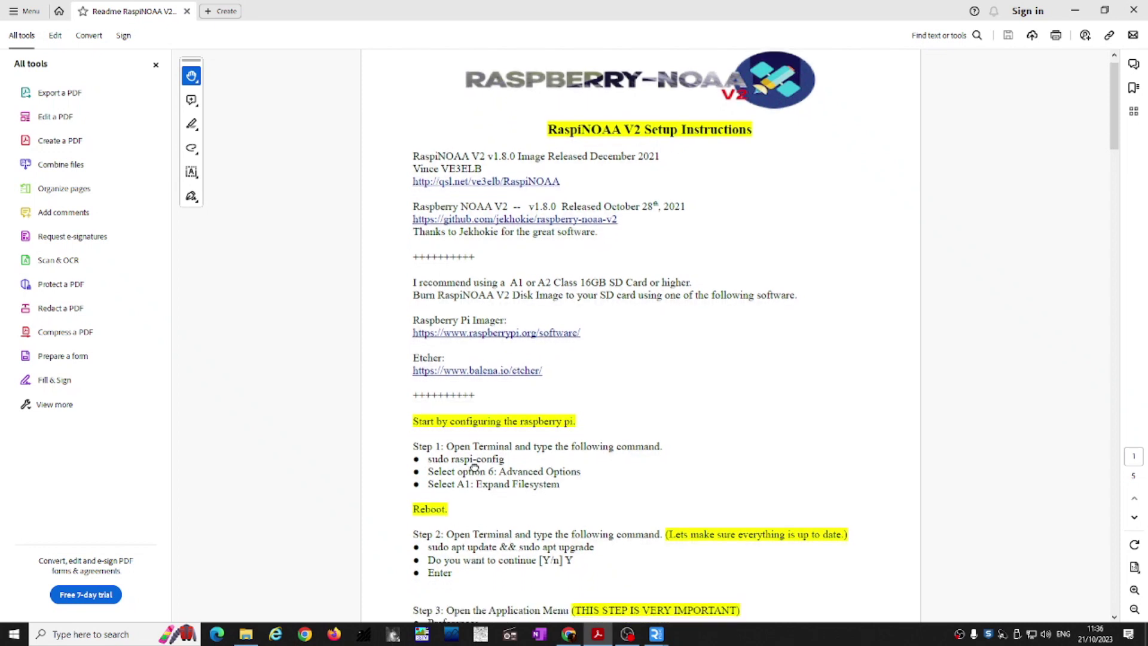
drag(473, 470, 486, 407)
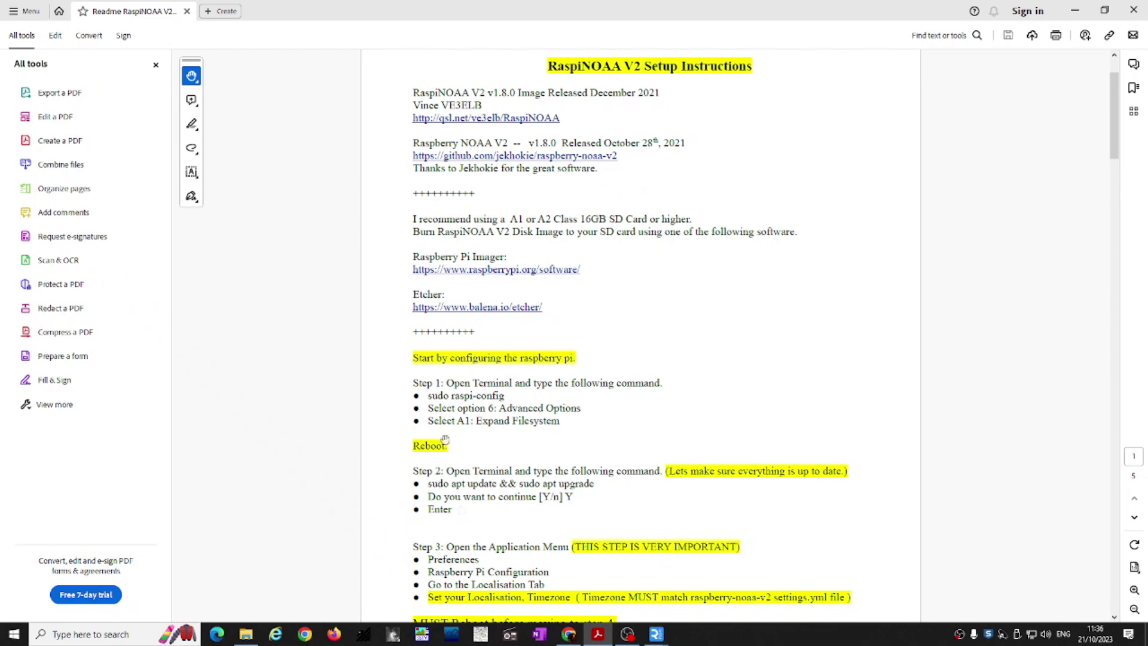
Step: Return to the Pi terminal and start typing the sudo raspi-config command
mouse_move(656, 634)
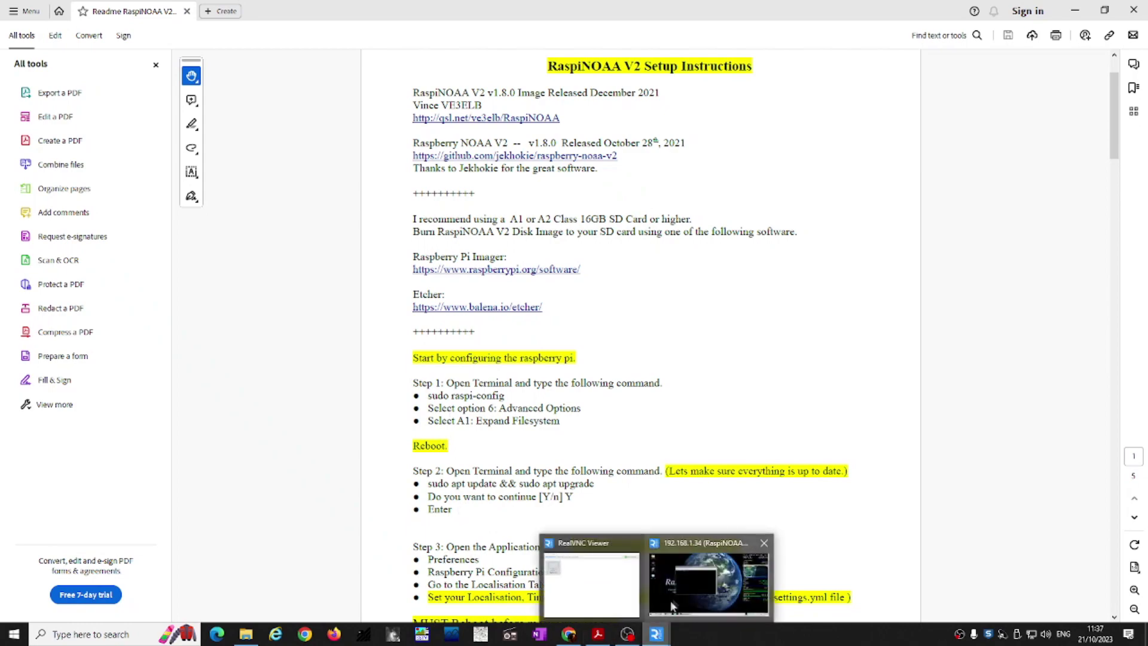
click(671, 542)
text(su)
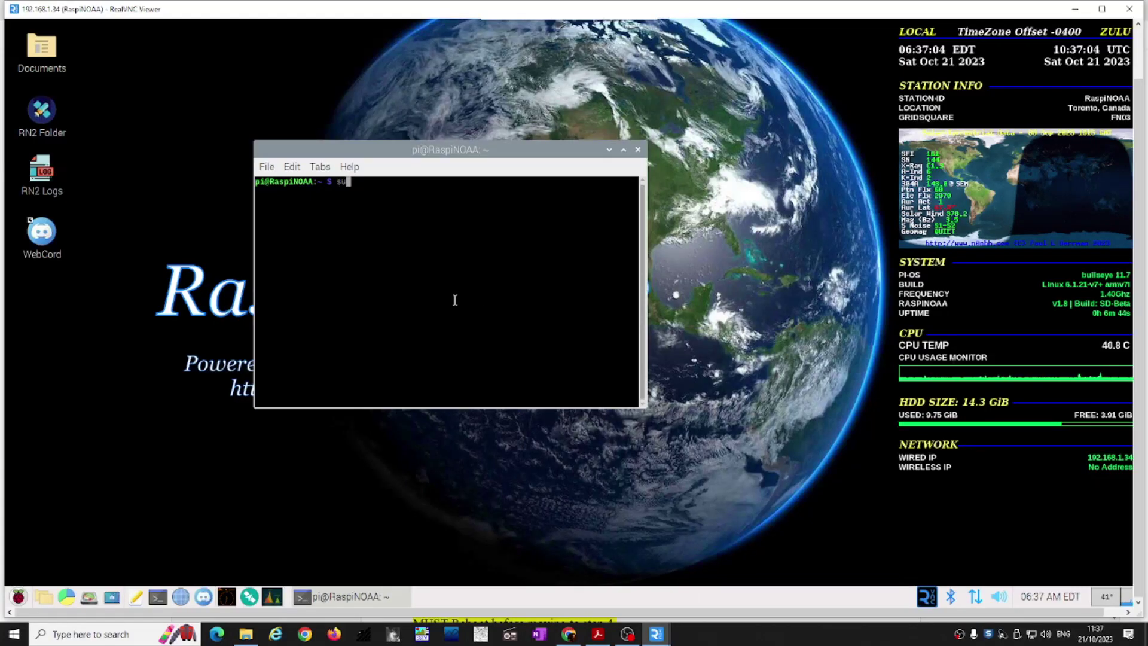
text(do raspi-caonfig)
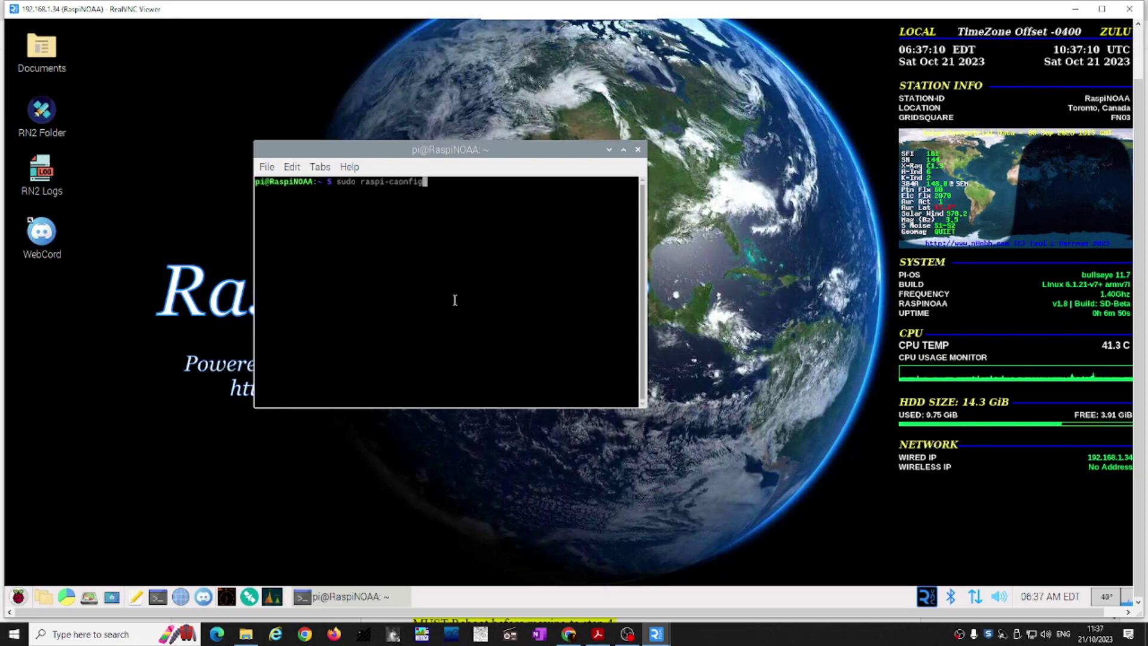
Step: Fix the typo and run 'sudo raspi-config' on the Pi
key(BackSpace)
key(BackSpace)
key(BackSpace)
key(BackSpace)
key(BackSpace)
key(BackSpace)
text(onfig)
key(Return)
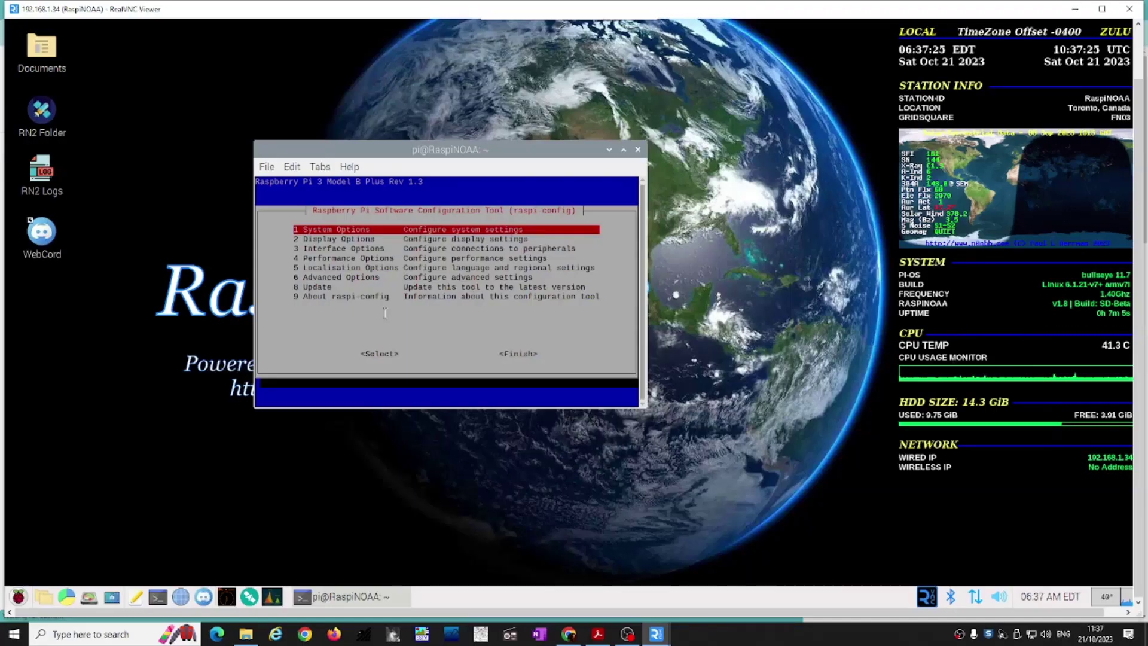
Step: Open raspi-config's Advanced Options and run A1 Expand Filesystem, checking the PDF along the way
key(Down)
key(Down)
key(Down)
key(Down)
key(Down)
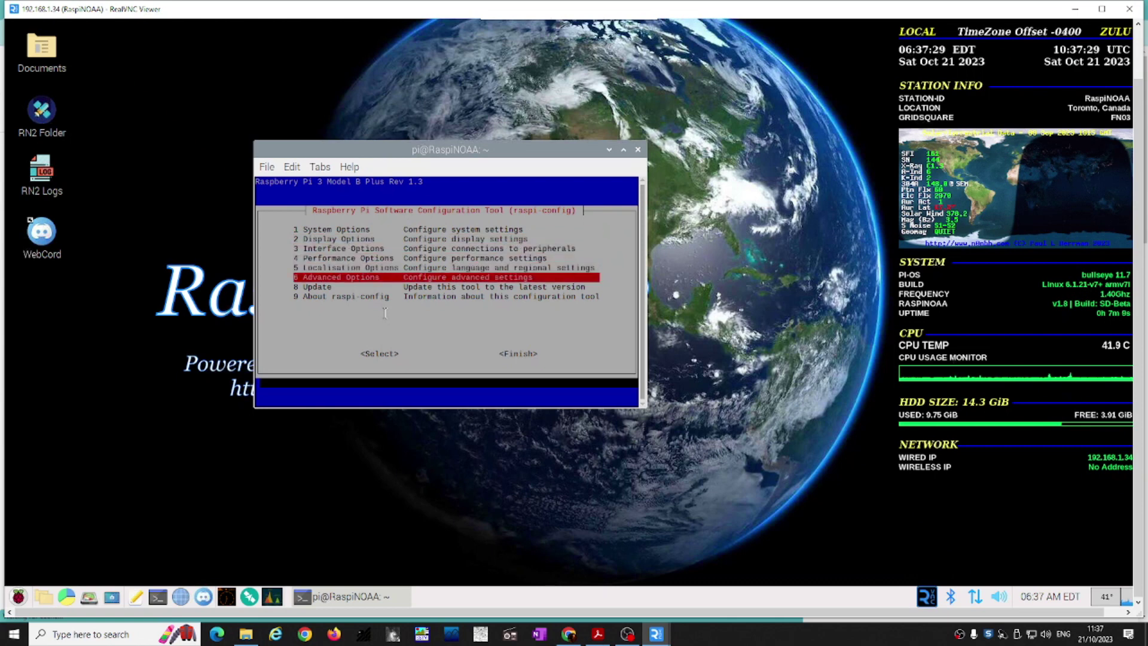
key(Return)
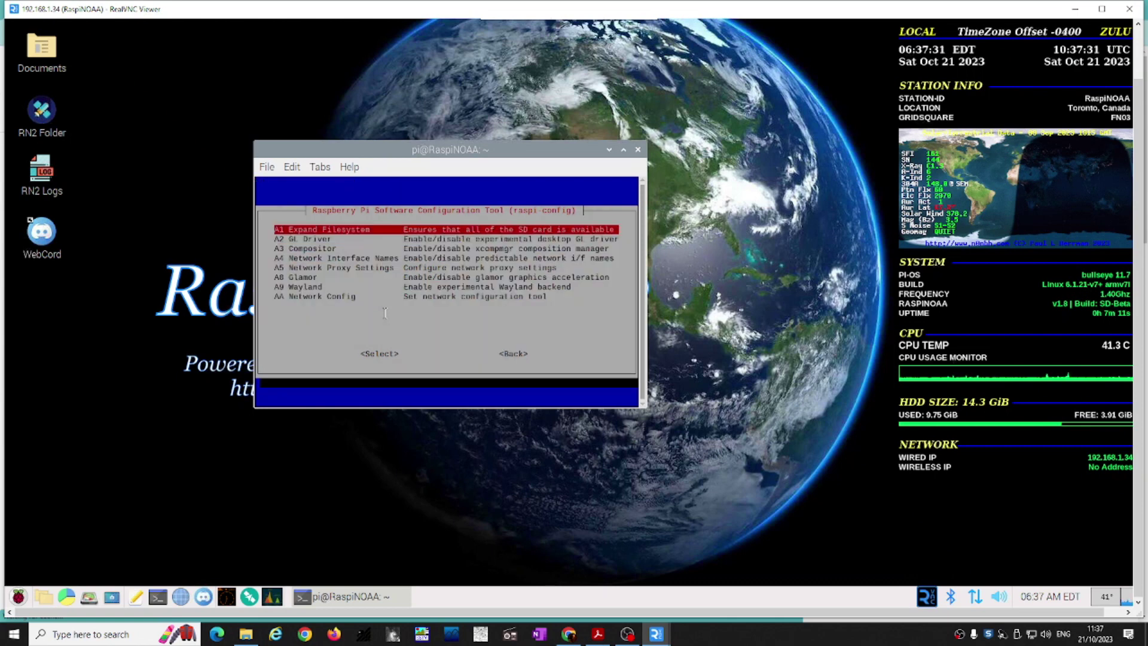
click(598, 634)
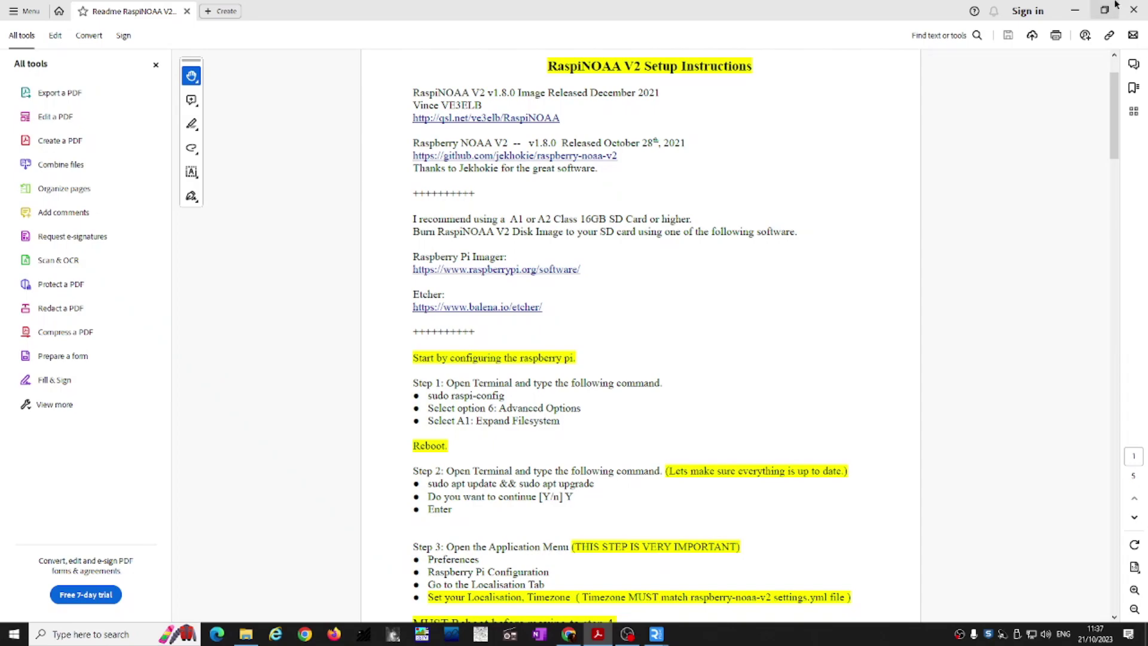
click(1075, 10)
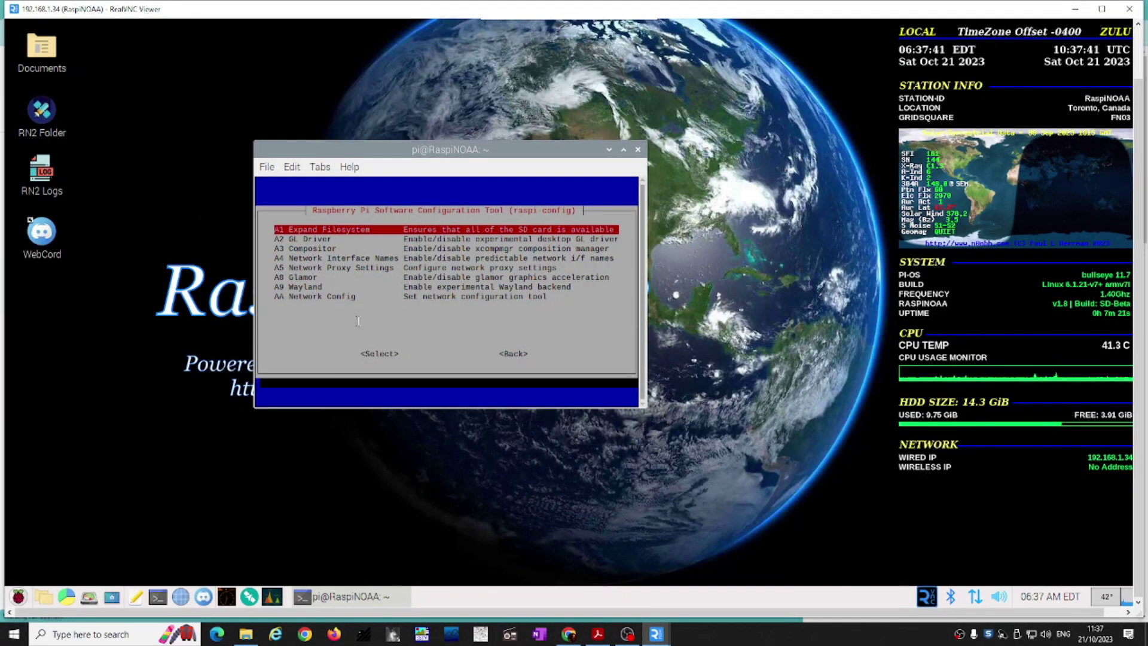
key(Escape)
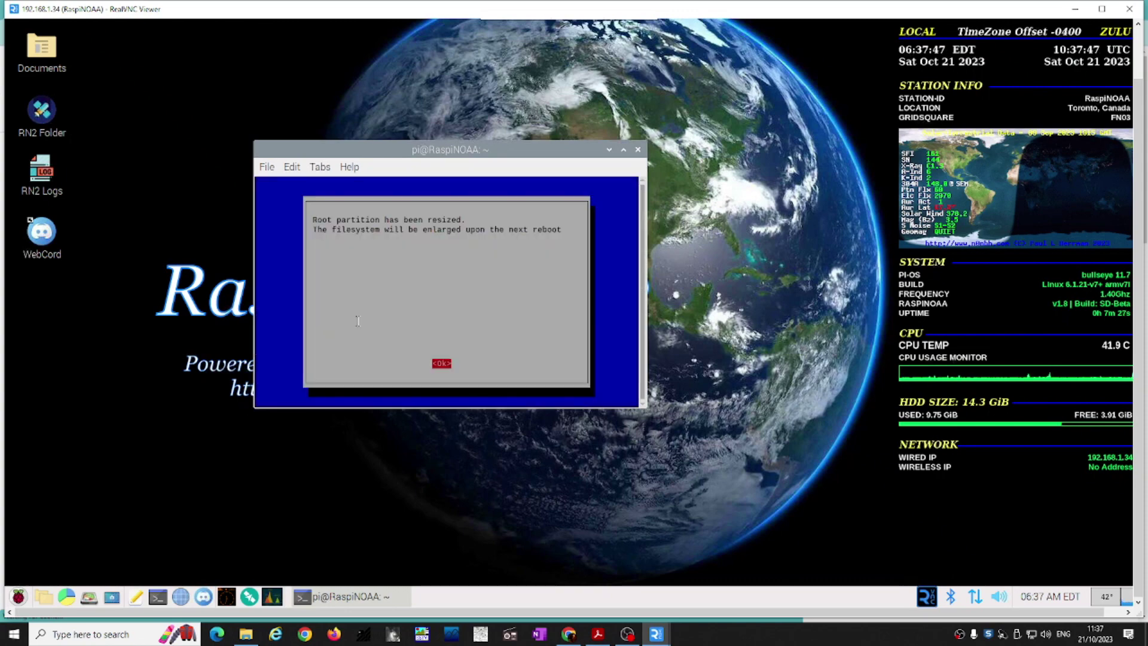
Step: Acknowledge the partition resize, then select <Finish> in raspi-config to reach the reboot prompt
key(Return)
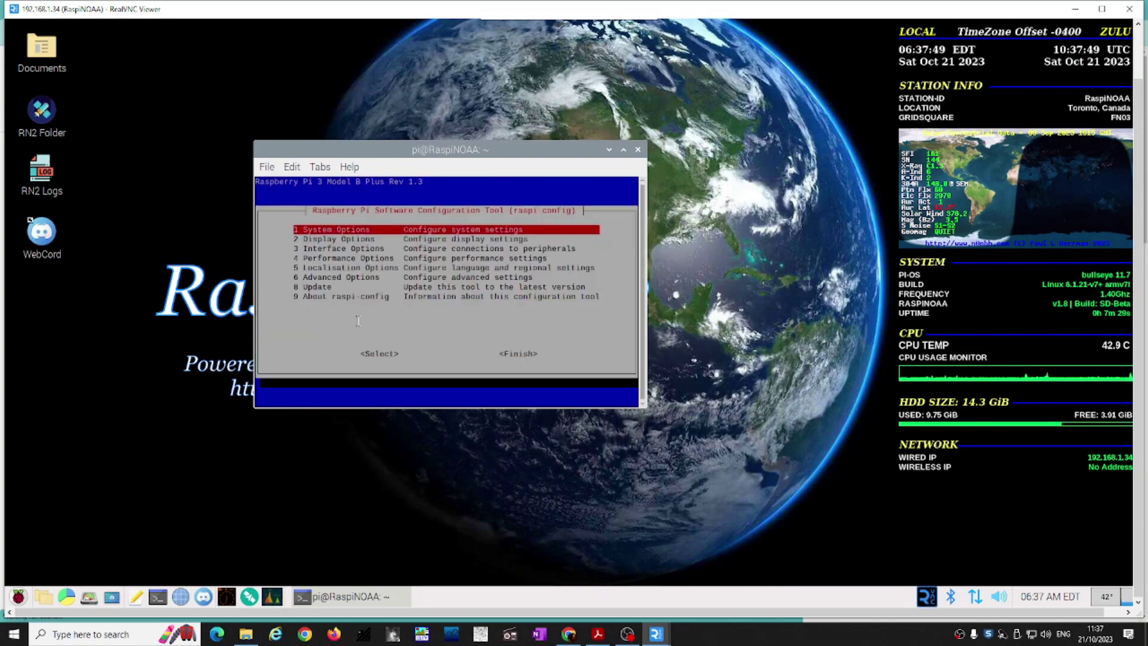
key(alt+Tab)
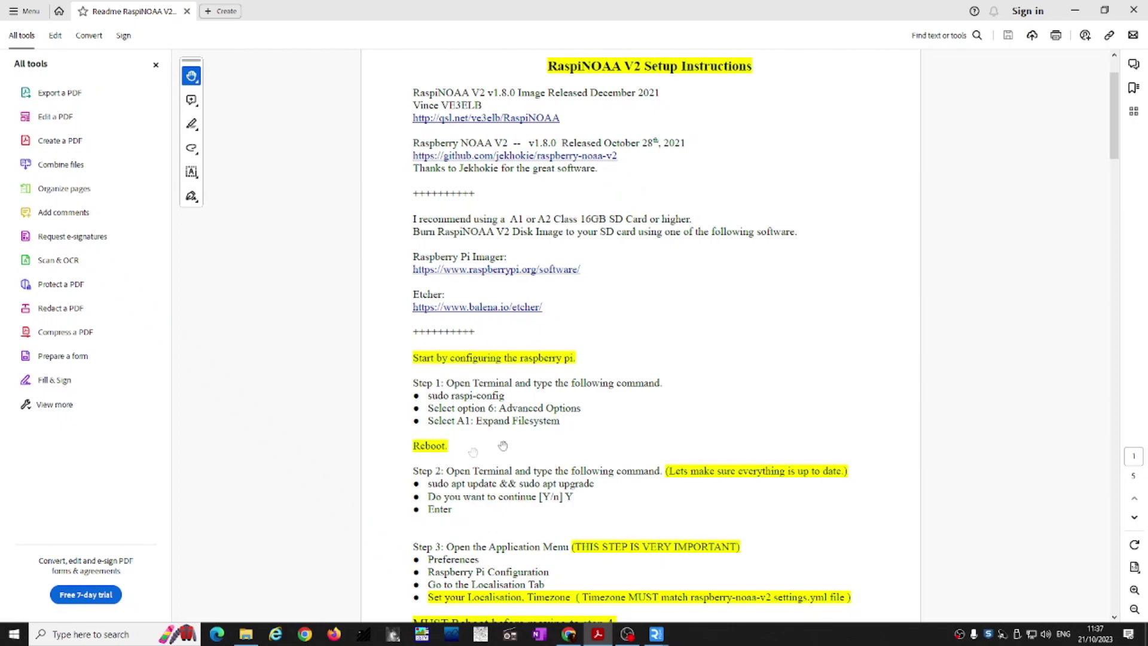
click(1075, 8)
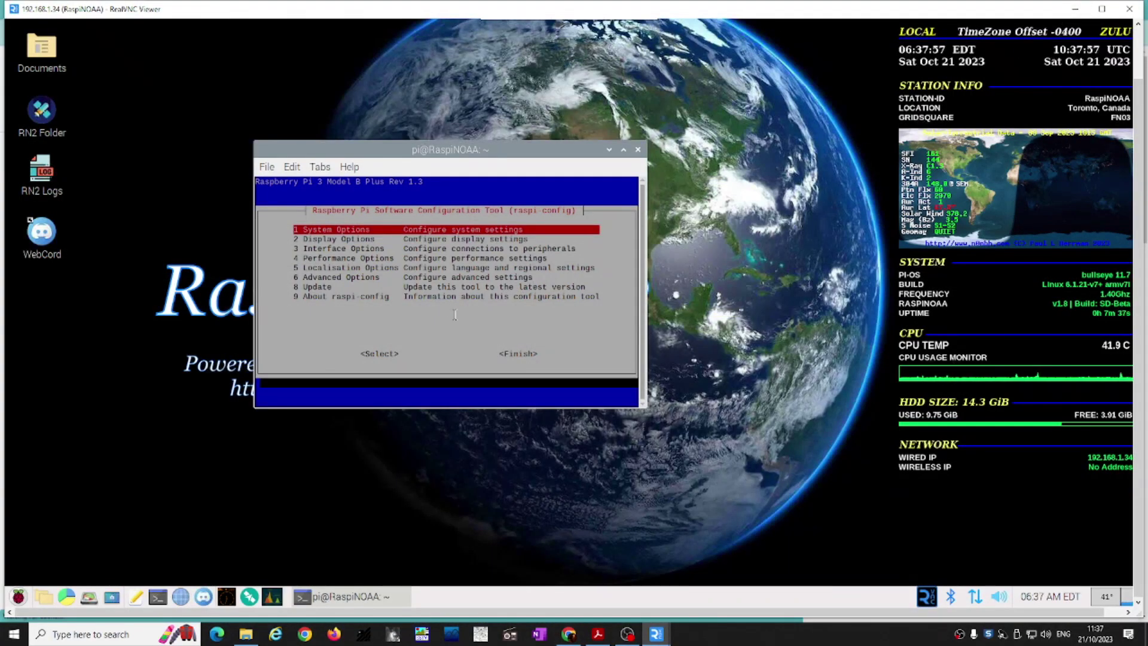
key(Down)
key(Down)
key(Down)
key(Down)
key(Down)
key(Down)
key(Down)
key(Down)
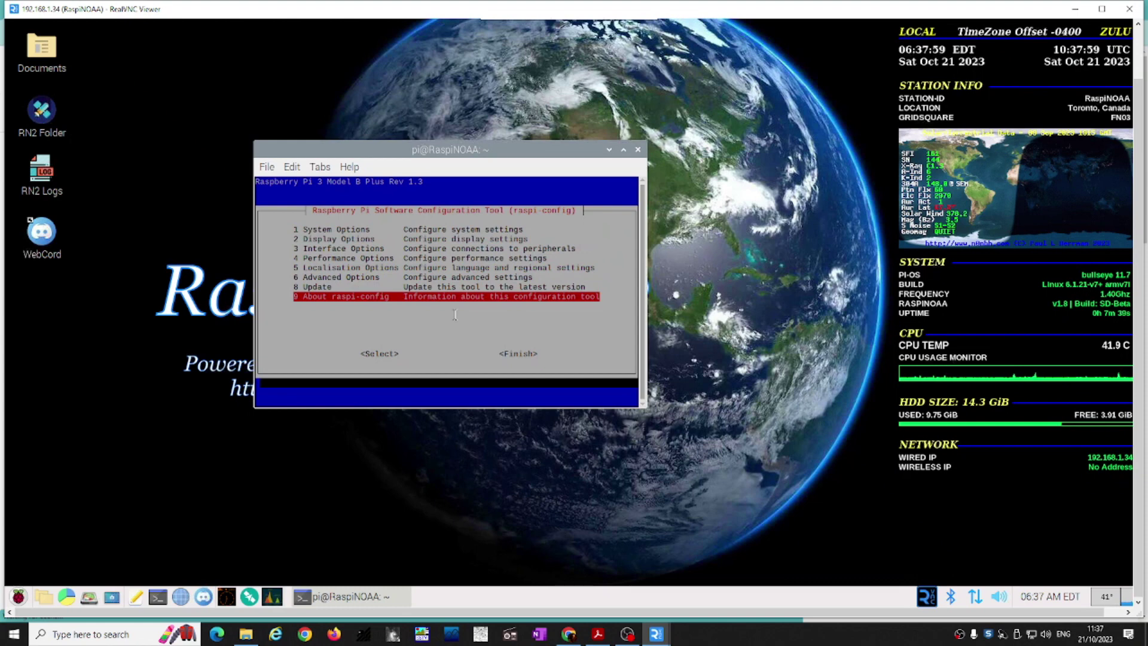
key(Tab)
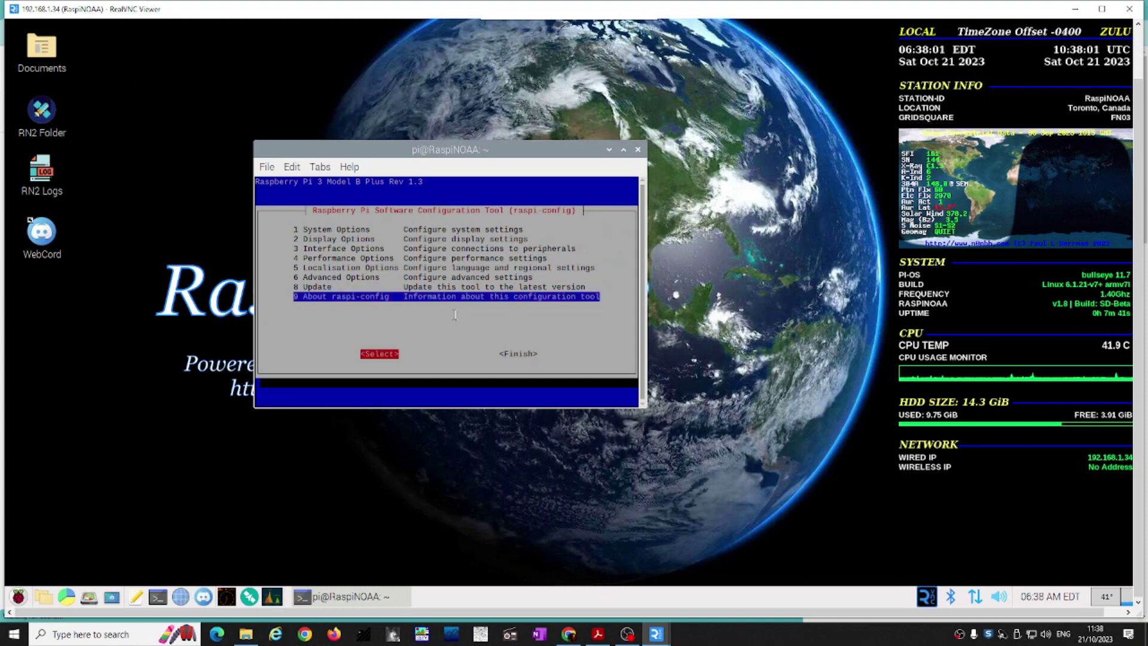
key(Tab)
key(Return)
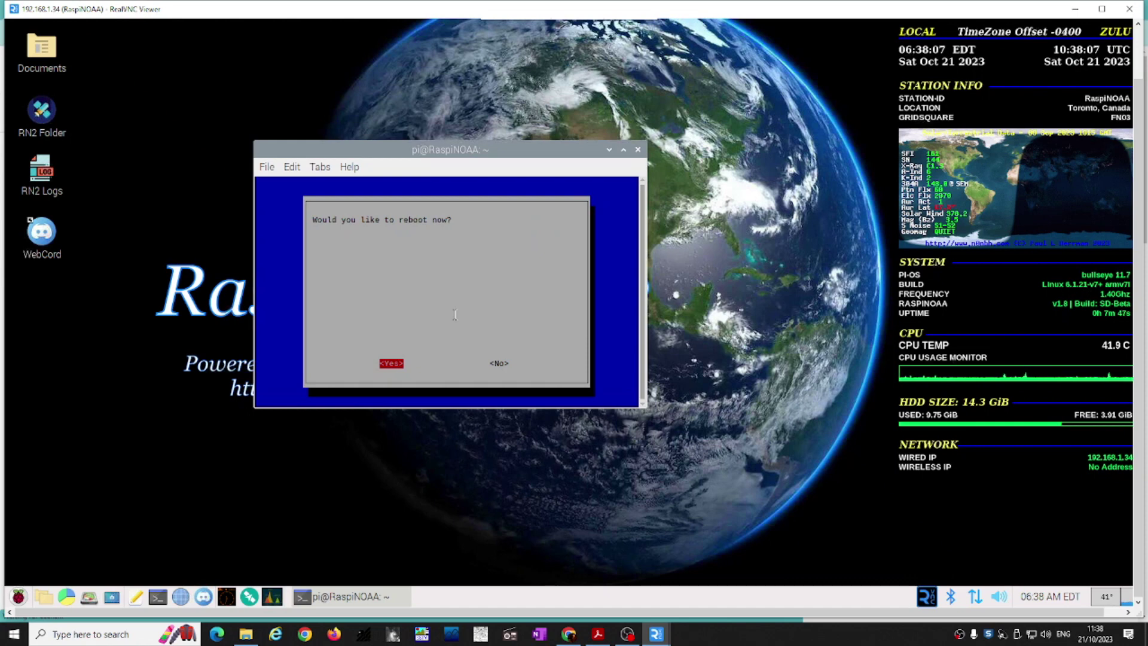
Step: Confirm <Yes> to reboot the Pi now
key(Return)
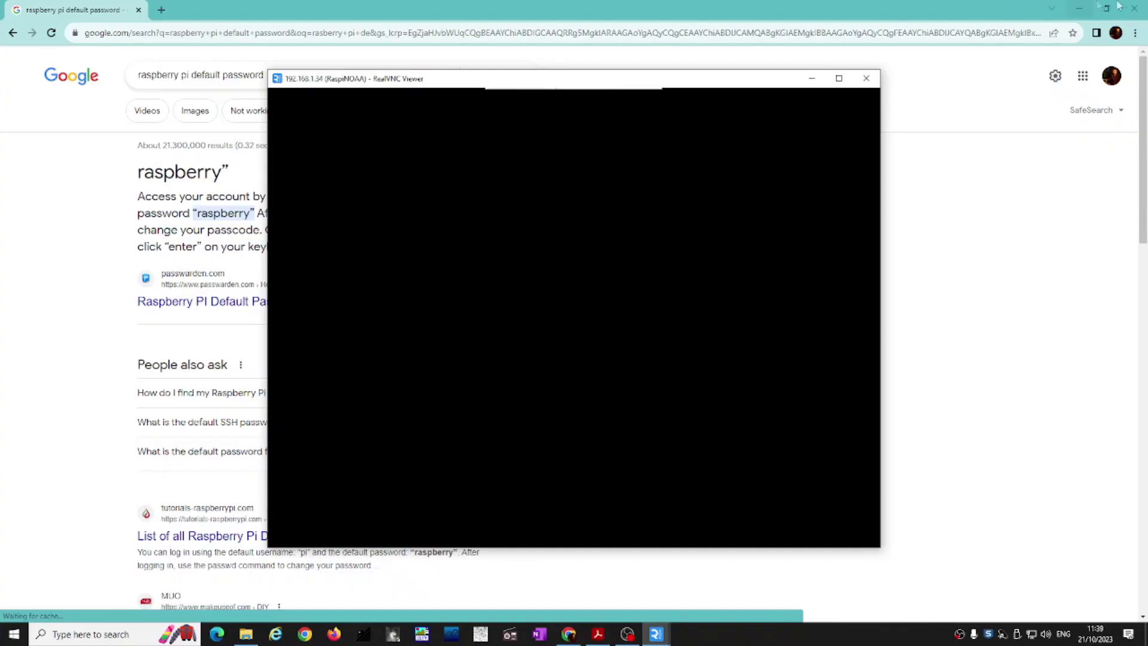
Step: Bring the reconnected Pi desktop, now reporting a 29.0 GiB disk, in front of the PDF
click(598, 634)
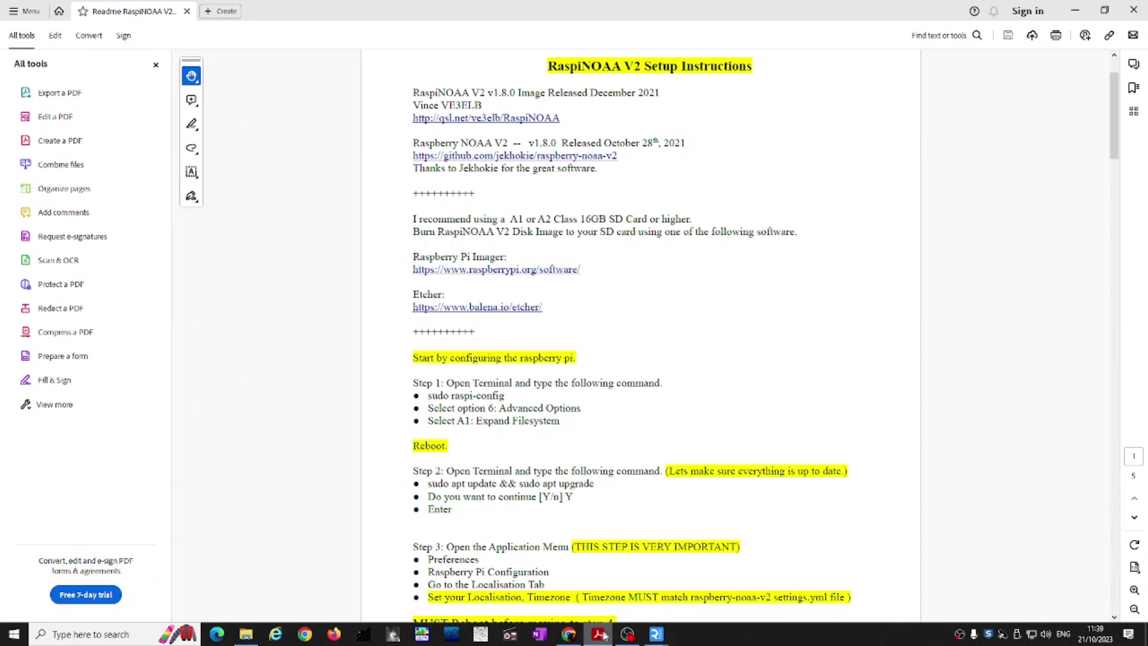
mouse_move(657, 635)
click(707, 597)
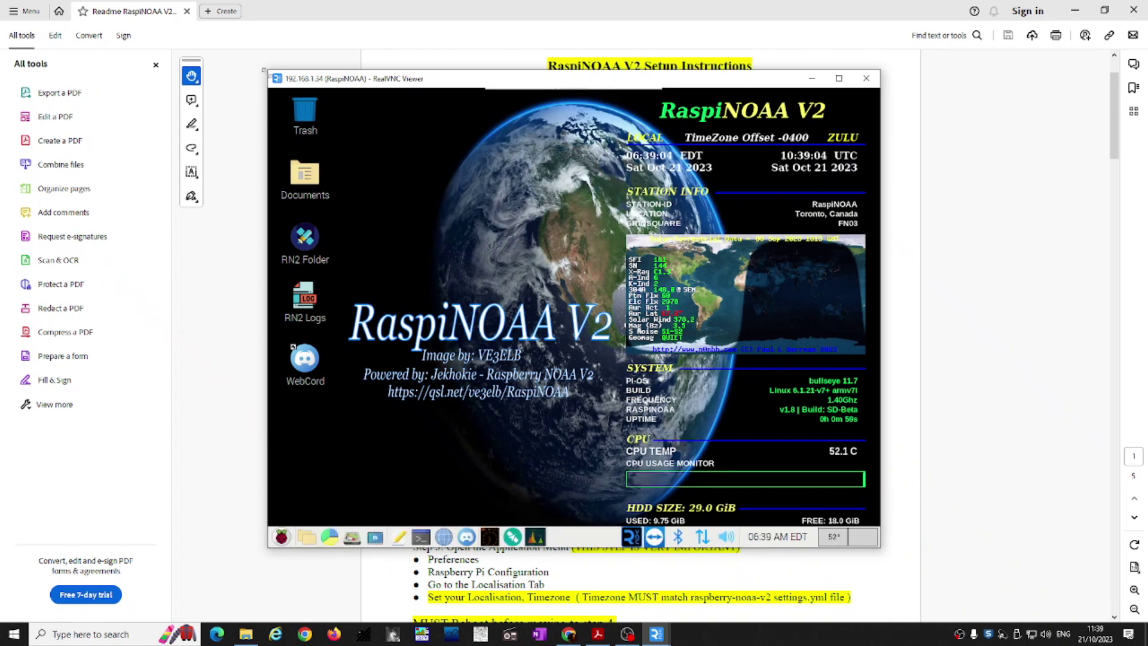
right_click(488, 181)
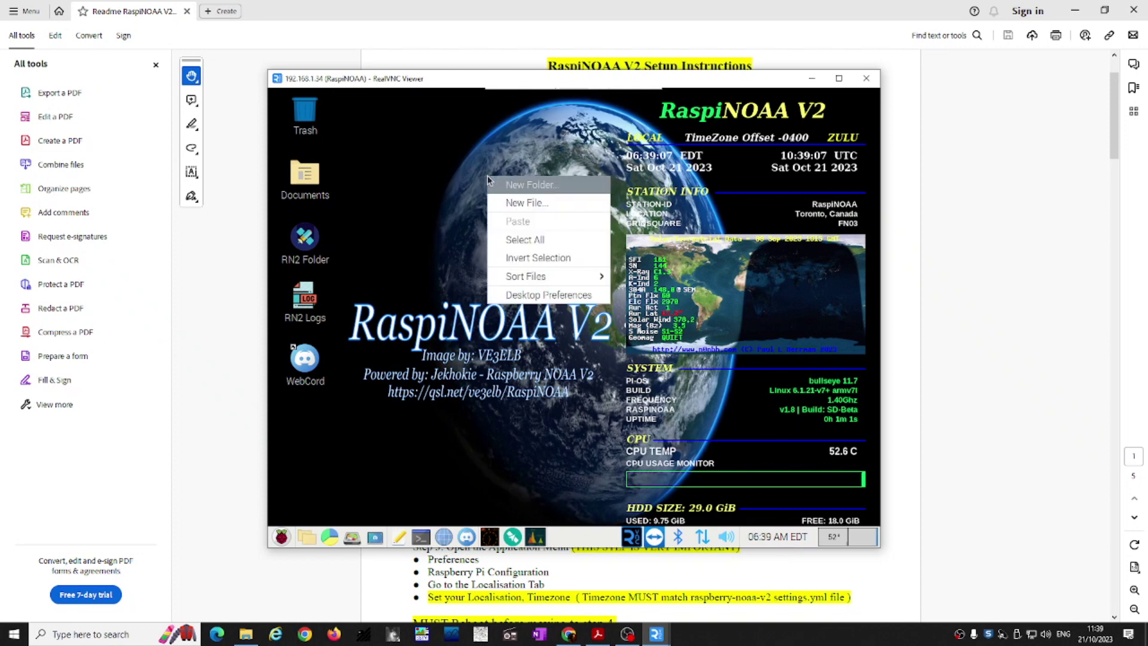
click(540, 295)
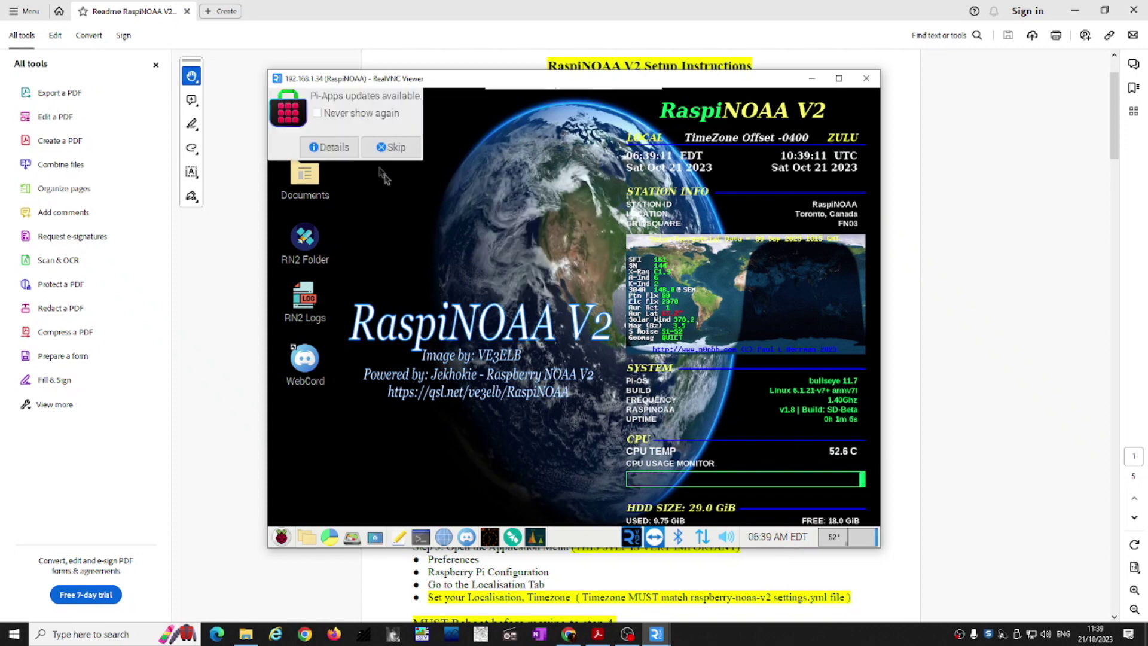
key(alt+Tab)
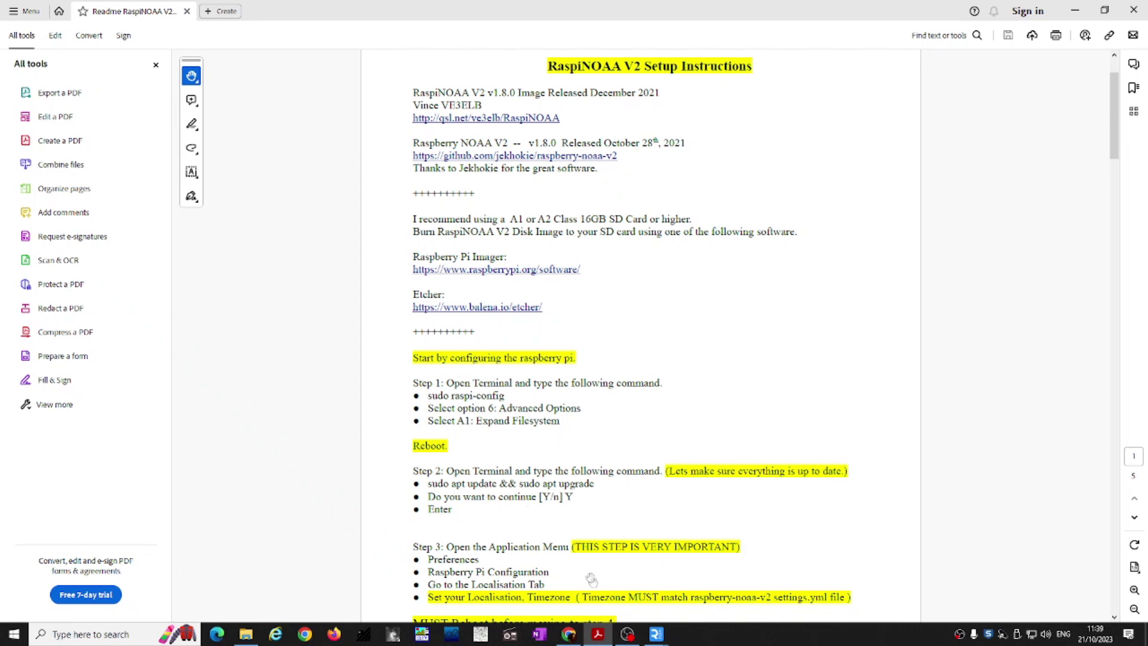
mouse_move(657, 634)
click(698, 601)
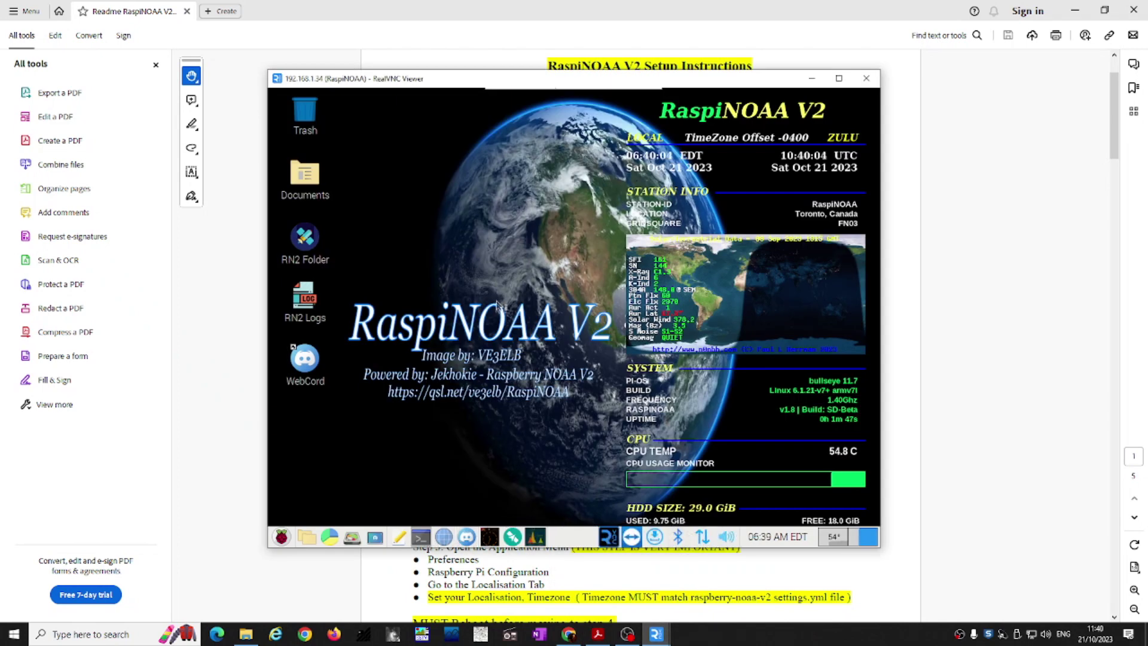
Step: Place the VNC window top-right beside the PDF and type 'sudo apt update && sudo apt upgrade'
mouse_move(538, 88)
drag(538, 88, 668, 1)
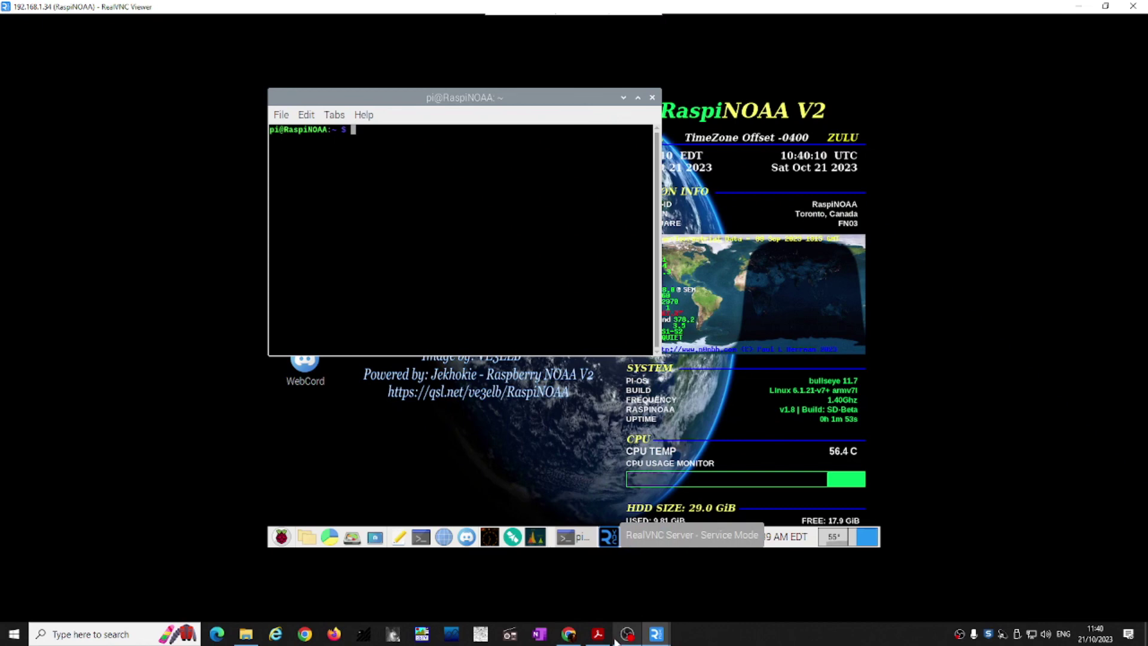
click(1106, 6)
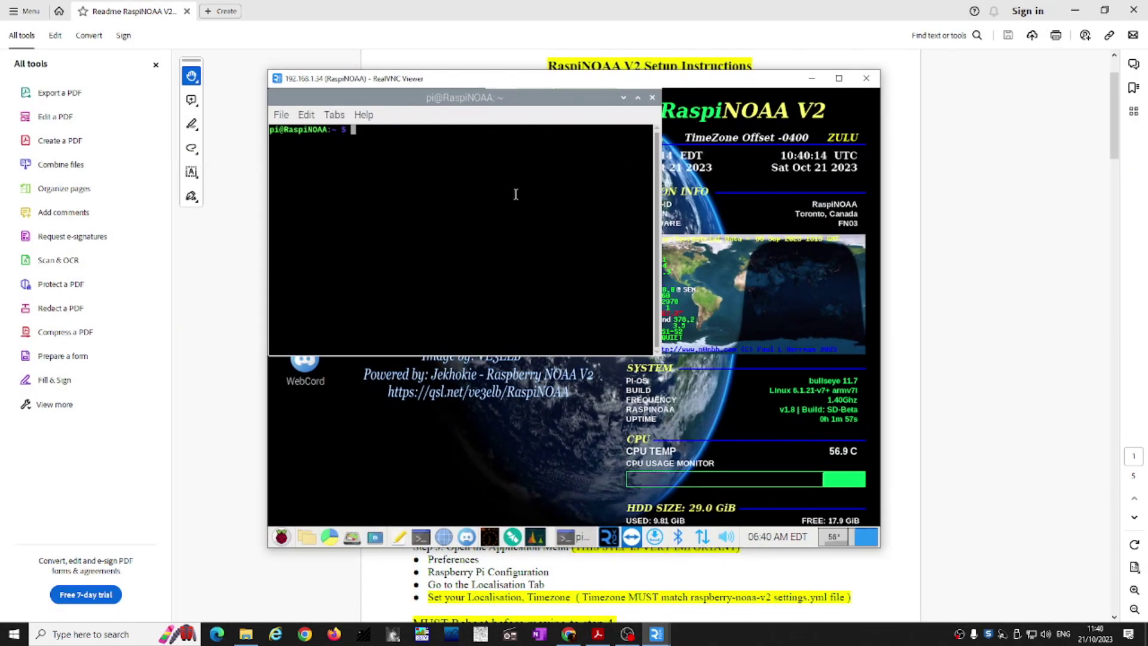
mouse_move(562, 82)
drag(562, 82, 799, 13)
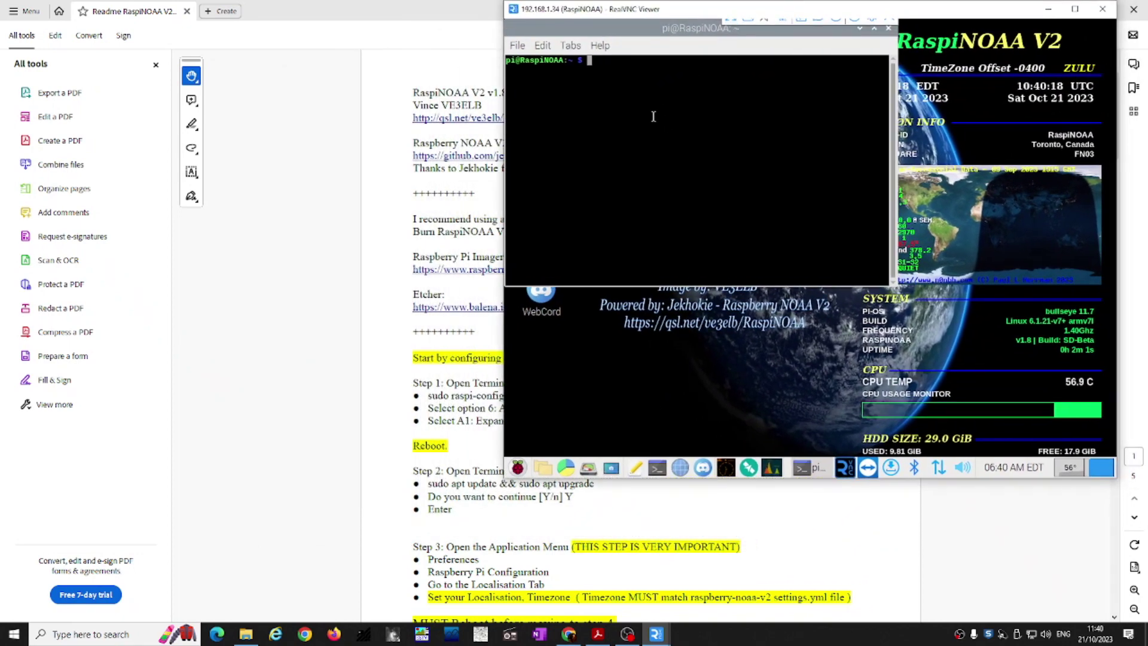
text(sudo)
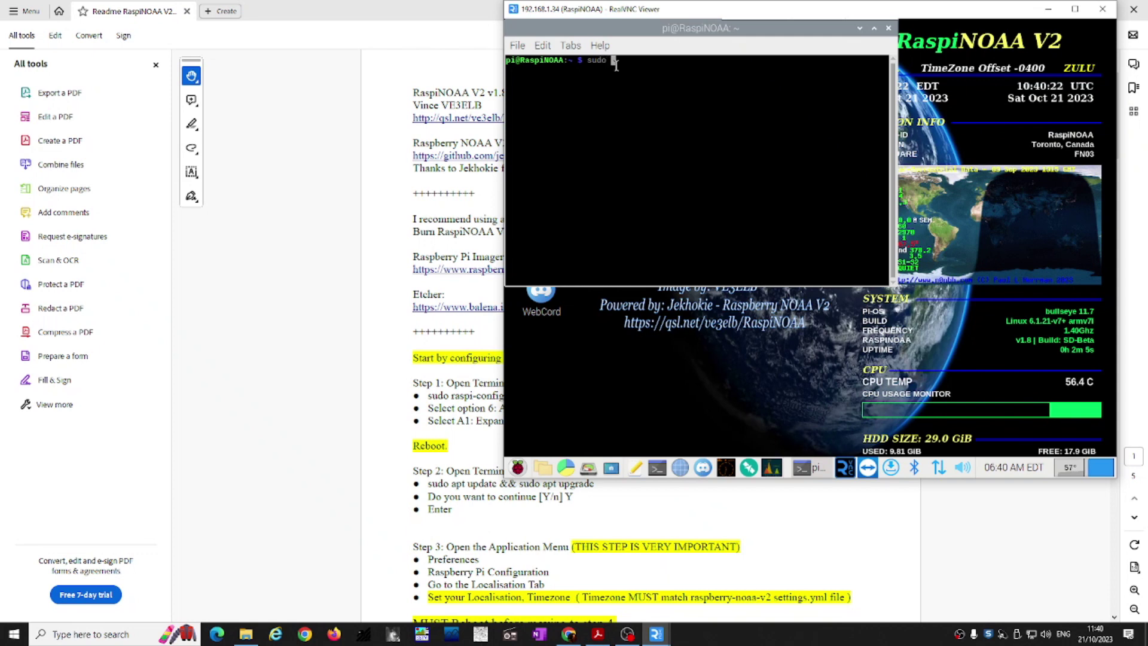
text( apt update && )
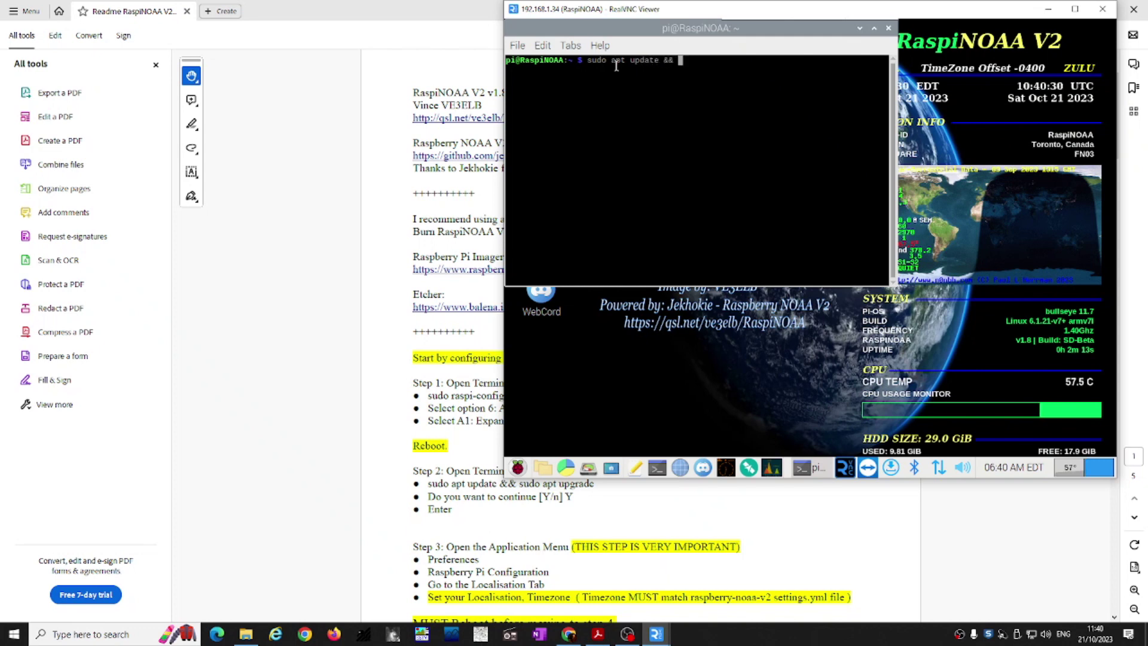
text(sudo apt upgrade)
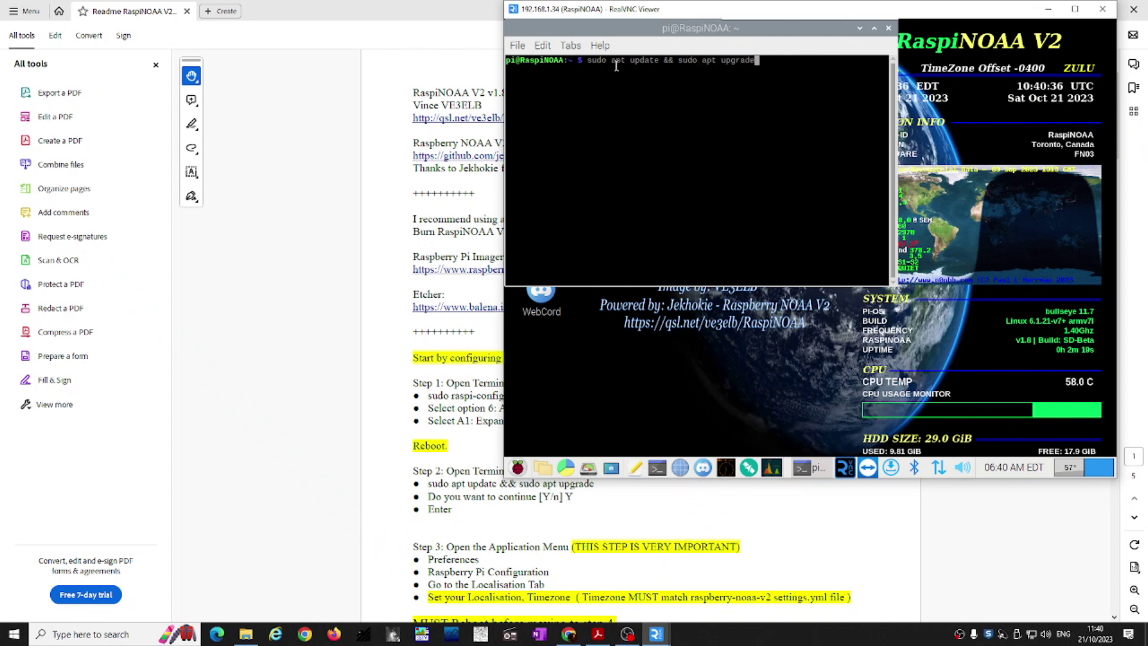
Step: Run the Pi's apt update and upgrade, answering y to install the listed upgrades
key(Return)
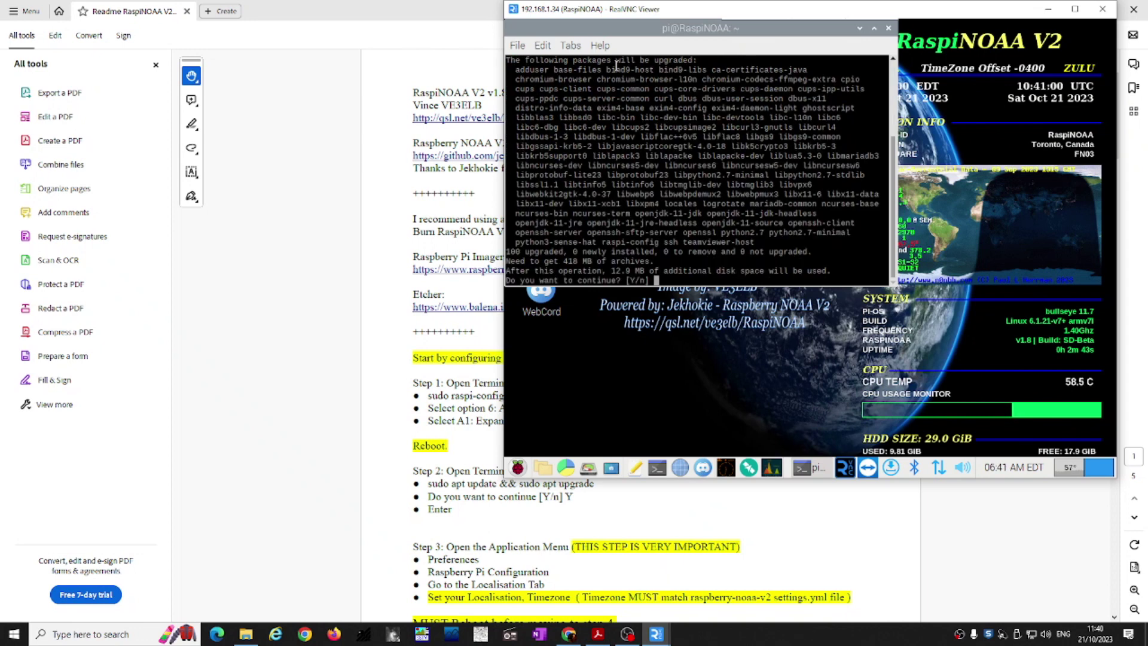
text(y)
key(Return)
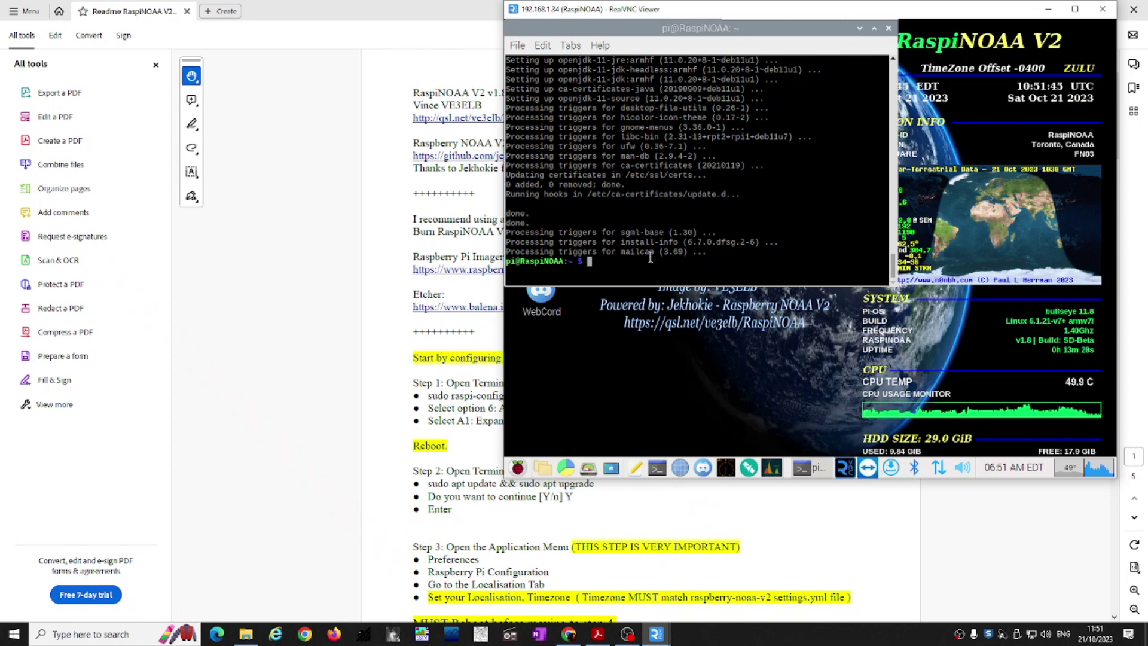
Step: Launch Raspberry Pi Configuration from the raspberry menu under Preferences
click(518, 467)
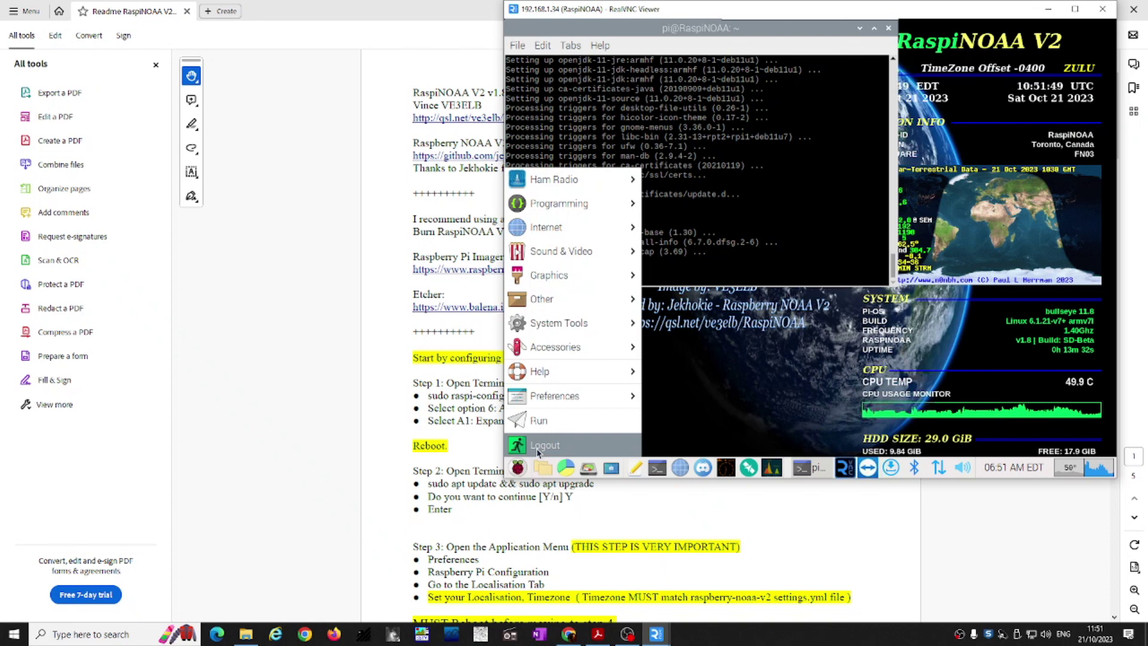
mouse_move(612, 398)
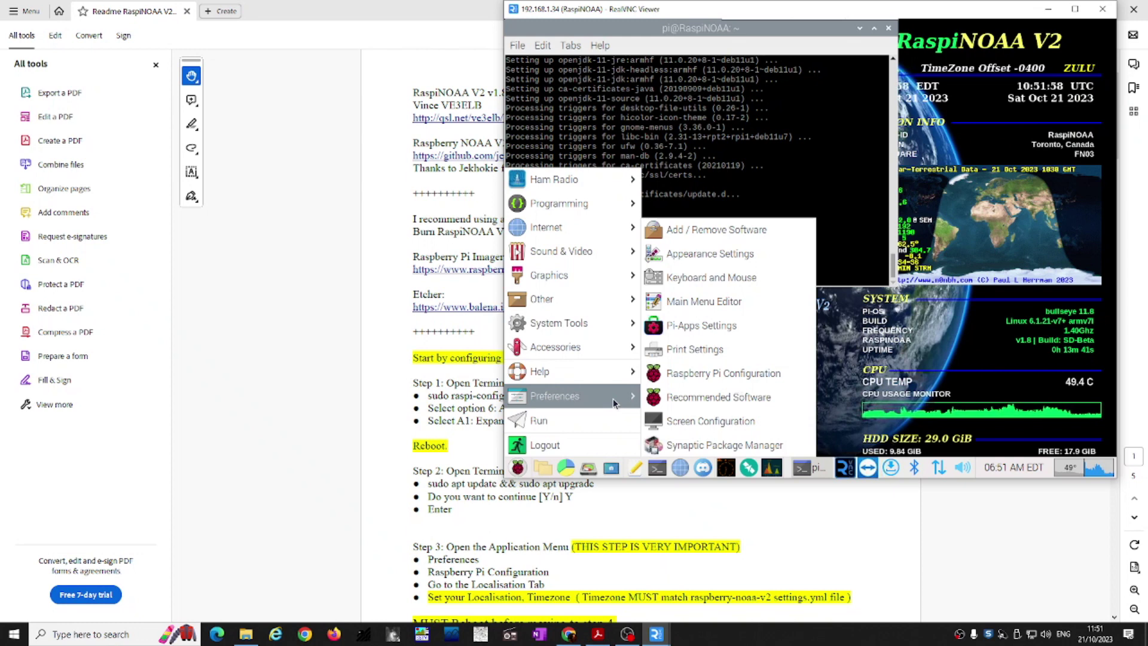
click(727, 376)
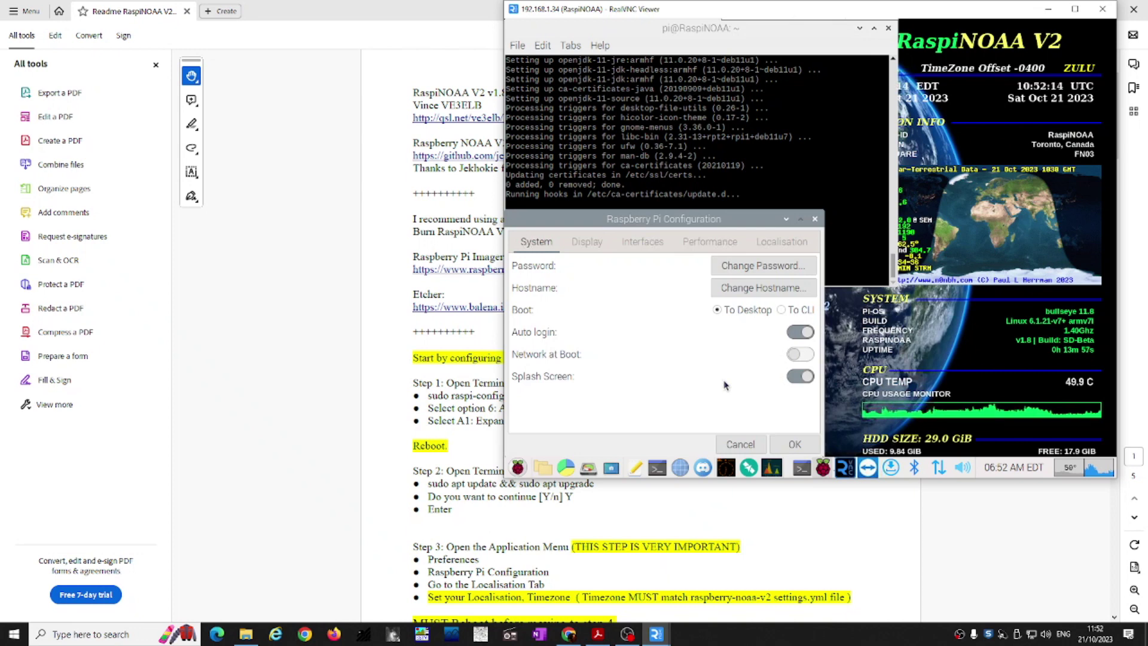
Step: On the Localisation tab, set the locale country to United Kingdom
click(771, 243)
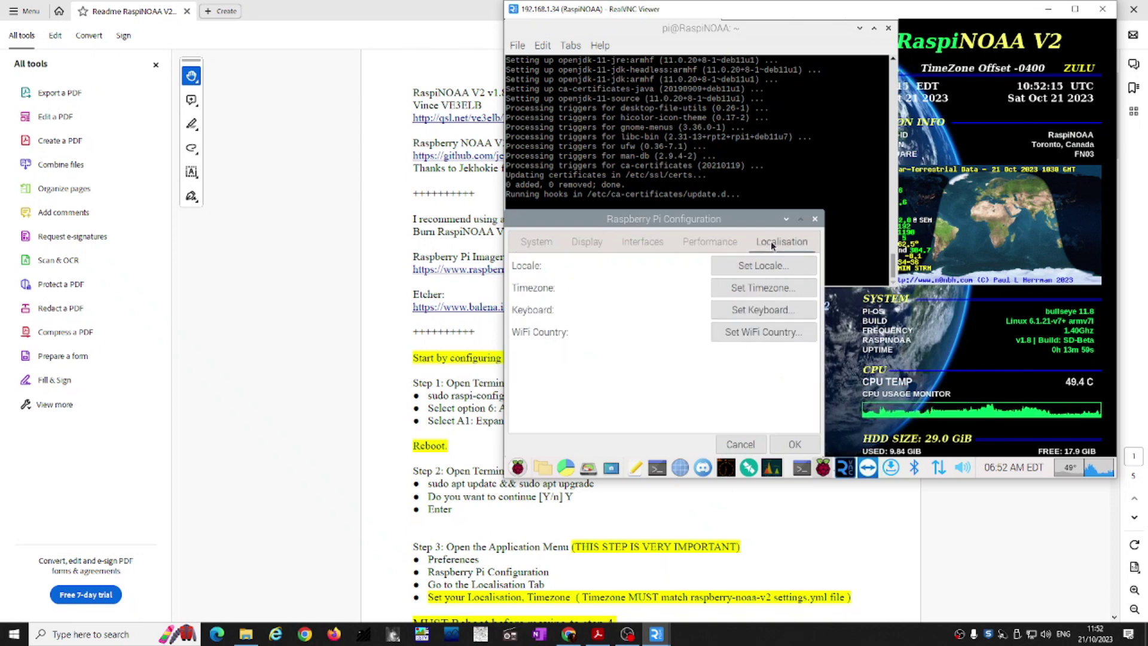
click(748, 267)
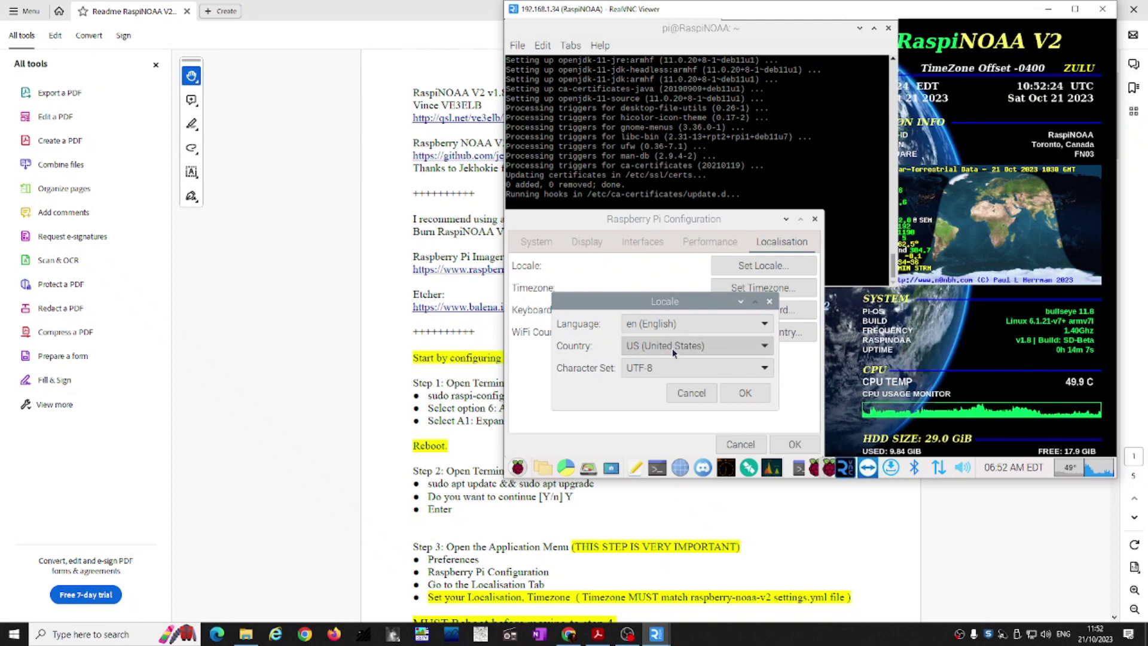
click(672, 347)
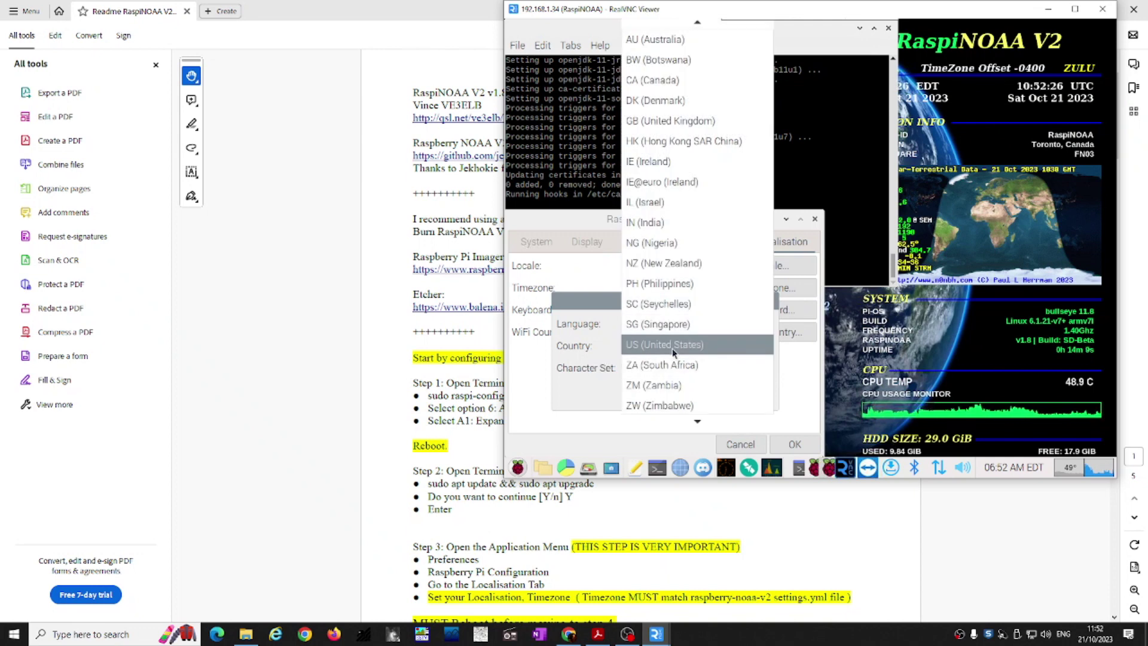
click(697, 120)
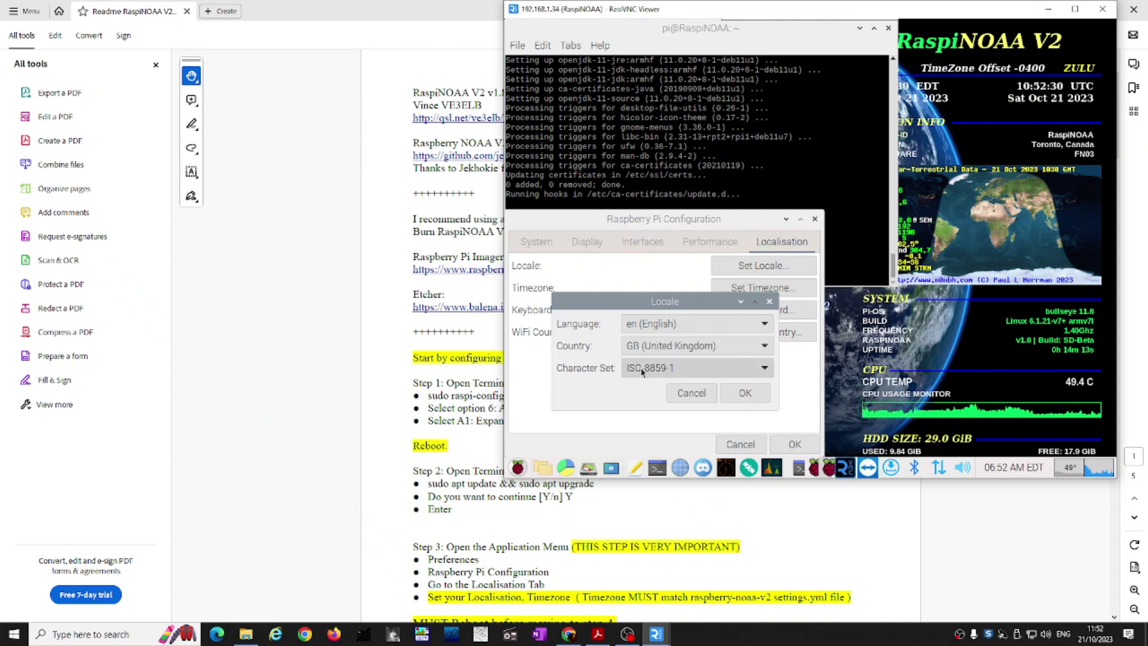
click(746, 401)
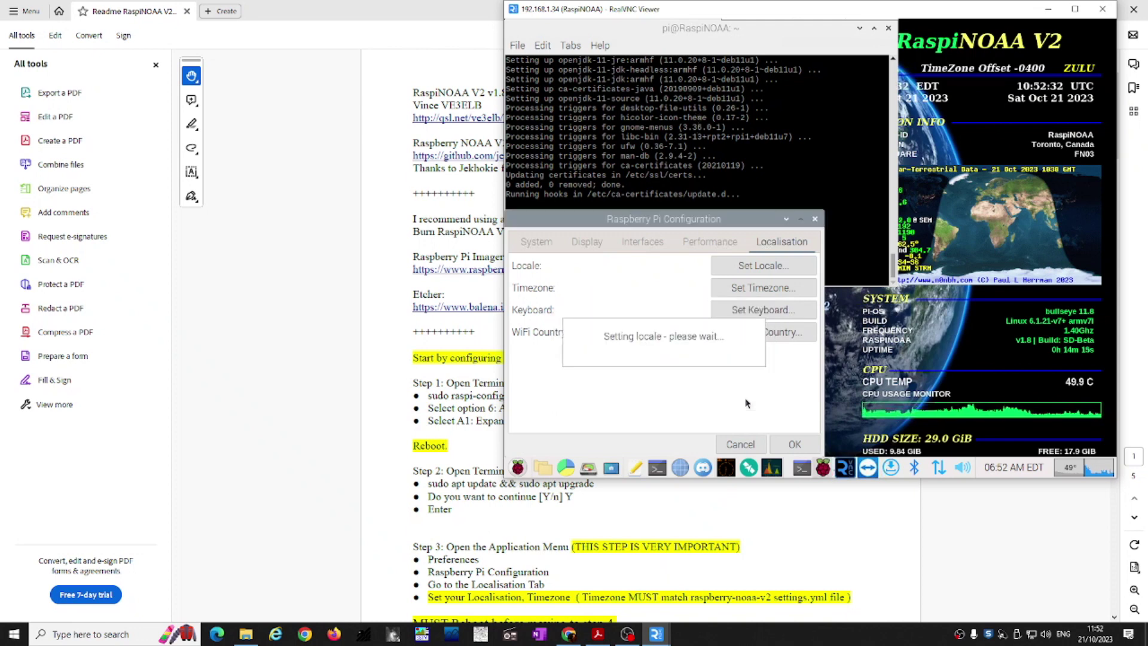
Step: Set the timezone area to GB
click(769, 289)
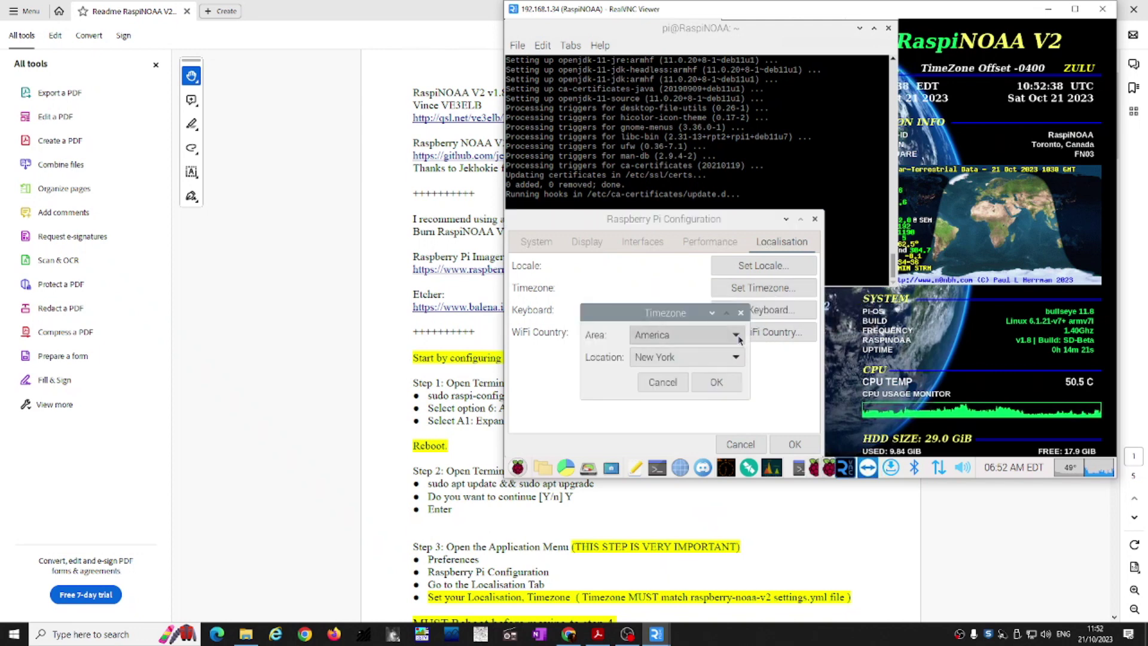
click(739, 336)
scroll(710, 364, down, 3)
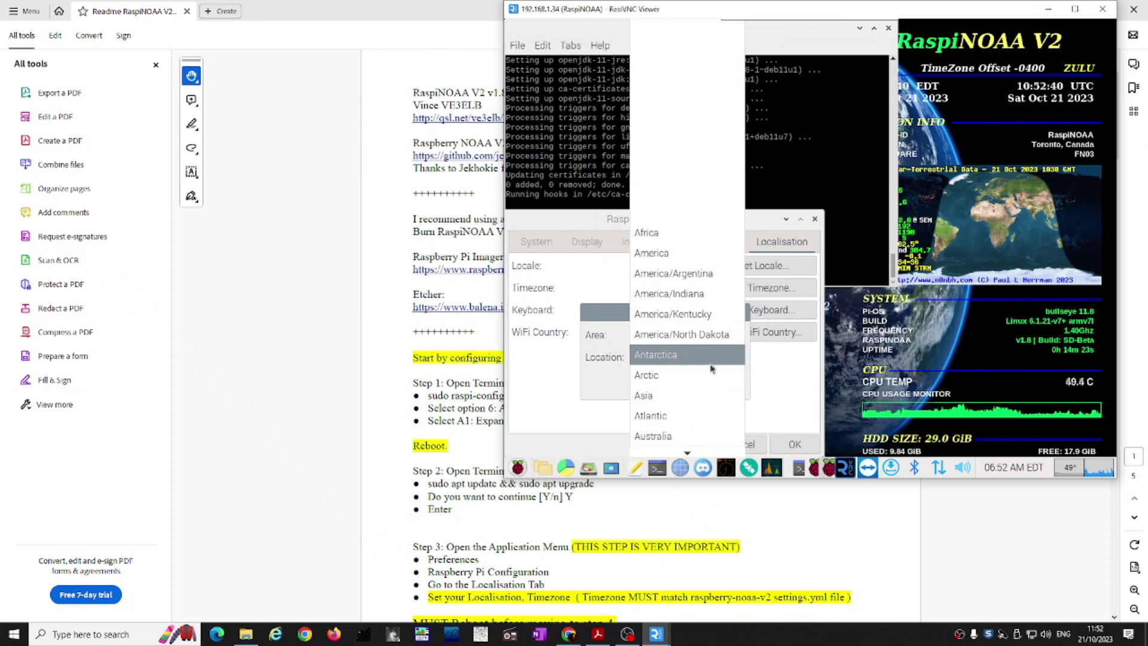
scroll(720, 361, down, 4)
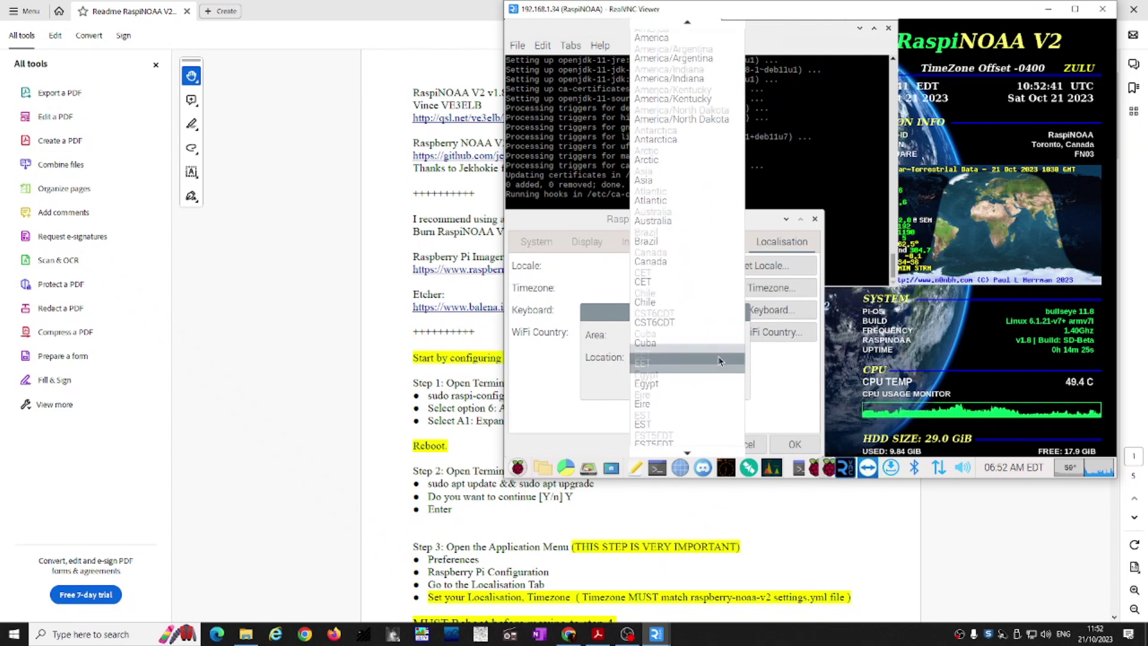
scroll(720, 361, down, 2)
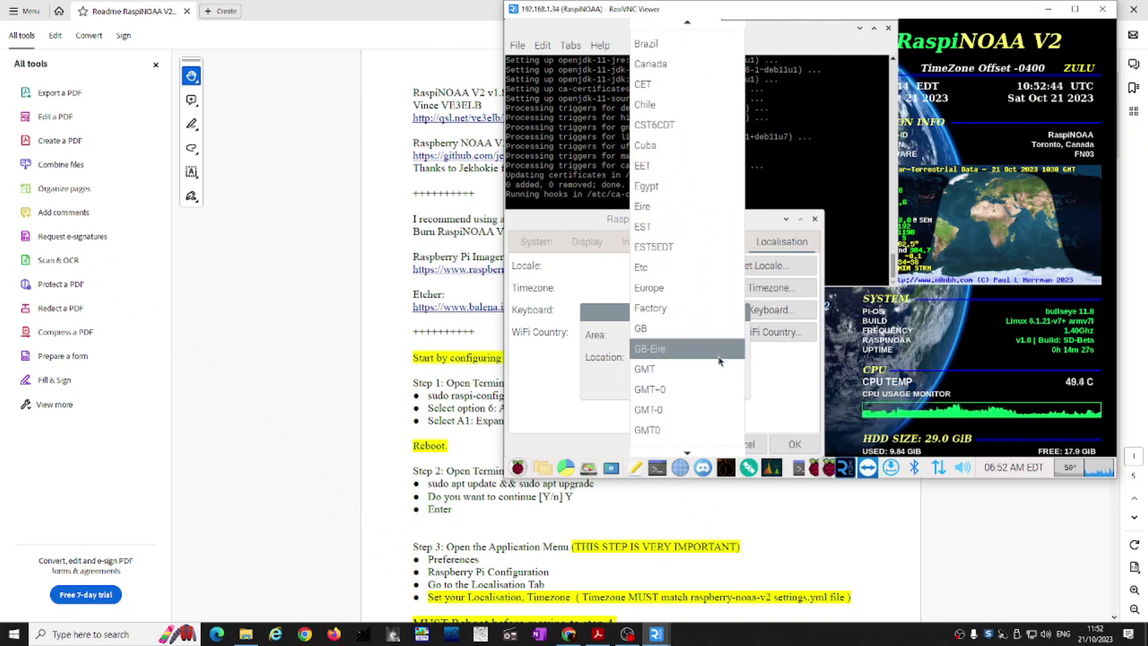
click(652, 329)
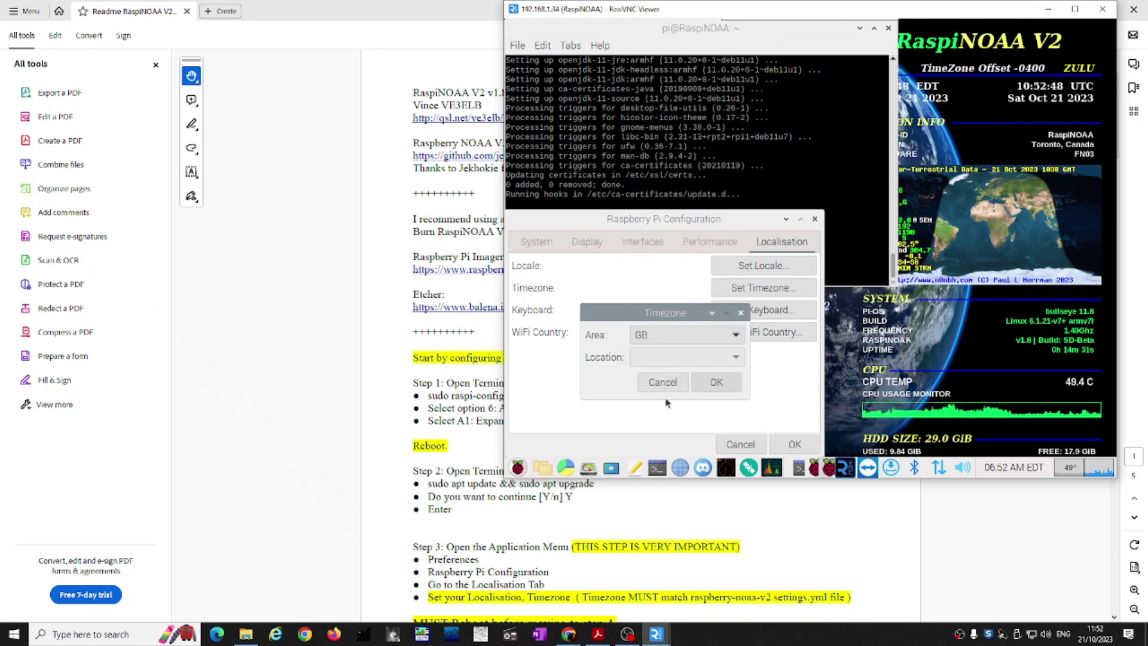
click(722, 382)
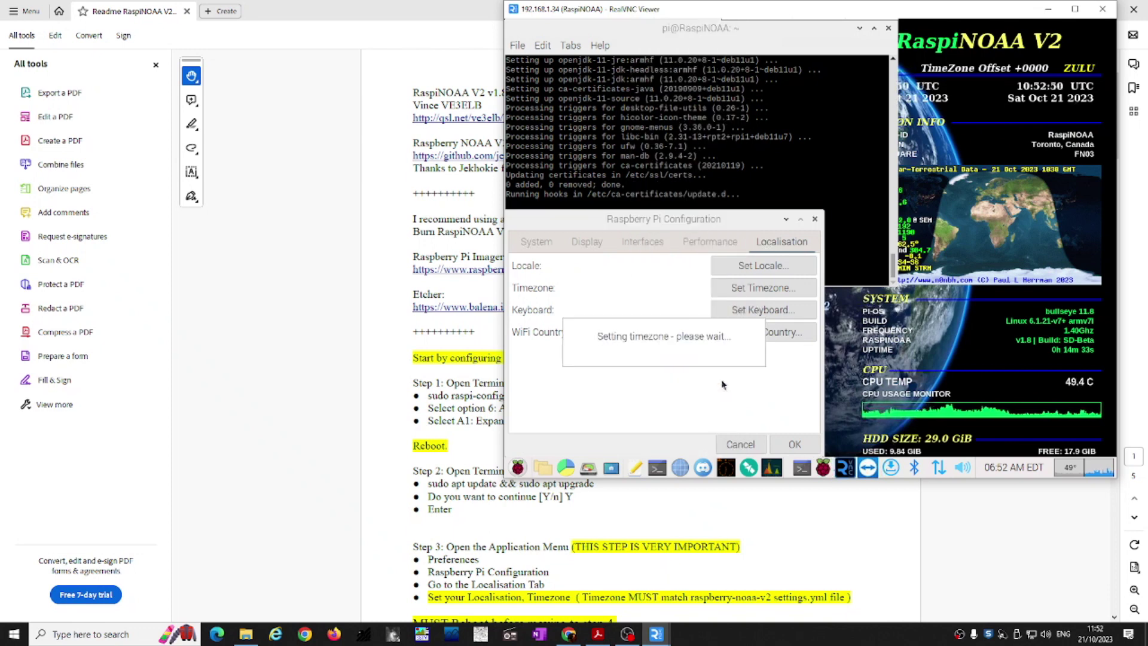
Step: Set the keyboard layout to English (UK)
click(768, 312)
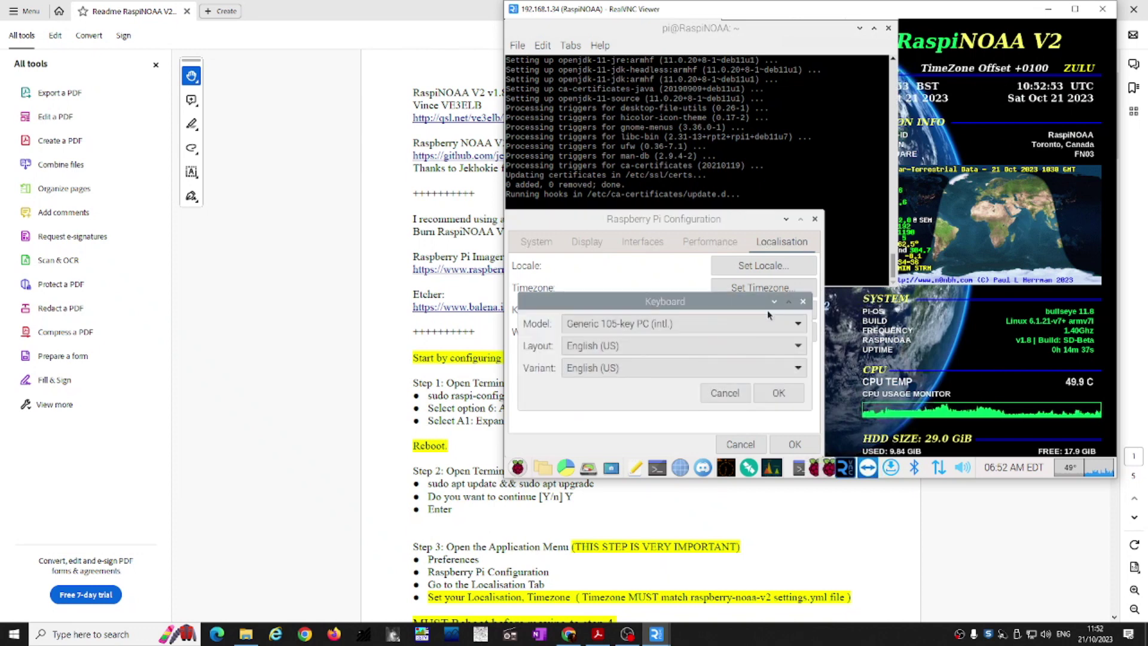
click(798, 346)
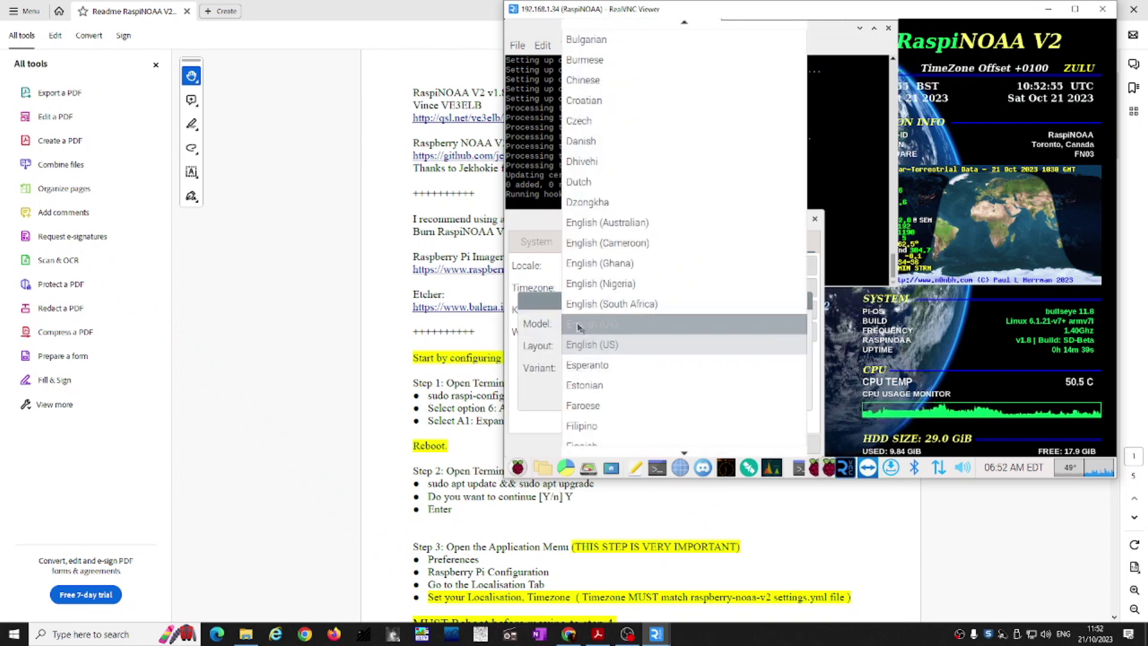
click(589, 323)
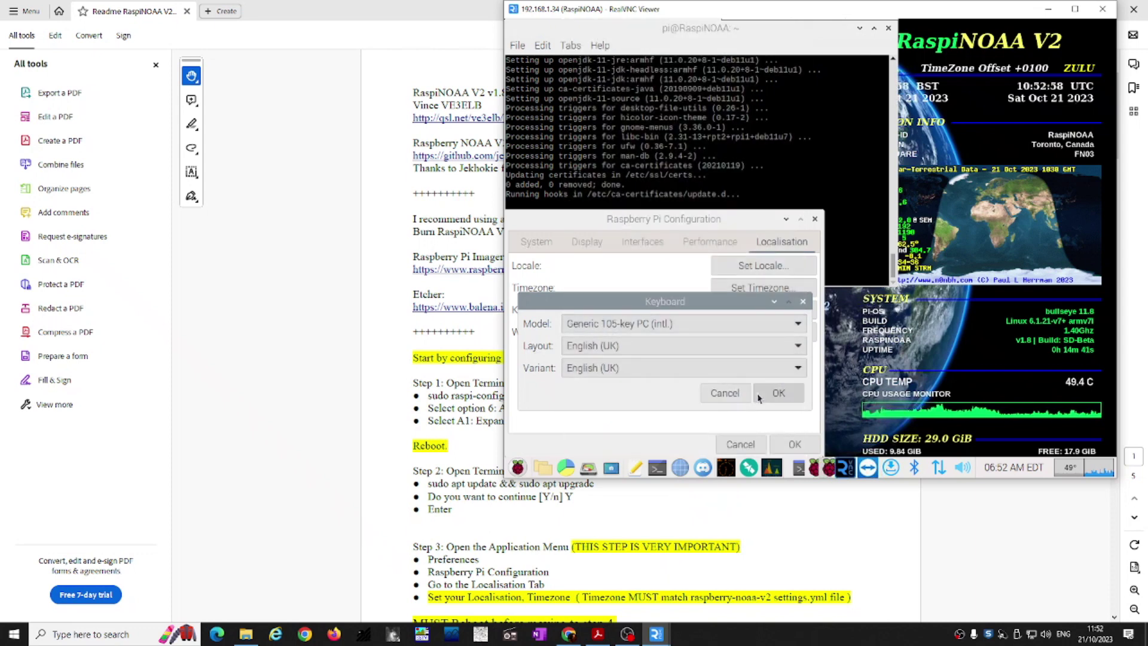
click(779, 393)
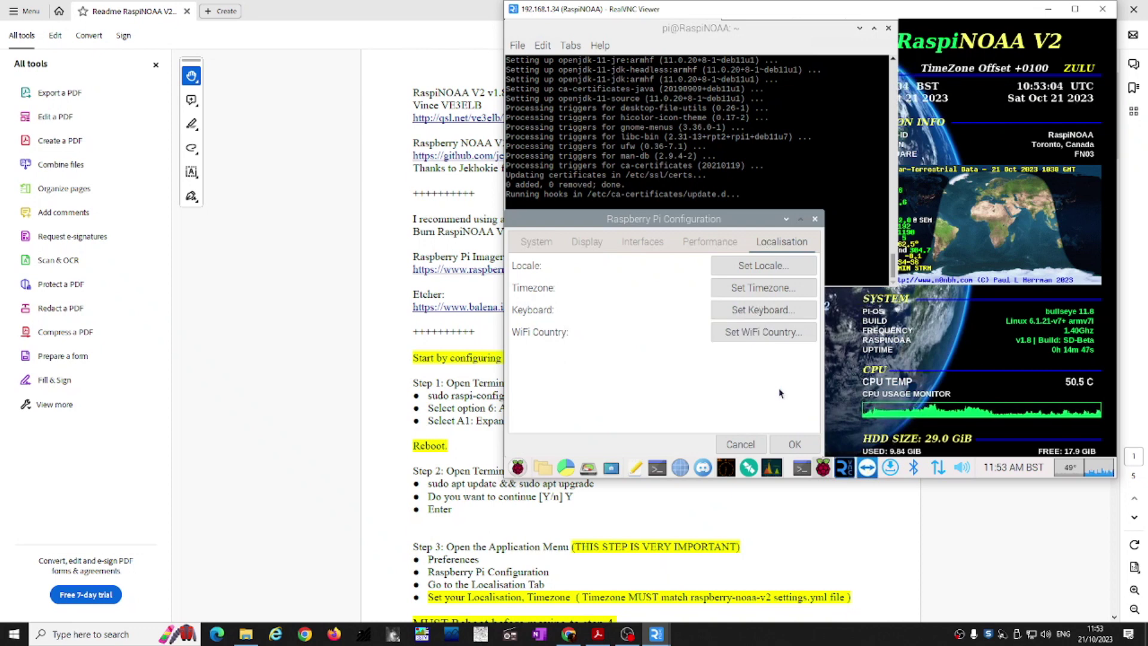
Step: Choose GB Britain (UK) from the WiFi Country list and confirm it
click(780, 345)
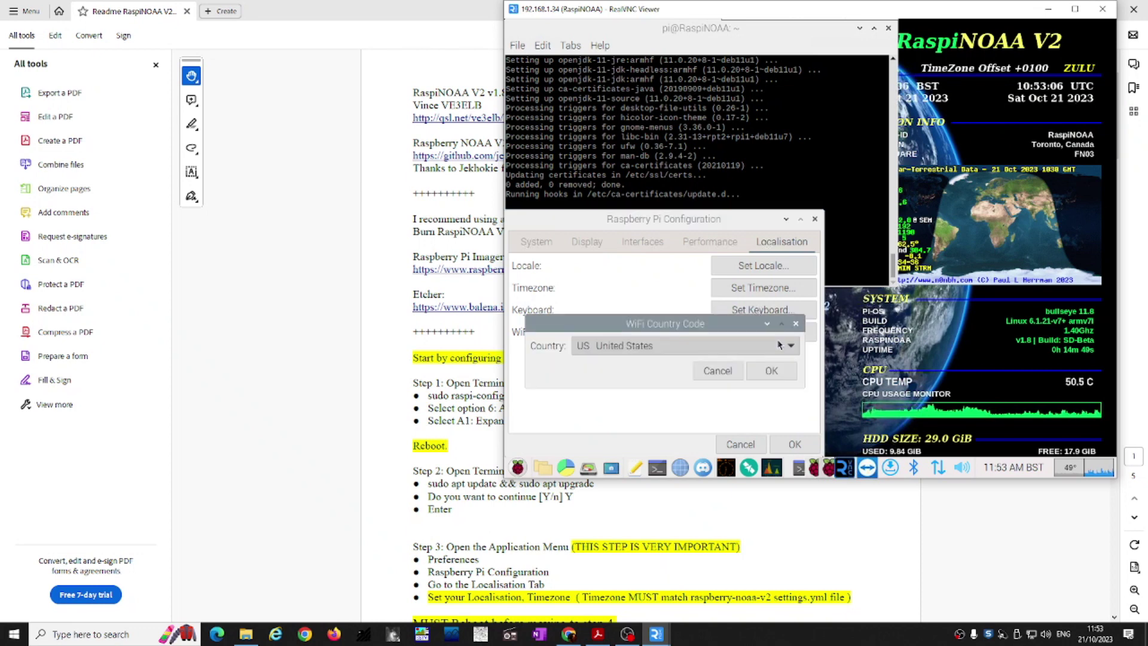
click(790, 347)
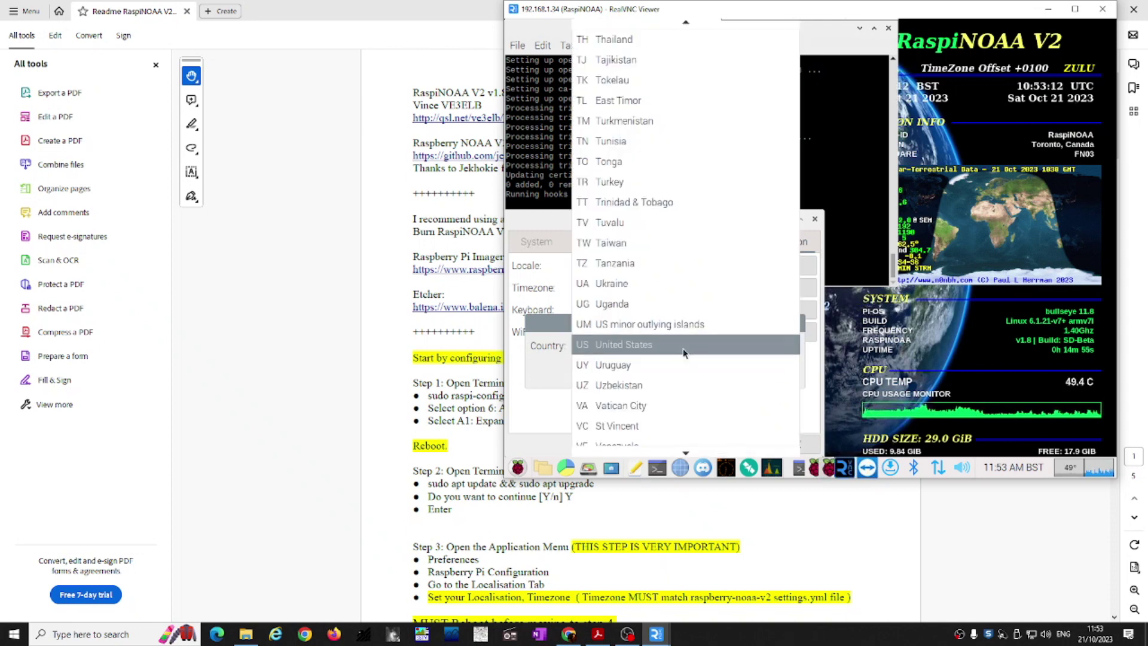
scroll(683, 350, down, 3)
scroll(683, 349, down, 9)
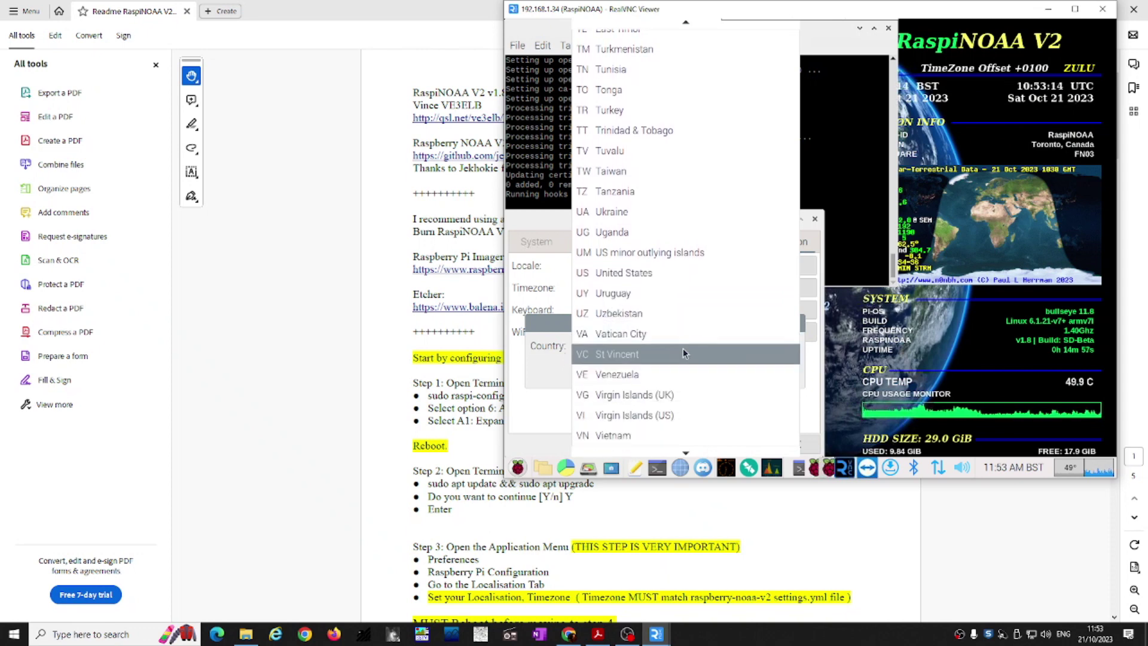
scroll(683, 351, up, 6)
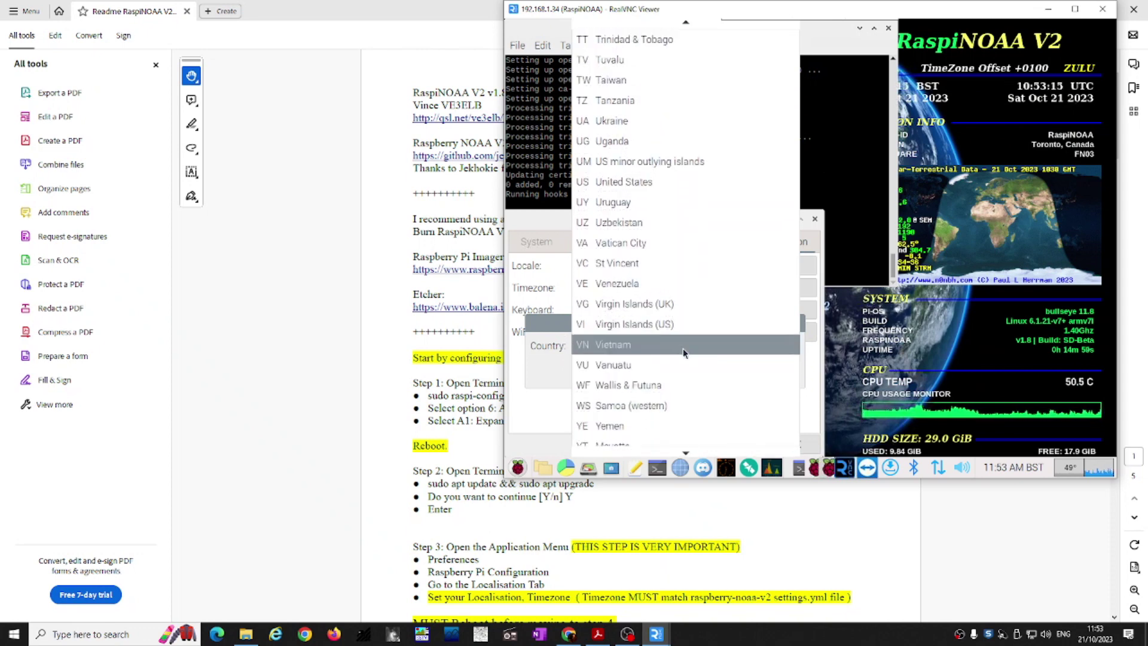
scroll(683, 352, up, 7)
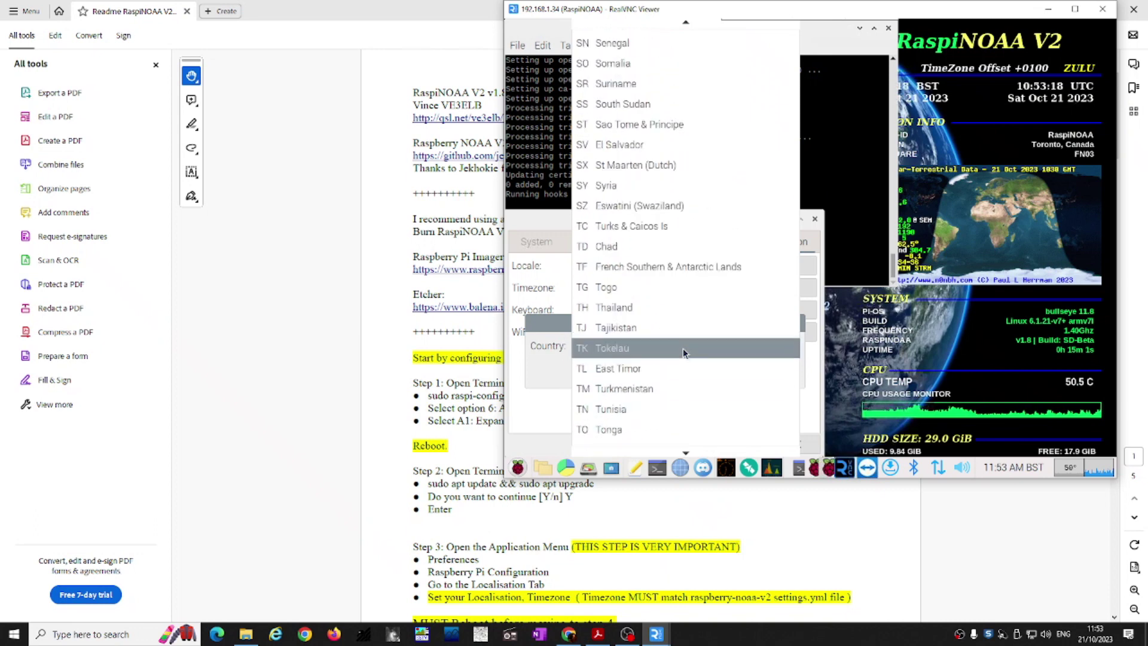
scroll(683, 350, up, 6)
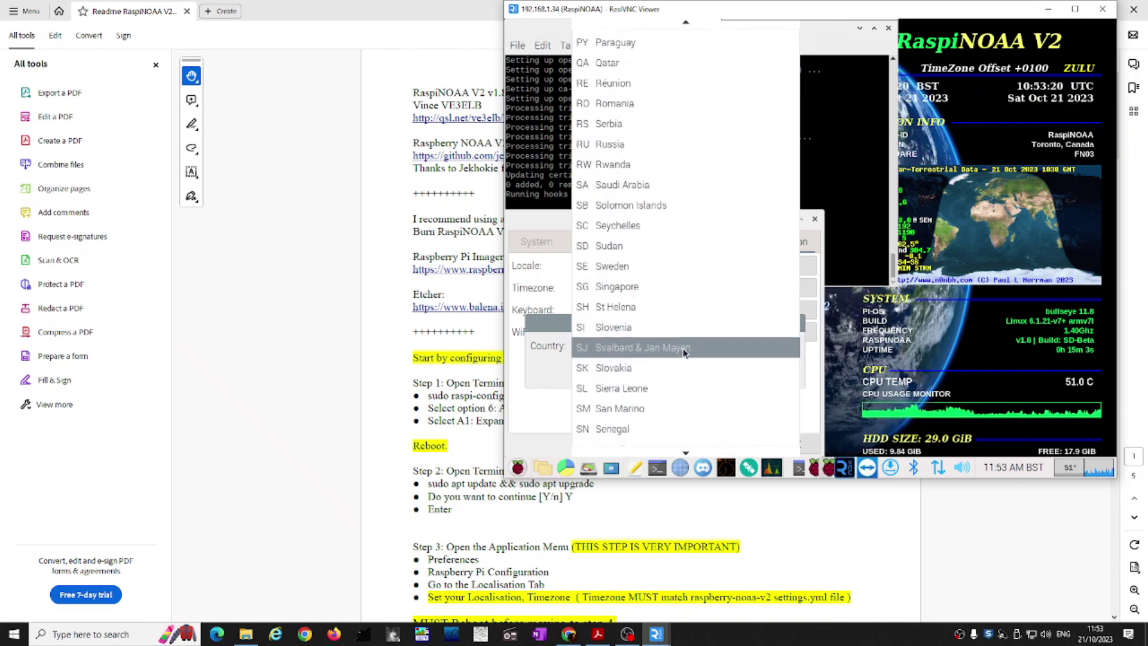
scroll(683, 351, up, 5)
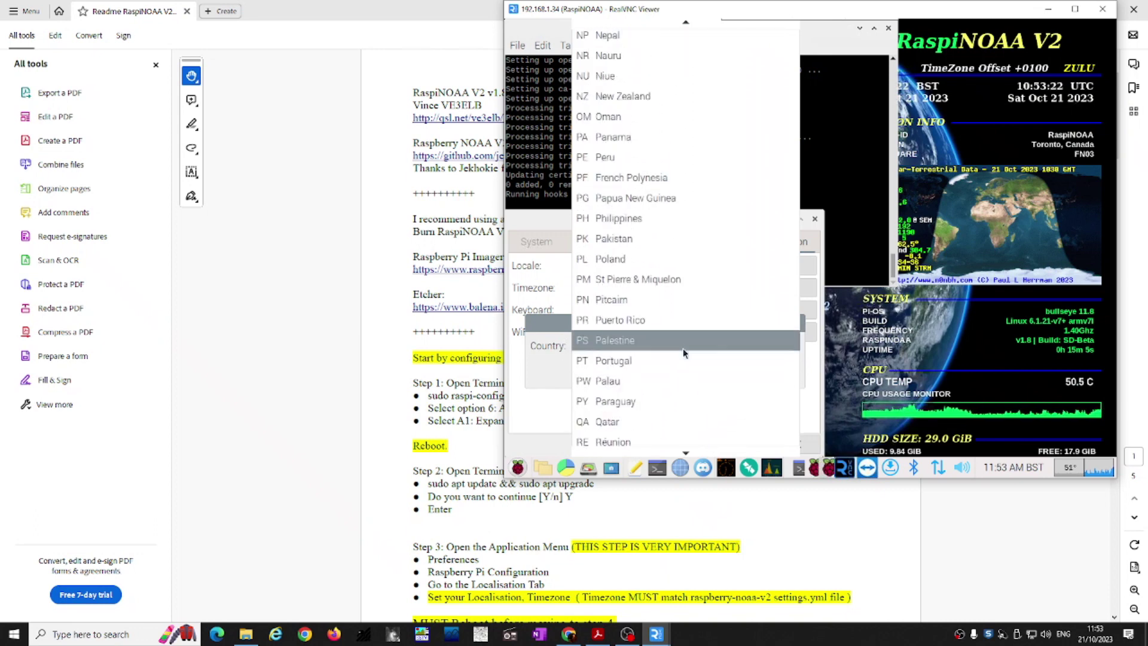
scroll(683, 353, up, 7)
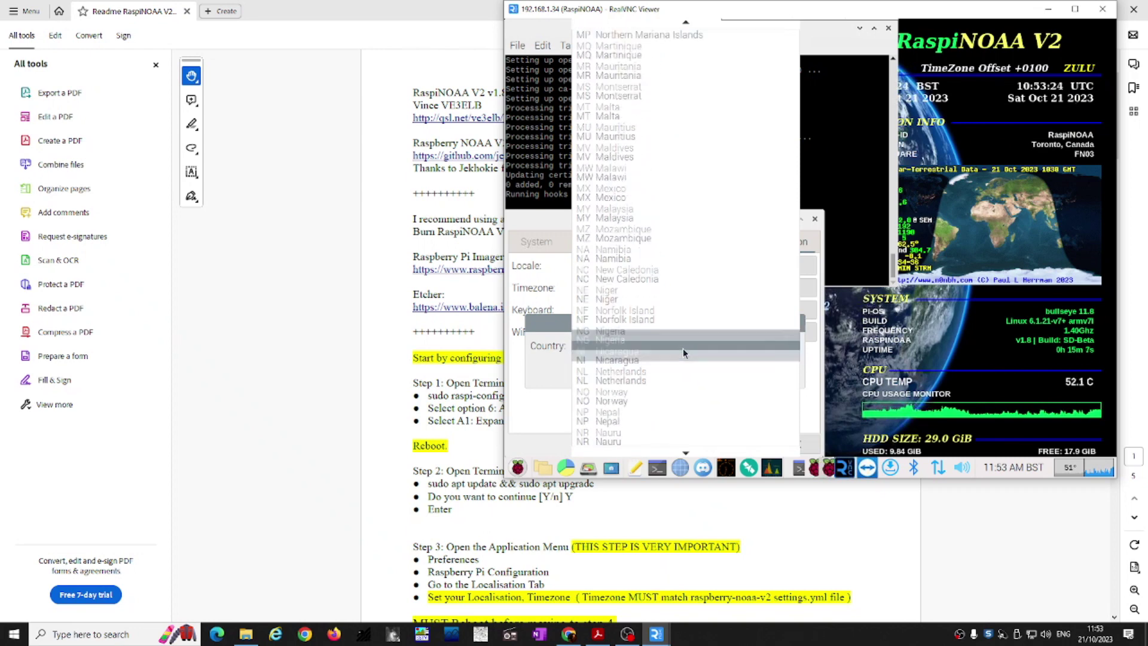
scroll(683, 353, up, 6)
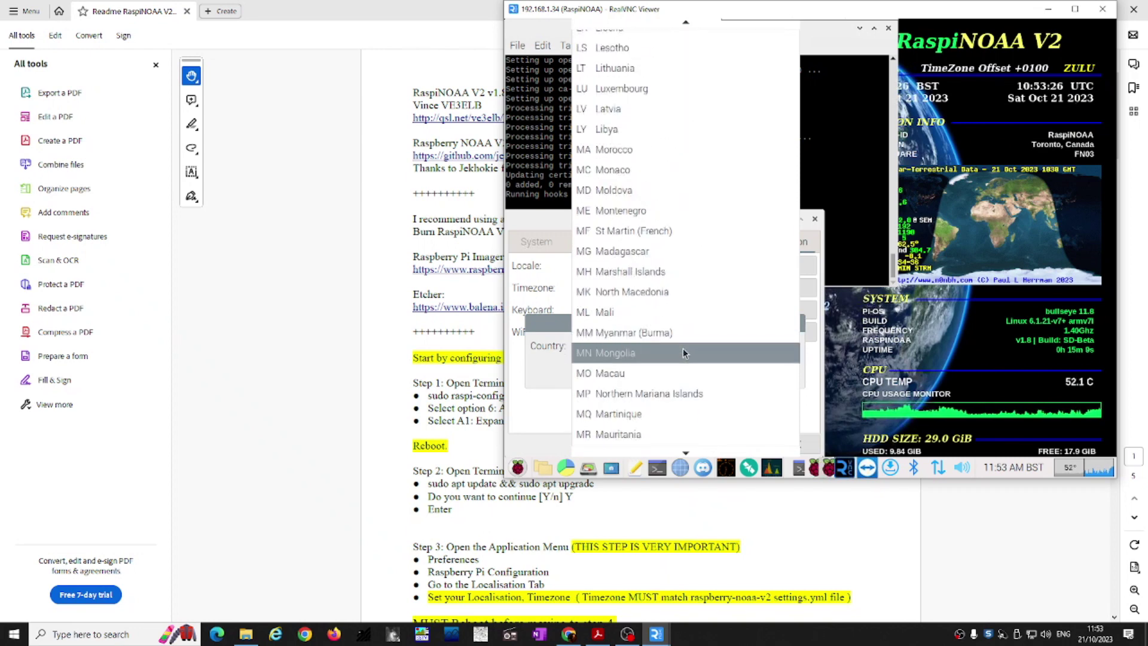
scroll(683, 353, up, 6)
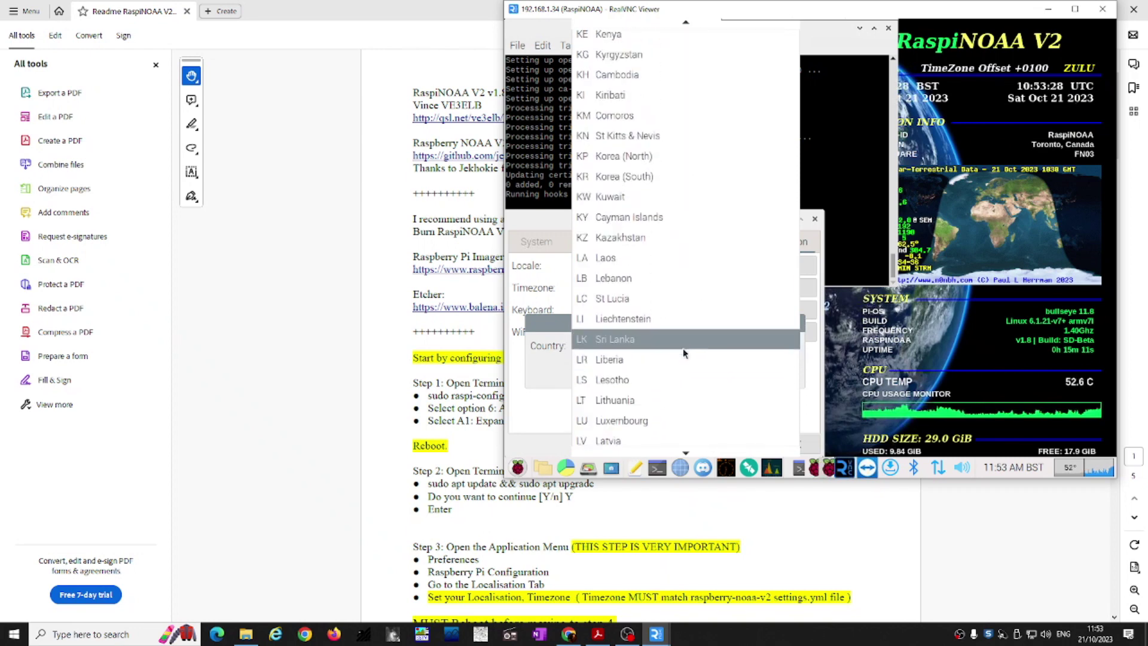
scroll(683, 353, up, 5)
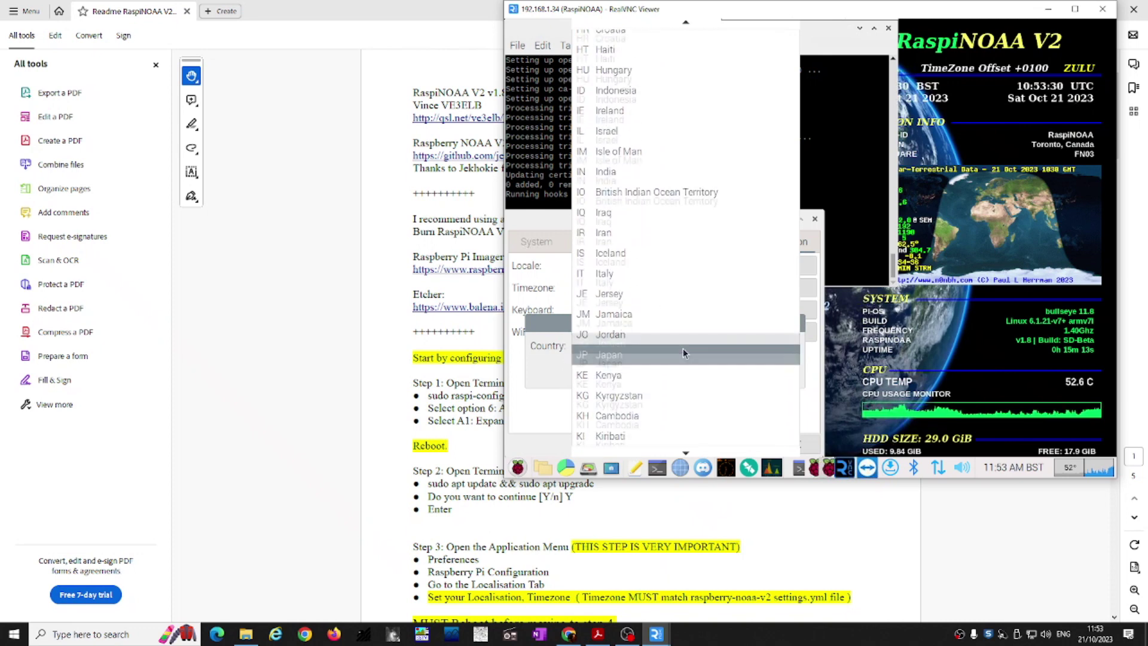
scroll(684, 352, up, 2)
scroll(683, 353, up, 4)
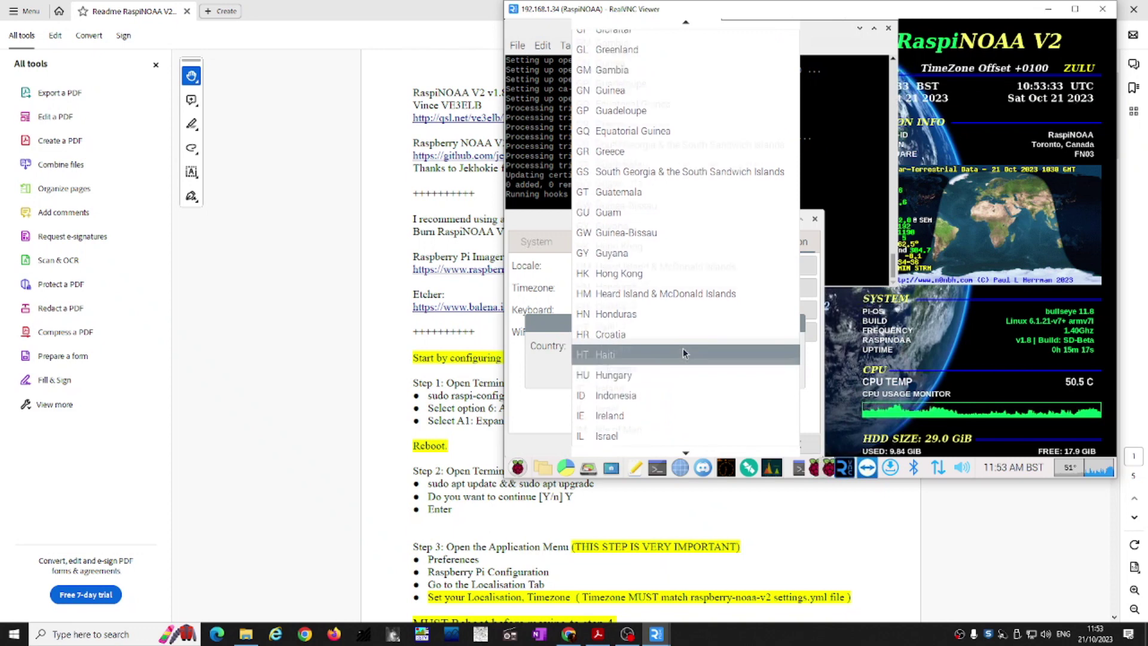
scroll(684, 353, up, 2)
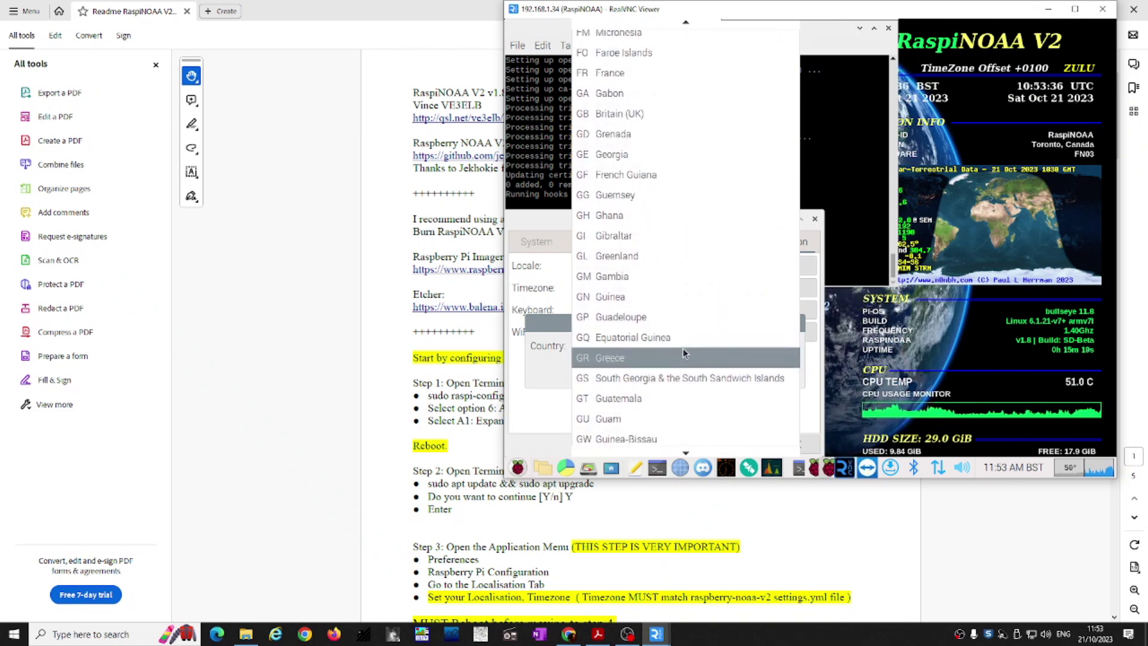
scroll(640, 143, up, 3)
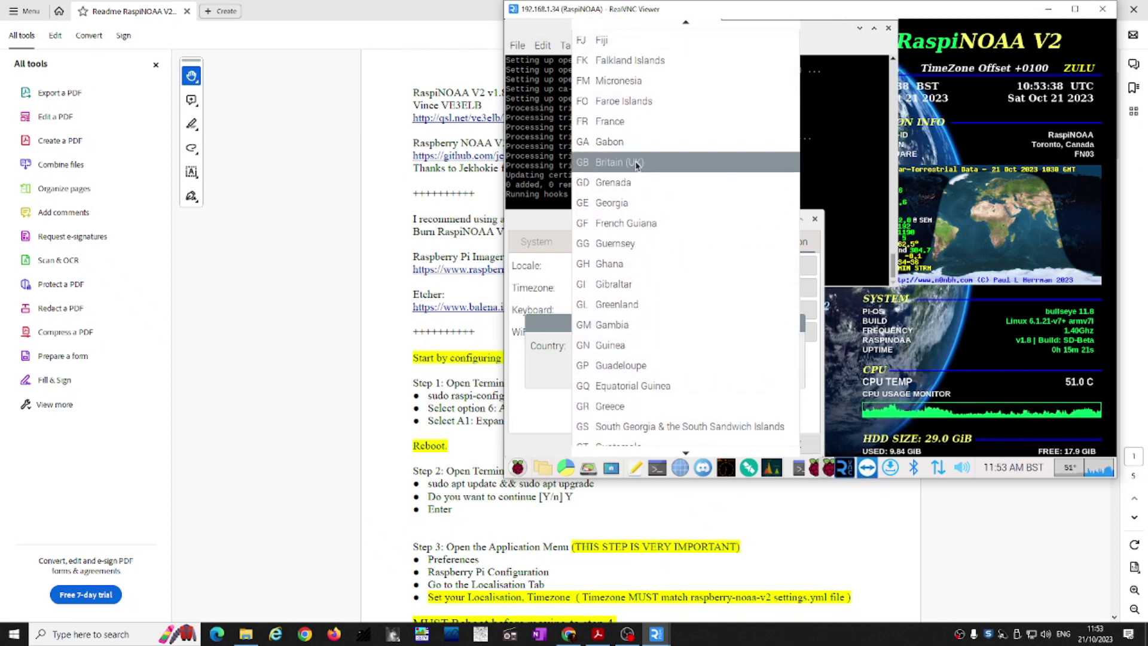
click(638, 163)
click(776, 372)
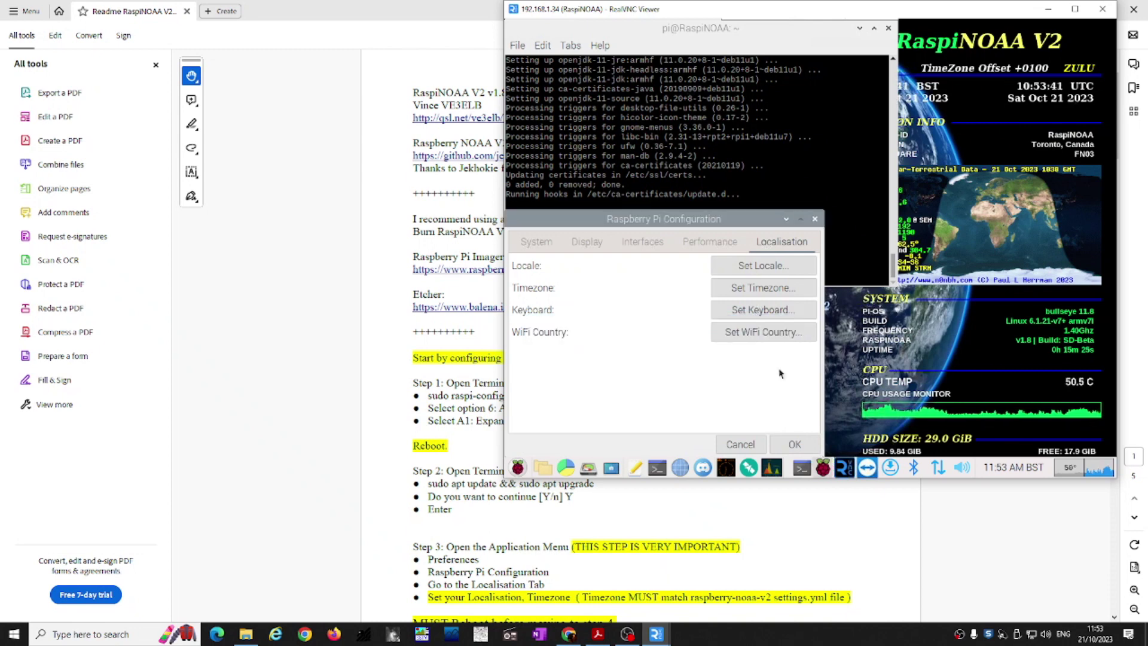
Step: Apply the Raspberry Pi Configuration changes and accept the reboot, waiting for the desktop to return
click(800, 445)
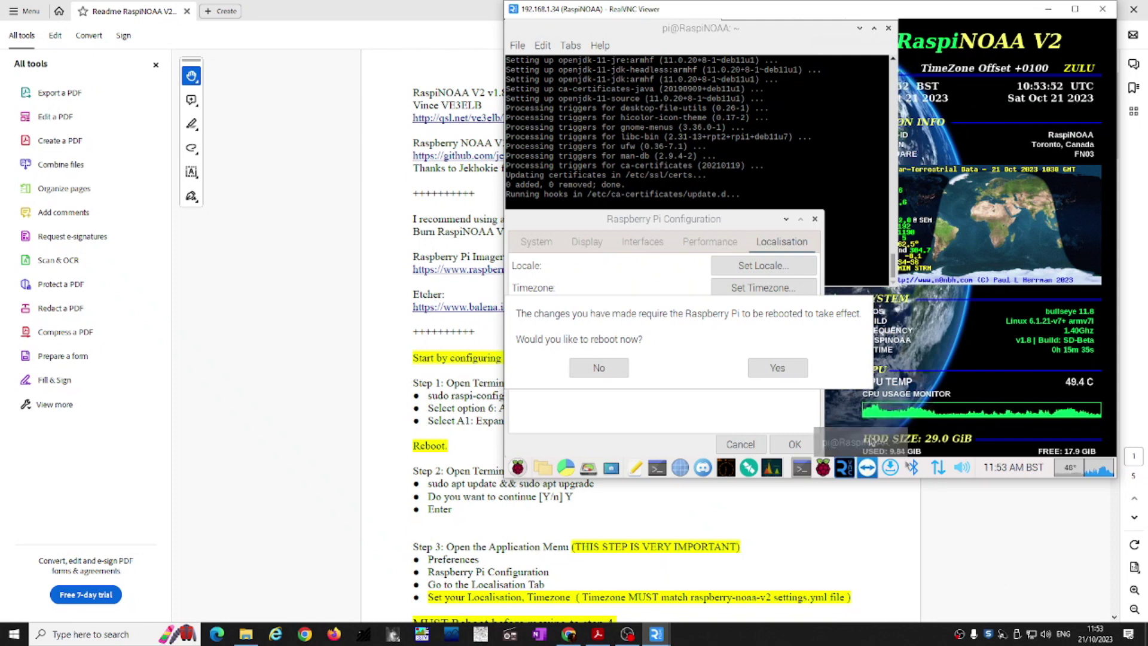
click(790, 369)
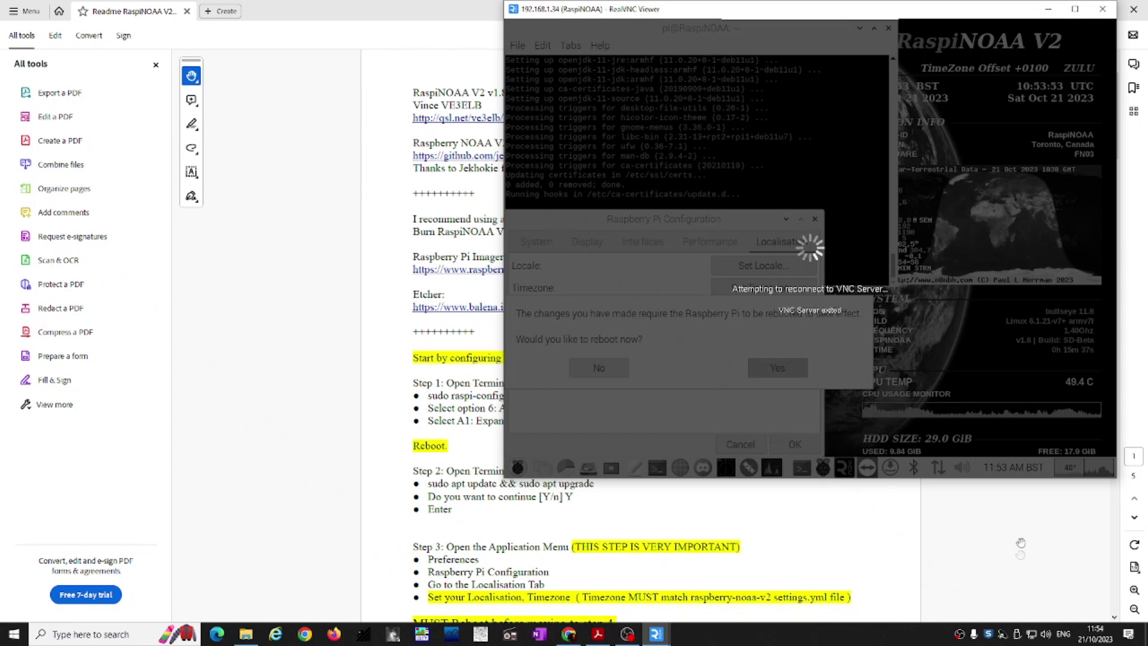
scroll(1027, 531, down, 1)
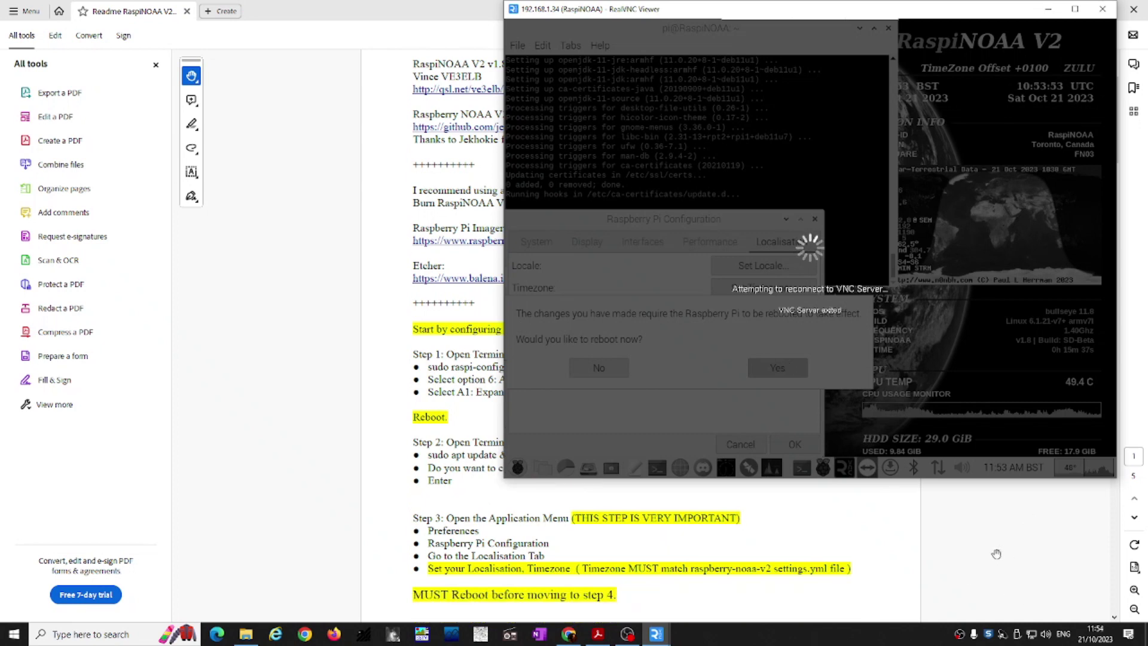
scroll(996, 554, down, 2)
scroll(995, 554, down, 1)
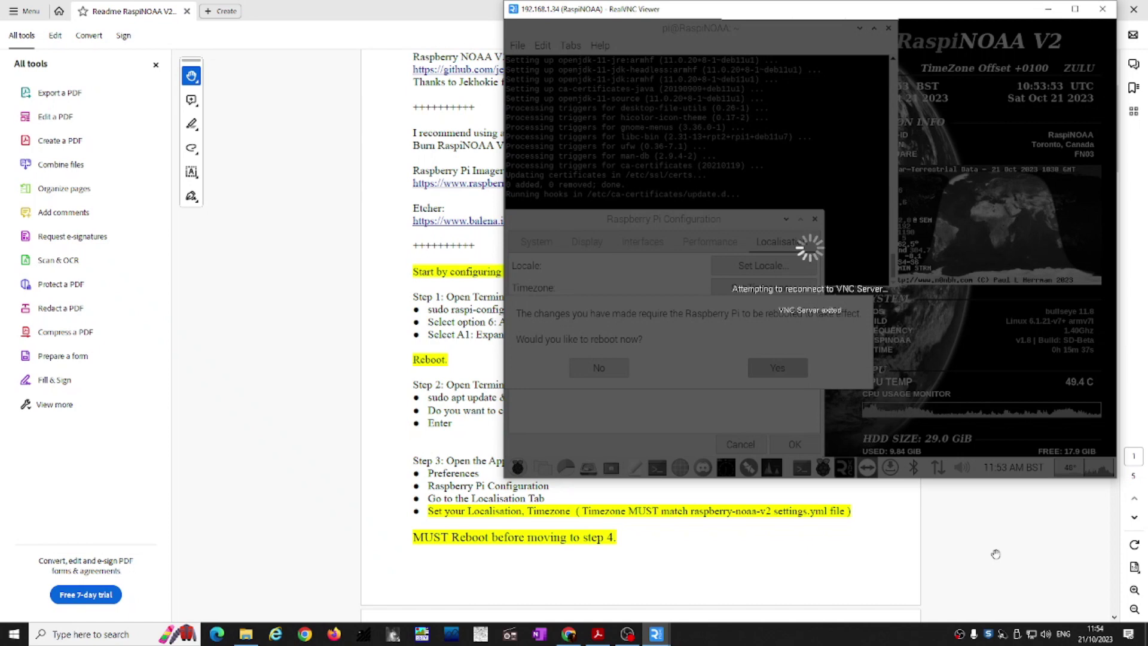
scroll(996, 554, down, 3)
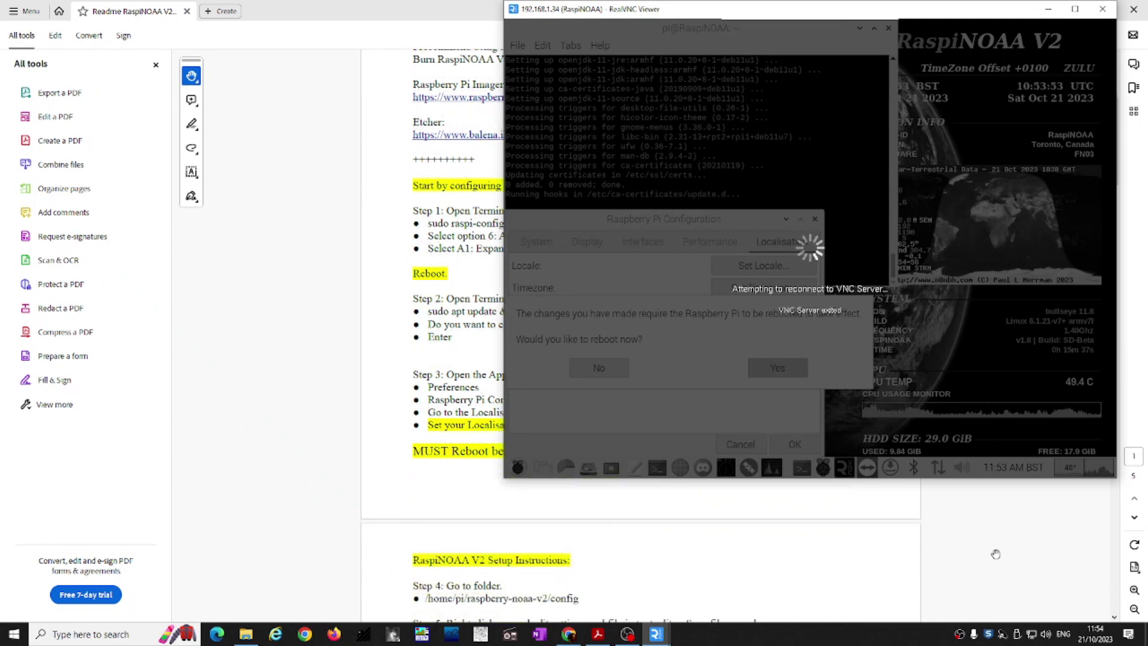
scroll(996, 554, down, 3)
scroll(996, 554, up, 1)
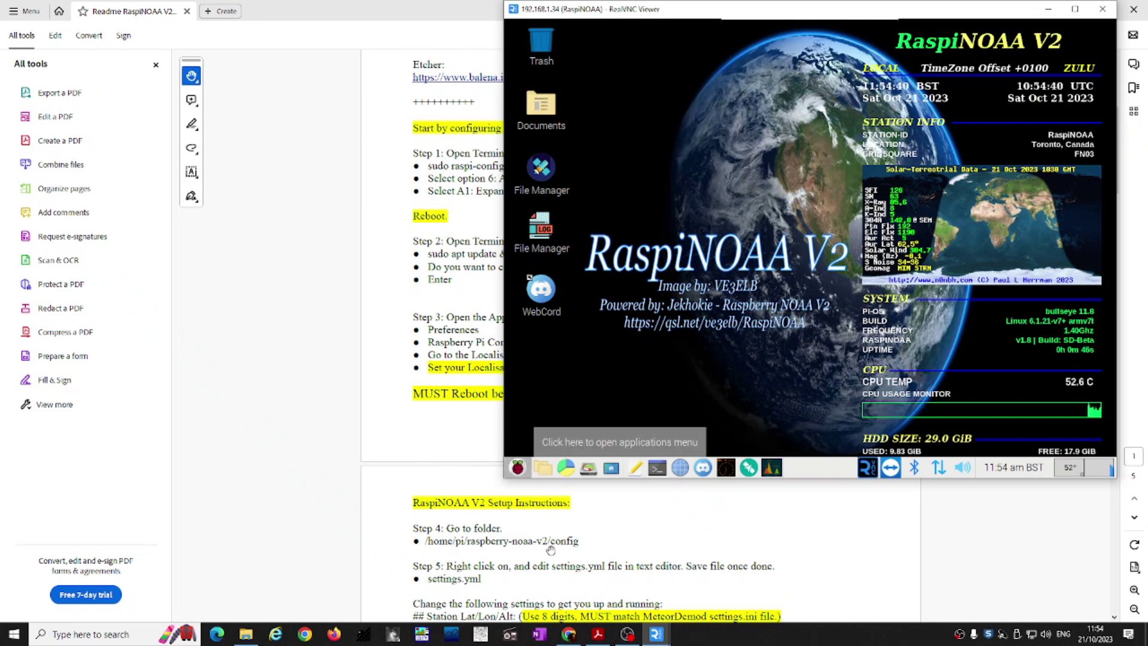
Step: Browse from Documents to /home/pi/raspberry-noaa-v2/config in the file manager
click(552, 132)
double_click(552, 132)
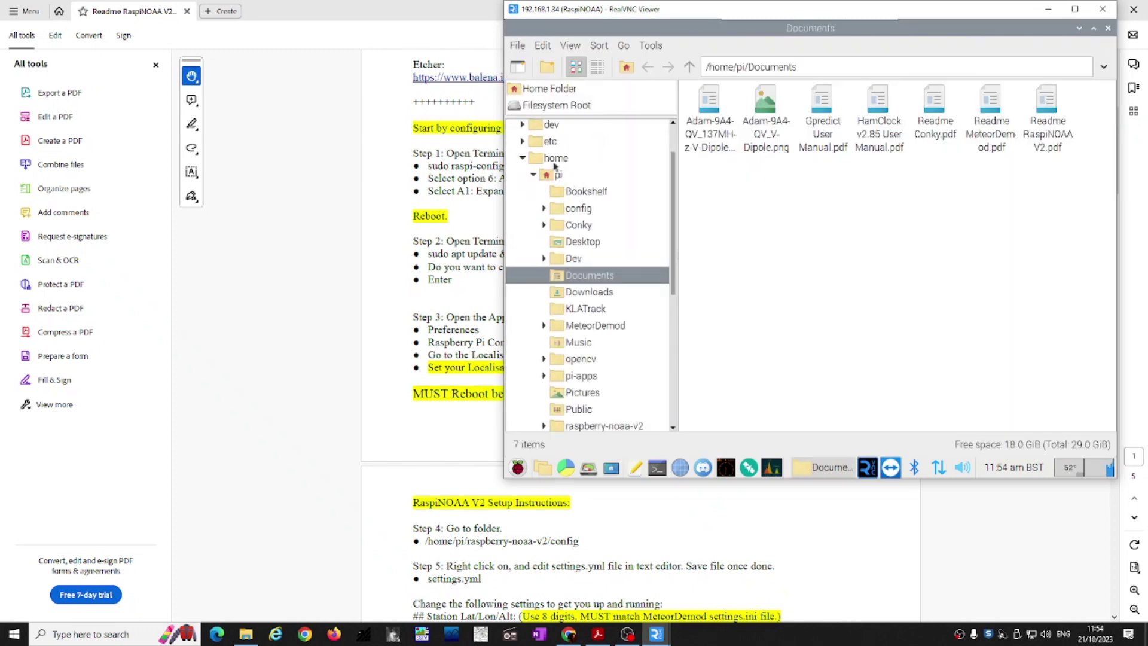
click(552, 161)
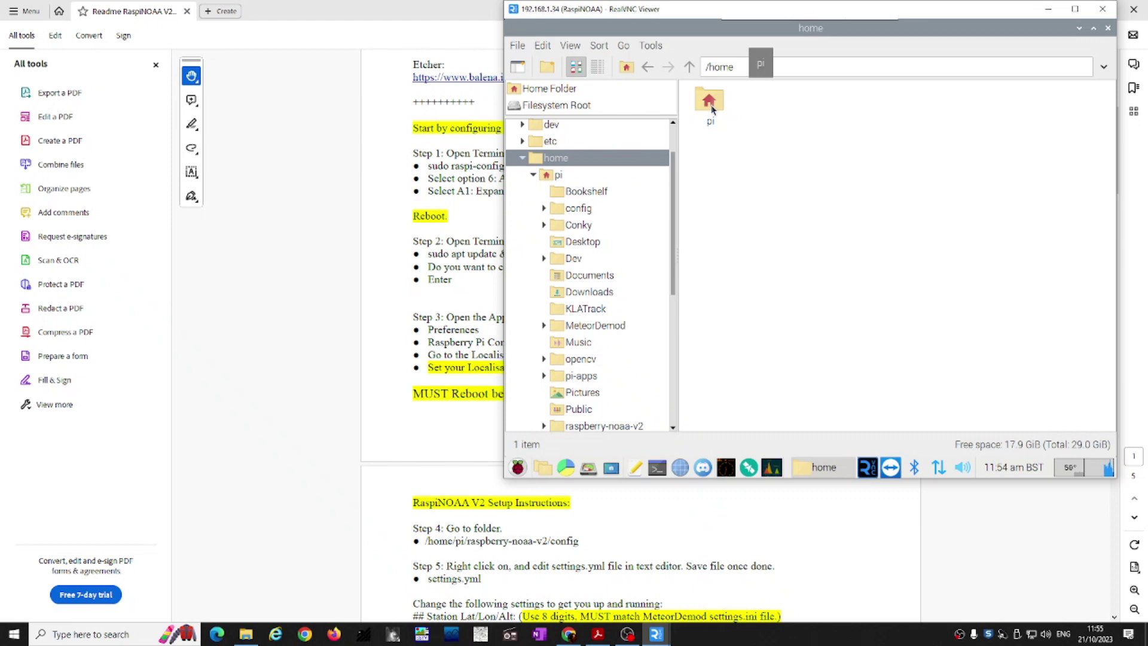
double_click(712, 107)
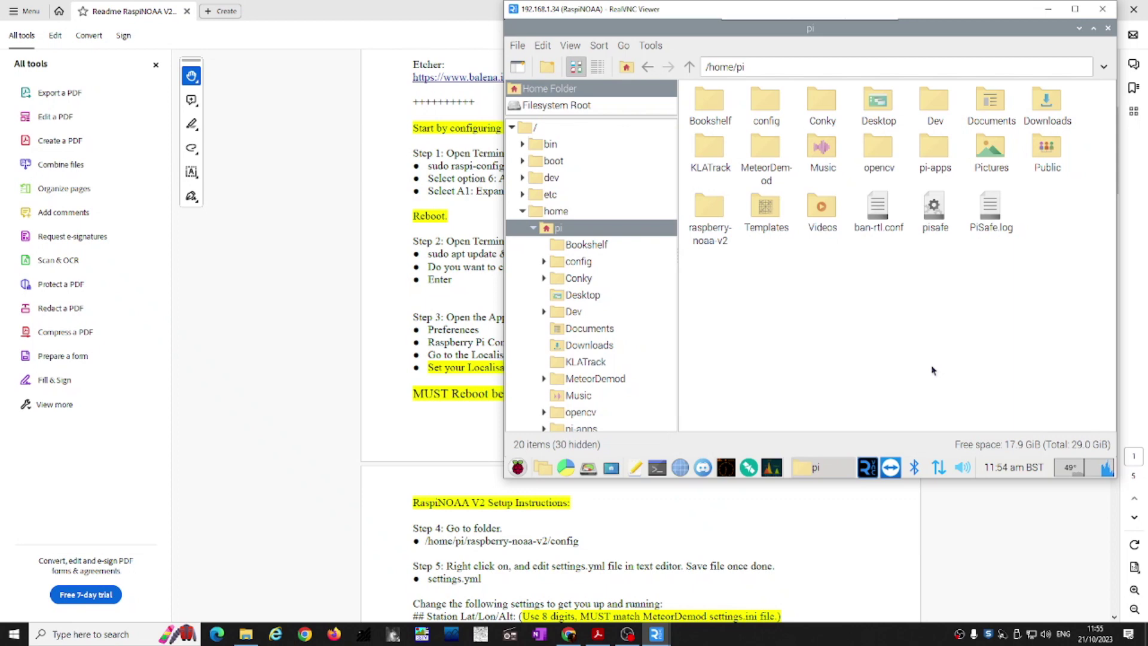
double_click(710, 215)
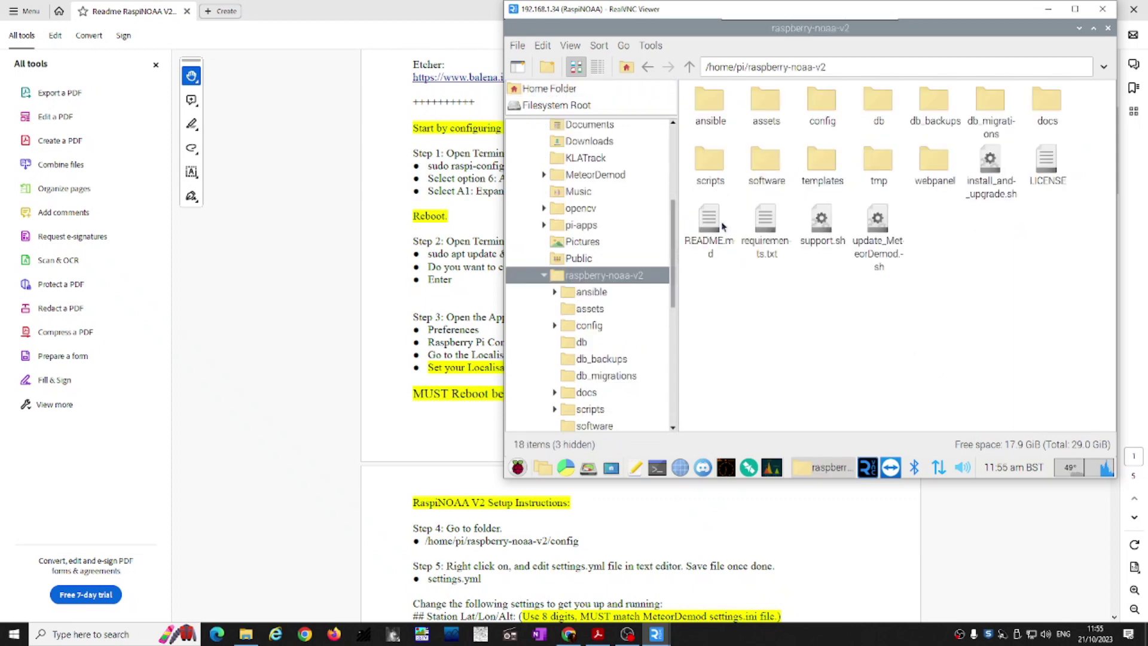
double_click(817, 107)
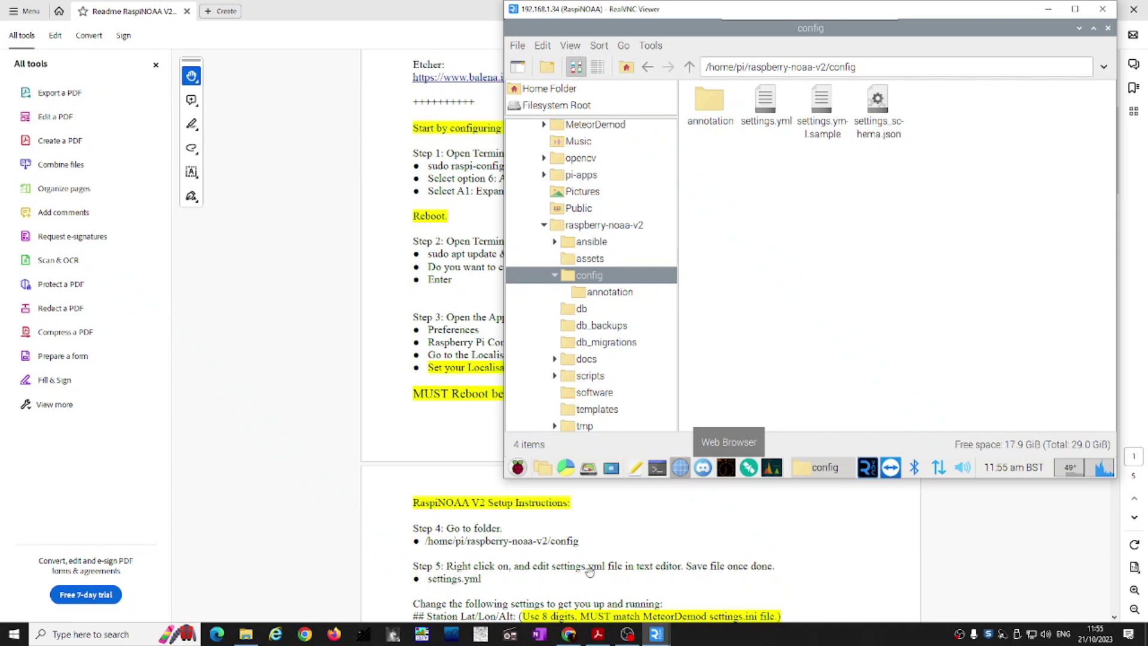
Step: Open settings.yml with Text Editor from its context menu and scroll through it
right_click(760, 114)
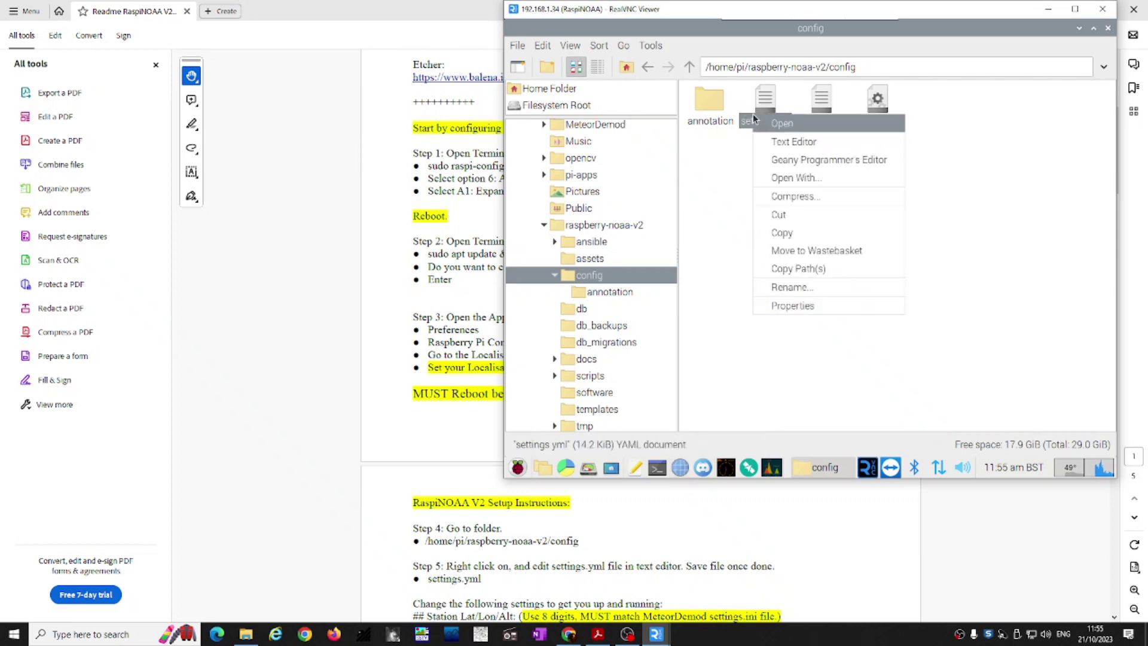
click(806, 143)
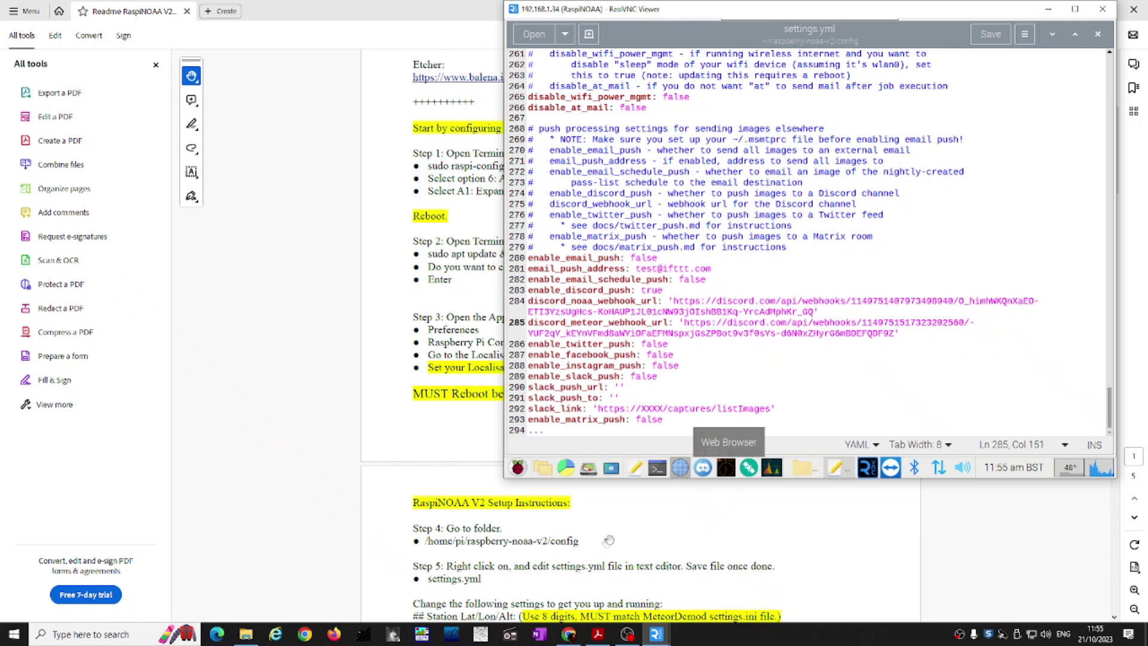
scroll(609, 538, down, 1)
scroll(609, 538, down, 1)
scroll(613, 537, down, 1)
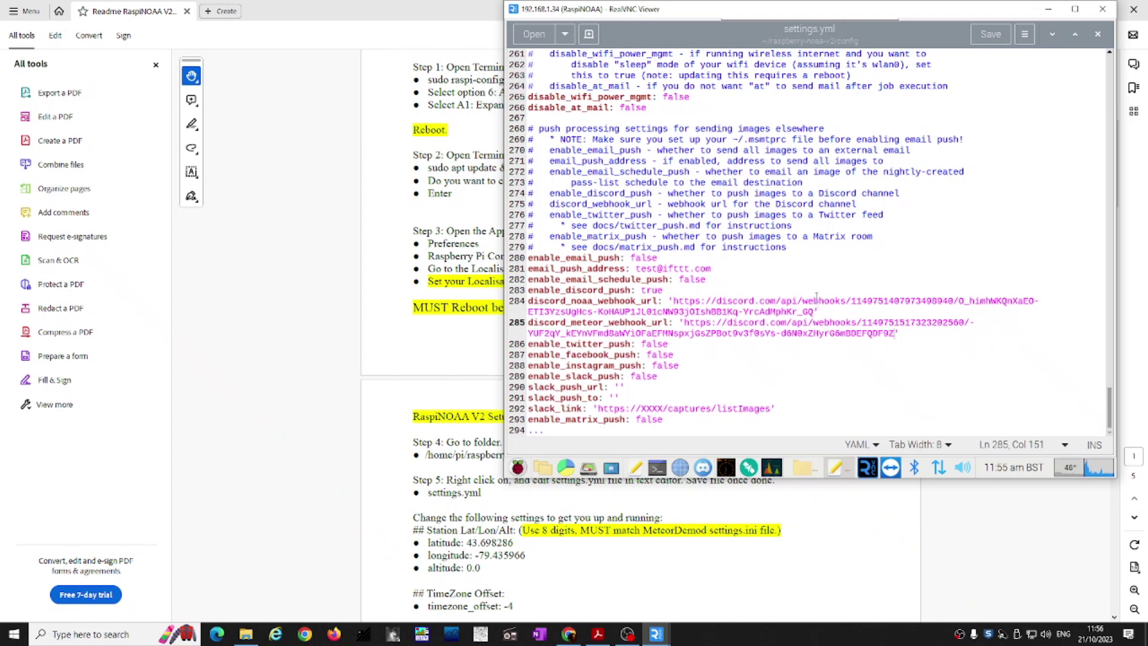
drag(1110, 410, 1089, 59)
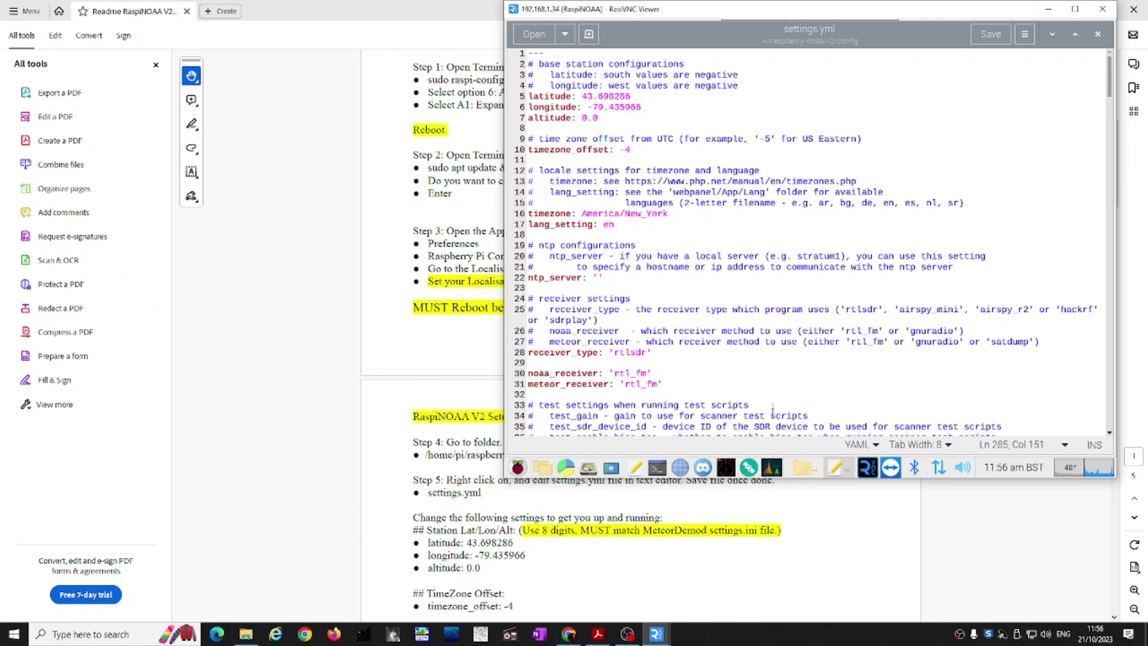
scroll(773, 411, down, 4)
scroll(633, 551, down, 4)
scroll(633, 554, down, 4)
scroll(617, 530, down, 3)
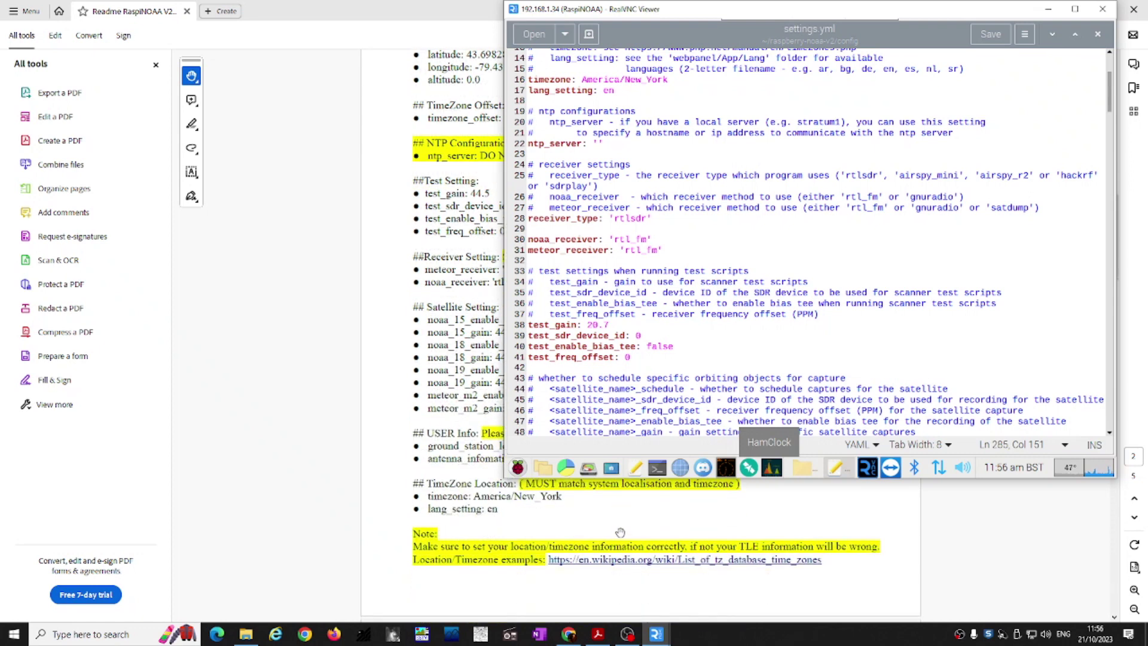
scroll(620, 532, up, 1)
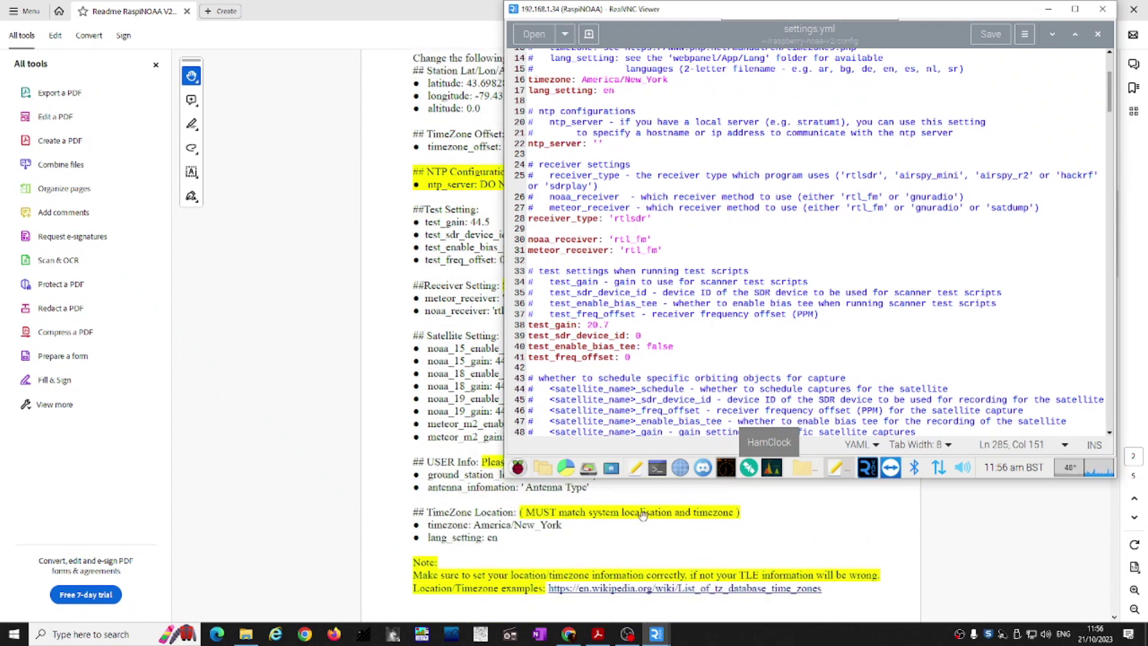
scroll(642, 516, up, 1)
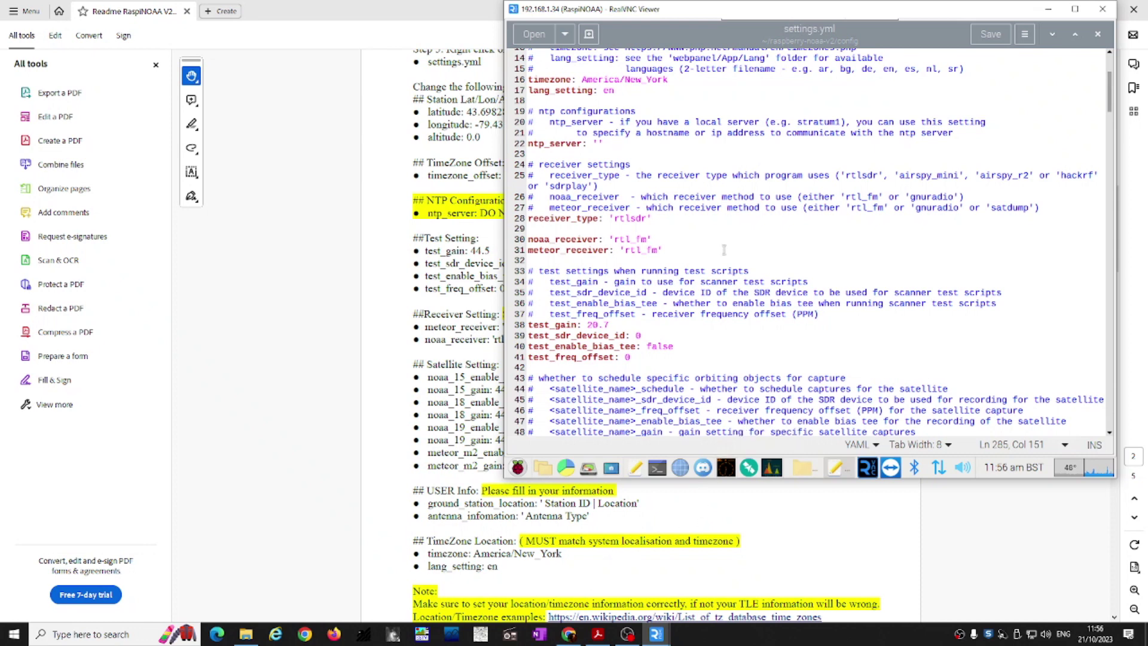
scroll(717, 251, up, 5)
scroll(584, 541, up, 4)
scroll(585, 542, up, 9)
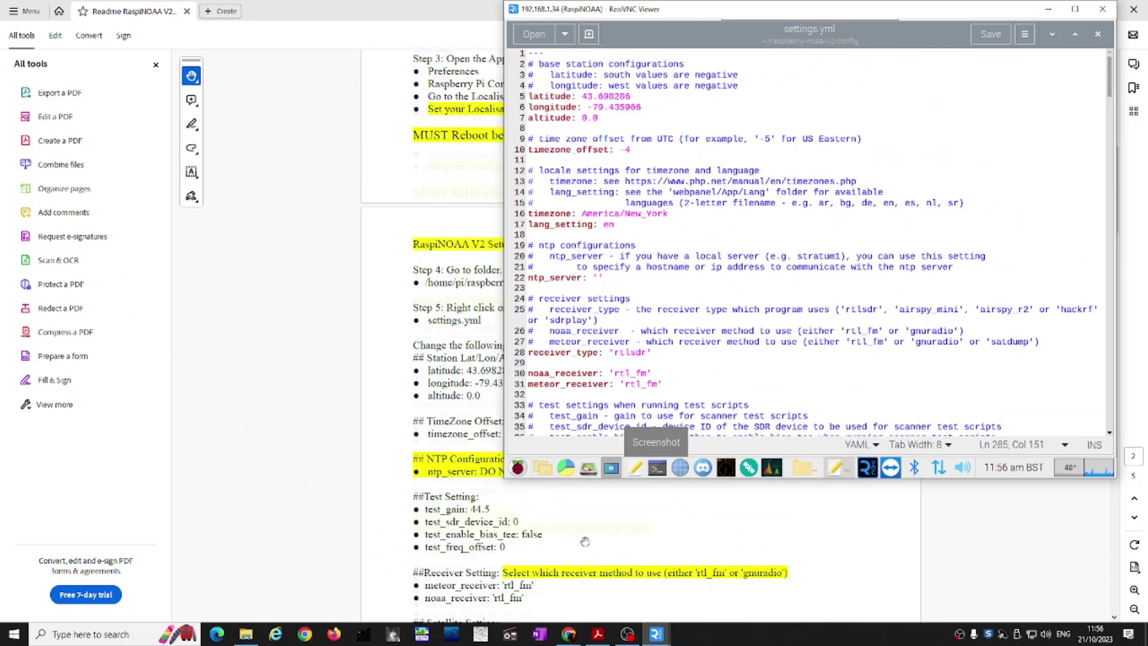
scroll(585, 541, up, 3)
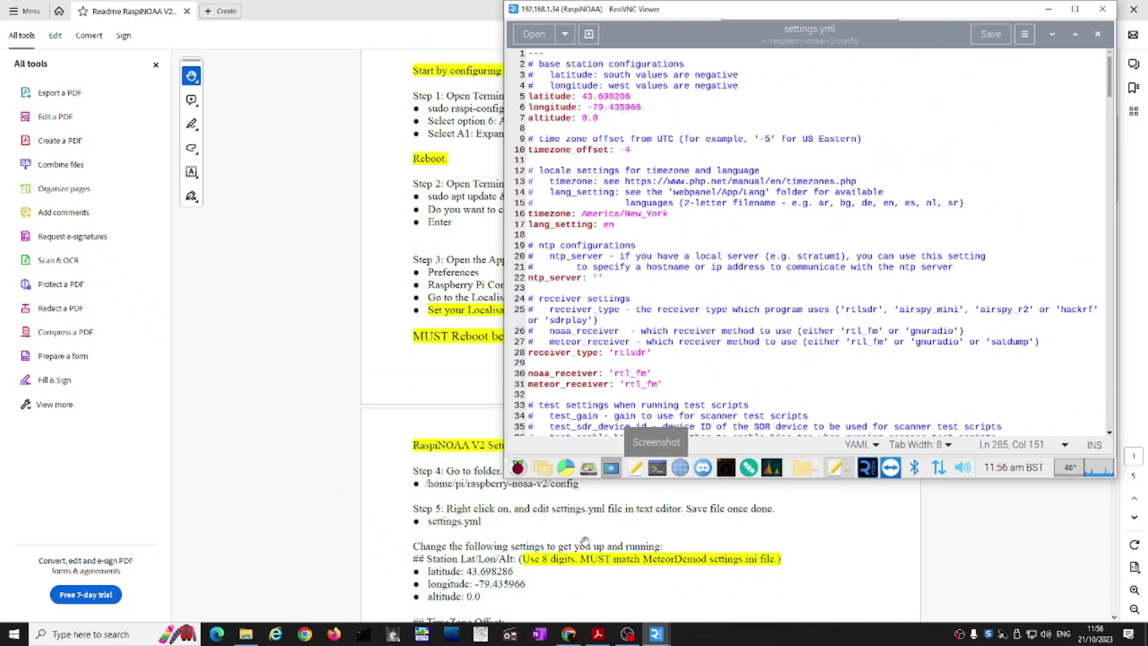
scroll(585, 541, down, 1)
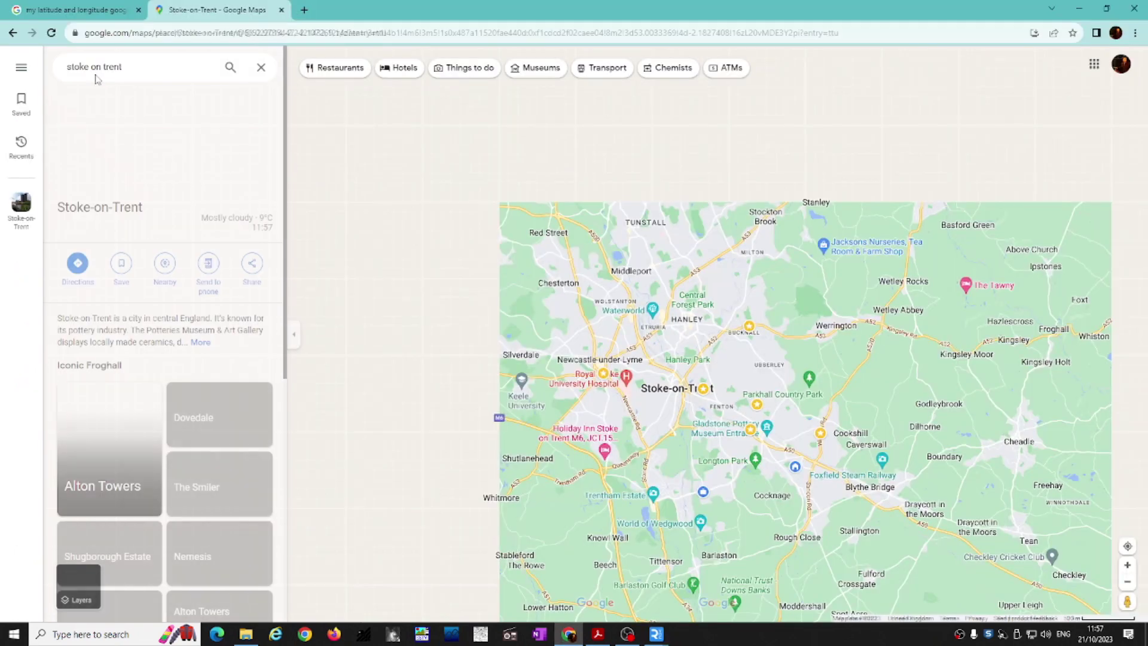
Step: Read the coordinates 53.00373, -2.17554 for central Stoke-on-Trent, then minimize Chrome
right_click(692, 390)
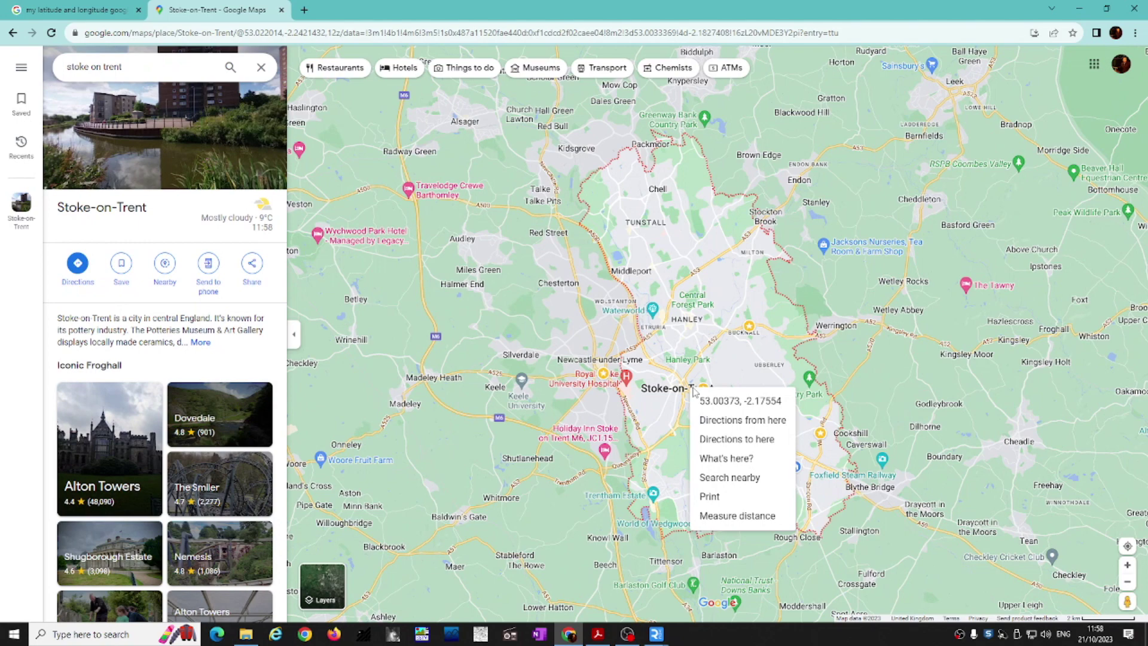
click(1080, 8)
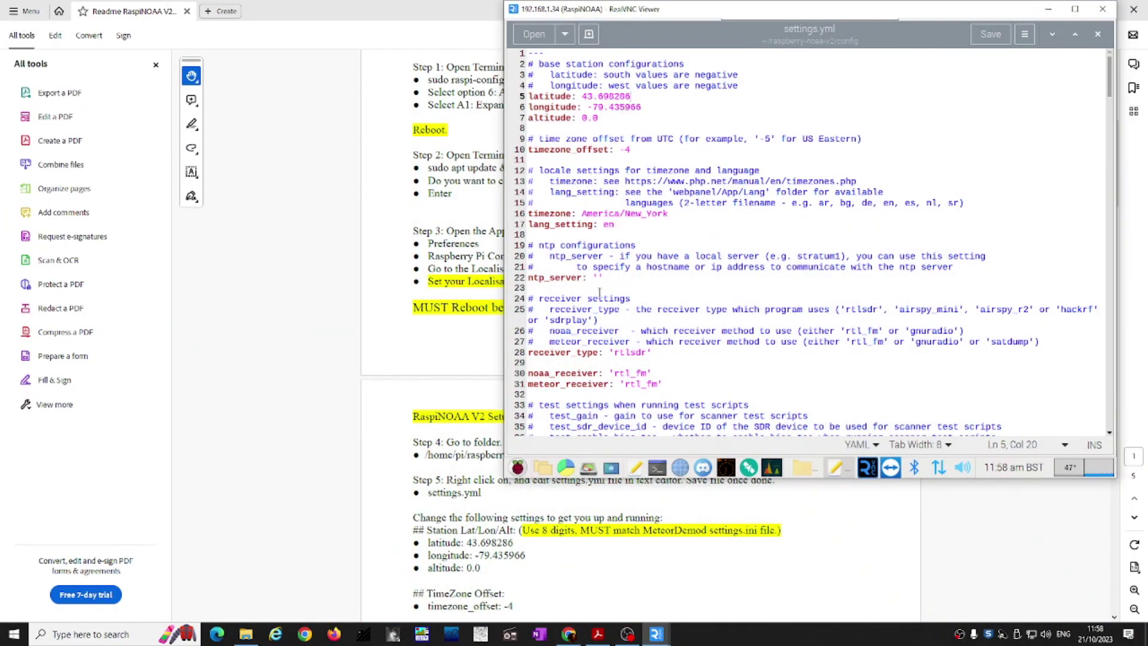
Step: Replace the latitude with 53.00373 and the longitude with -2.17554
mouse_move(586, 97)
mouse_down()
mouse_move(632, 97)
mouse_move(583, 96)
mouse_up()
text(53.00373)
drag(588, 107, 641, 103)
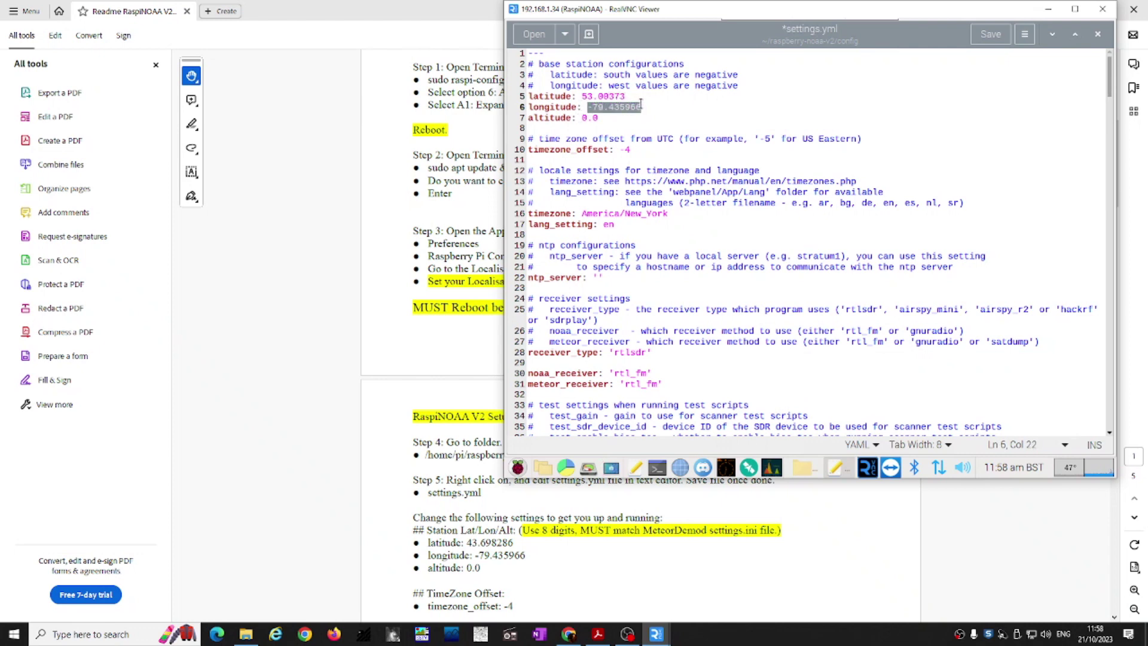
text(-2.17554)
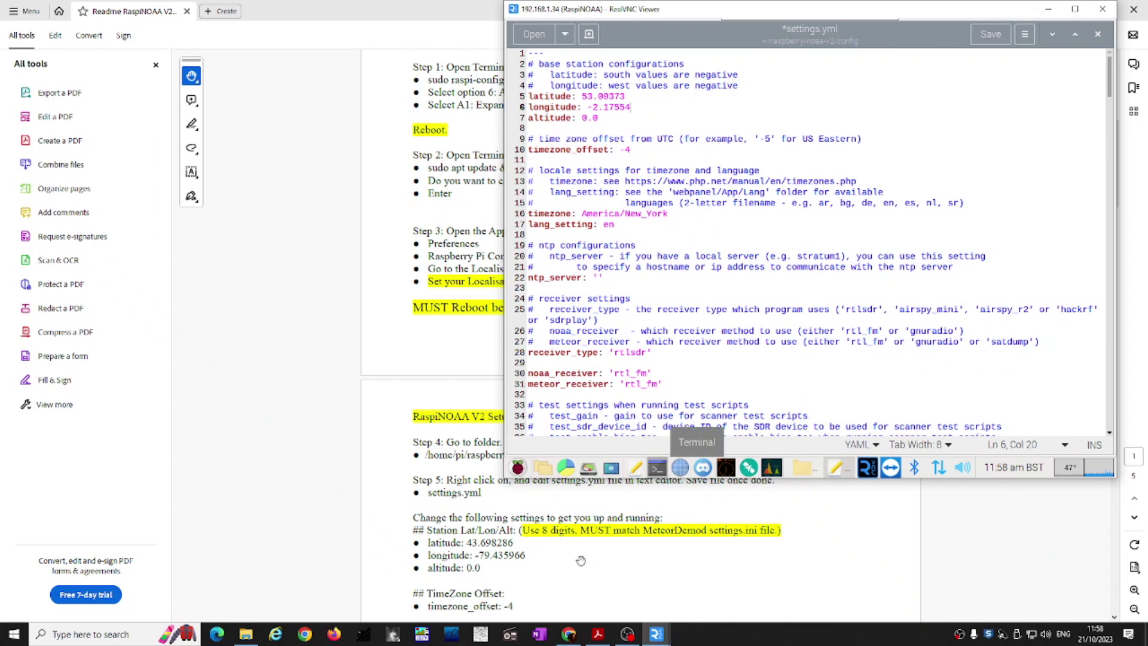
Step: Change test_gain from 20.7 to 44.5
scroll(581, 561, down, 1)
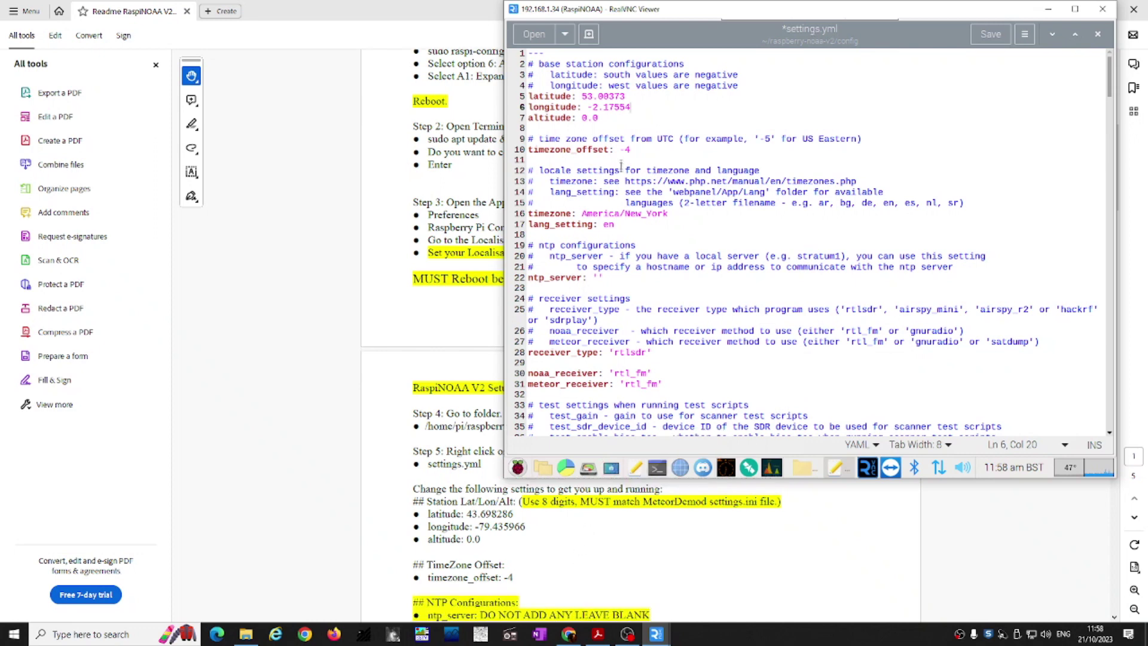
scroll(551, 537, down, 1)
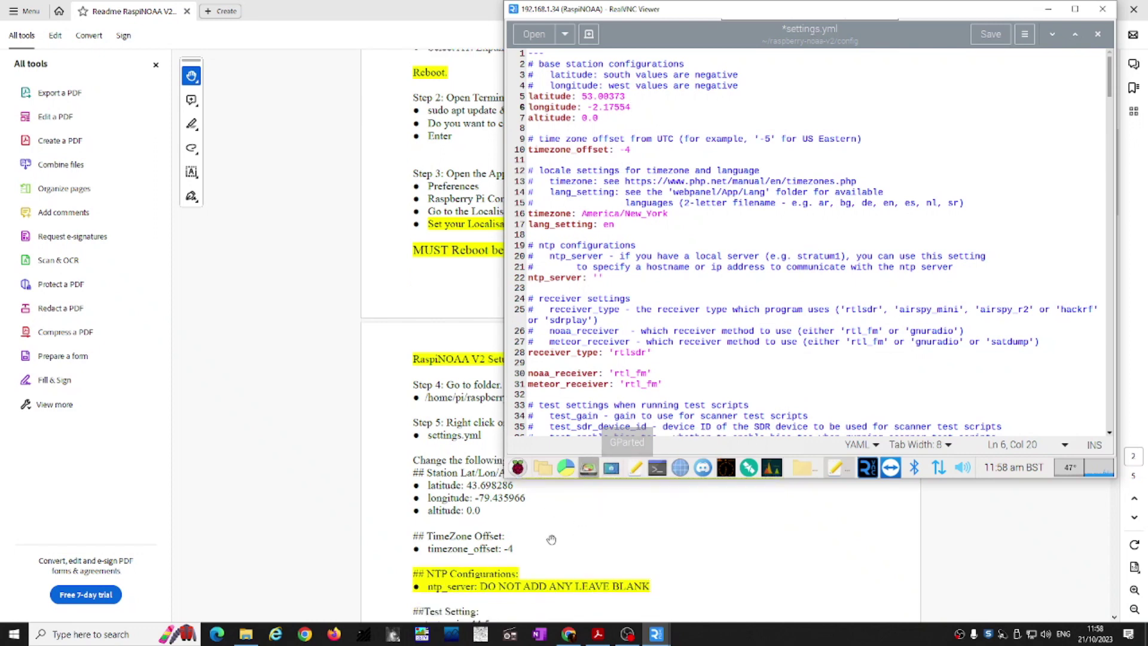
click(620, 236)
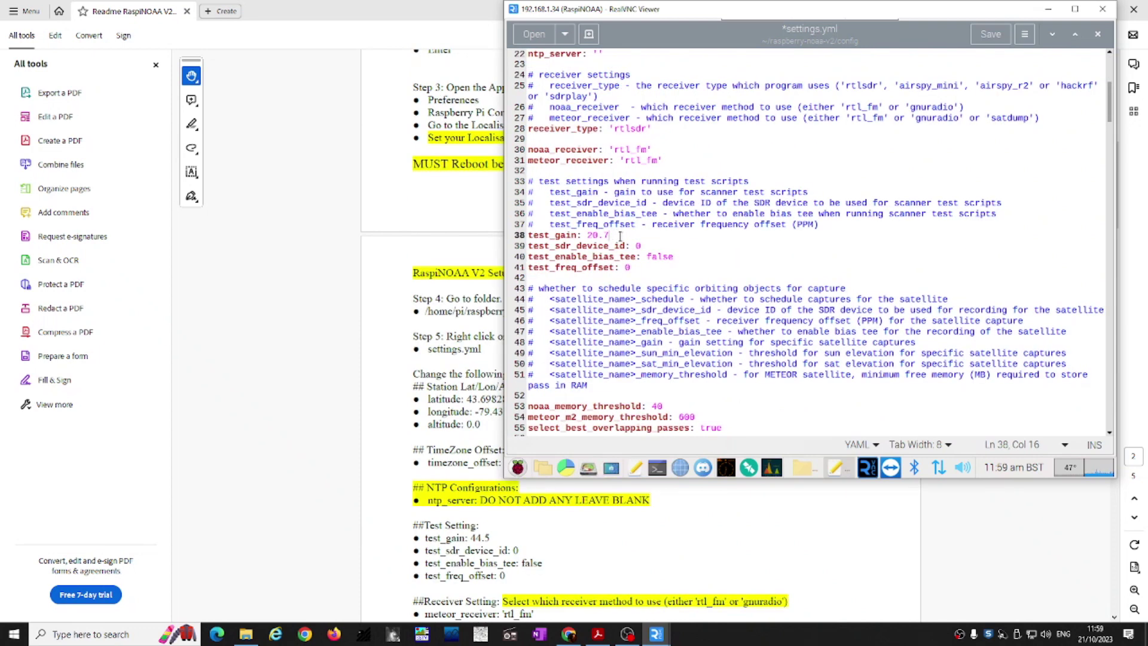
key(BackSpace)
key(BackSpace)
key(BackSpace)
key(BackSpace)
text(44.5)
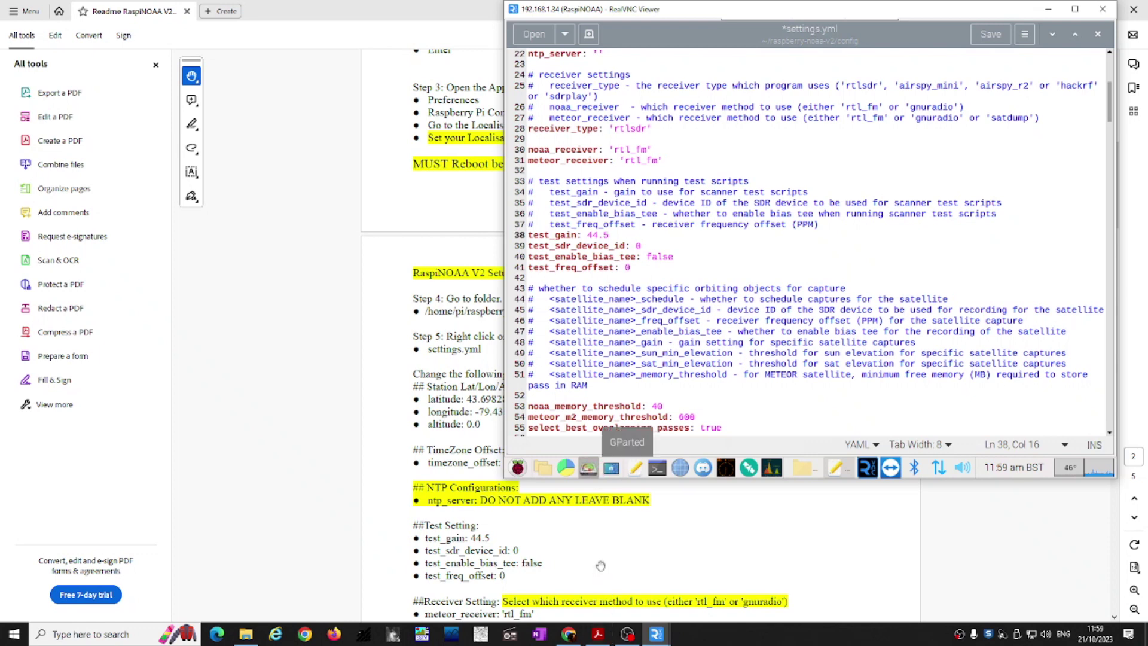
Step: Review the satellite settings, with noaa_15 and noaa_18 scheduled true at gain 29.7
scroll(607, 589, down, 2)
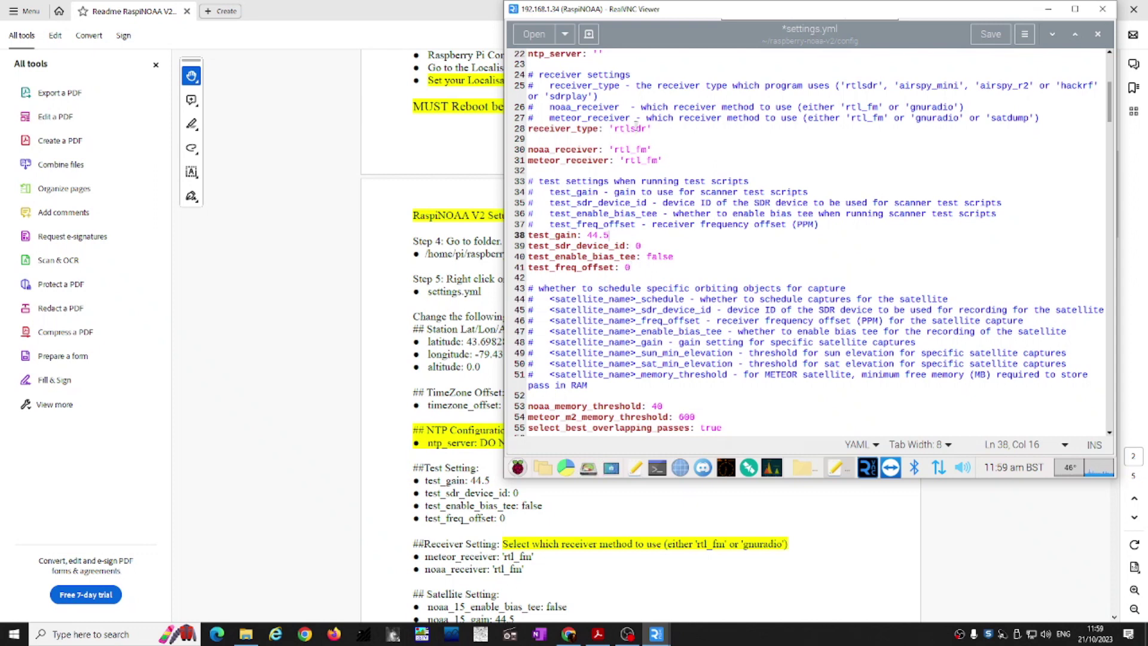
click(636, 149)
click(647, 129)
scroll(647, 256, down, 3)
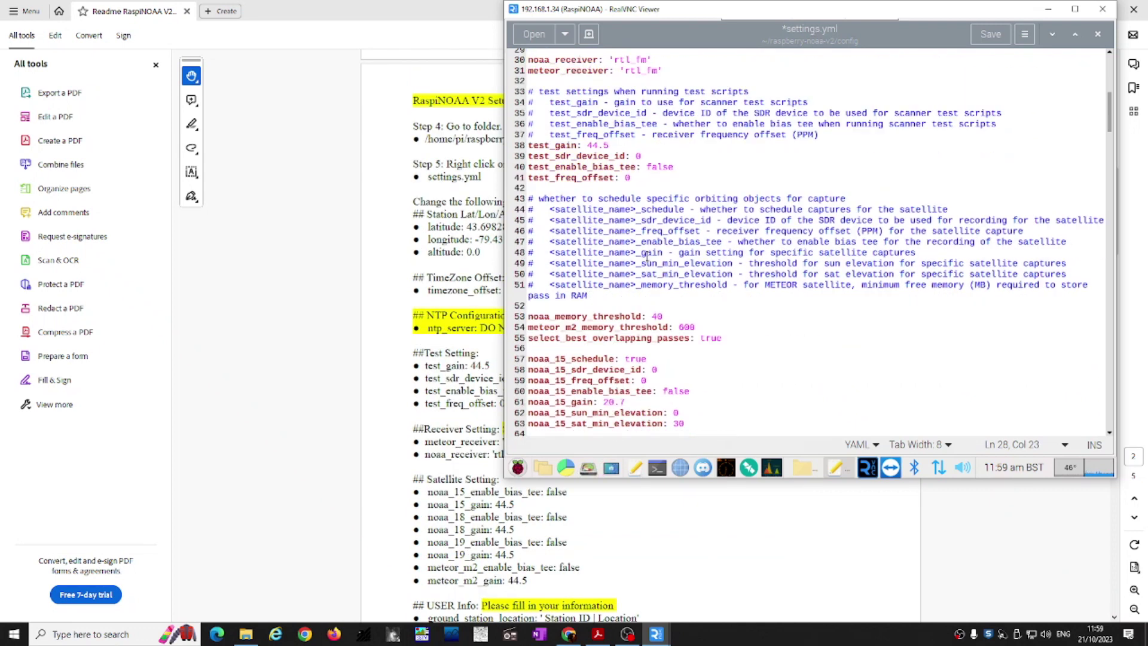
scroll(647, 256, down, 3)
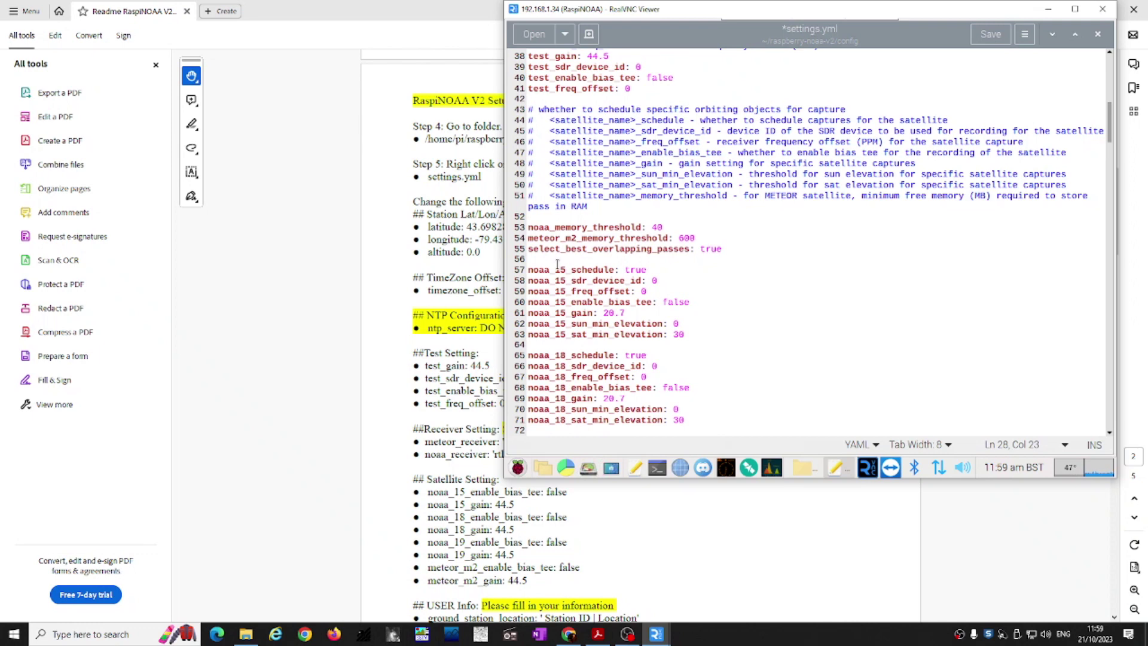
scroll(586, 252, up, 2)
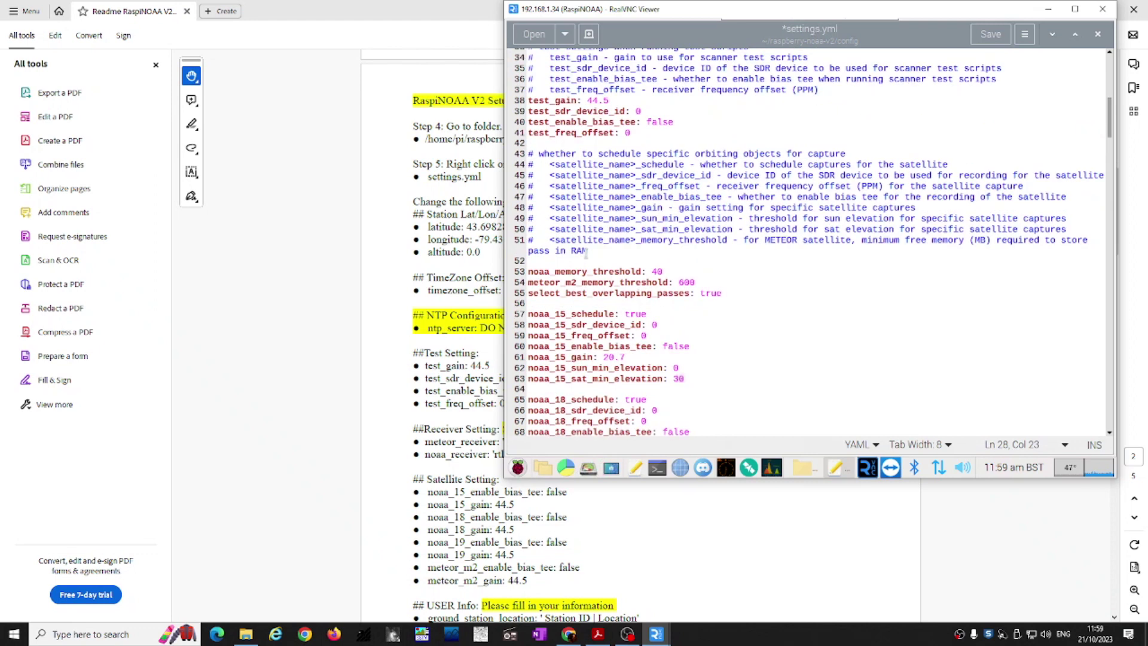
scroll(595, 247, down, 2)
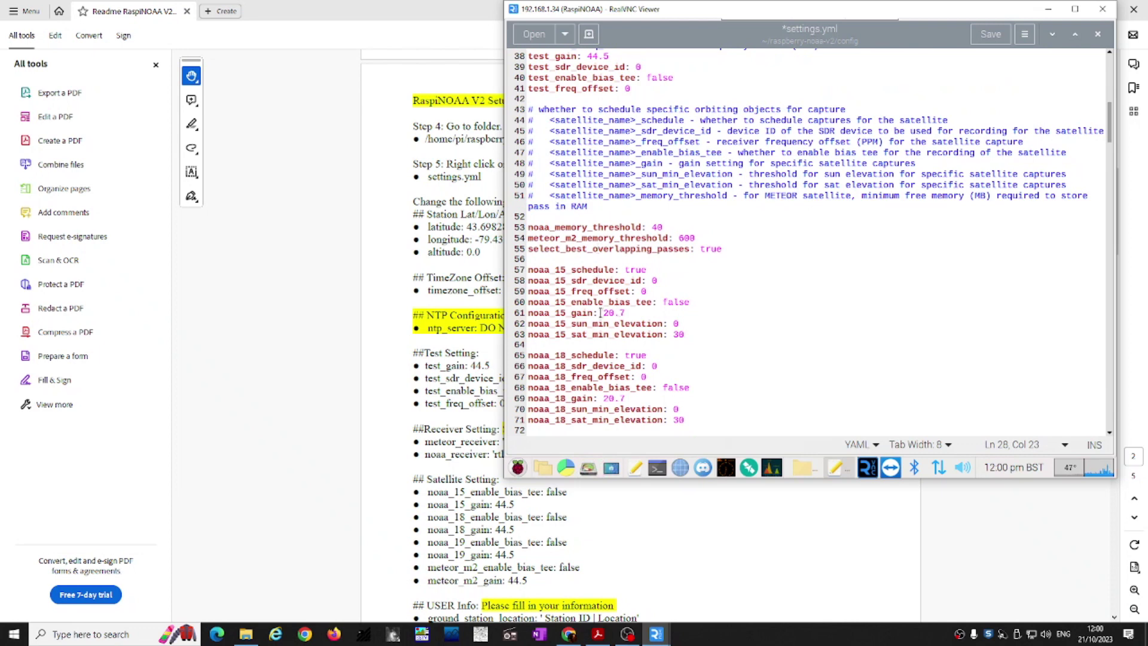
Step: Change the noaa_15_gain and noaa_18_gain values from 20.7 to 44.5
drag(604, 312, 626, 312)
text(44.5)
drag(608, 399, 632, 397)
key(BackSpace)
key(BackSpace)
text(44.5)
Step: Change the noaa_19_gain and meteor_m2_gain values from 20.7 to 44.5
scroll(649, 320, down, 3)
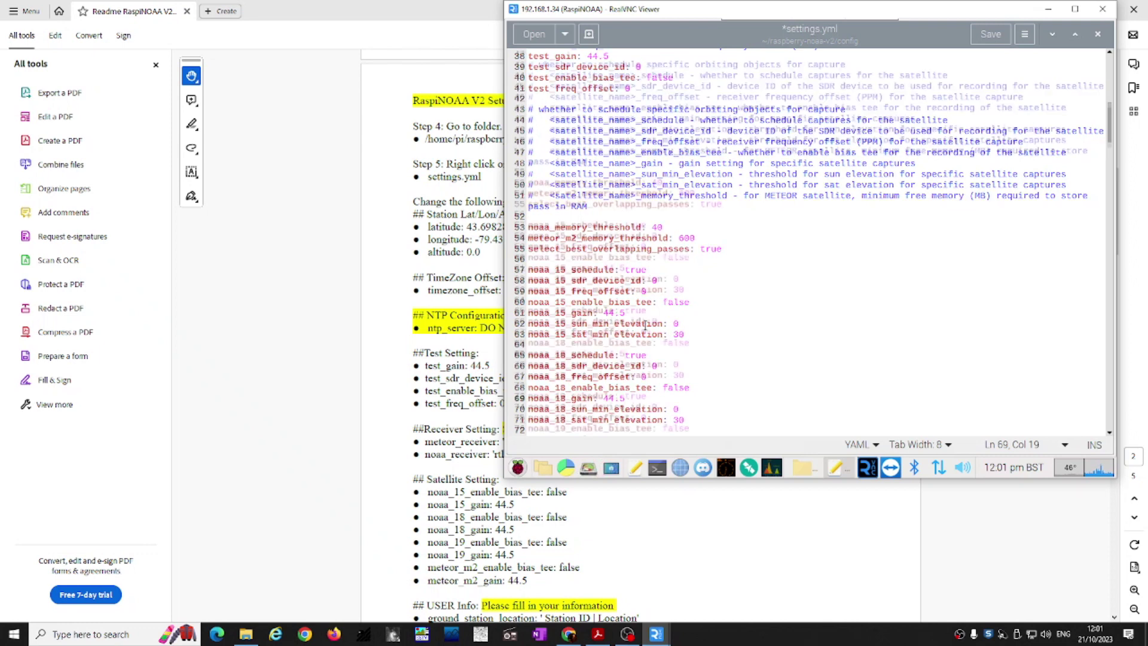
scroll(645, 324, down, 3)
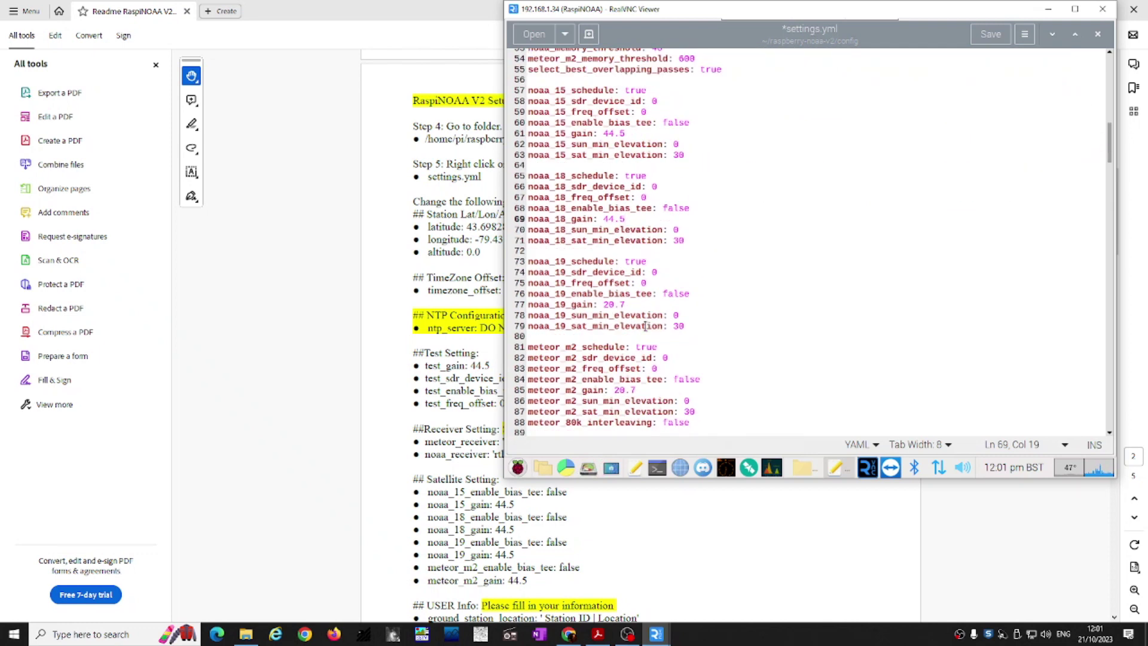
drag(604, 304, 631, 304)
key(BackSpace)
text(44.5)
click(640, 389)
key(BackSpace)
key(BackSpace)
key(BackSpace)
key(BackSpace)
text(44.5)
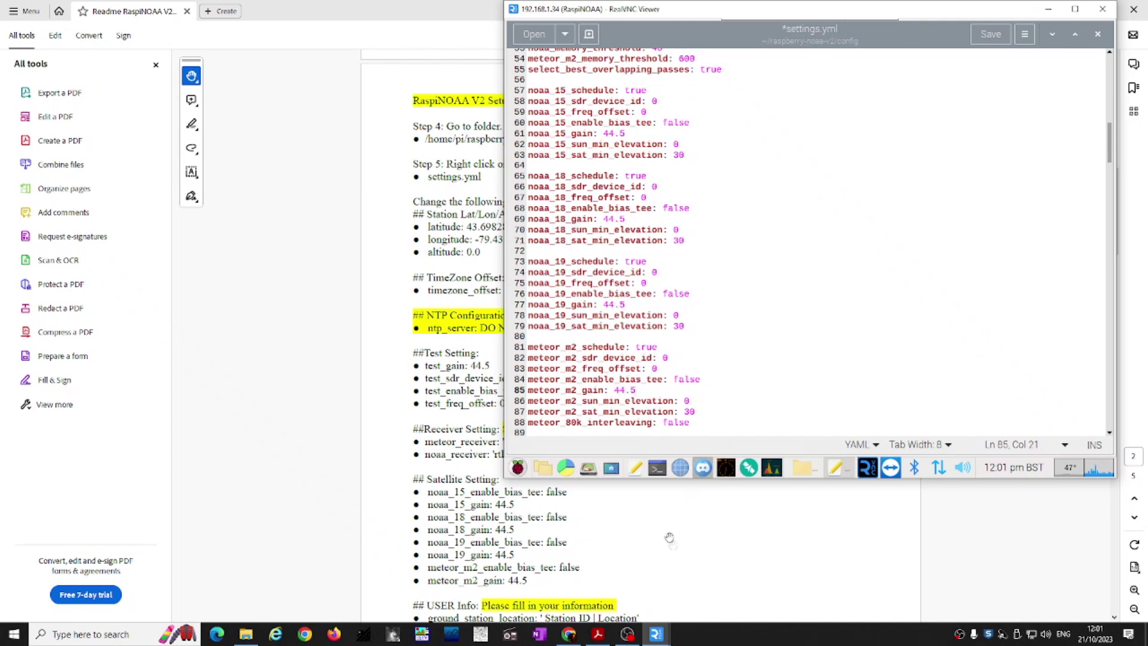
Step: Set ground_station_location to the station callsign with 'Staffordshire, England', and antenna_information to 'QFH'
scroll(633, 565, down, 2)
key(ctrl+f)
text(ground)
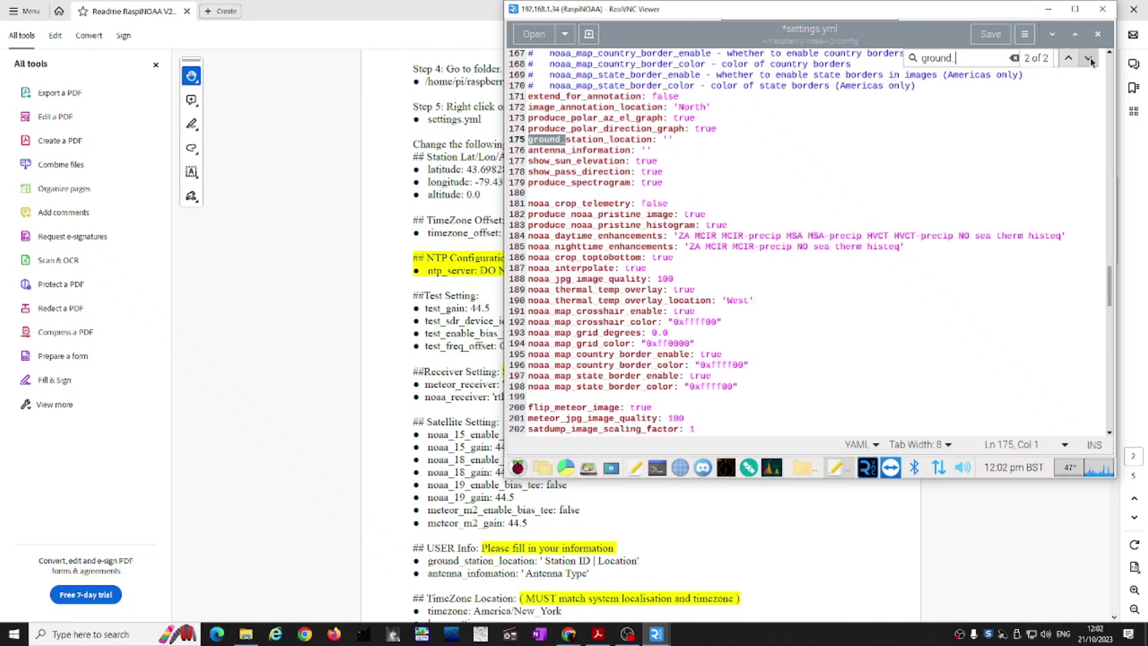
click(668, 139)
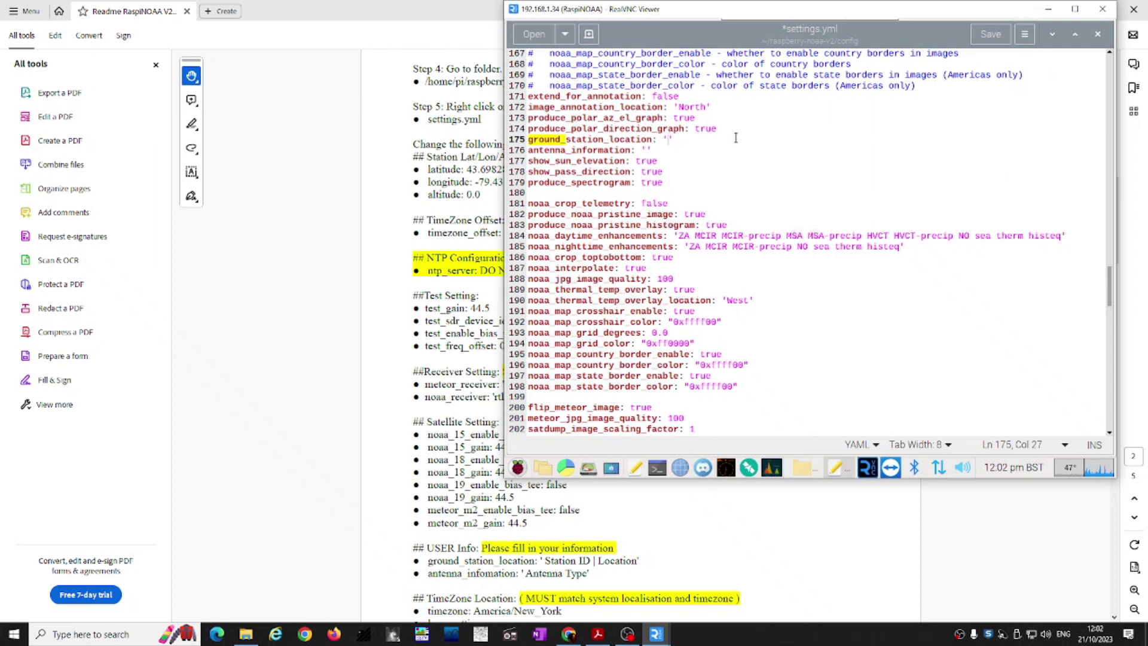
text(M3BIK | Staffordshire, England)
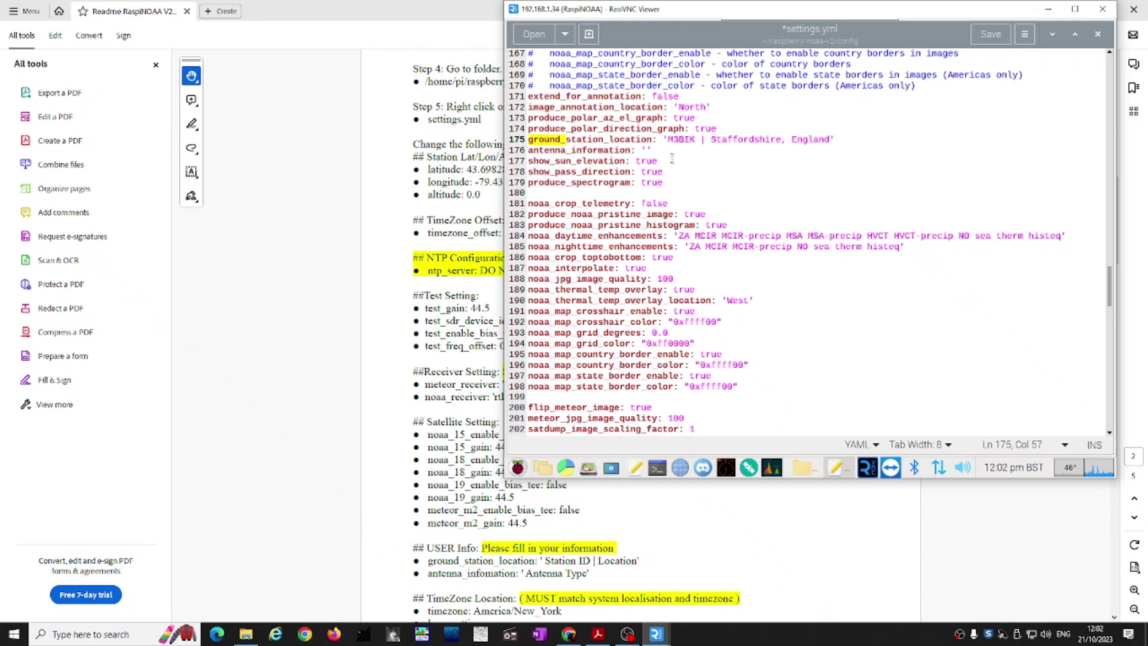
click(649, 150)
text(QFH)
click(782, 51)
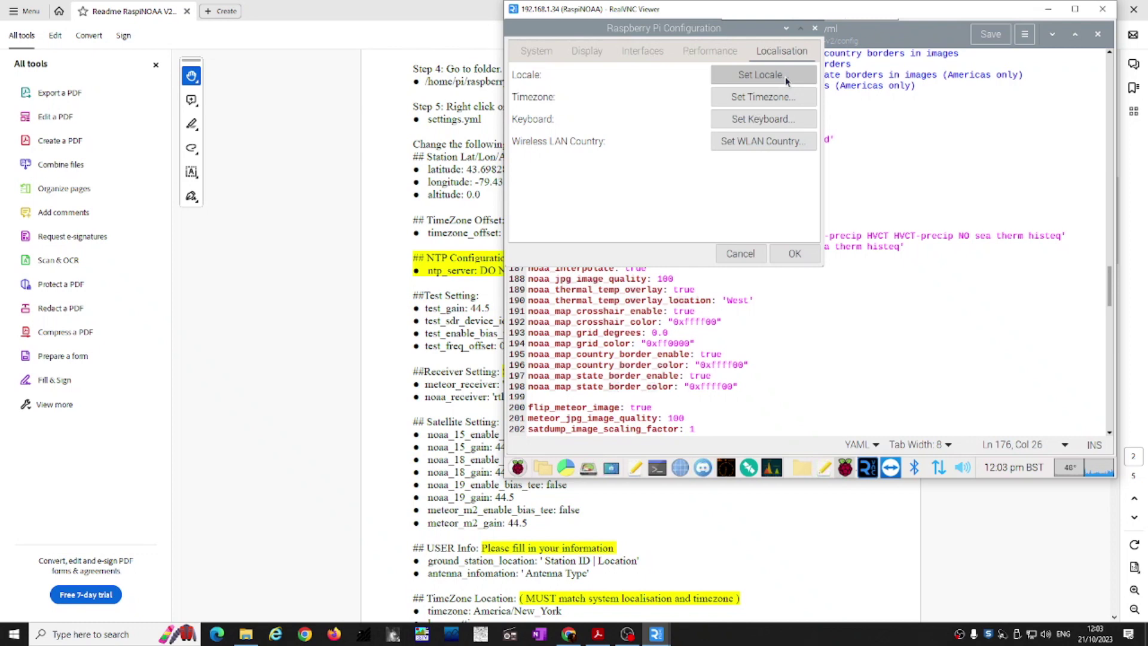
click(784, 76)
click(745, 202)
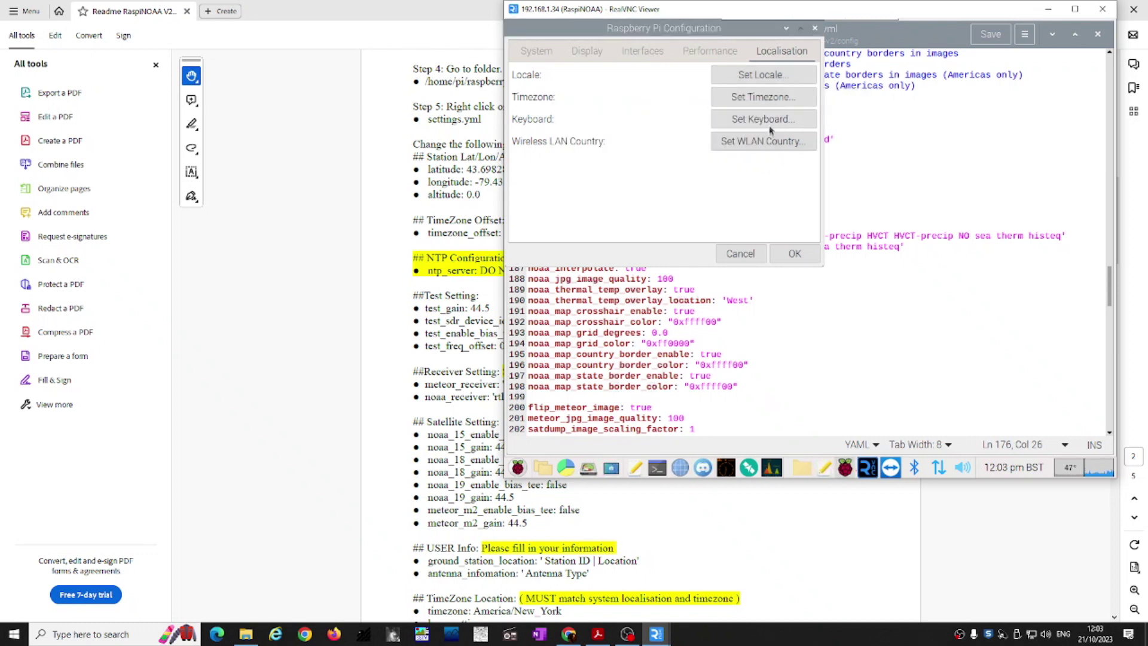
click(770, 94)
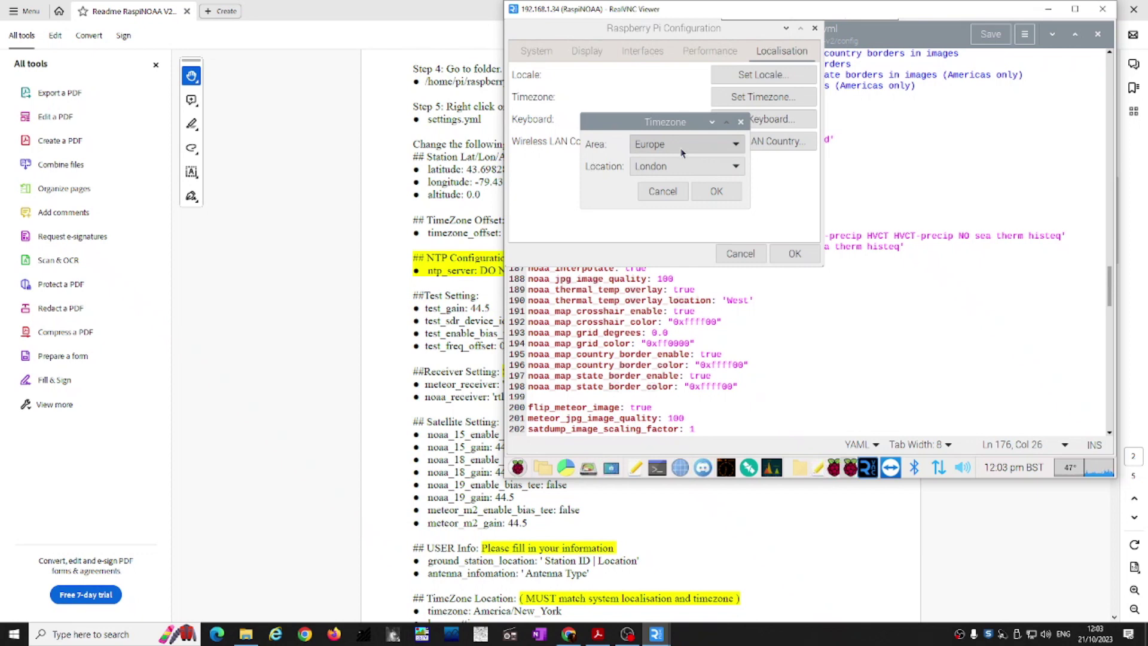
click(666, 191)
click(741, 253)
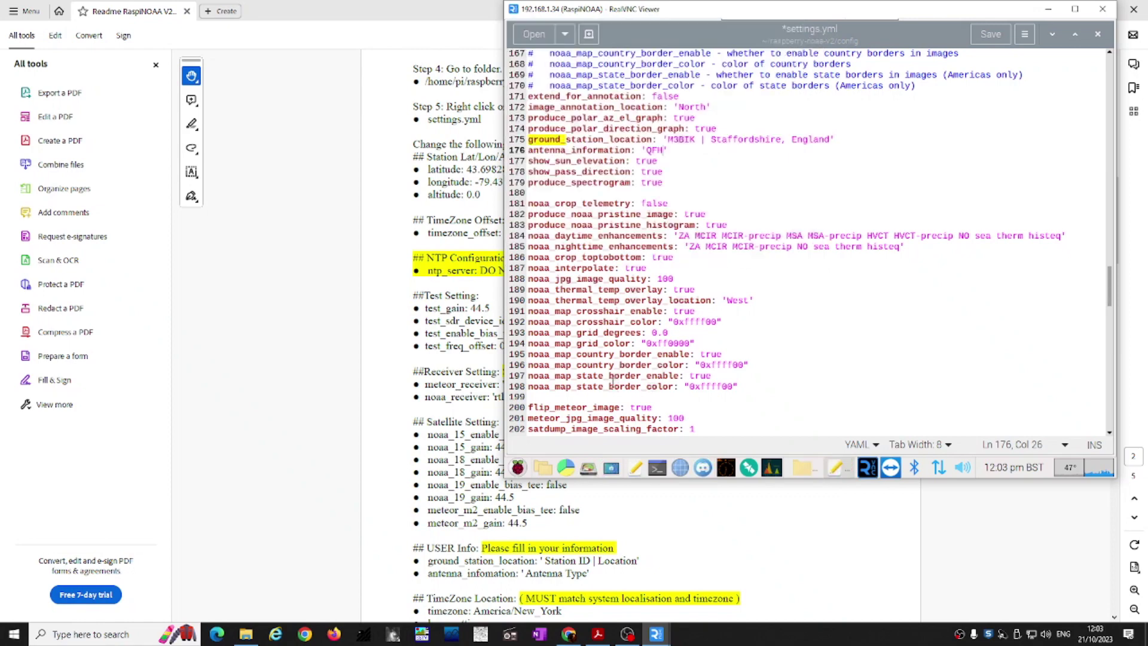
Step: Replace the America/New_York timezone value in settings.yml with Europe/London
scroll(648, 363, down, 1)
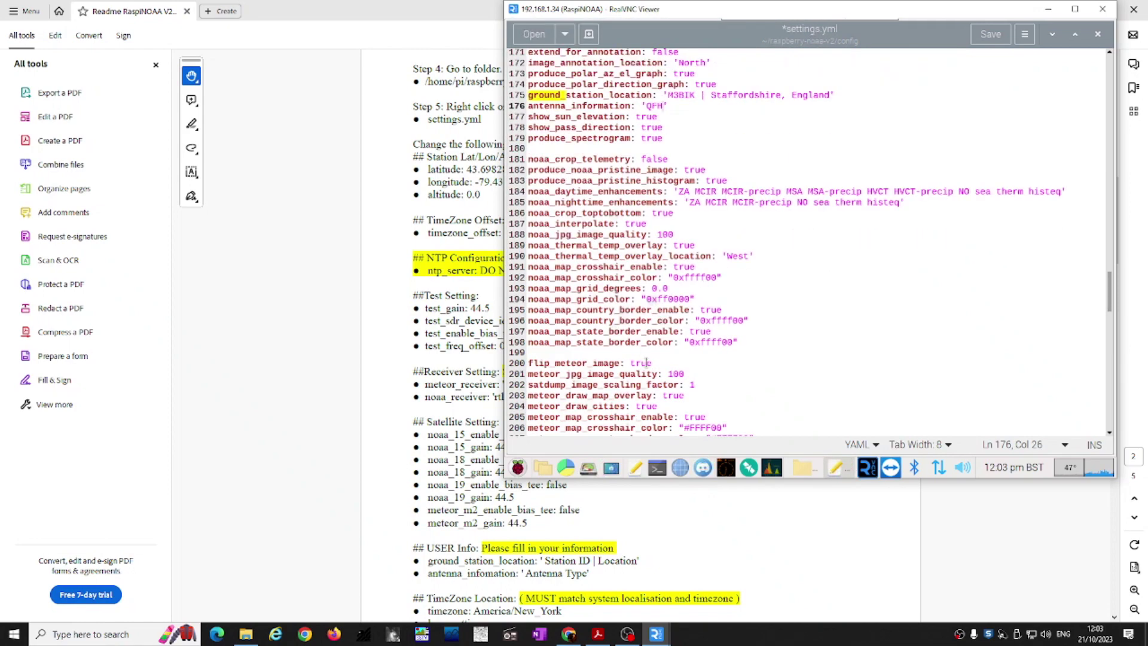
scroll(642, 363, up, 20)
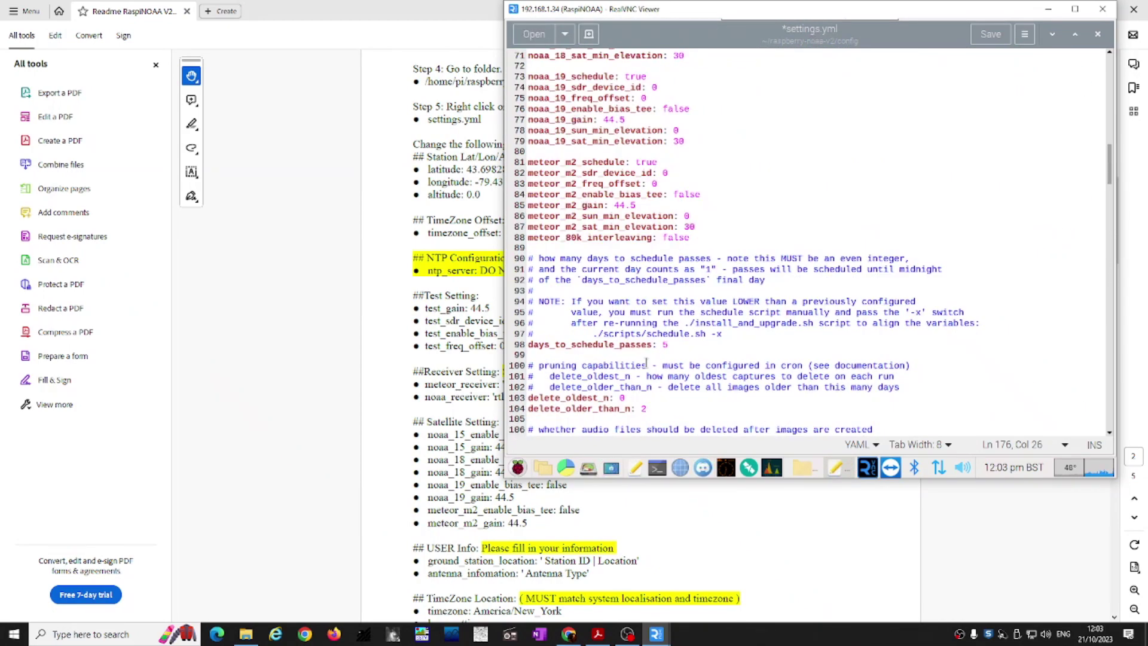
scroll(646, 363, up, 12)
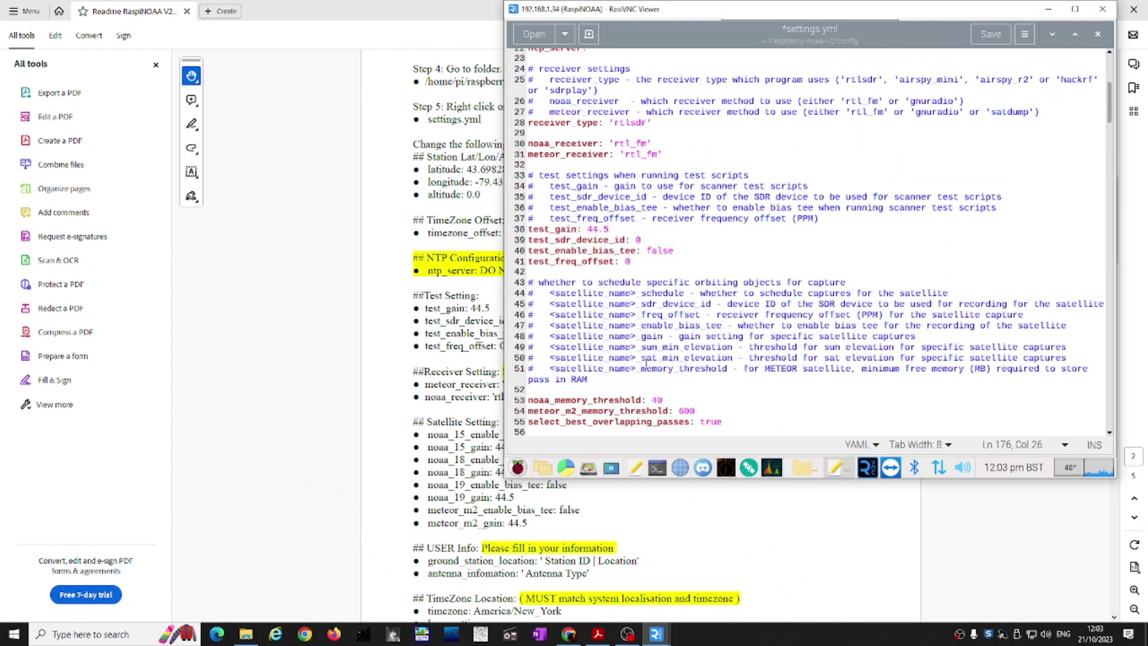
scroll(646, 363, up, 5)
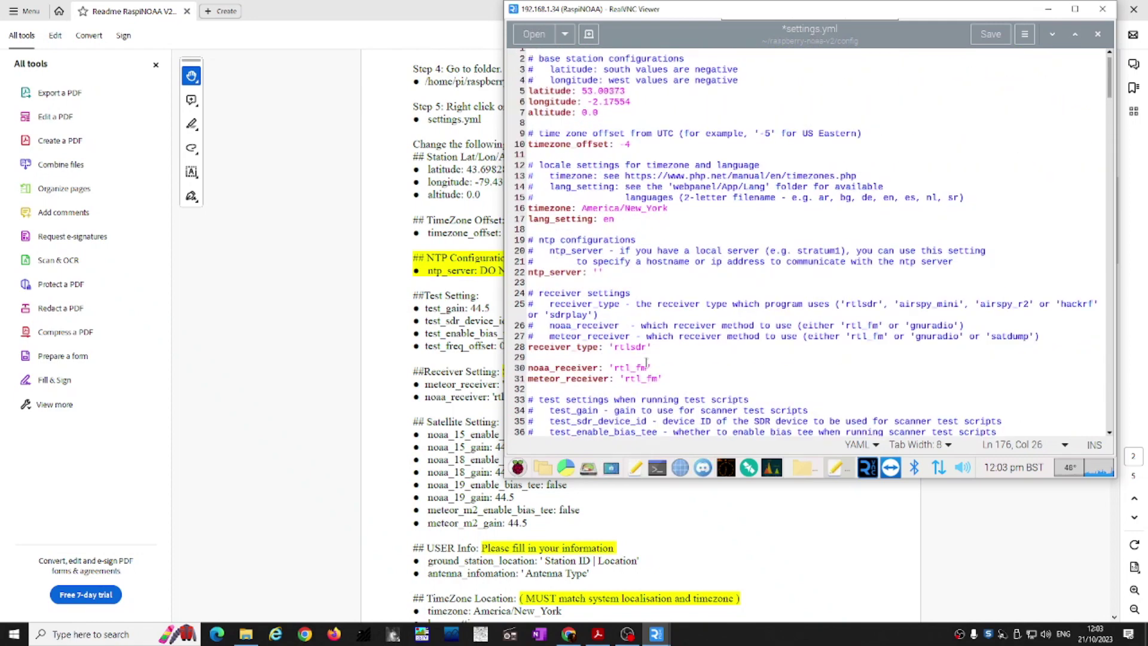
scroll(646, 363, up, 1)
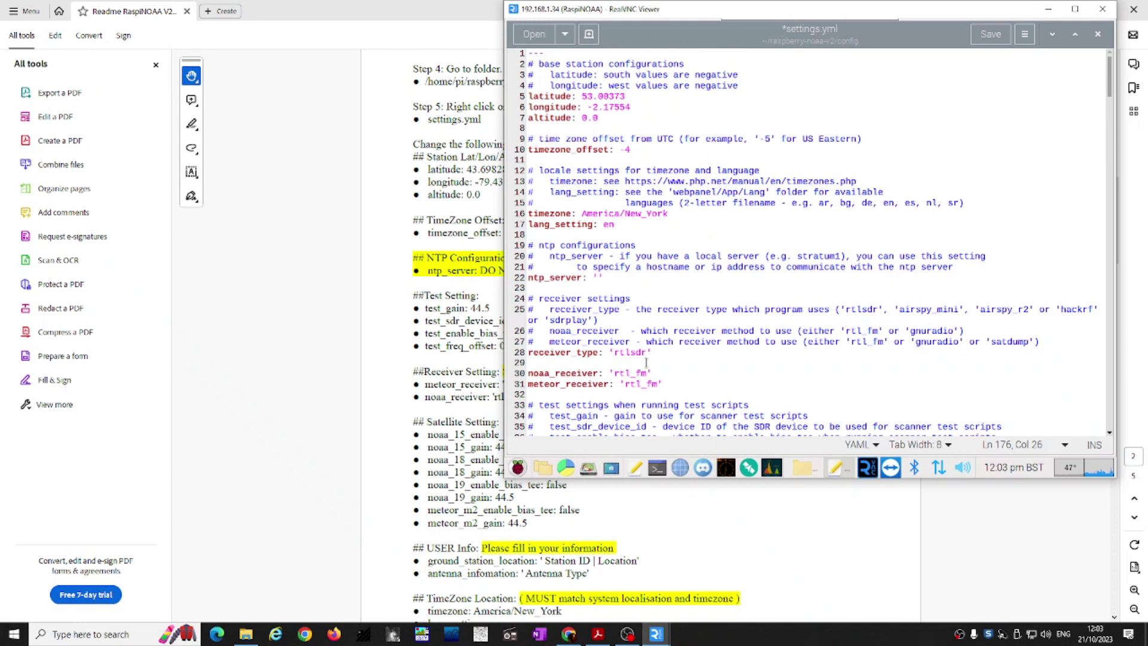
key(ctrl+f)
key(Escape)
drag(587, 214, 671, 214)
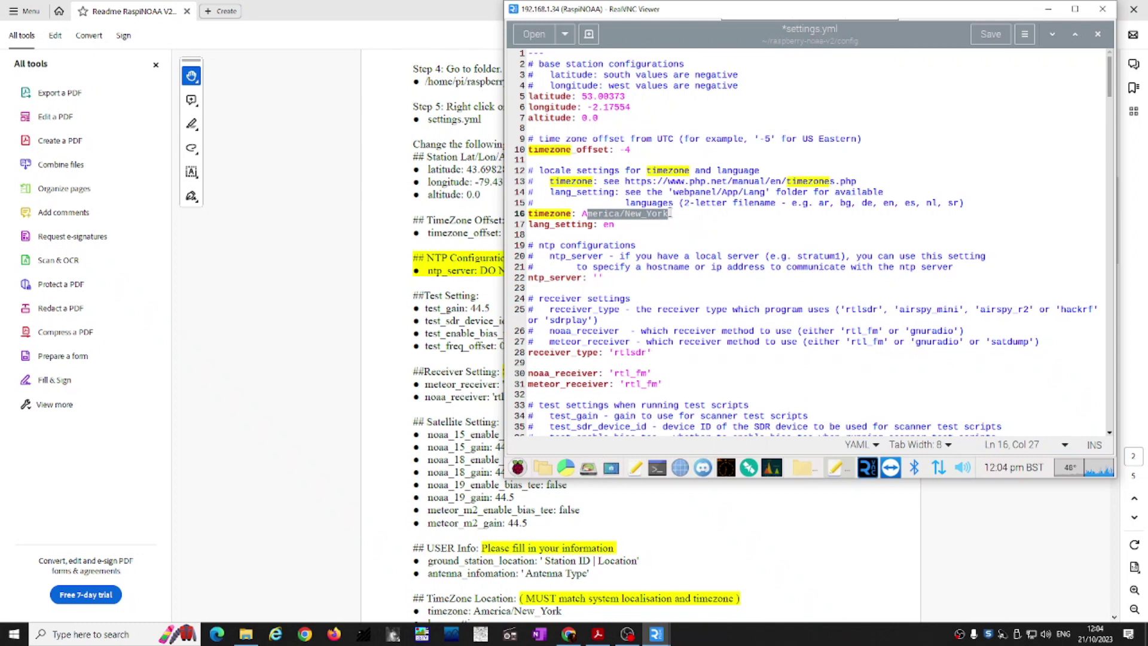
key(BackSpace)
key(BackSpace)
text(E)
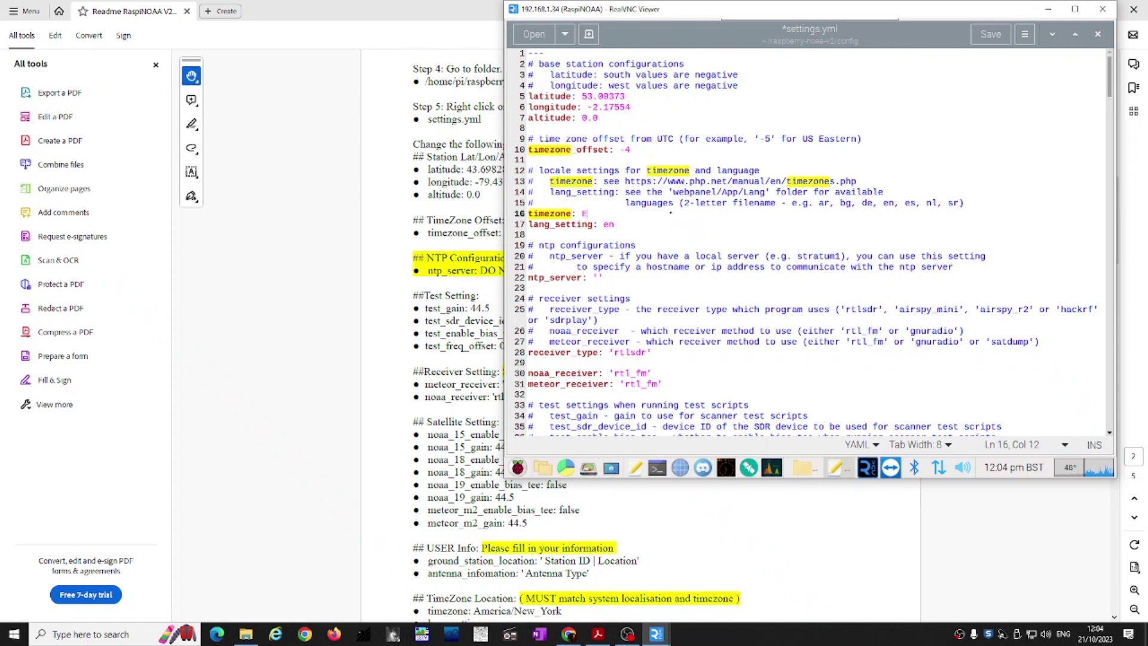
text(urope/London)
Step: Save the edited settings.yml file
scroll(594, 592, down, 3)
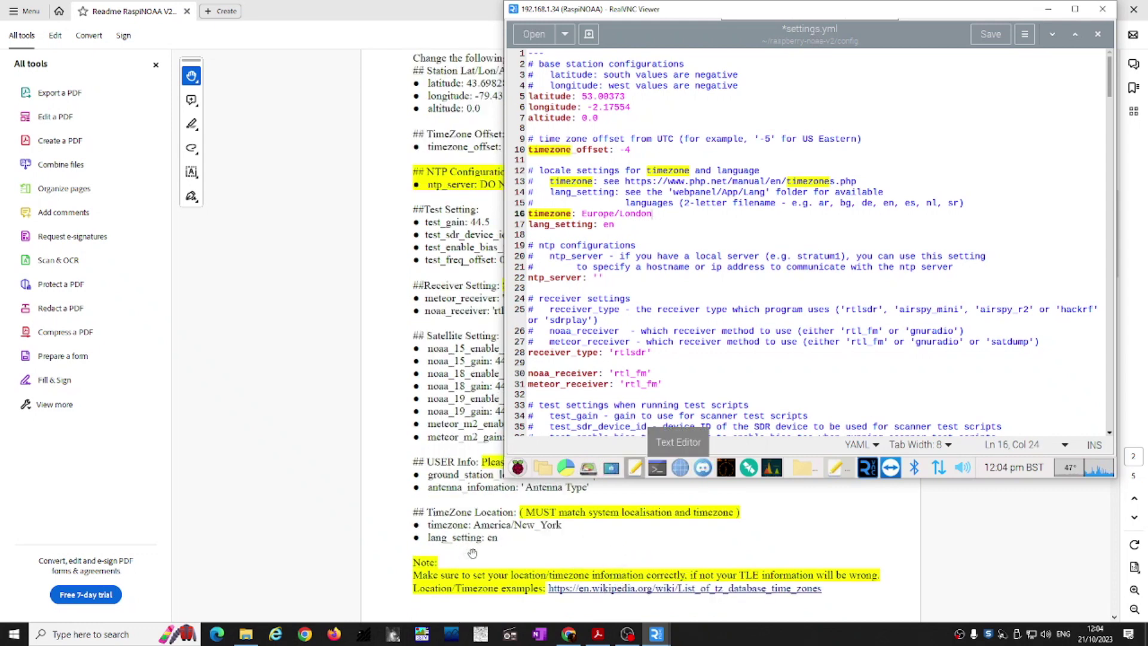
scroll(600, 524, down, 7)
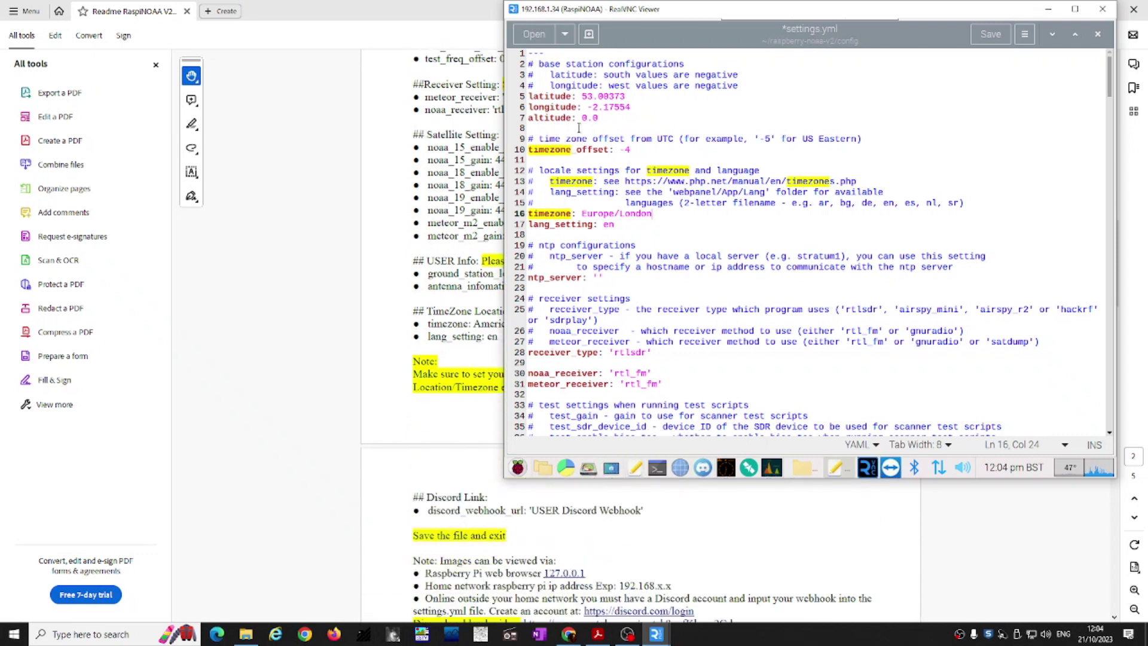
click(573, 42)
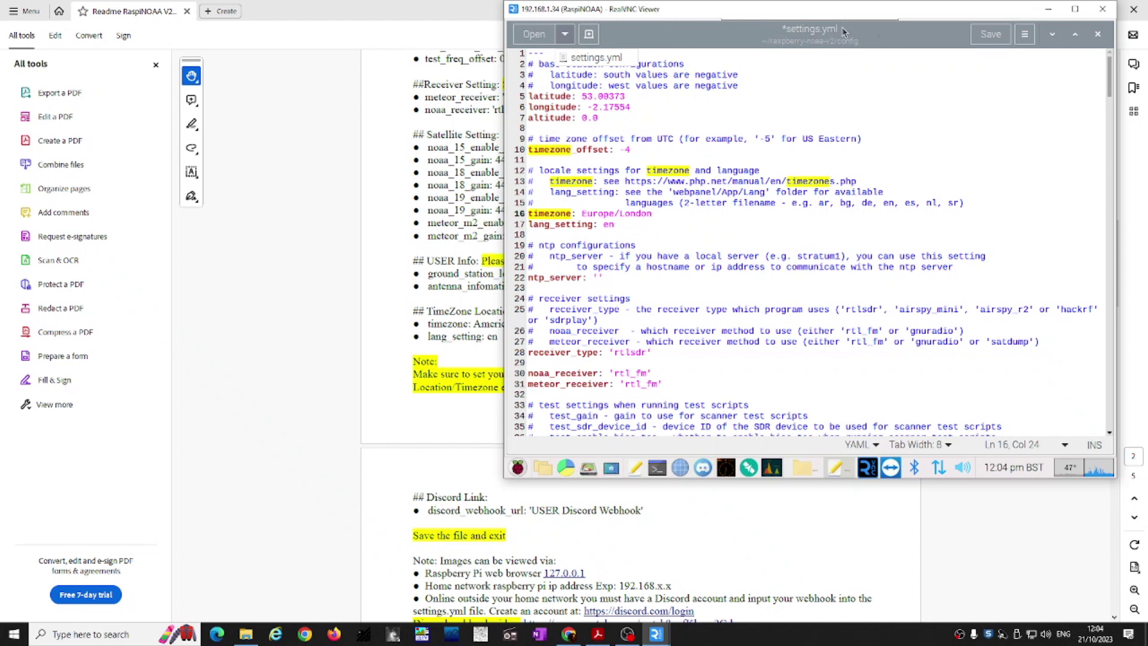
click(988, 36)
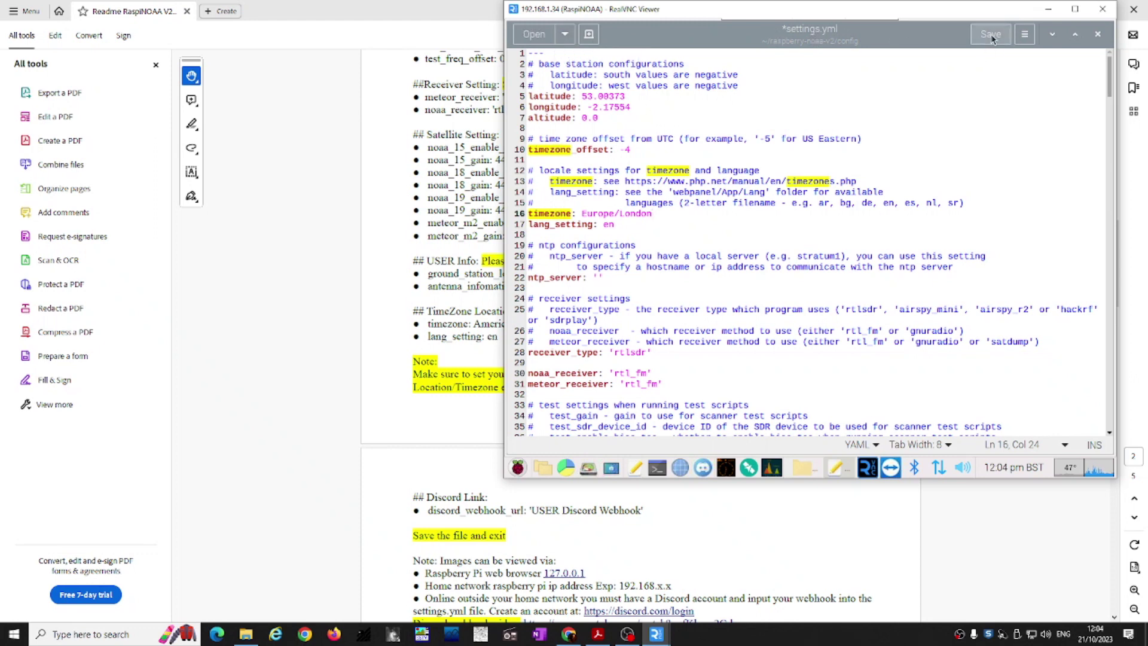
click(991, 38)
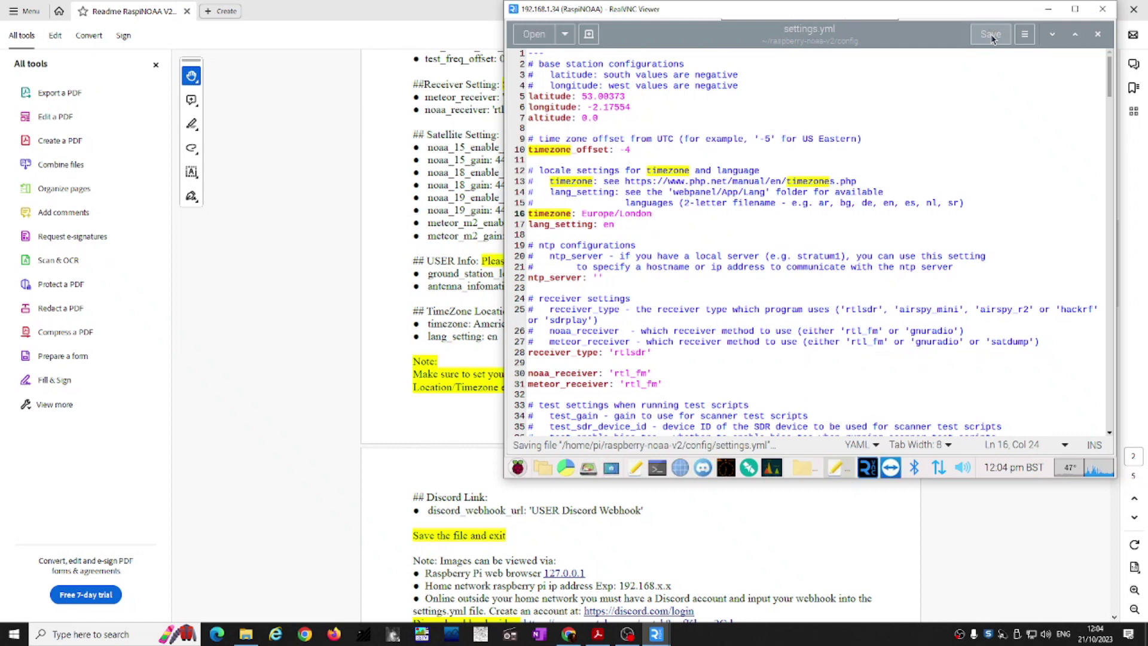
Step: Close the settings.yml editor
click(565, 34)
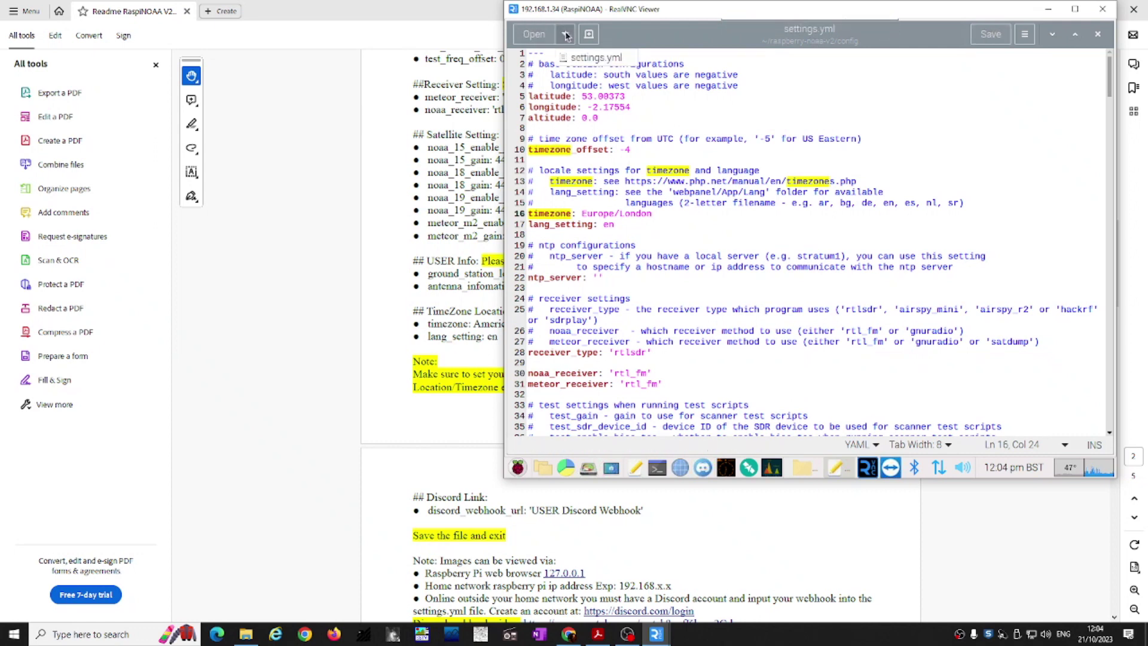
click(1098, 35)
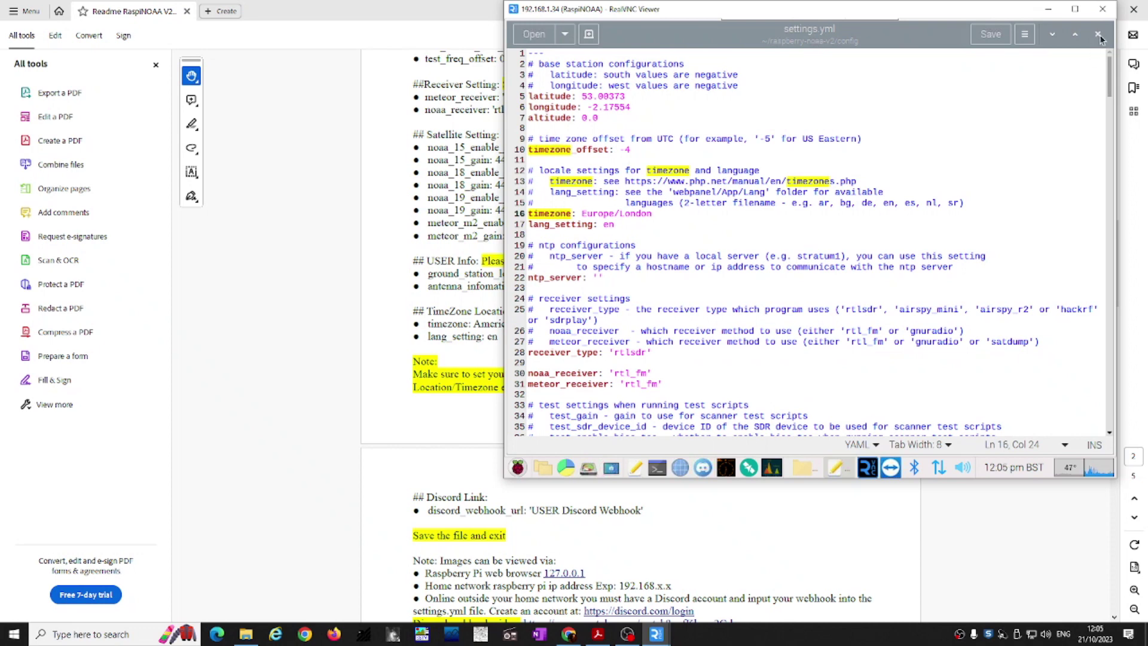
click(1100, 37)
Step: In a new Pi terminal, check the current directory with pwd and cd into raspberry-noaa-v2
key(ctrl+alt+t)
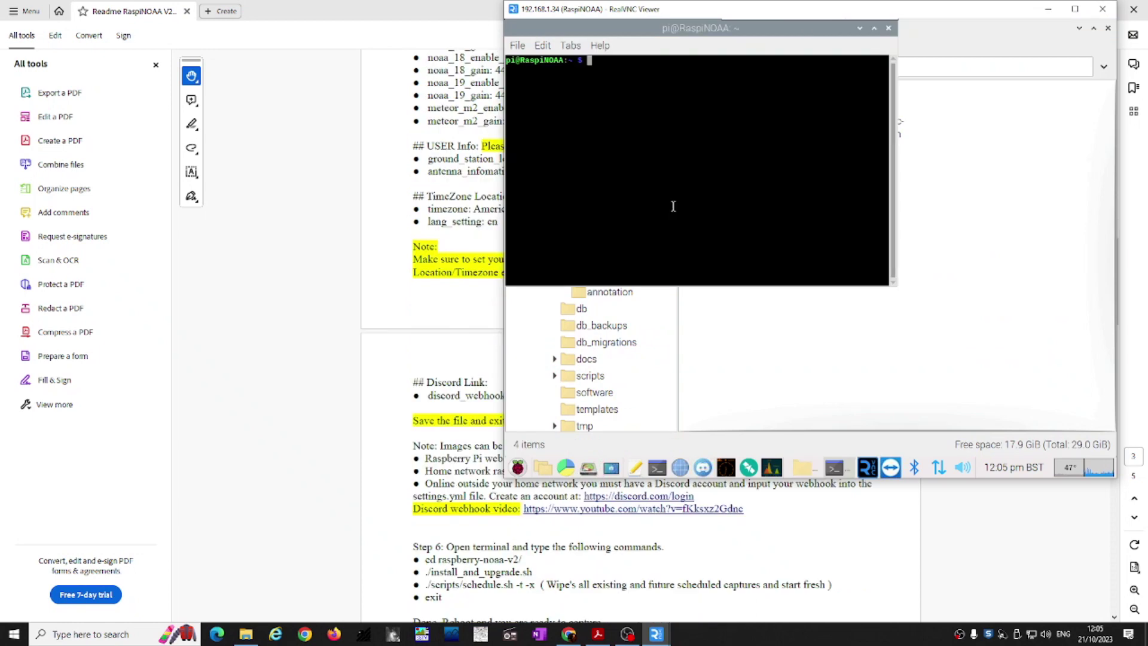
text(pwd)
key(Return)
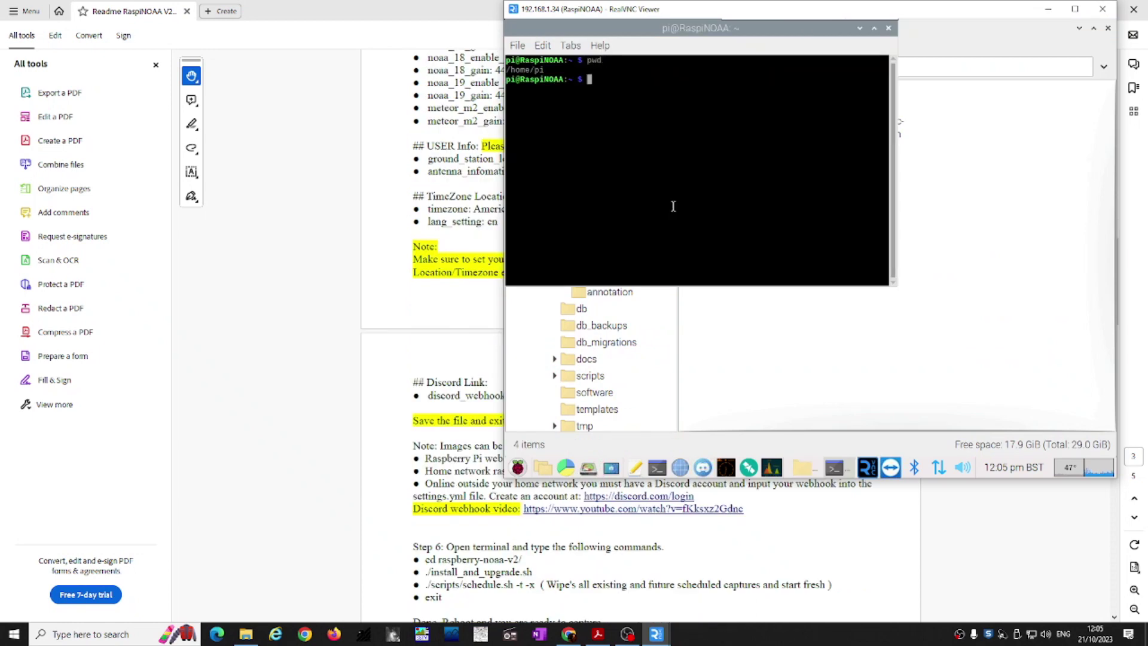
text(cd ras)
key(Tab)
key(Return)
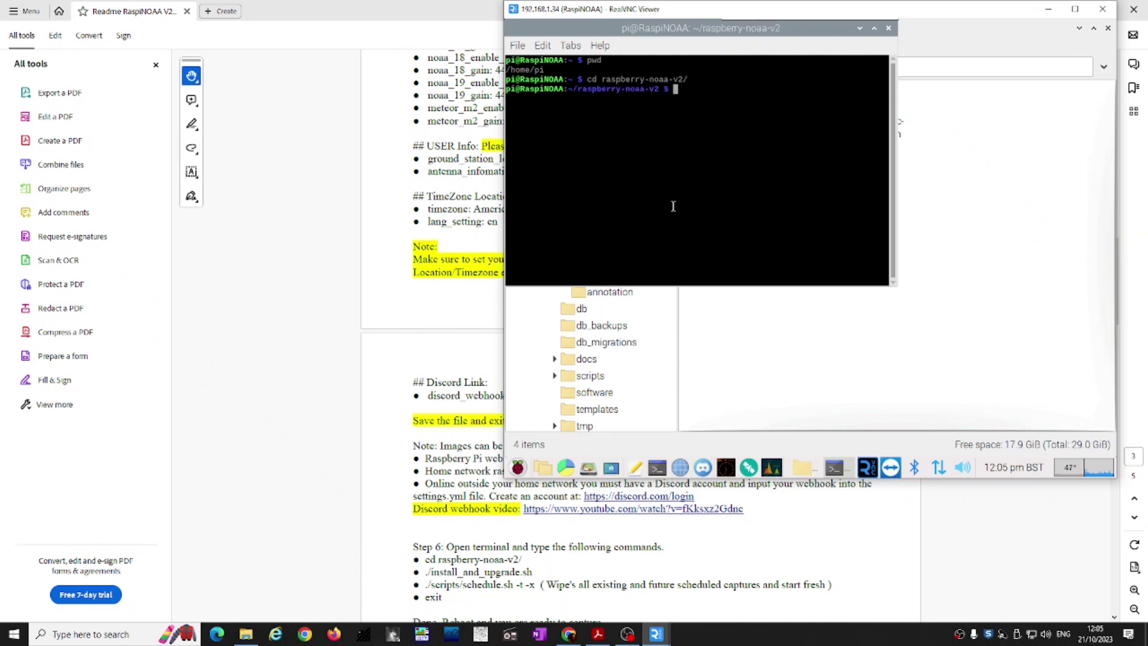
Step: Run ./install_and_upgrade.sh and wait for the installer to finish
text(./install_and_upgrade.sh)
key(Return)
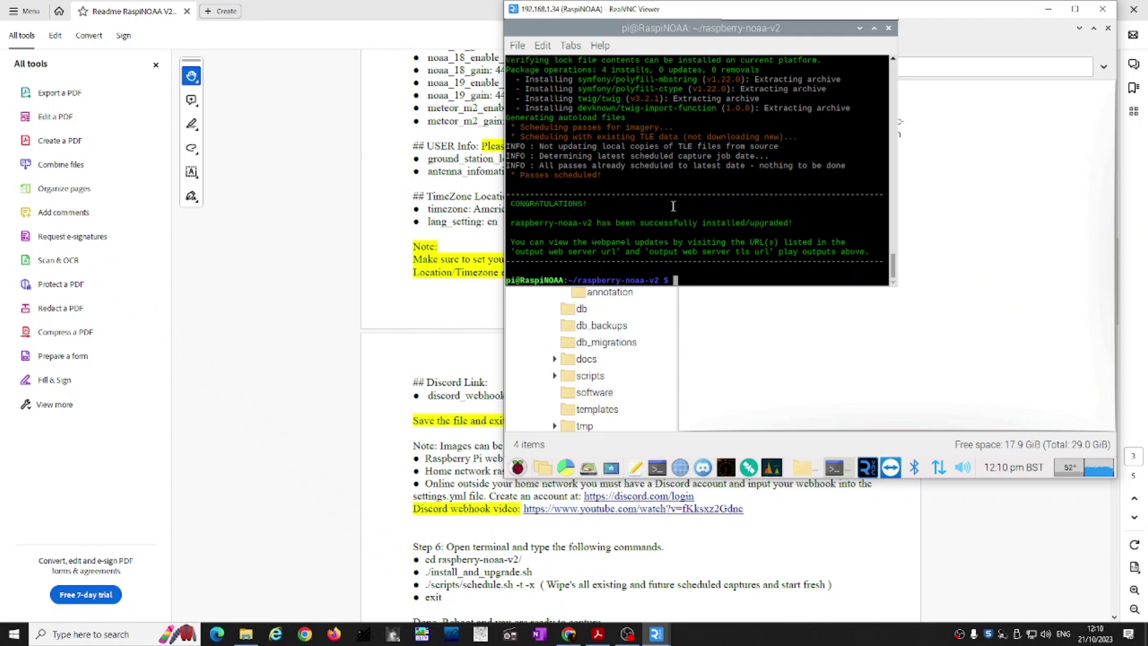
text(./)
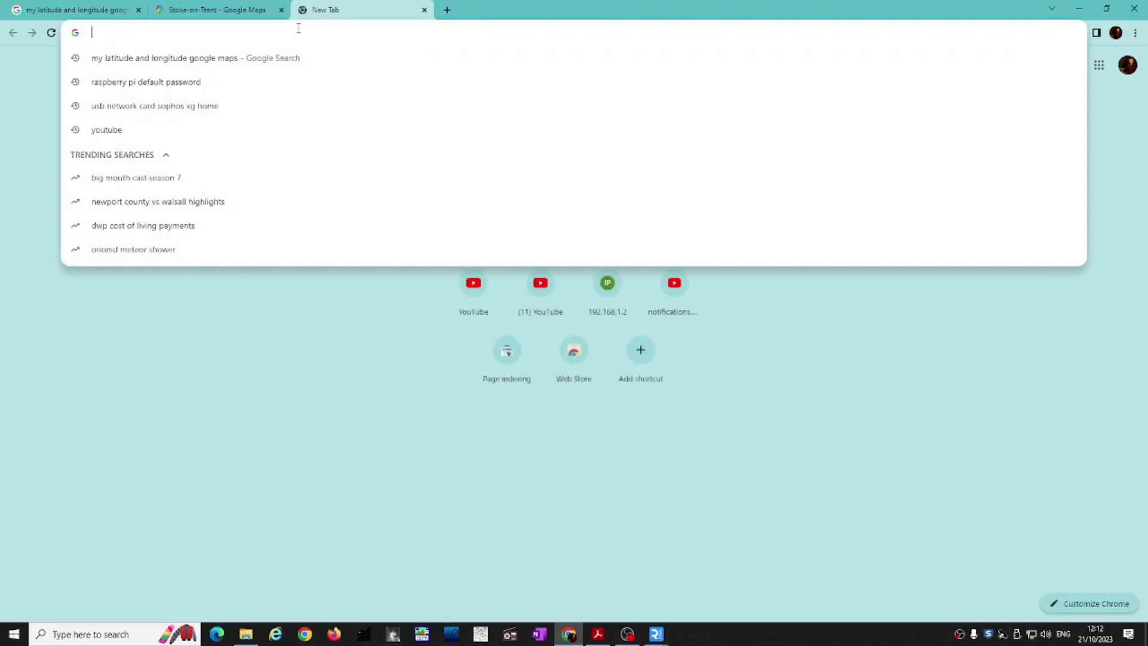
Step: Load the web panel at 192.168.1.34 and review its Captures and Passes pages
text(192)
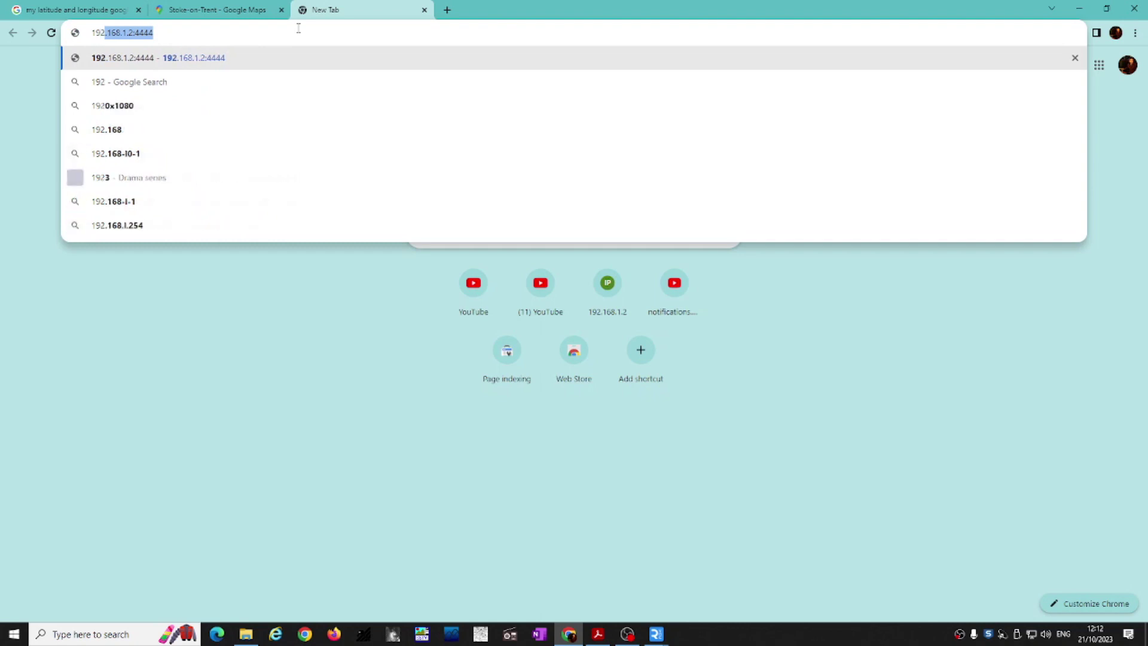
text(.168.1.34)
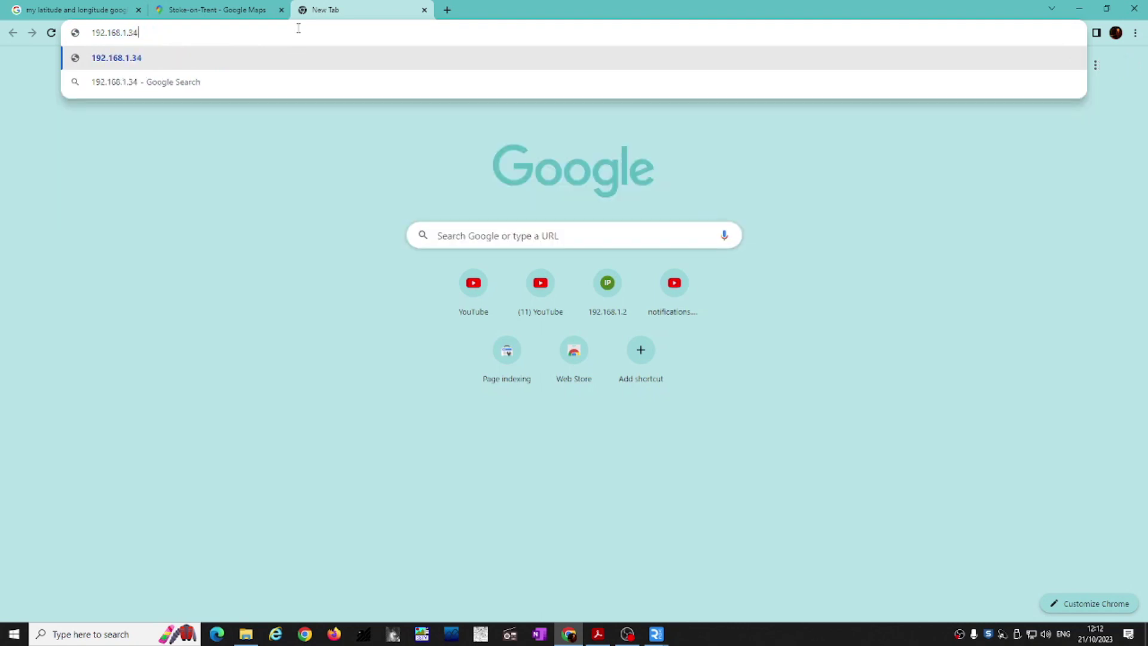
key(Return)
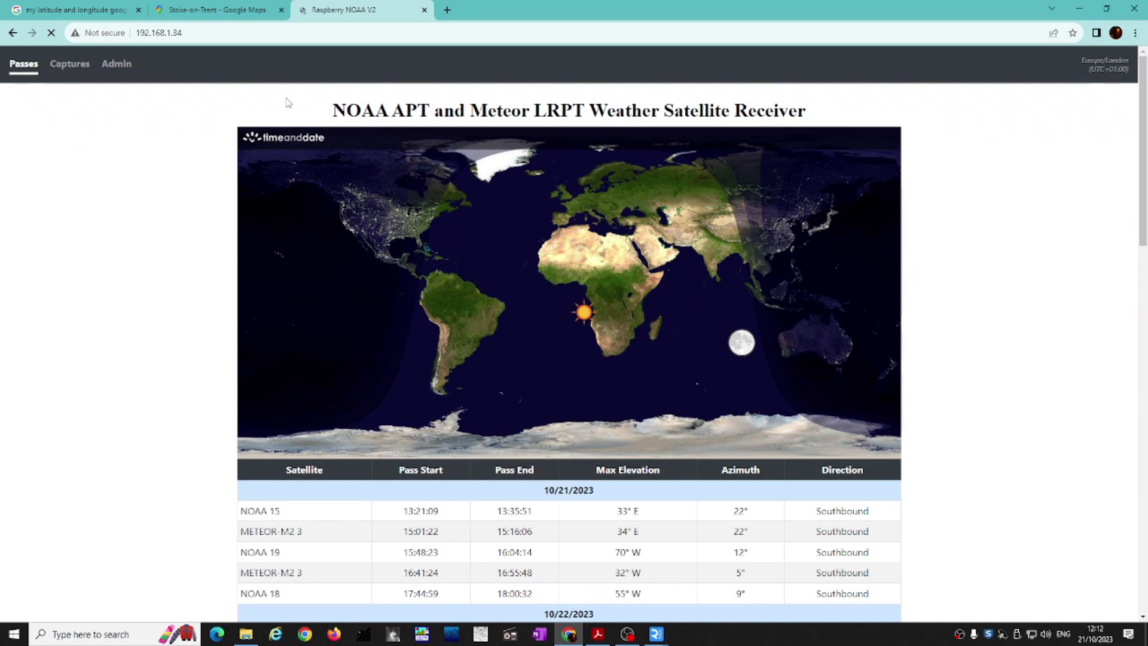
click(64, 69)
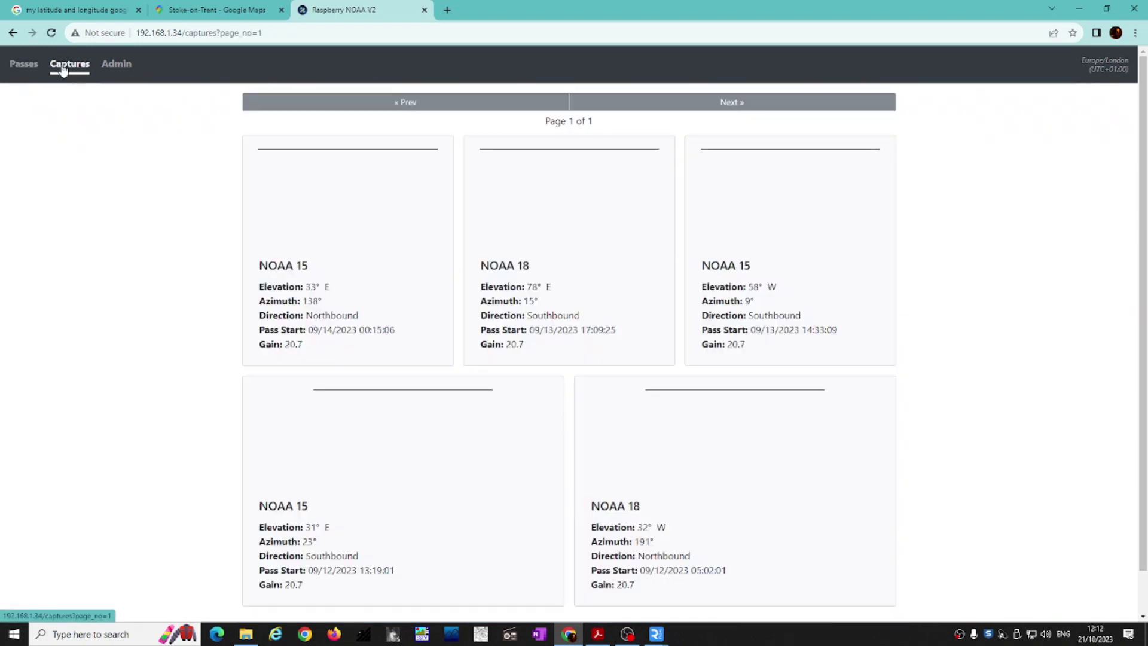
scroll(428, 264, down, 1)
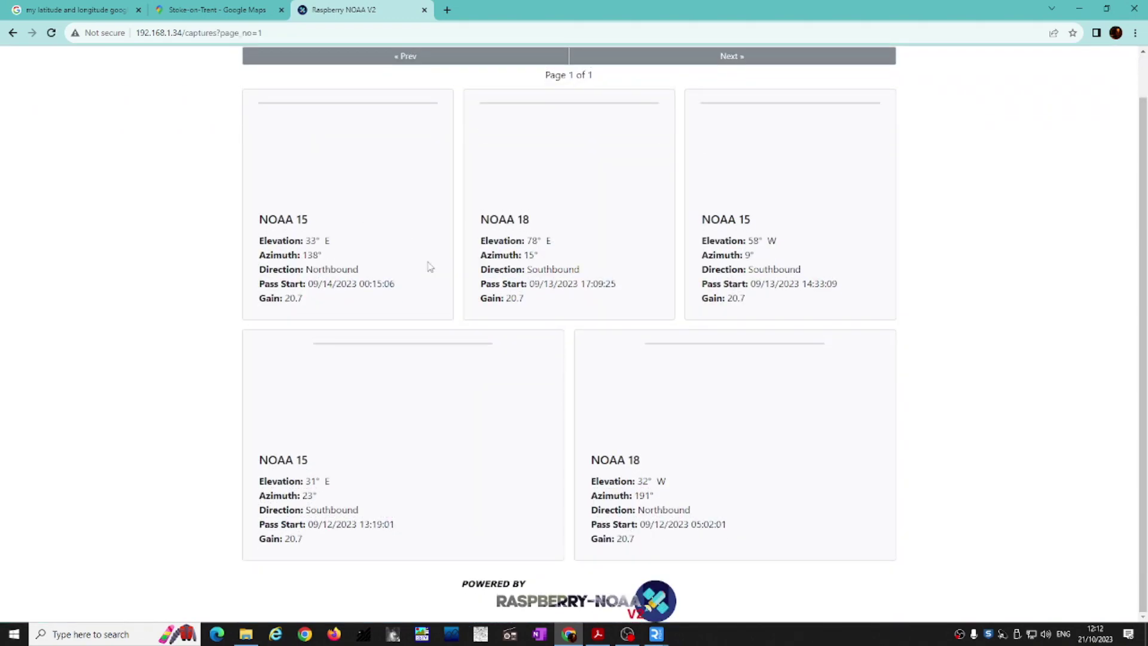
scroll(429, 266, up, 1)
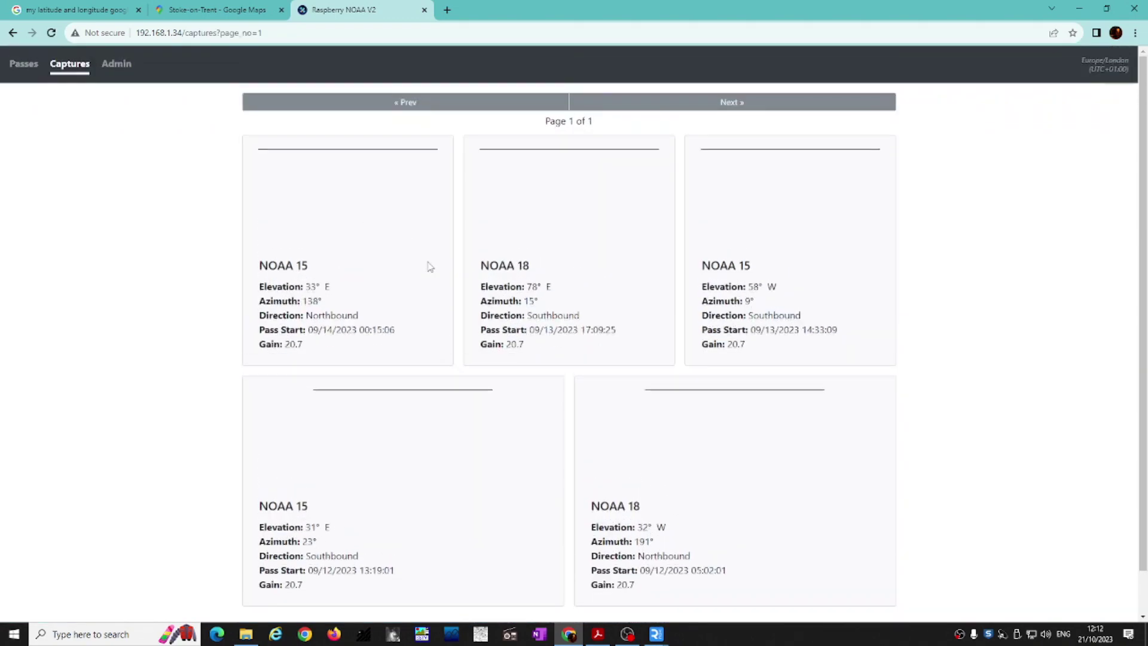
click(25, 71)
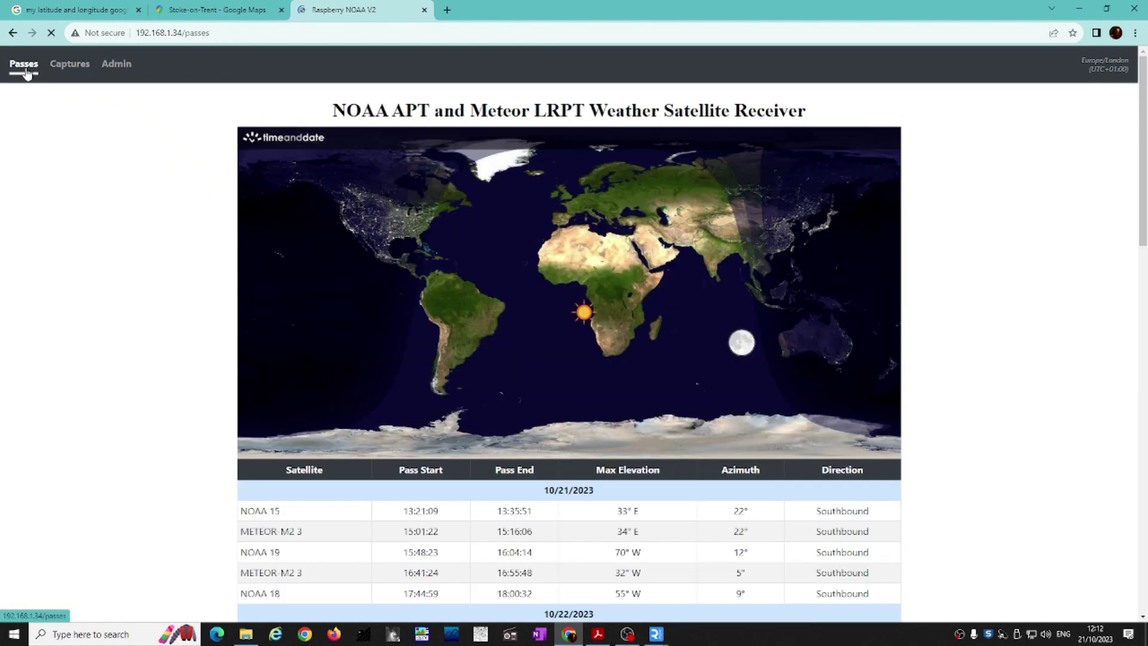
Step: Minimise Chrome and bring the RealVNC Viewer Pi desktop back up
click(1127, 7)
mouse_move(664, 635)
click(708, 574)
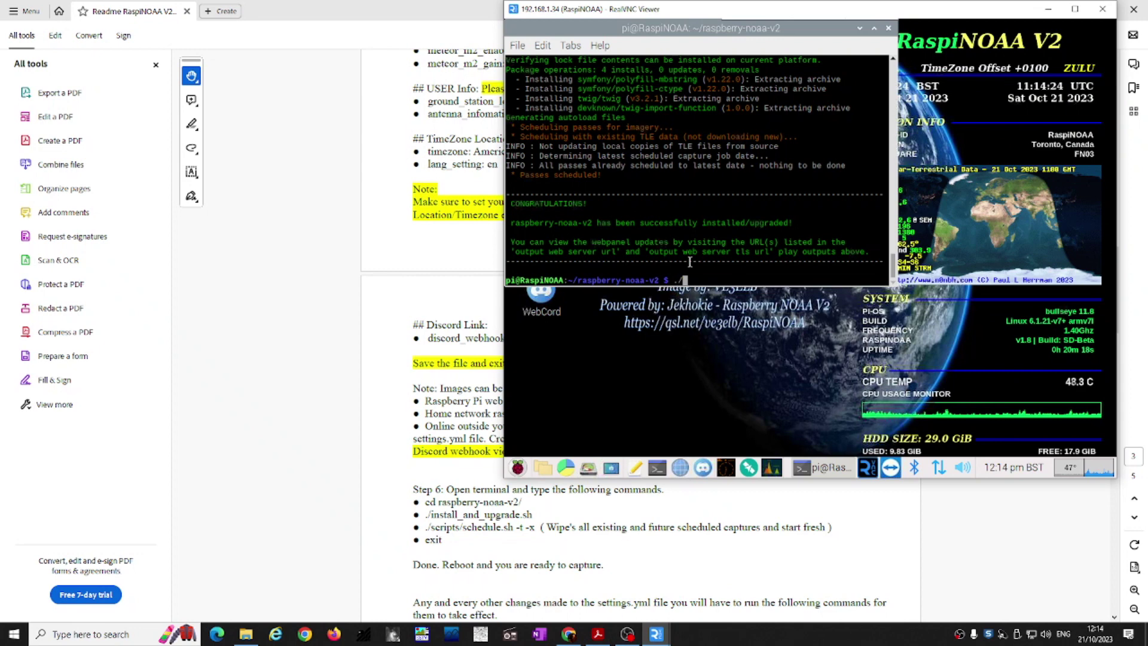
Step: Run scripts/schedule.sh -t -x to clear and reschedule all captures with fresh TLEs
text(scripts)
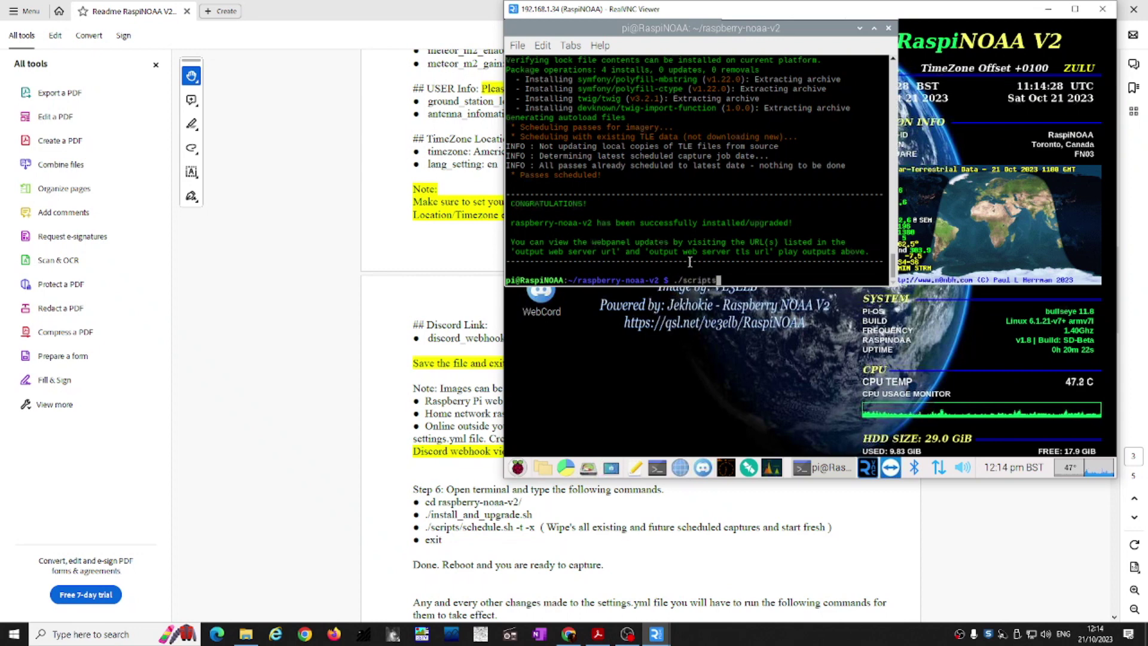
text(/schedule.)
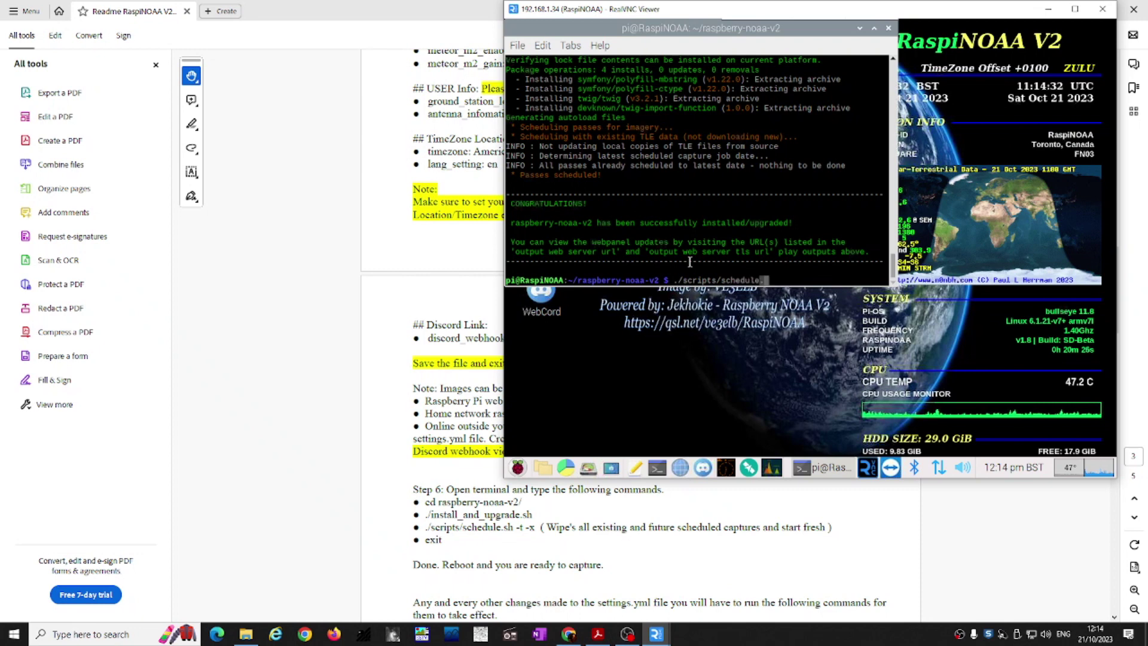
text(sh -t -x)
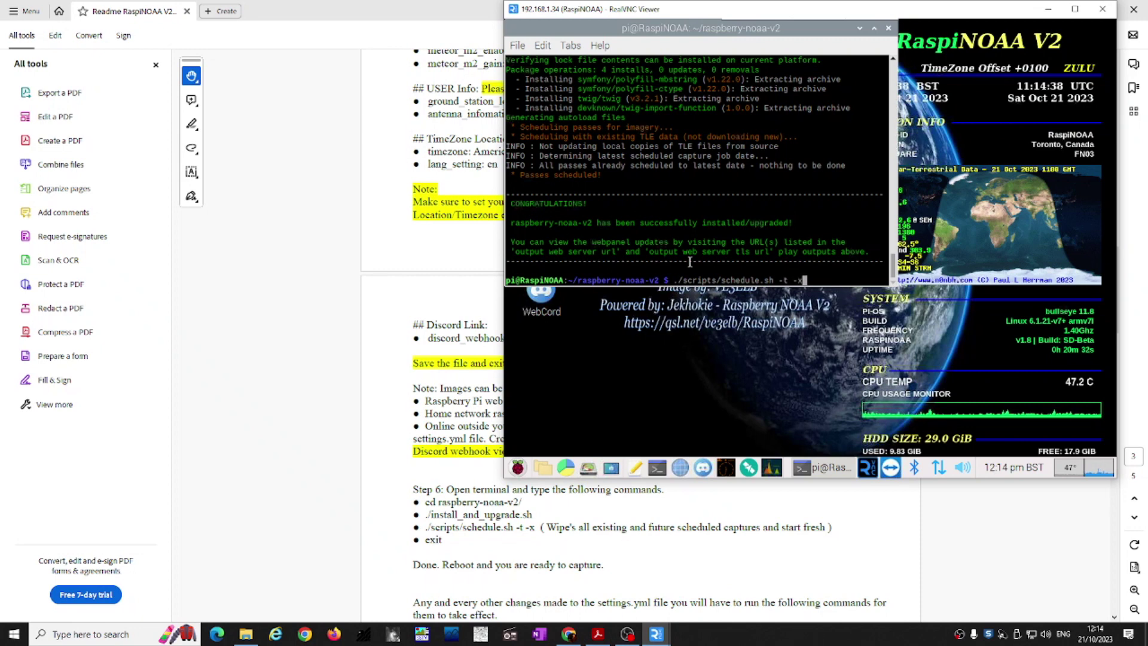
key(Return)
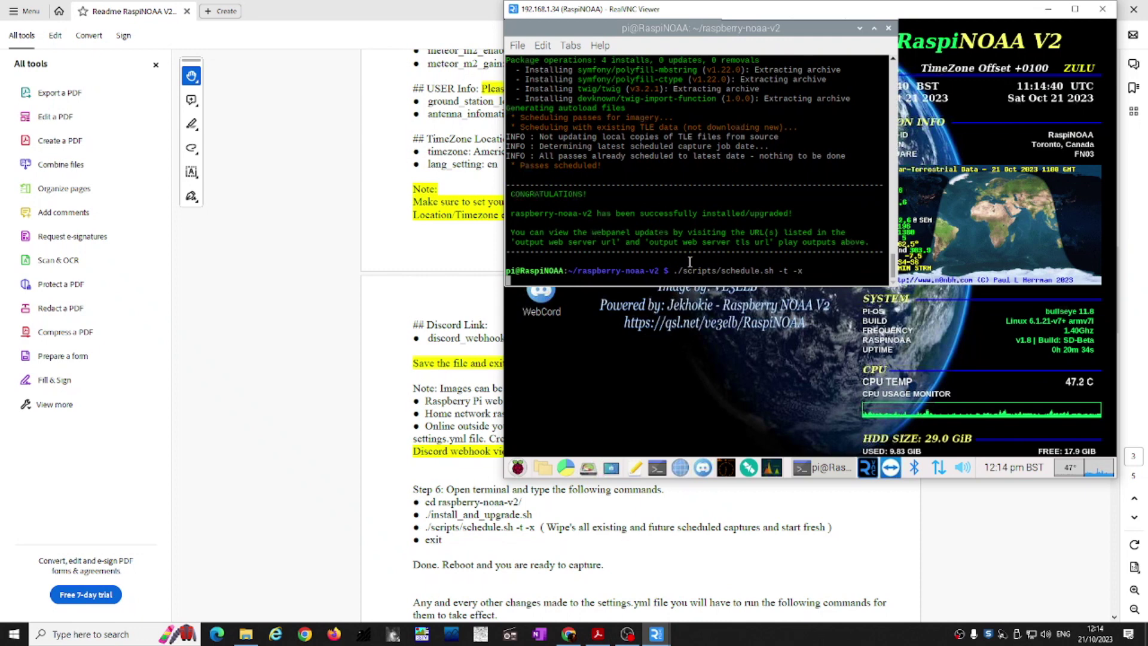
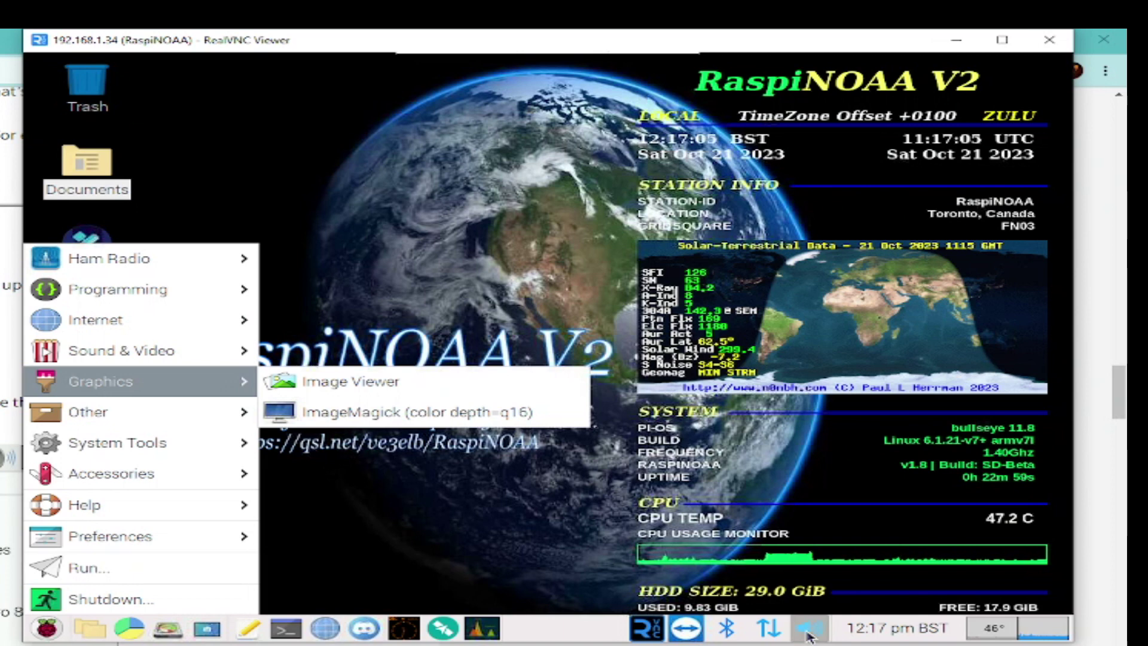
Step: Join the BrightBox-320 Wi-Fi network with its pre-shared key, verify it, and open a terminal
click(598, 634)
click(728, 628)
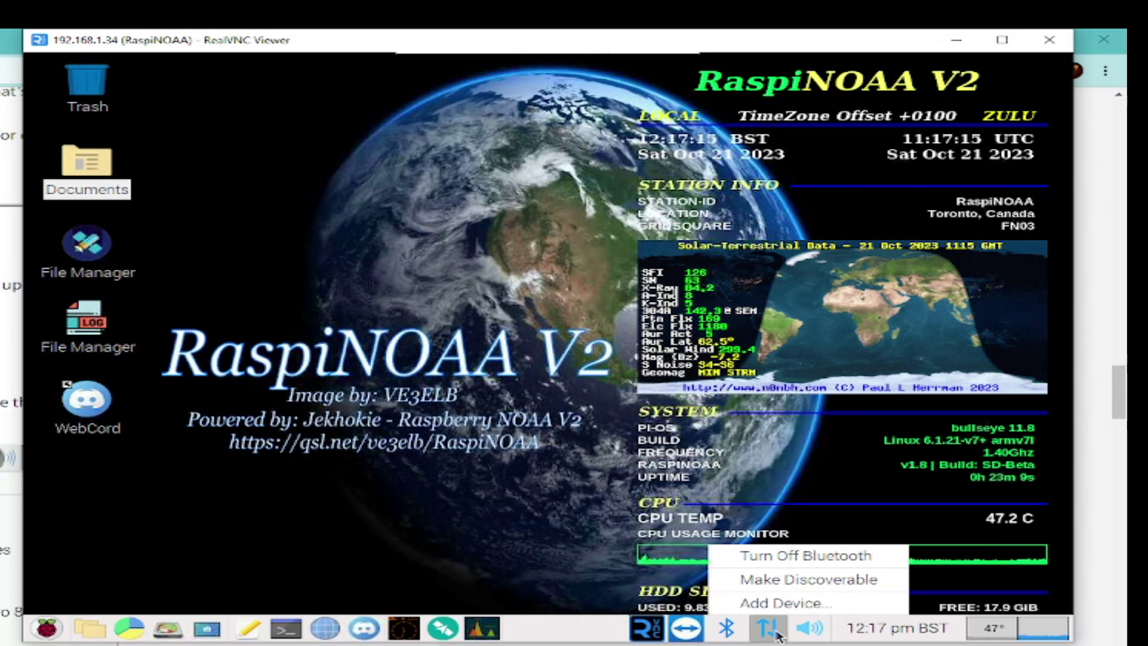
click(775, 632)
click(776, 633)
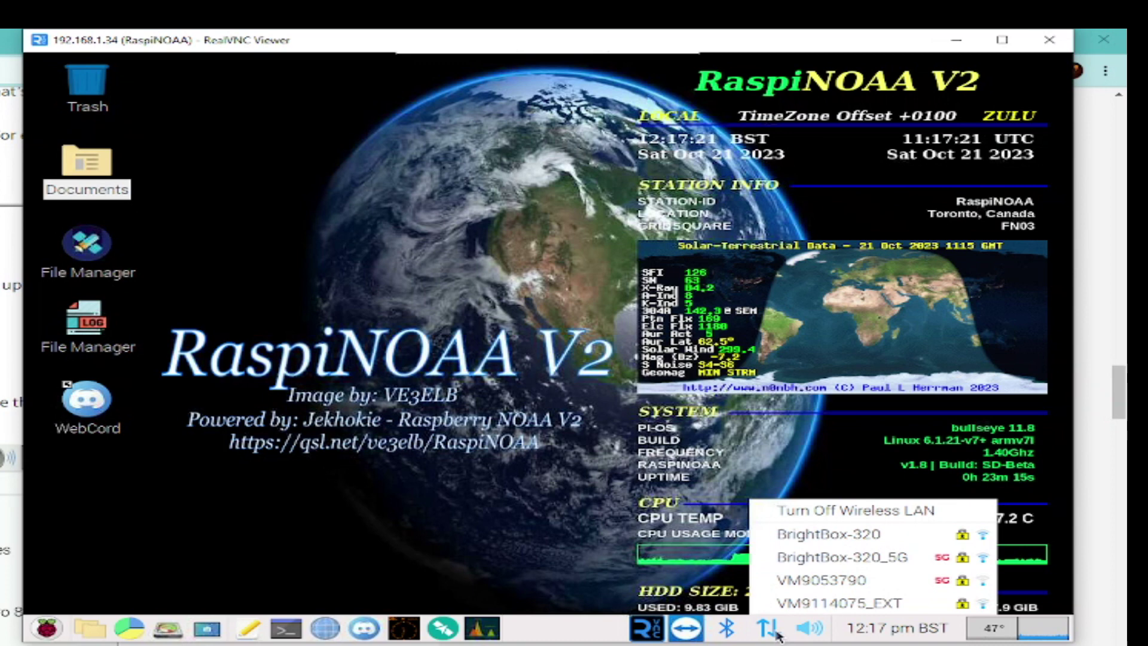
click(843, 542)
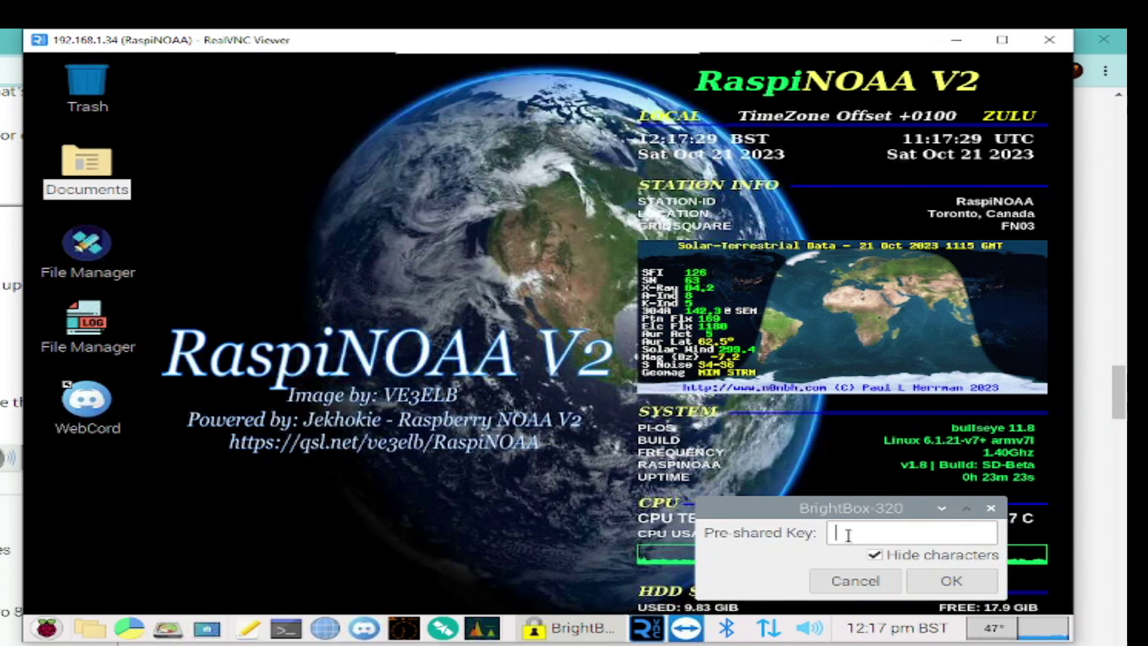
text(••)
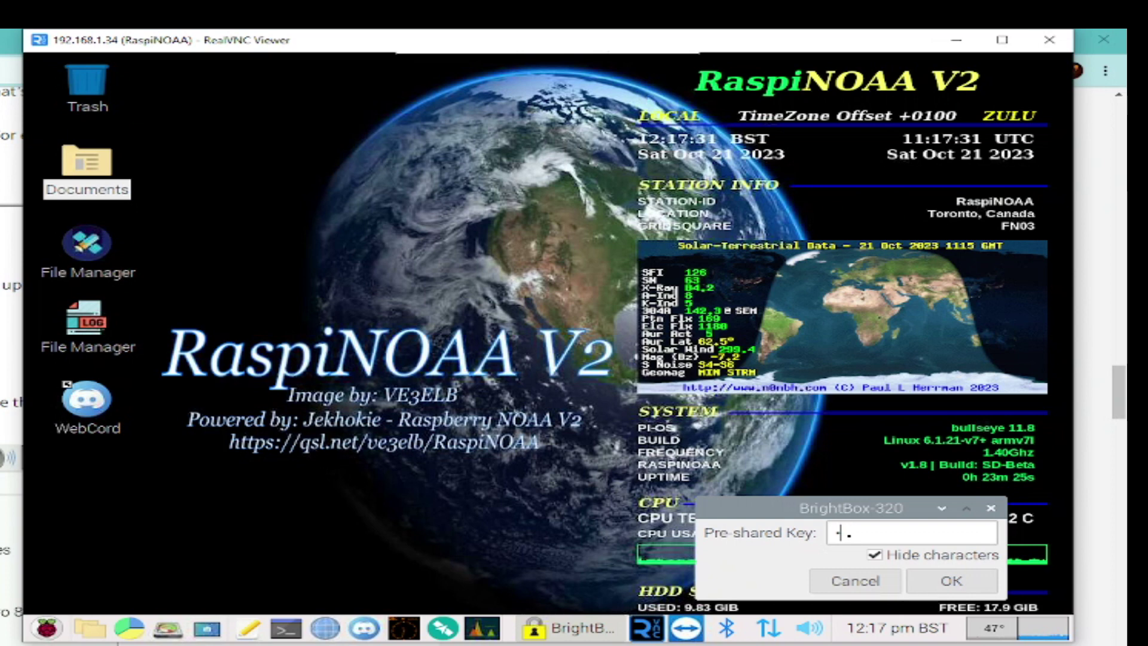
text(••••••••)
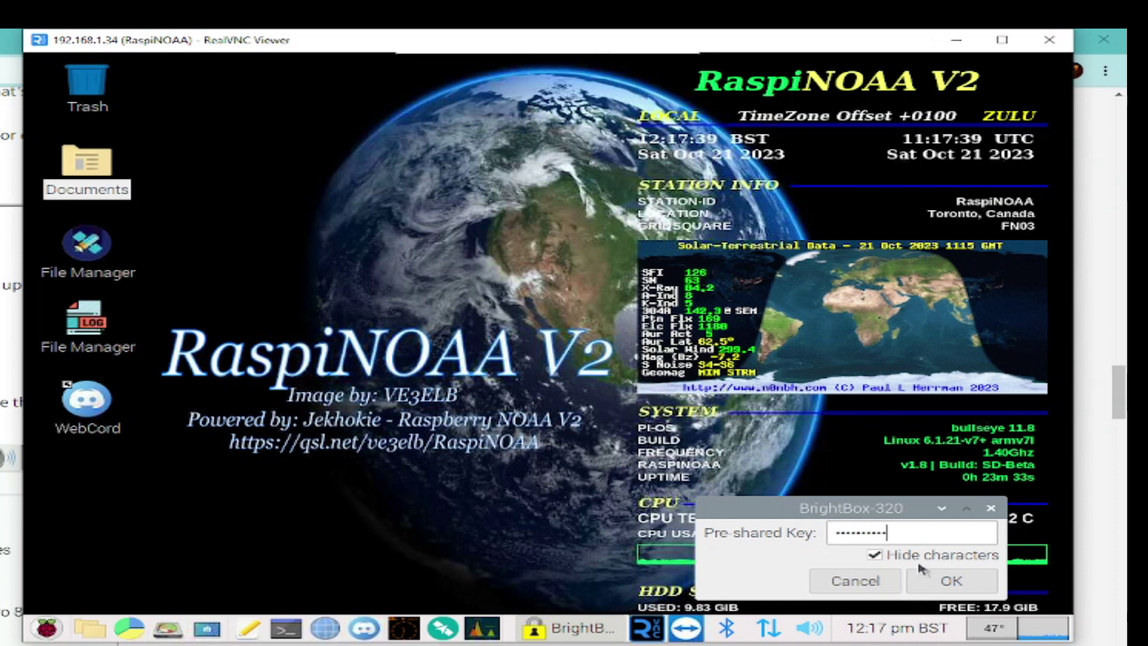
click(951, 581)
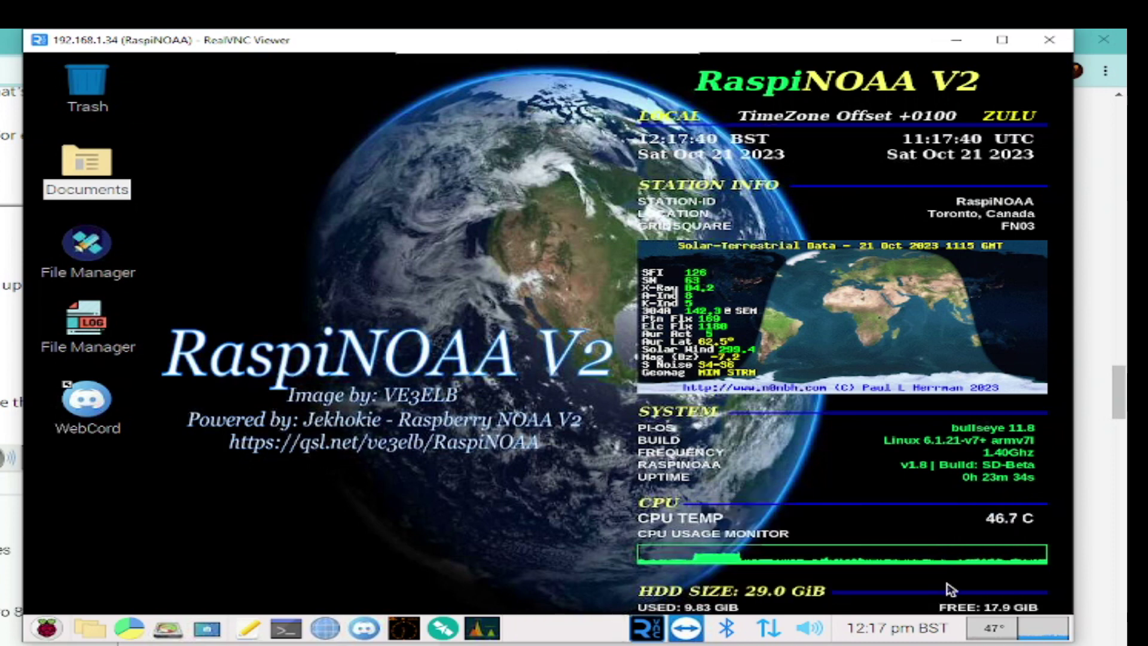
click(776, 634)
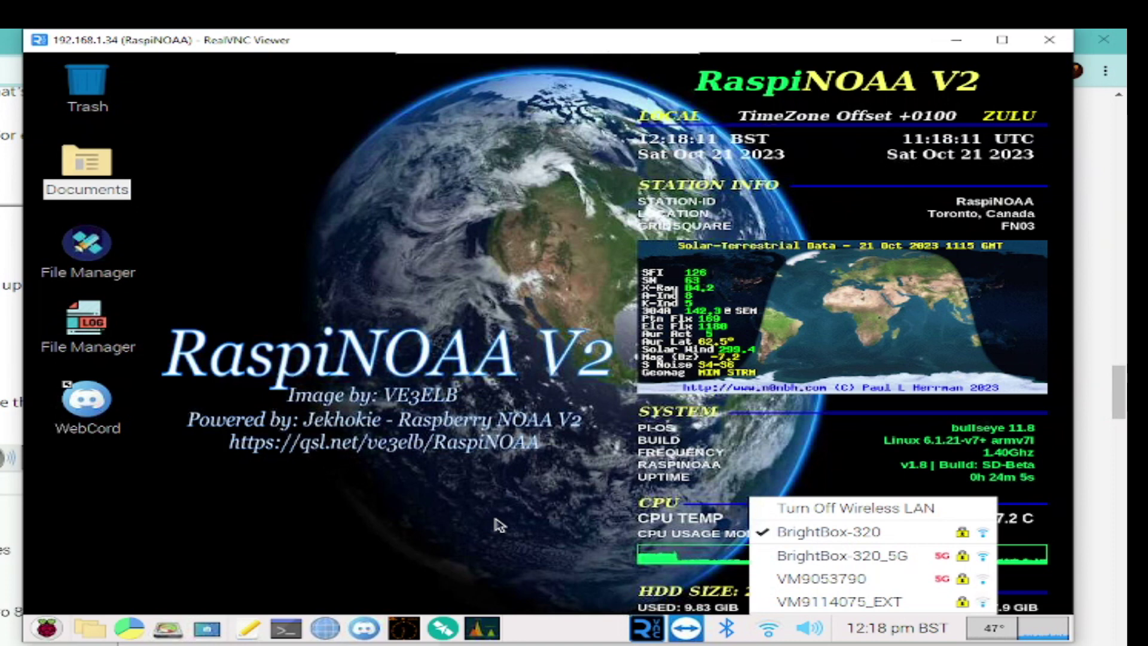
click(290, 635)
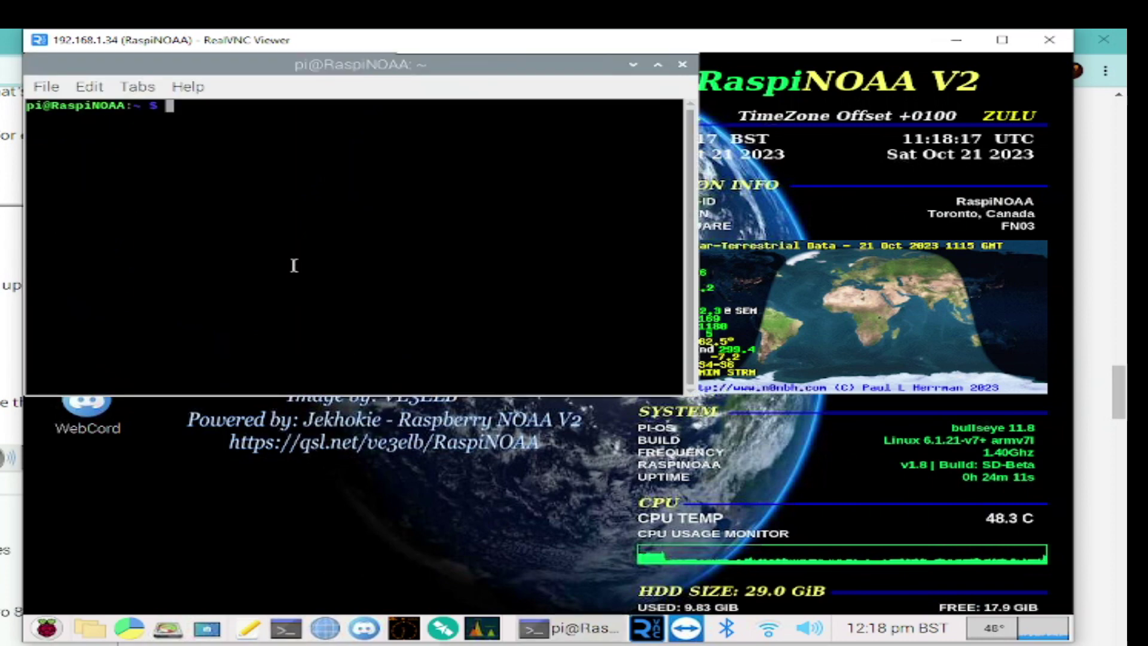
Step: Run the shutdown command in LXTerminal to schedule the Pi's shutdown
text(shutdown)
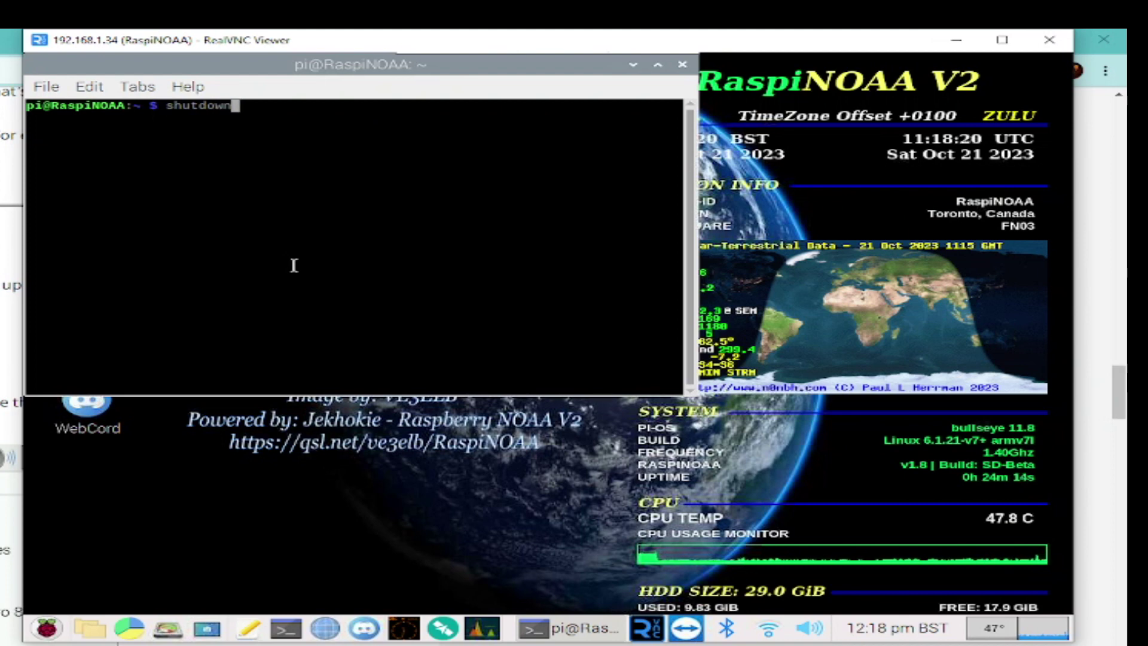
key(Return)
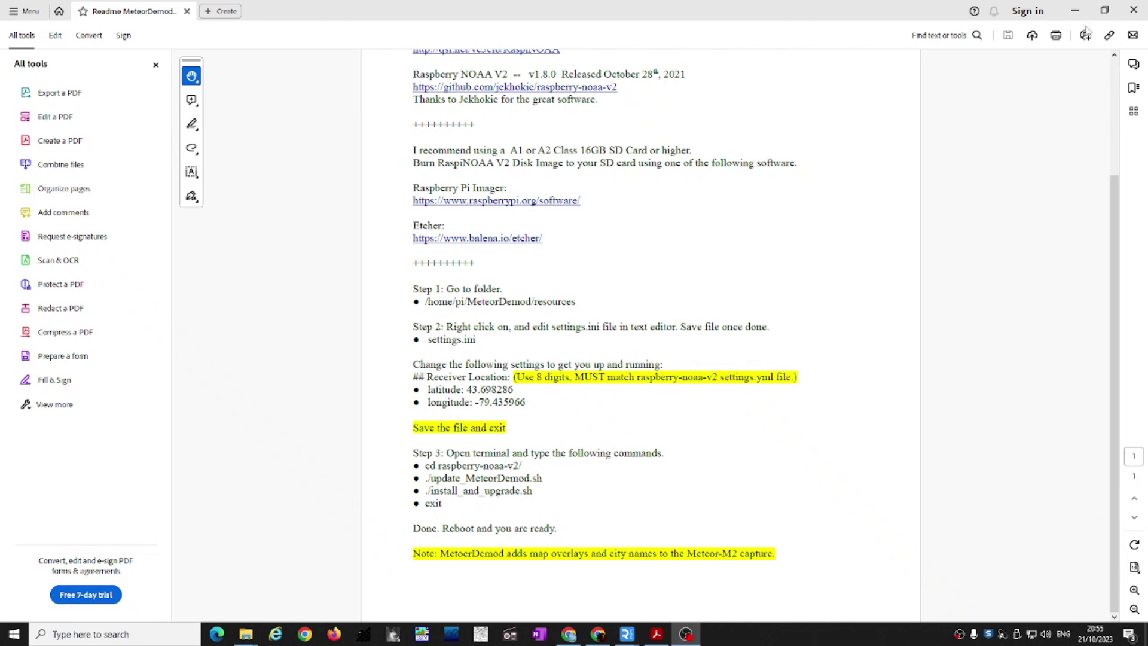
Step: Check the MeteorDemod readme in Acrobat, then return to the RaspiNOAA remote desktop
click(1055, 11)
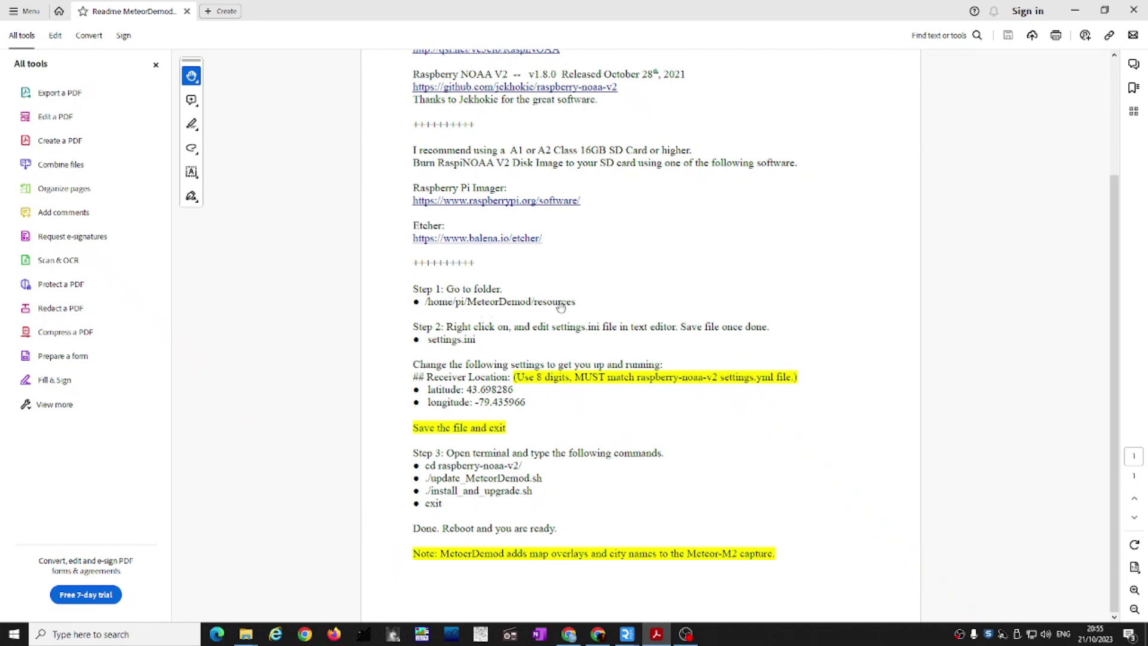
mouse_move(634, 640)
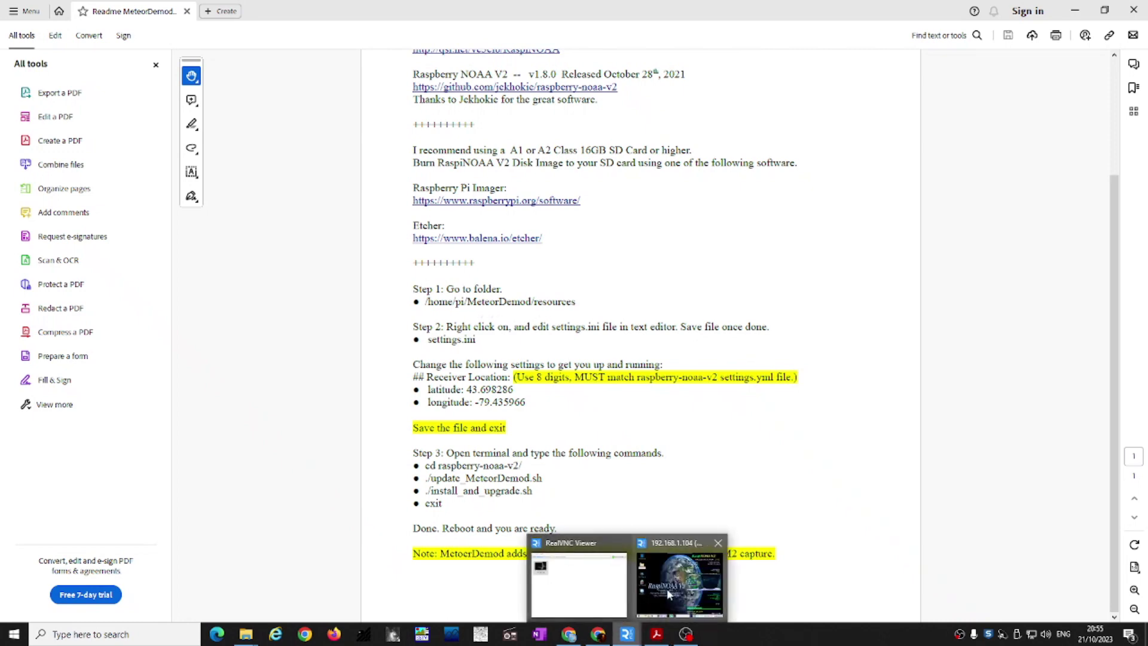
click(679, 577)
Step: Browse via Home into /home/pi/MeteorDemod/resources, checking the readme PDF along the way
double_click(309, 193)
drag(577, 77, 537, 64)
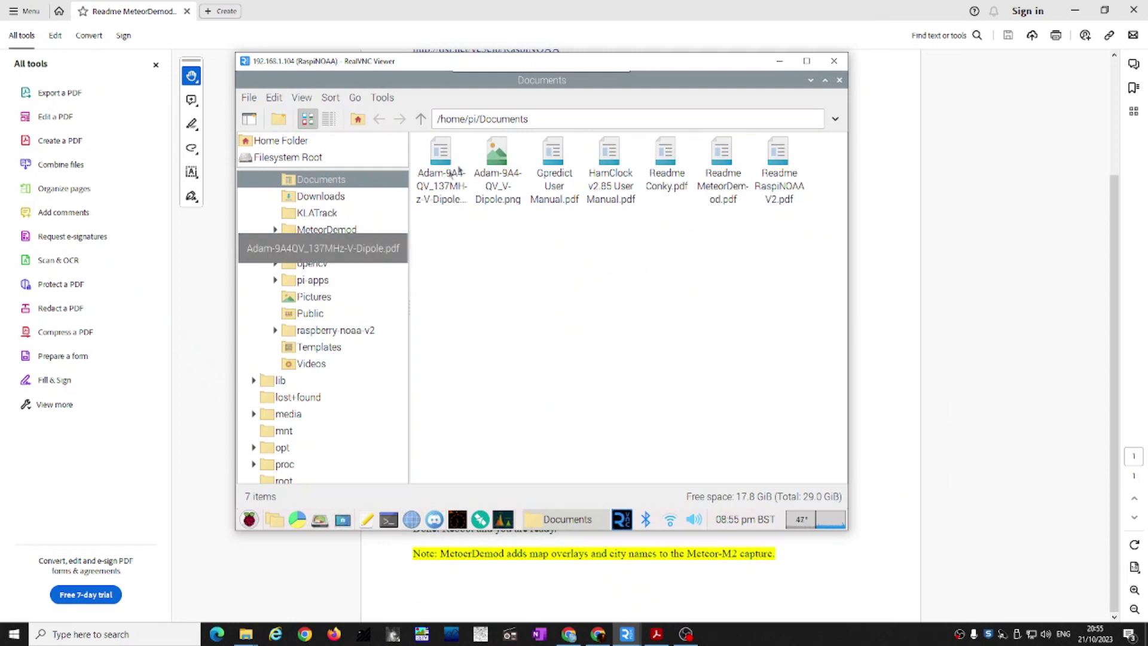
click(357, 119)
double_click(498, 206)
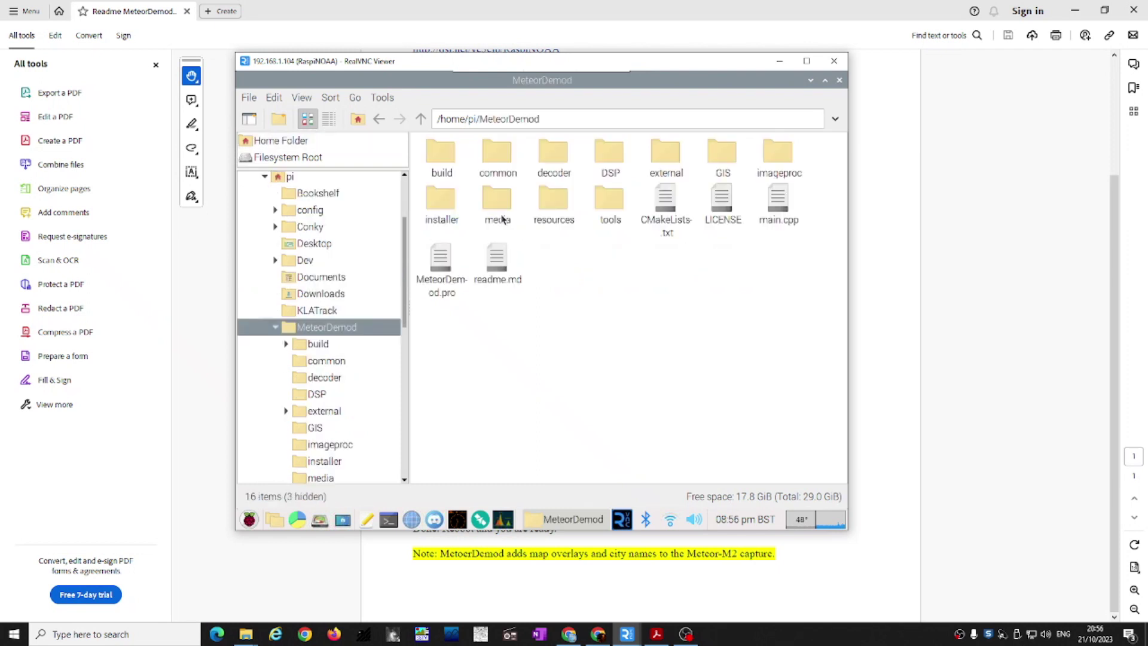
double_click(553, 201)
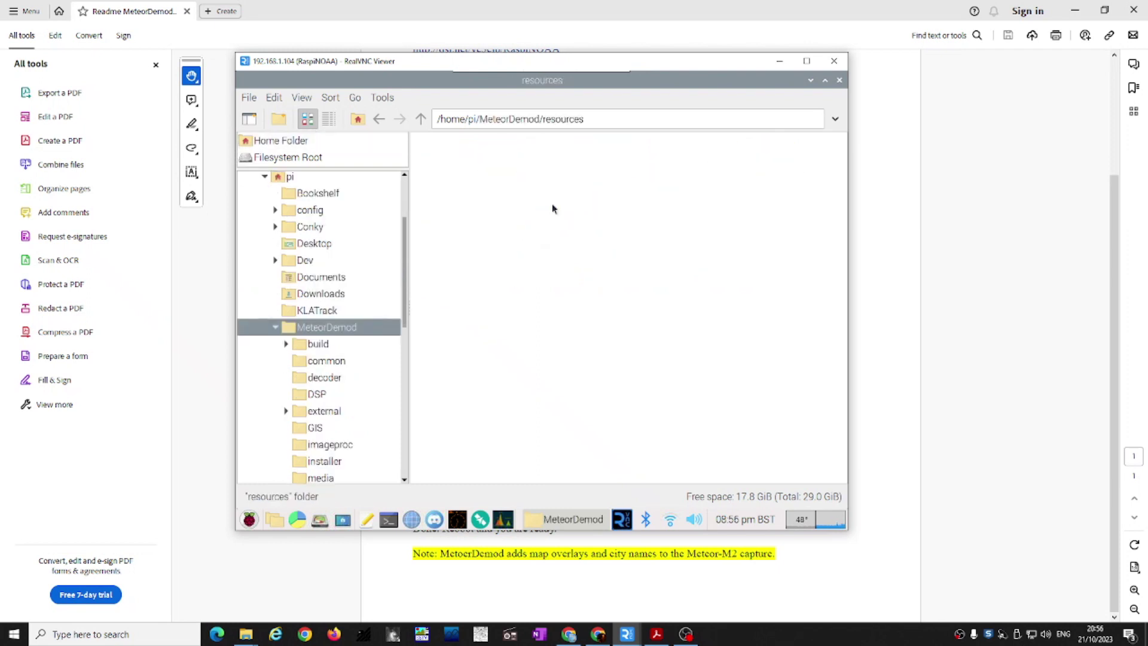
click(892, 288)
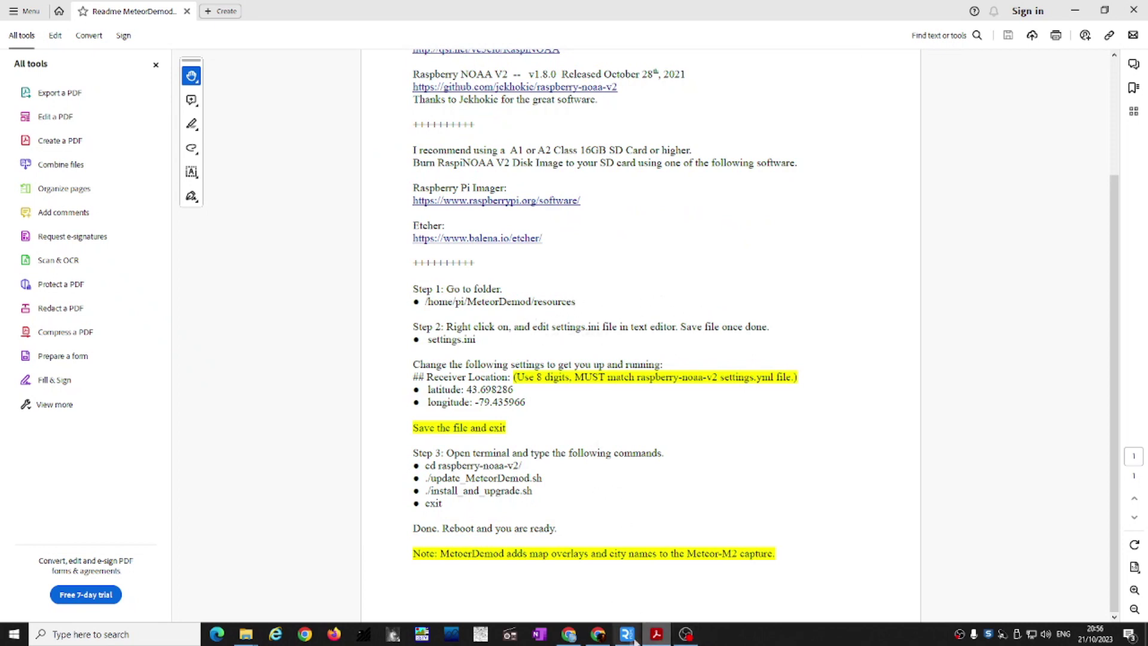
mouse_move(626, 638)
click(661, 575)
Step: Open settings.ini in the Text Editor and scroll to the ReceiverLocation lines
right_click(563, 151)
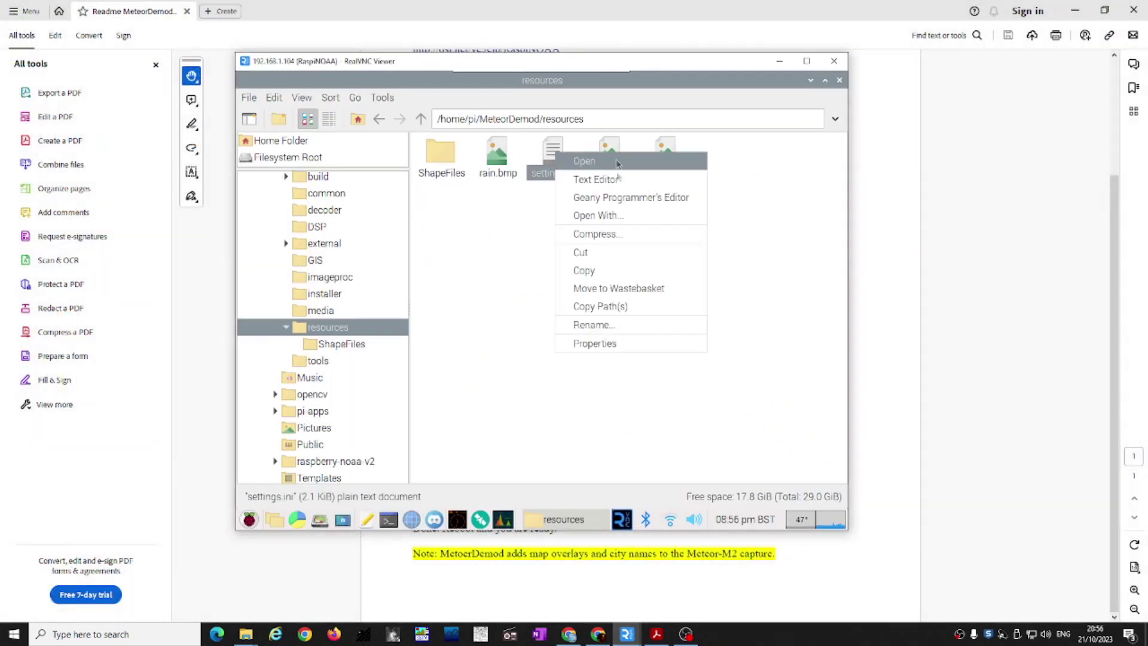
click(615, 182)
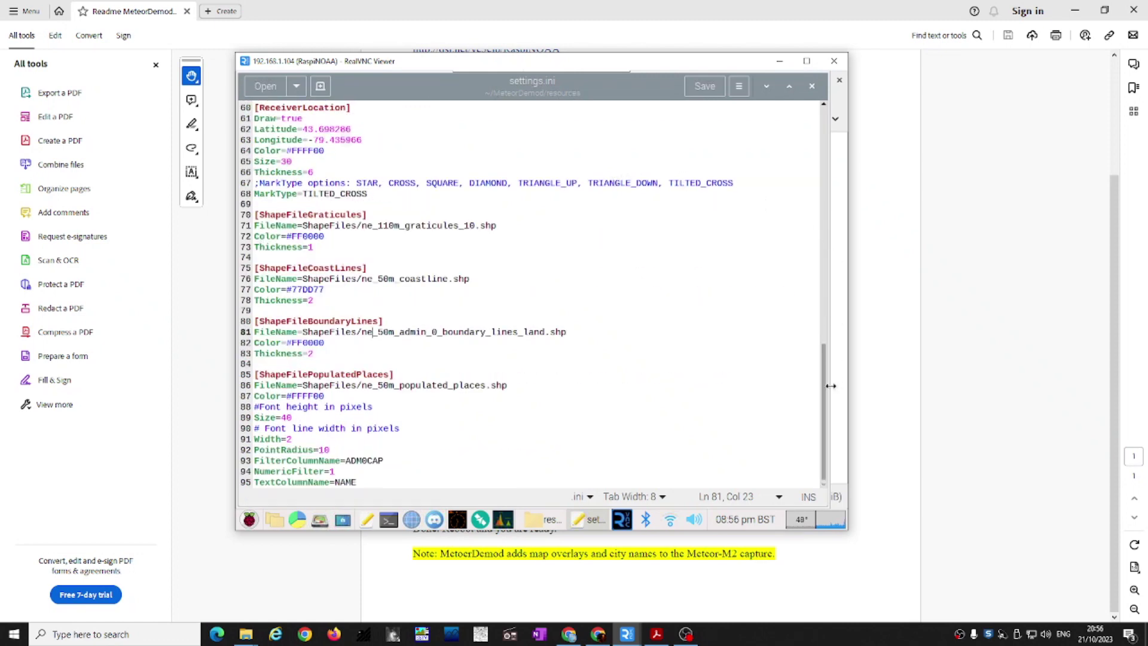
drag(825, 386, 820, 348)
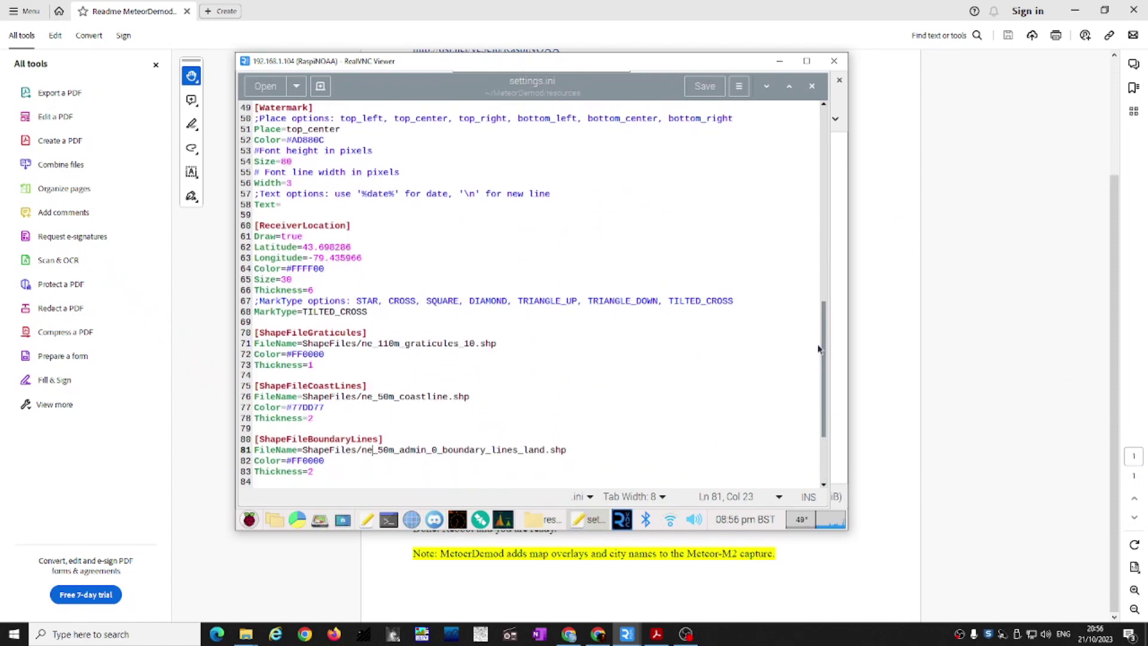
Step: Change the last Latitude digit to 3 and the last Longitude digit to 5, then save
drag(307, 246, 349, 246)
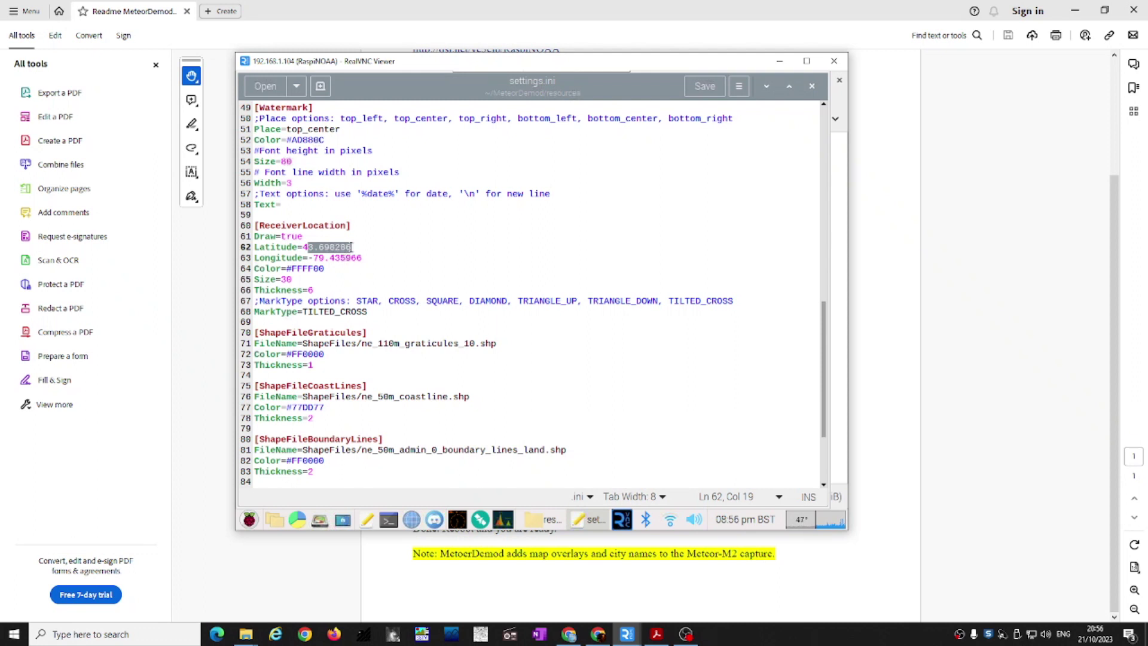
click(354, 247)
key(BackSpace)
key(BackSpace)
key(BackSpace)
key(BackSpace)
key(BackSpace)
key(BackSpace)
key(BackSpace)
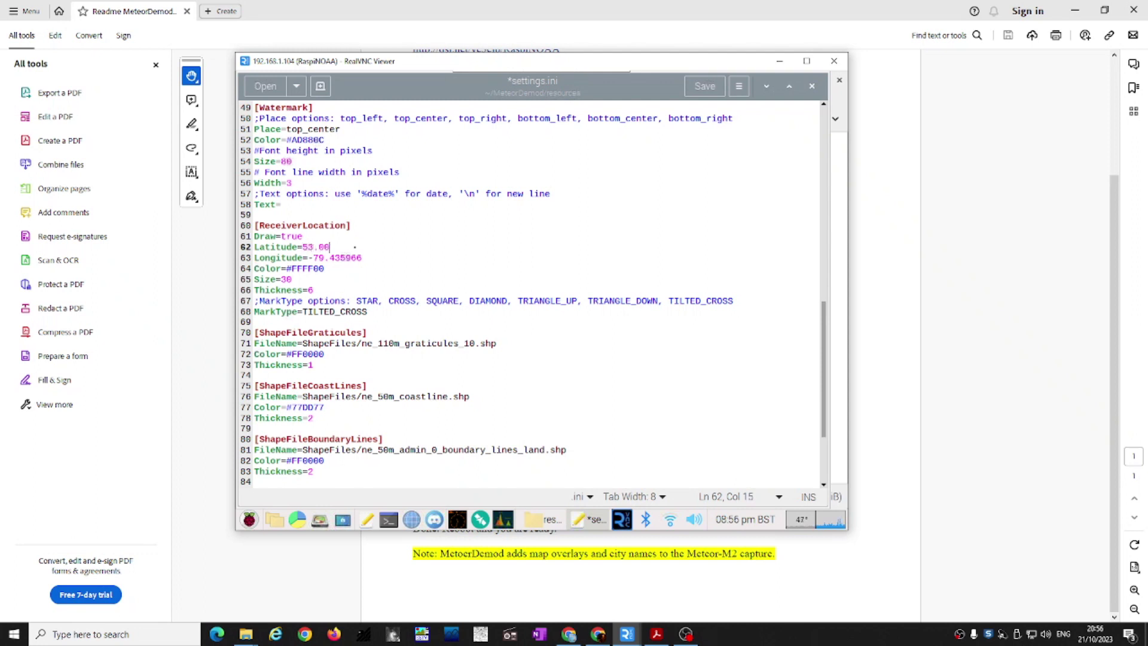
text(3)
click(372, 256)
key(BackSpace)
key(BackSpace)
key(BackSpace)
key(BackSpace)
key(BackSpace)
key(BackSpace)
key(BackSpace)
key(BackSpace)
text(5)
click(711, 87)
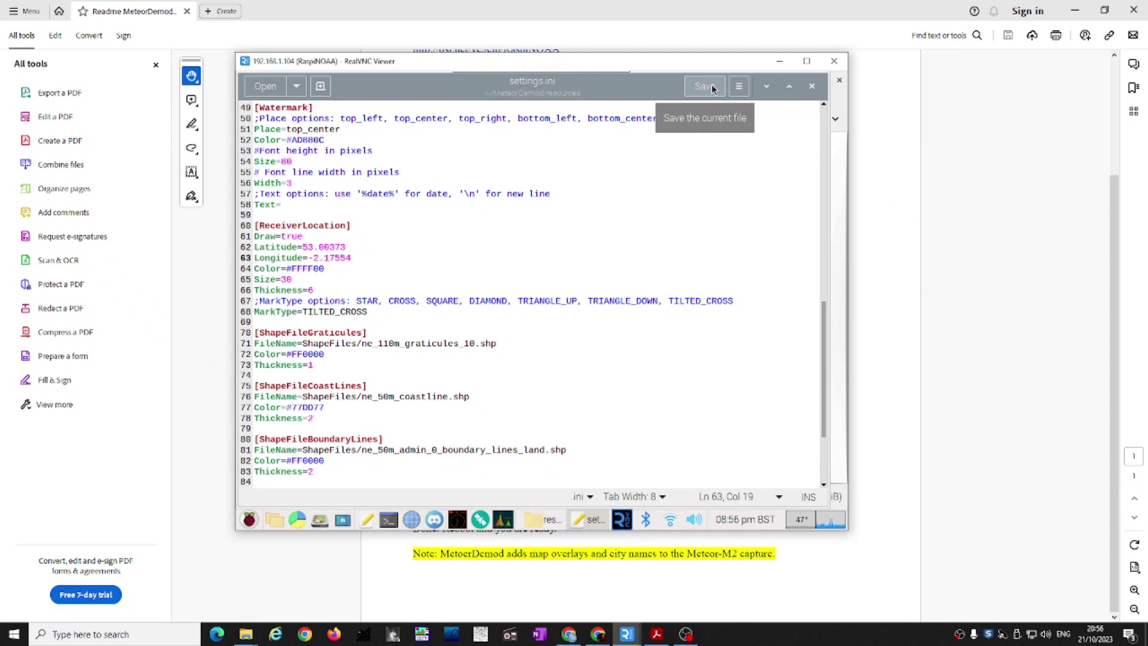
Step: Glance at the readme PDF, then bring the saved settings.ini back up
click(900, 168)
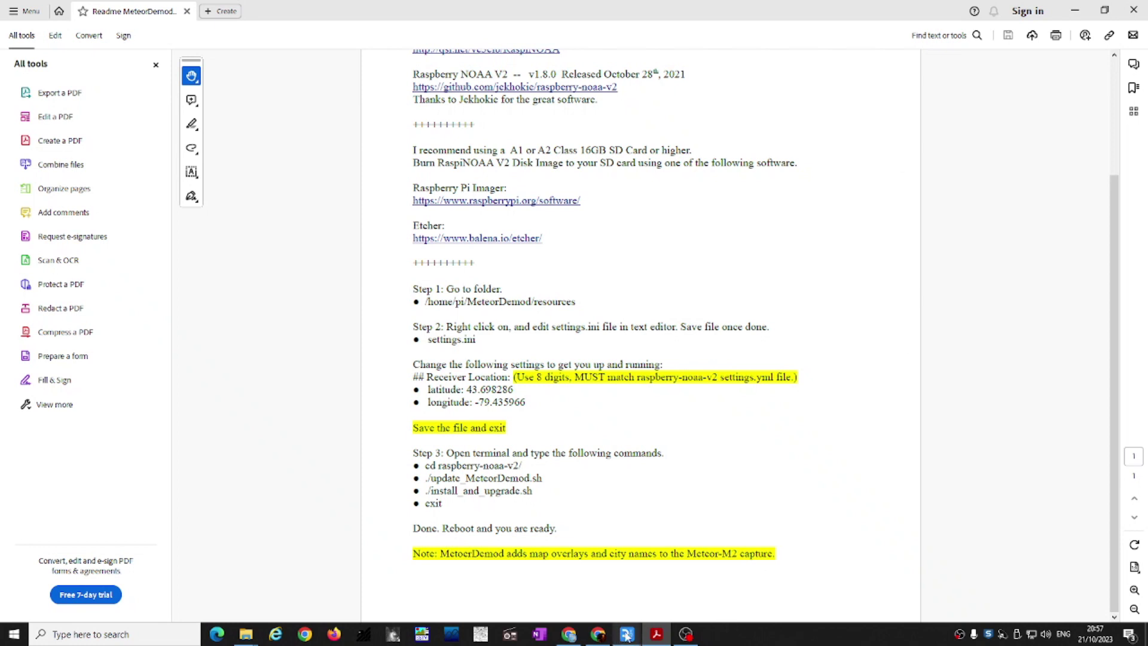
mouse_move(626, 635)
click(684, 598)
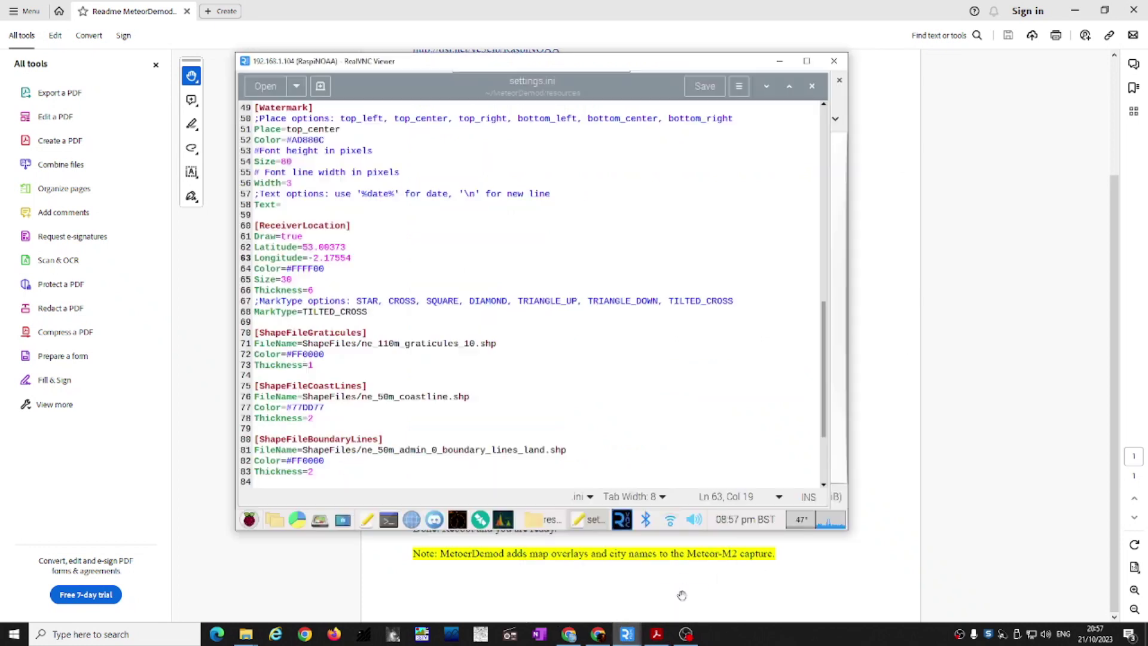
Step: Close the settings.ini editor and file manager and open a new terminal
click(813, 88)
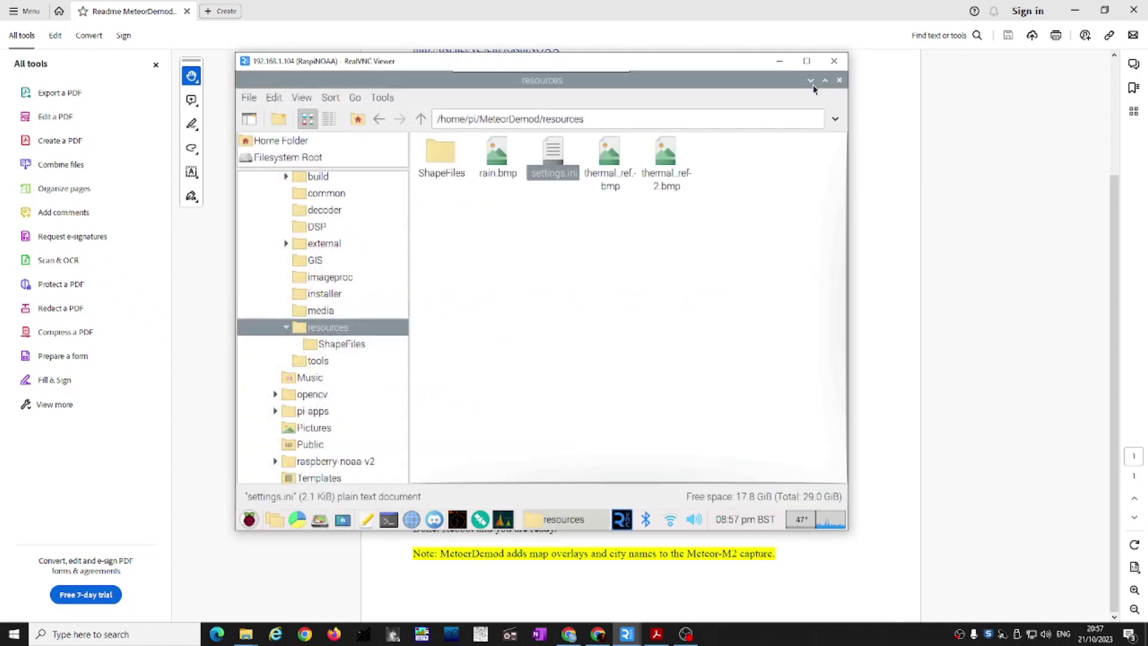
click(841, 81)
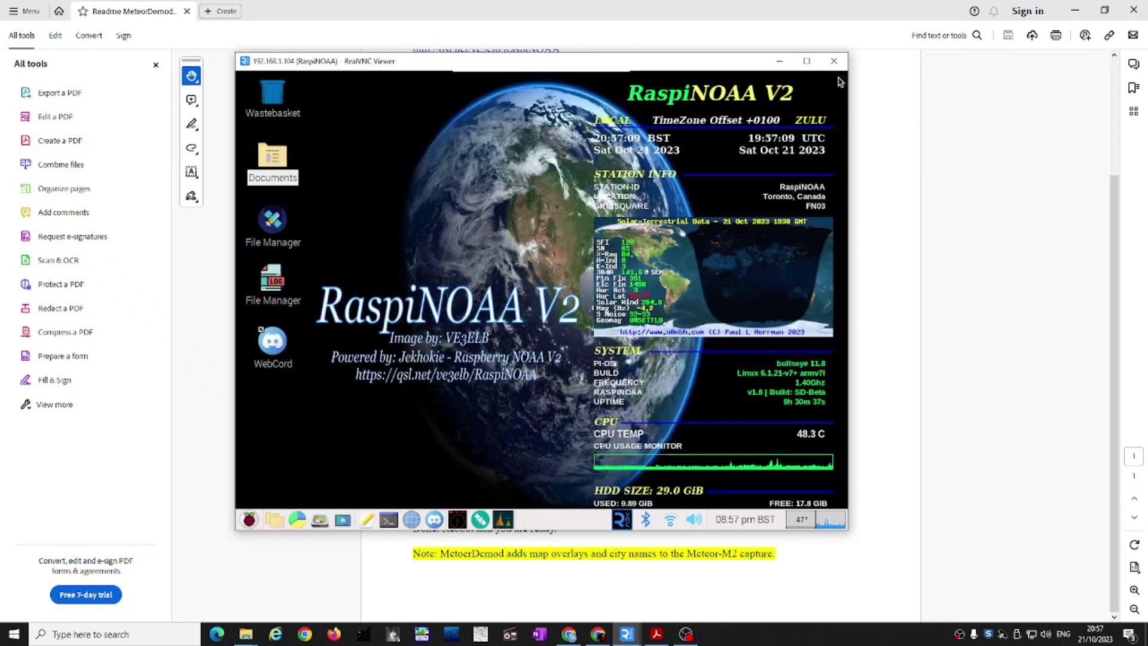
click(388, 519)
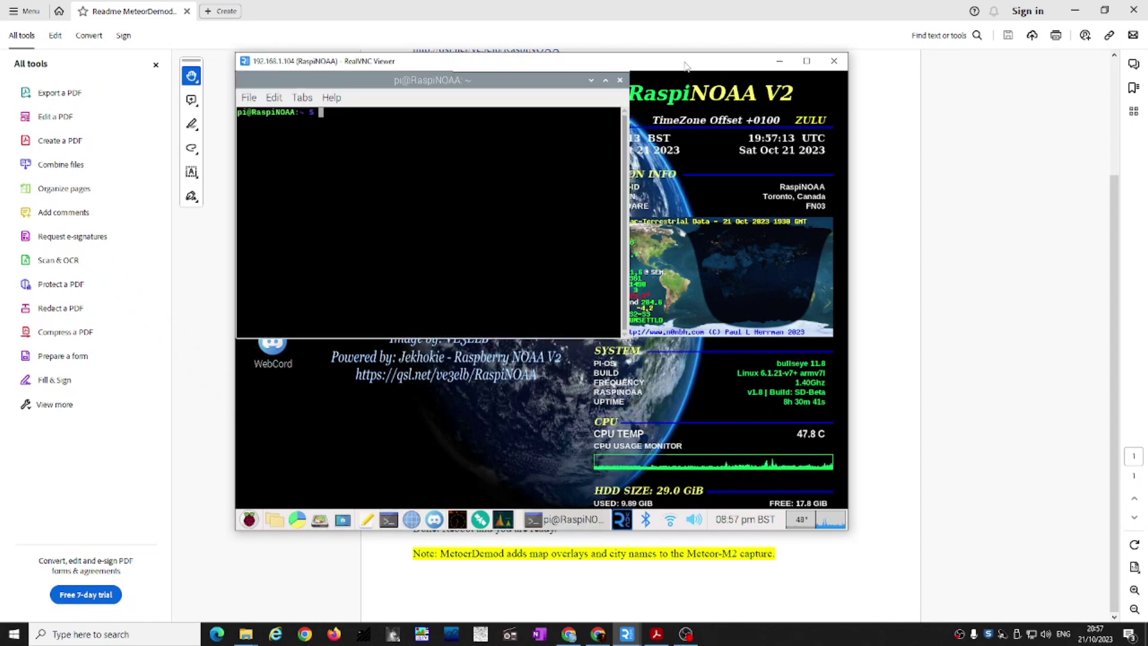
drag(685, 67, 682, 31)
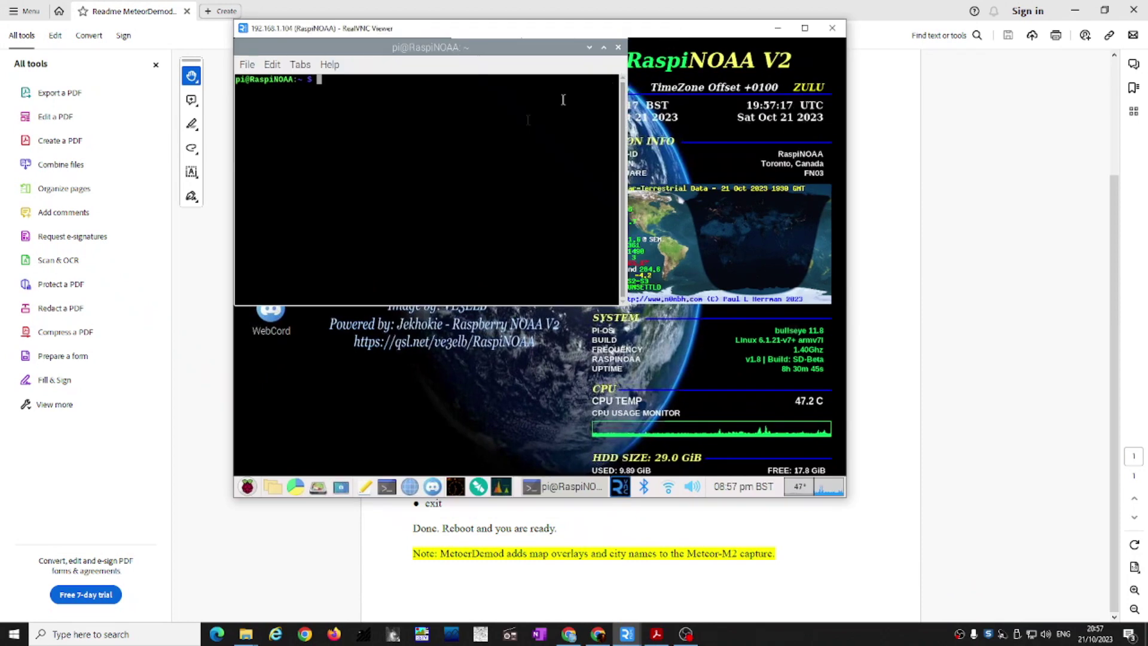
Step: Check the current directory with pwd and cd into raspberry-noaa-v2
text(pwd)
key(Return)
text(cd ras)
key(Tab)
key(Return)
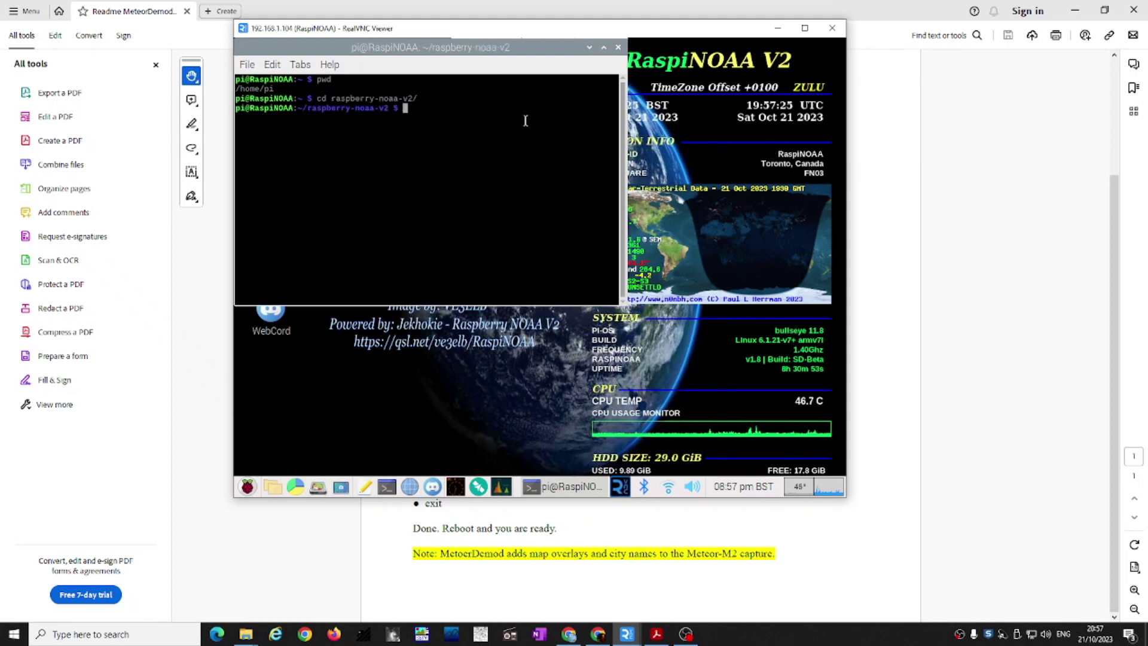
mouse_move(611, 30)
mouse_down()
mouse_move(636, 4)
mouse_move(658, 3)
mouse_move(609, 9)
mouse_up()
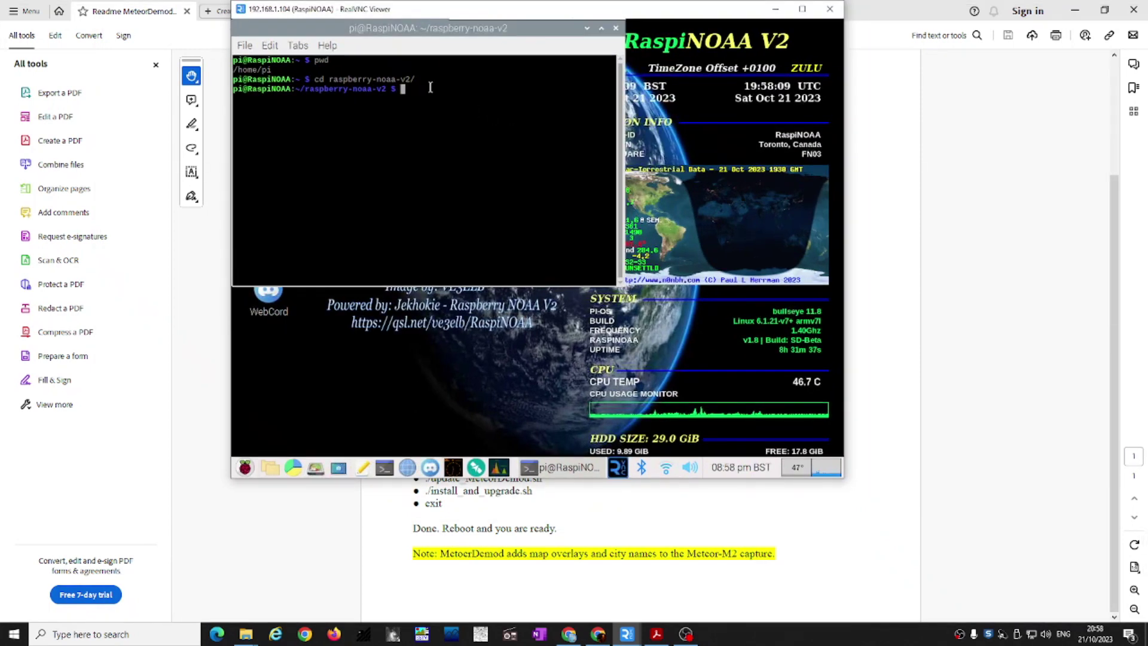
Step: Run ./update_MeteorDemod.sh from raspberry-noaa-v2 and let it finish installing
text(./update_)
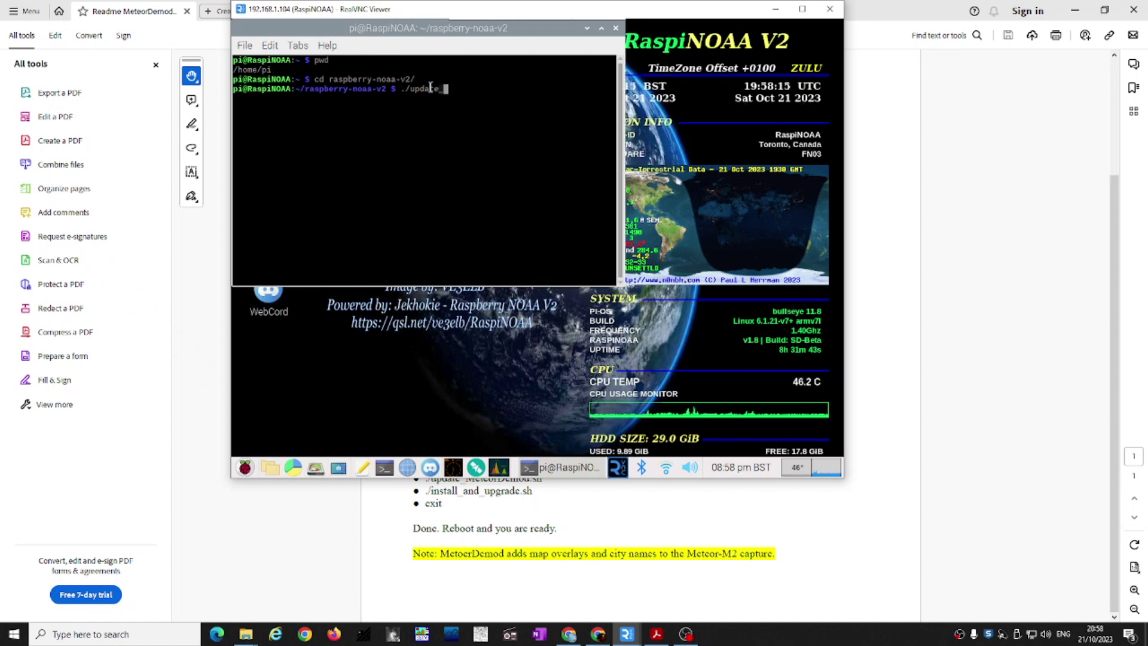
text(MeteorDemod.sh)
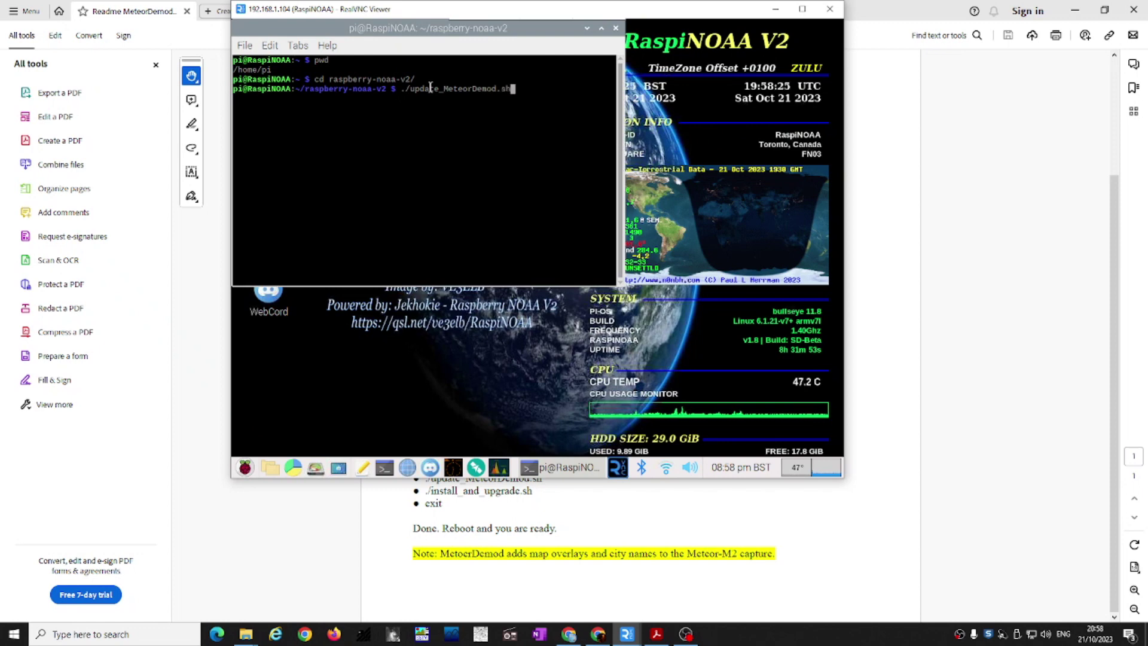
key(Return)
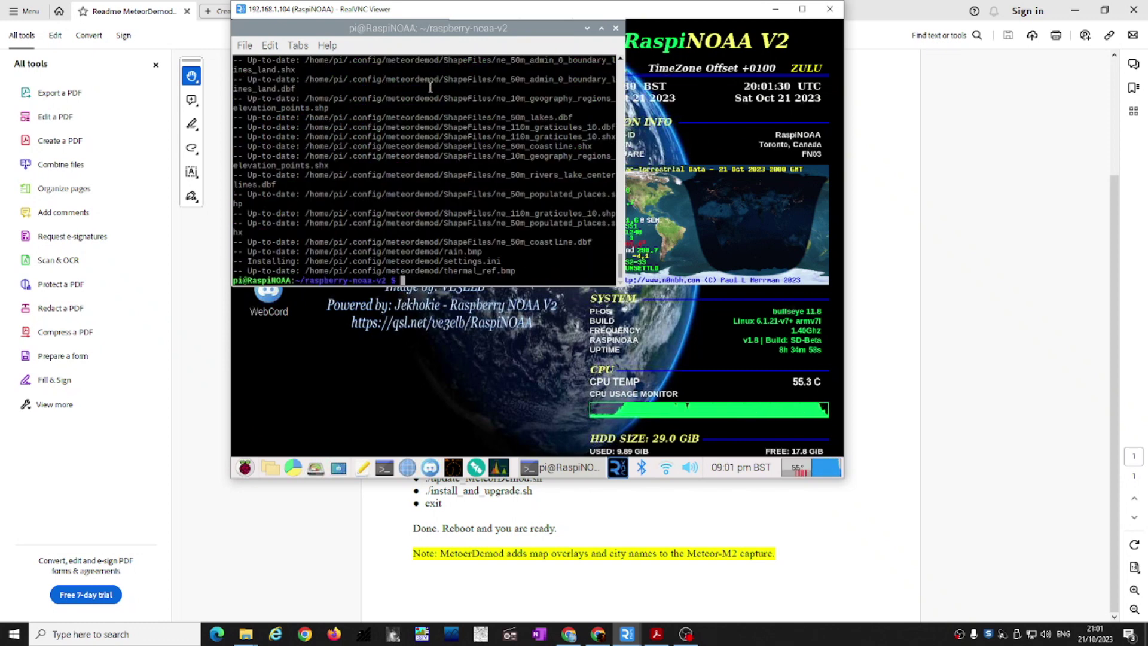
Step: Rerun ./install_and_upgrade.sh until it reports success, then type reboot
text(./)
text(in)
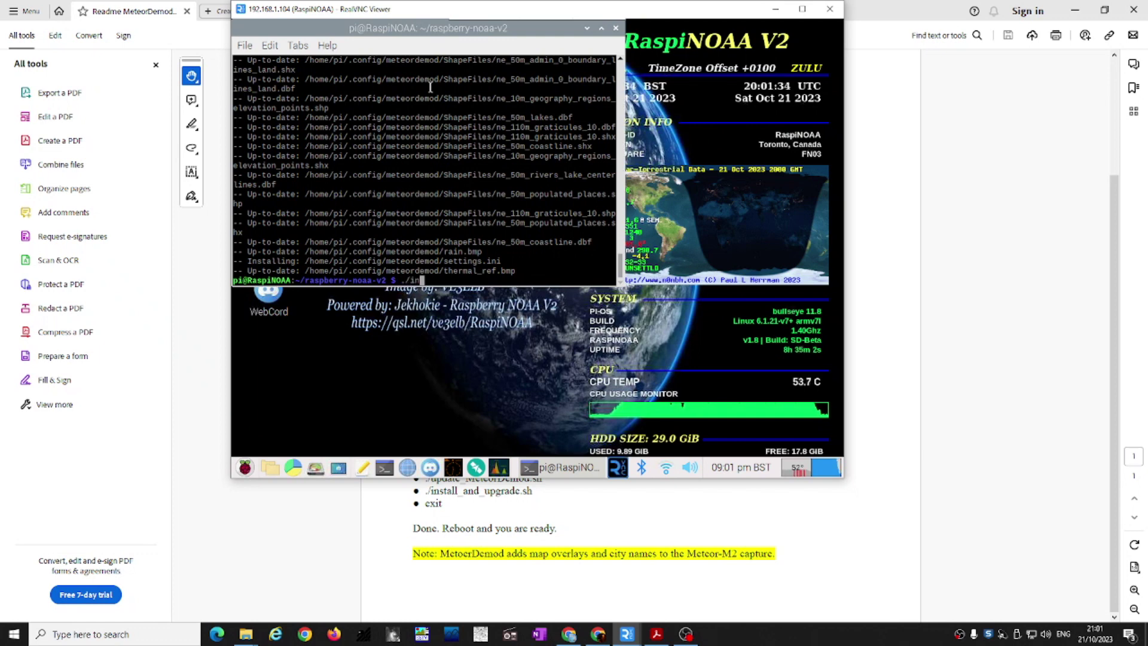
text(stall_and_)
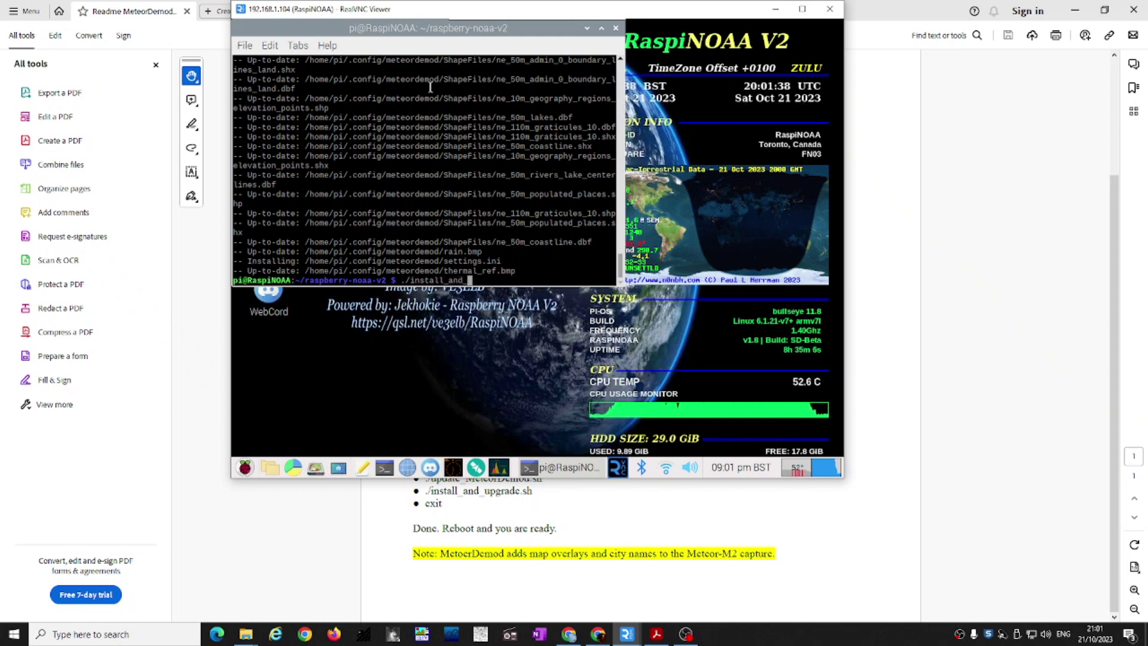
text(upgrade.sh)
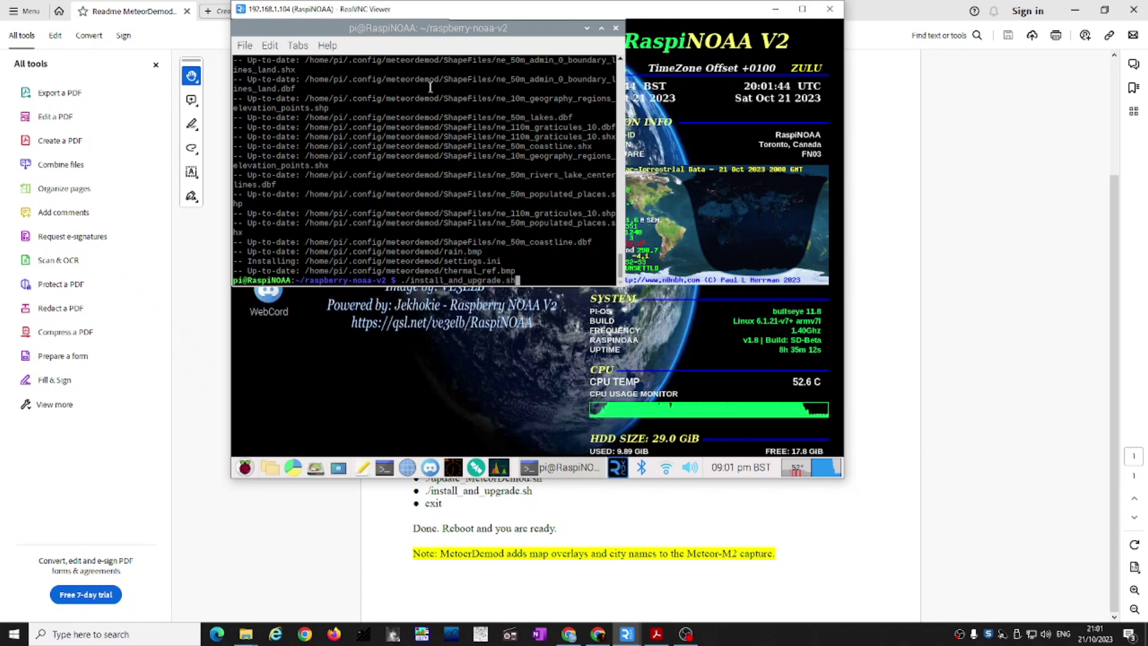
key(Return)
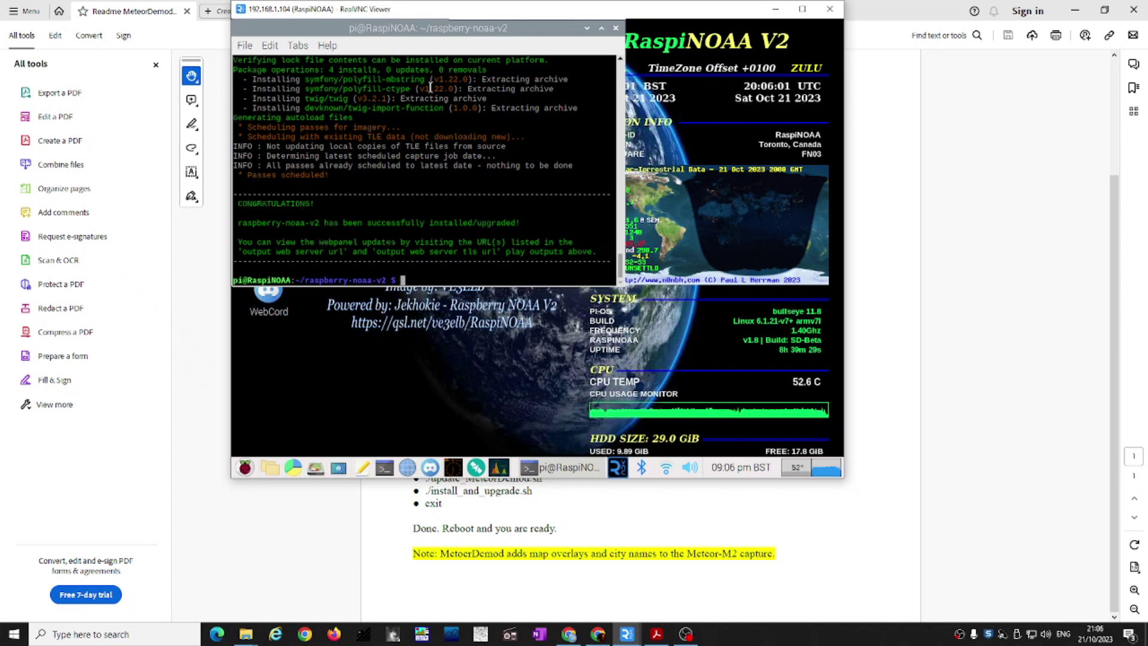
text(reboot)
Step: Execute the reboot so the Pi restarts and VNC Viewer tries to reconnect
key(Return)
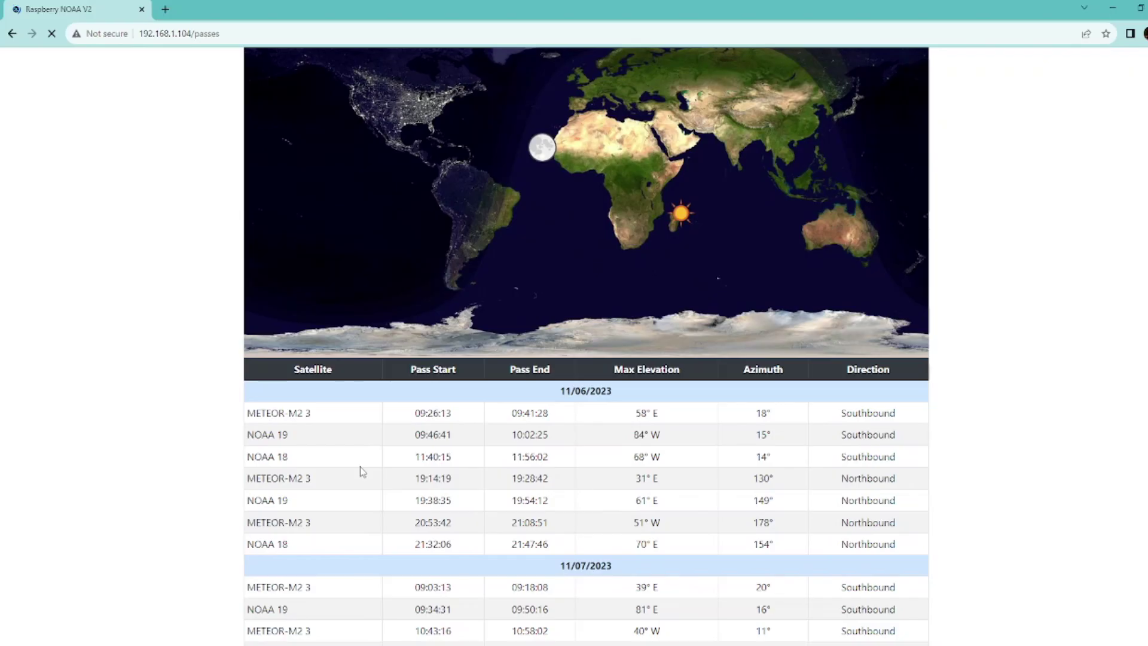
scroll(336, 277, up, 2)
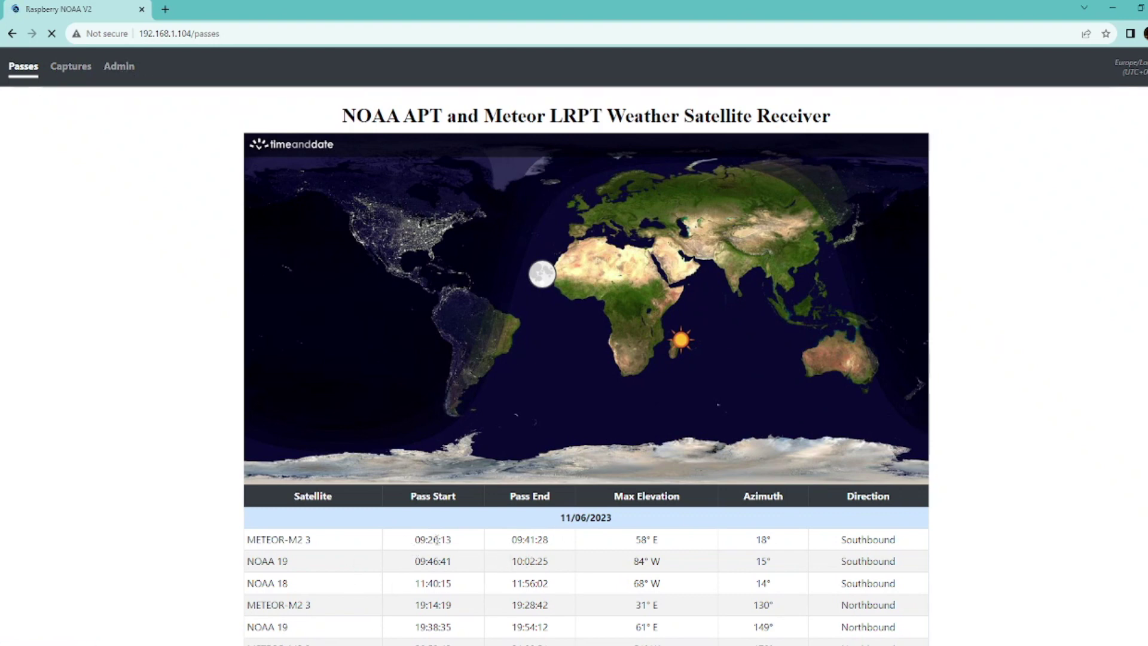
scroll(431, 544, down, 1)
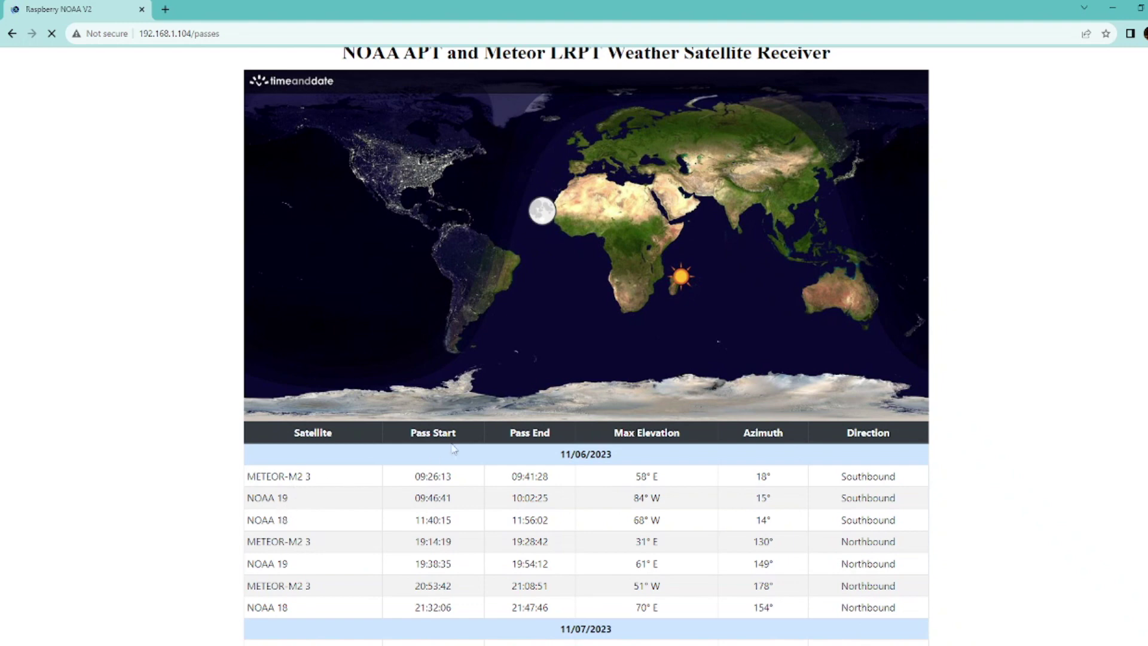
scroll(505, 478, down, 3)
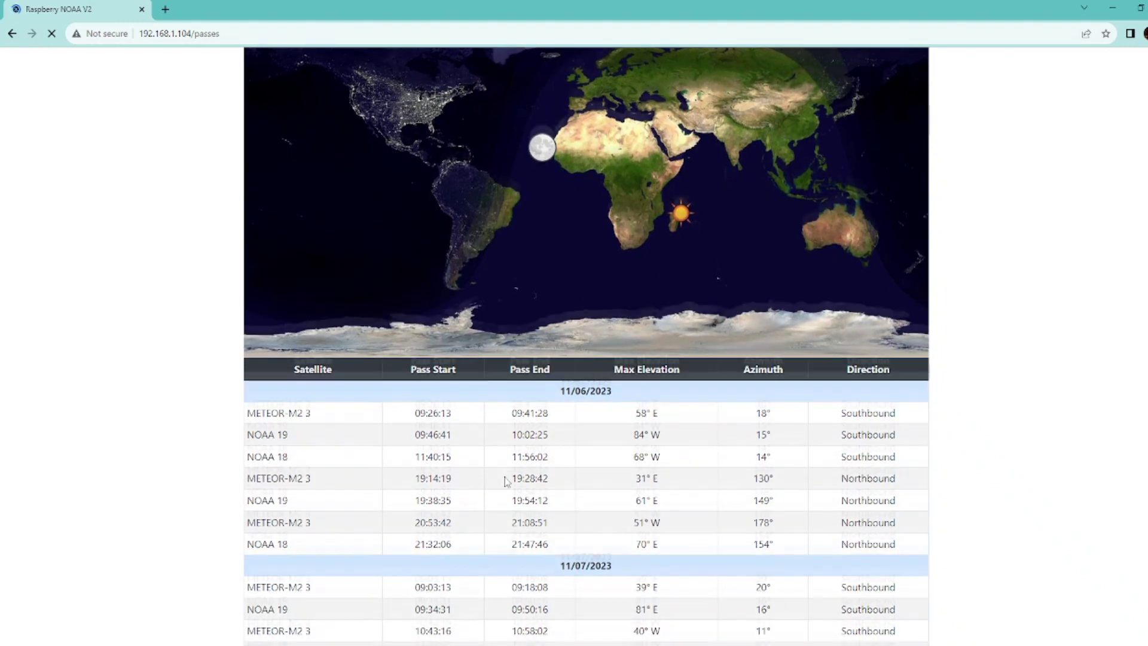
scroll(505, 478, down, 3)
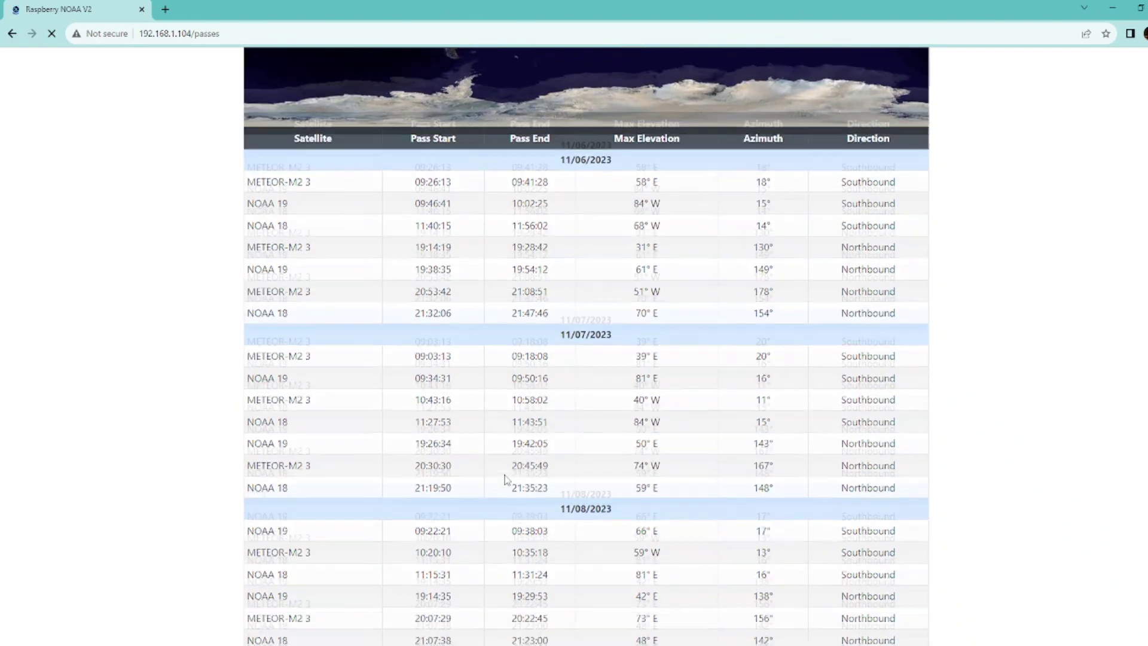
scroll(505, 479, down, 5)
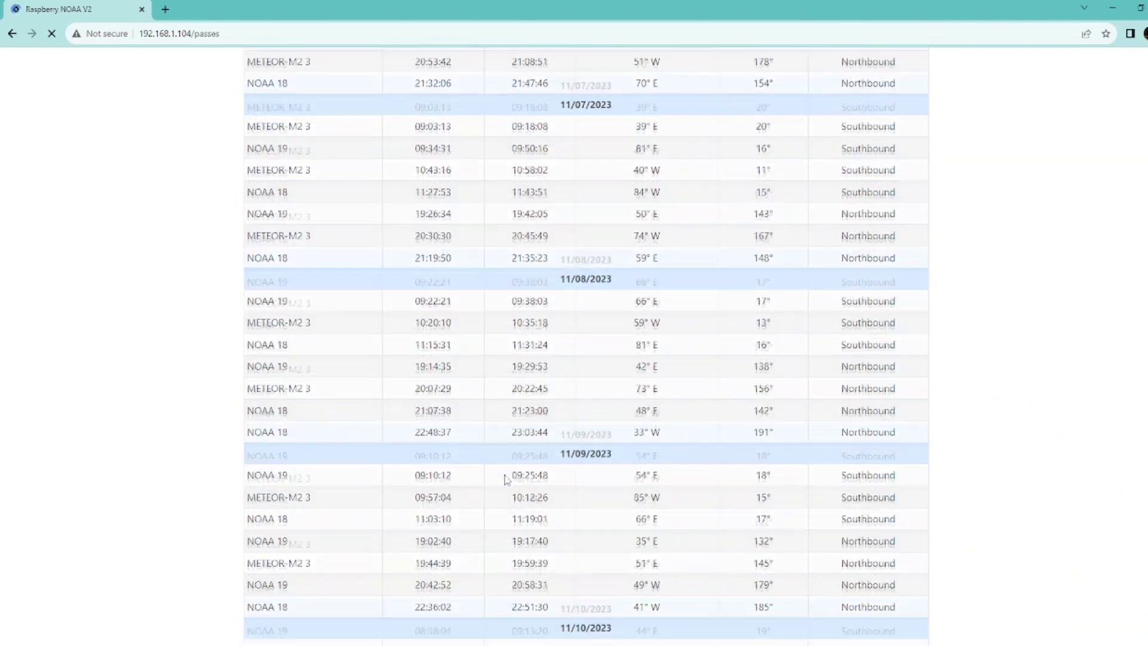
scroll(505, 478, down, 1)
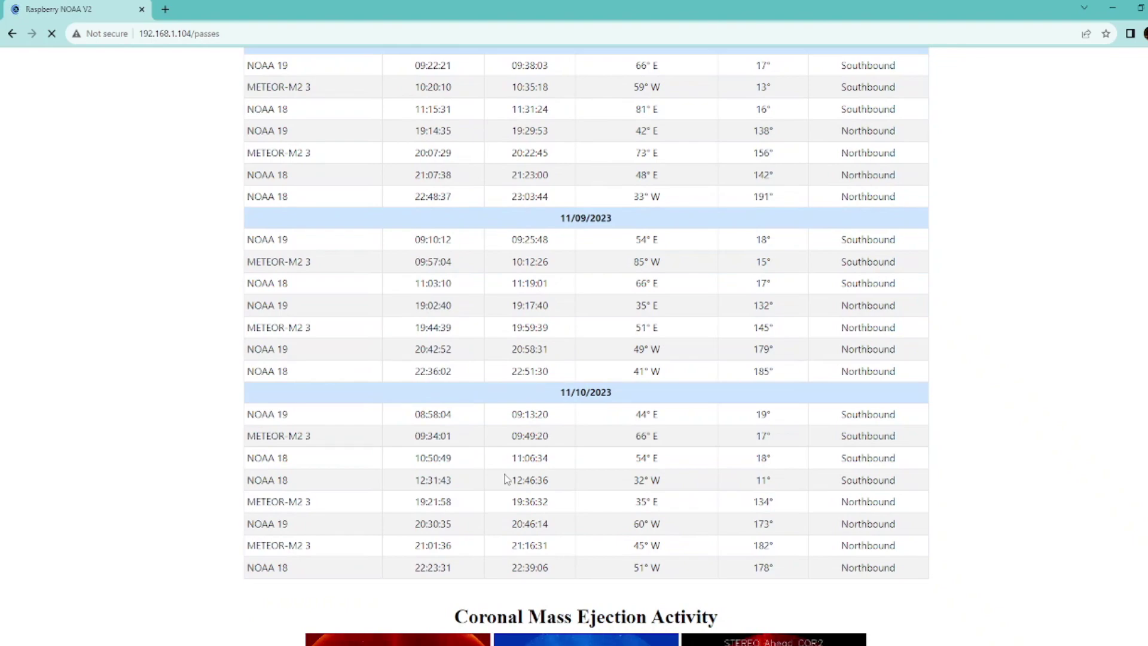
scroll(504, 479, up, 8)
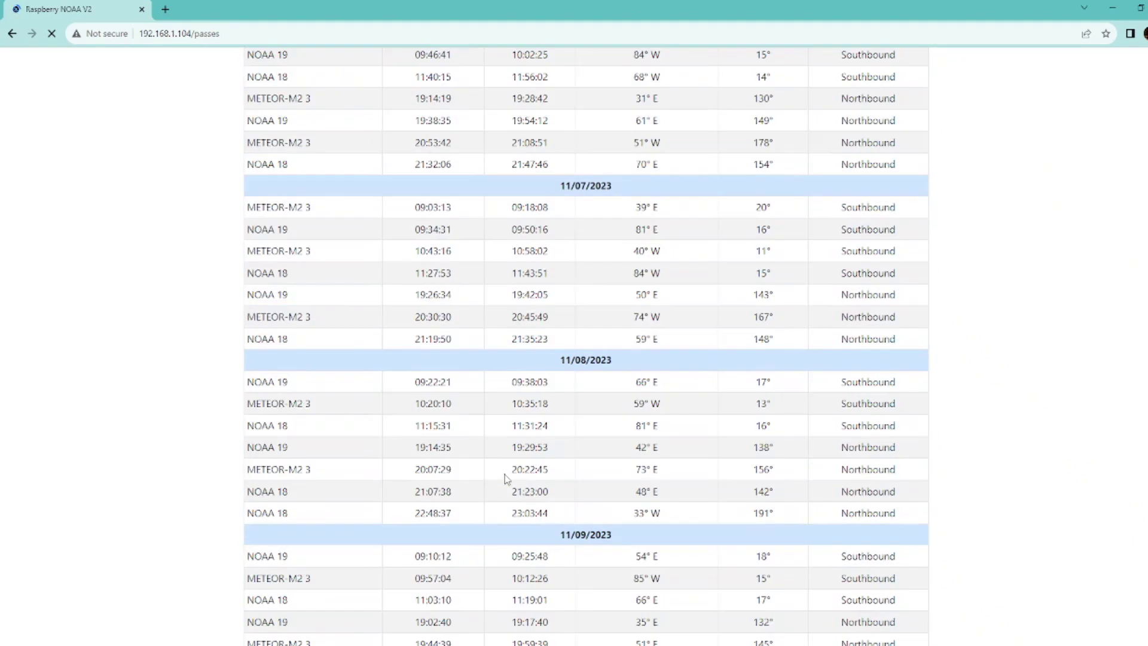
scroll(504, 478, up, 5)
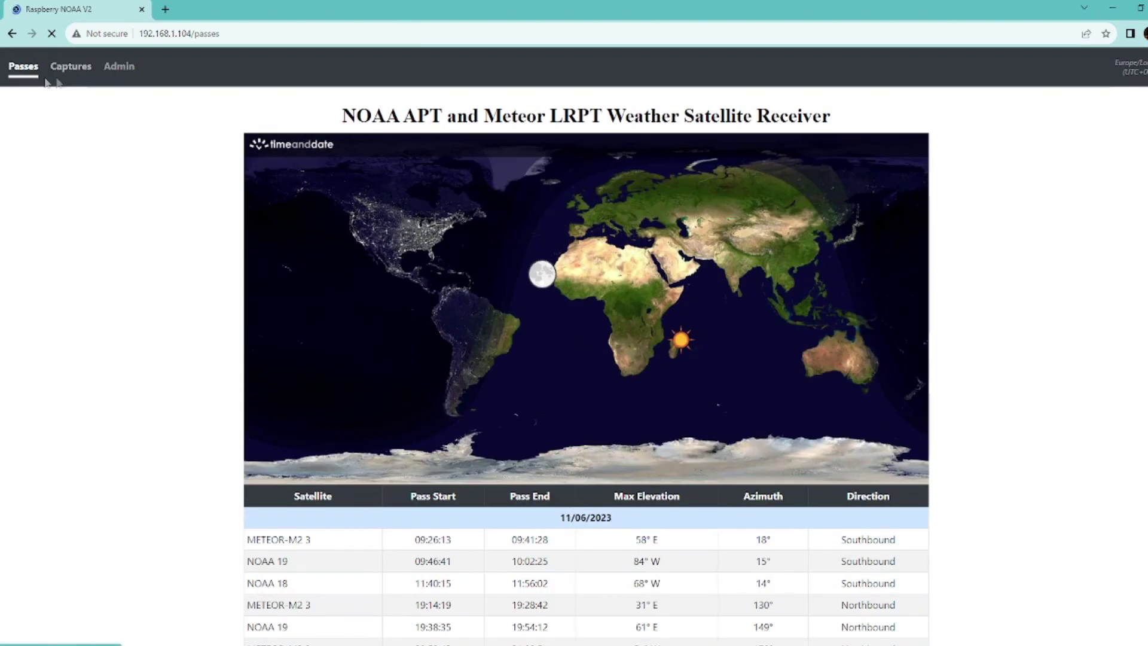
Step: Open the Captures list and view the METEOR-M2 3 capture's image set
click(67, 74)
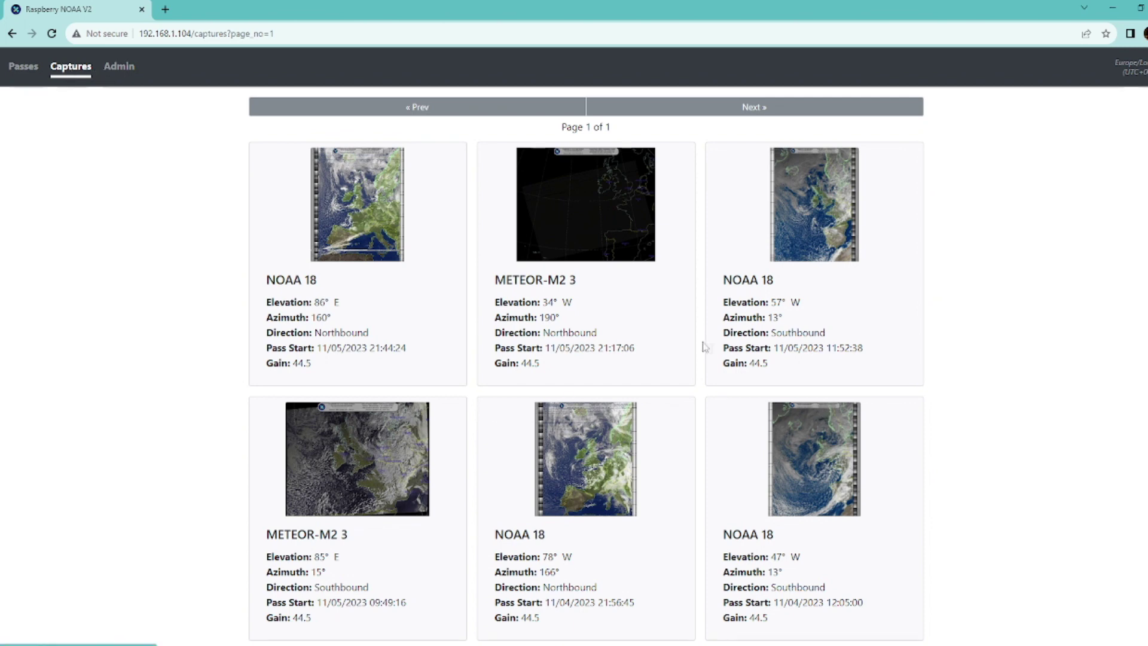
scroll(733, 339, down, 3)
scroll(734, 340, up, 3)
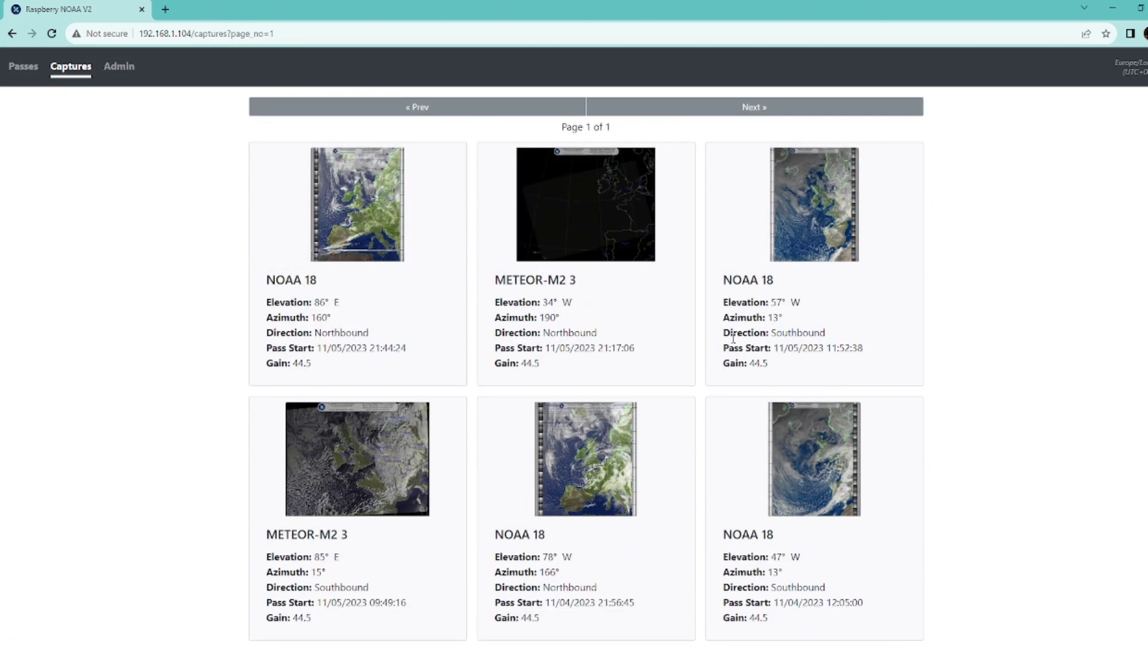
click(581, 206)
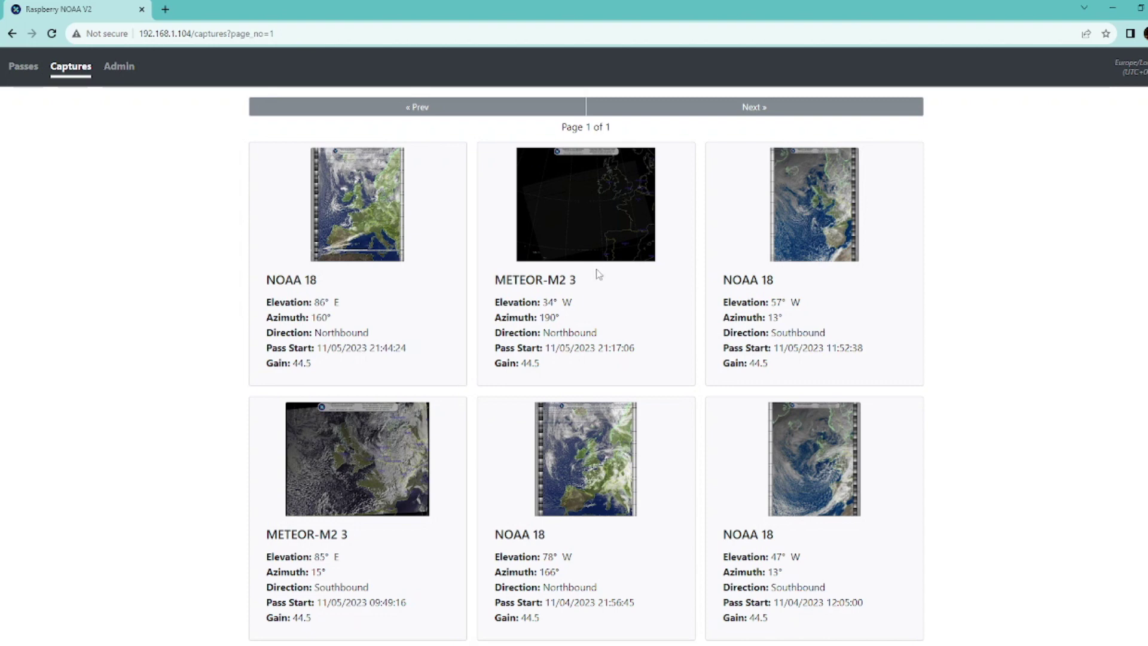
click(634, 250)
scroll(585, 464, down, 5)
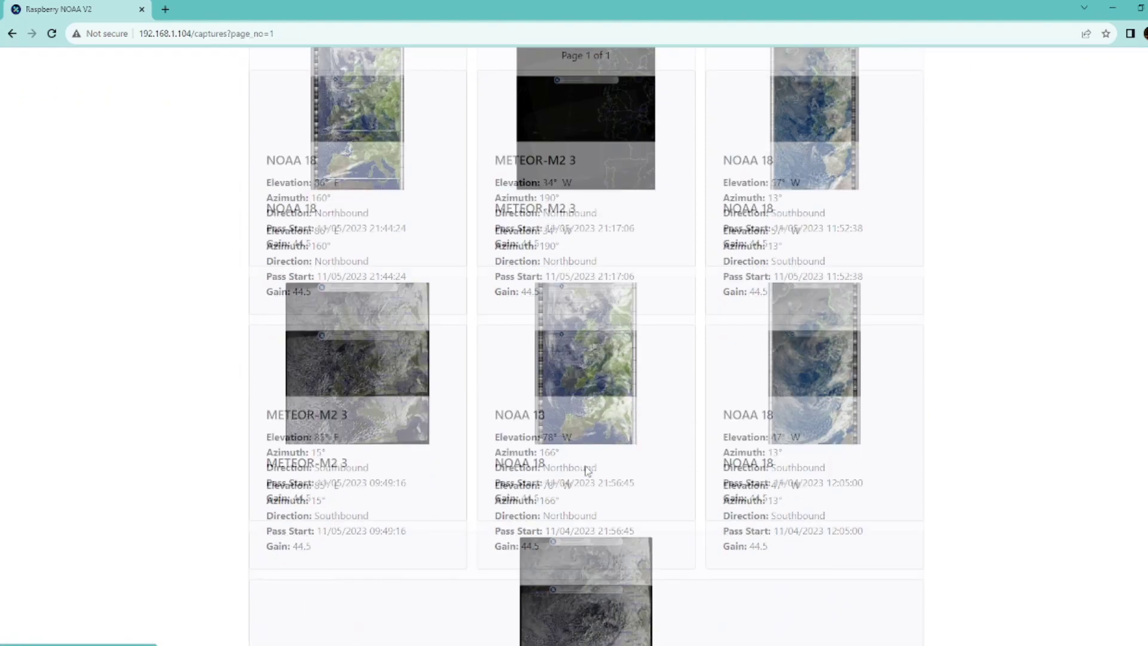
scroll(585, 464, up, 4)
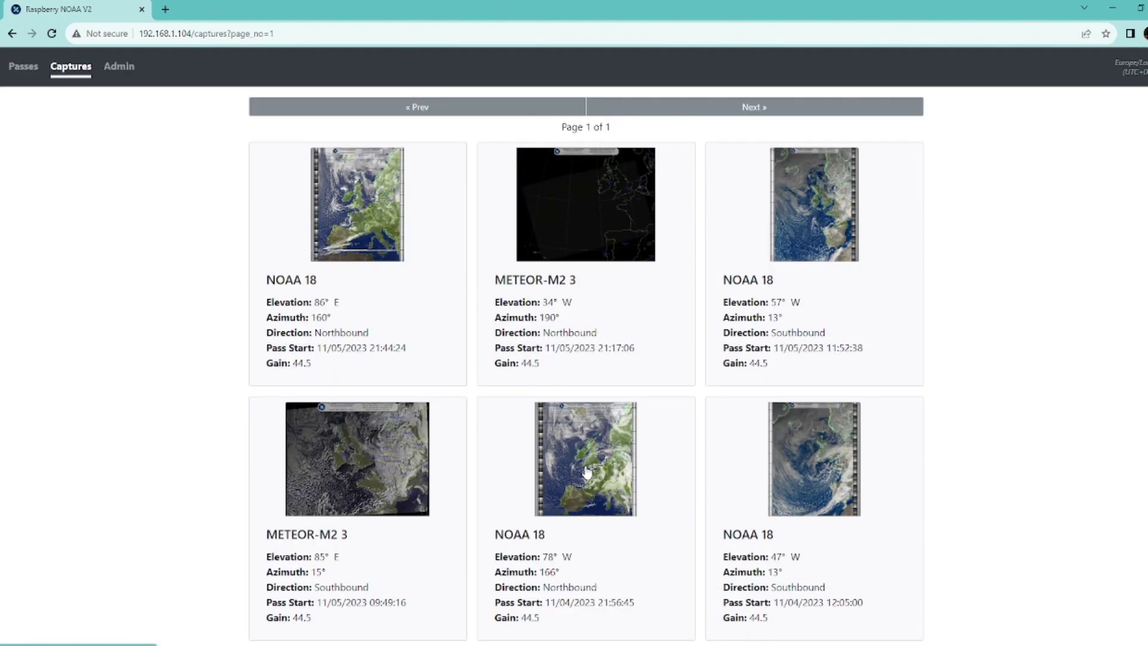
Step: View the first NOAA 18 pass's full-size MCIR image, then return to Captures
click(361, 221)
click(606, 202)
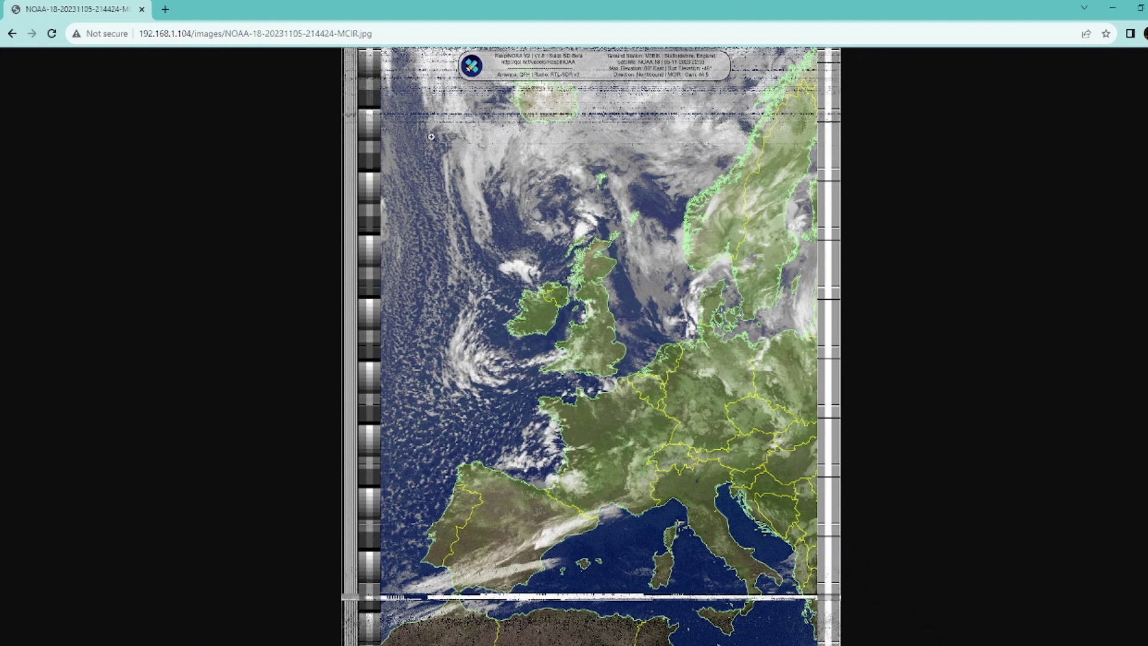
click(10, 34)
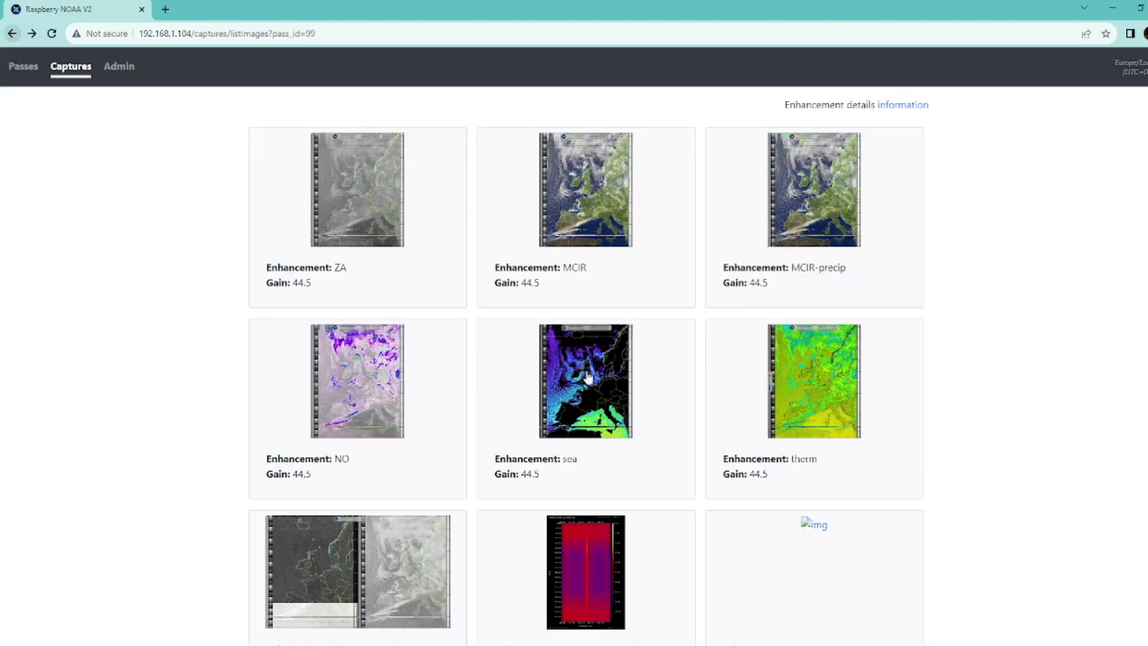
scroll(703, 377, down, 3)
scroll(703, 377, up, 3)
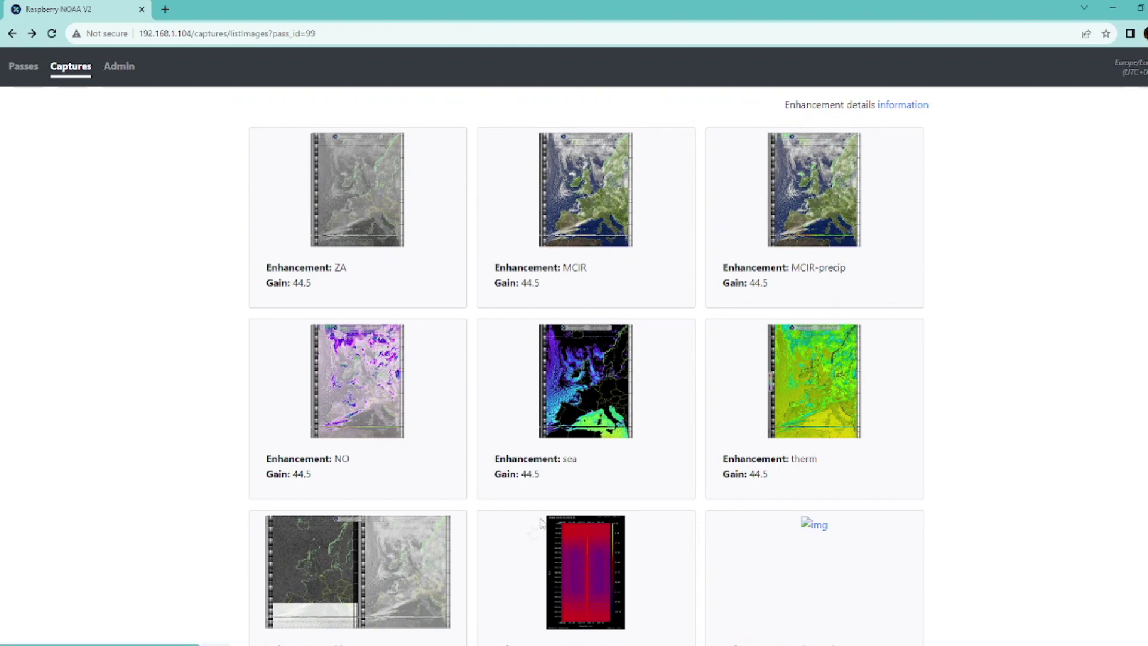
scroll(840, 443, down, 3)
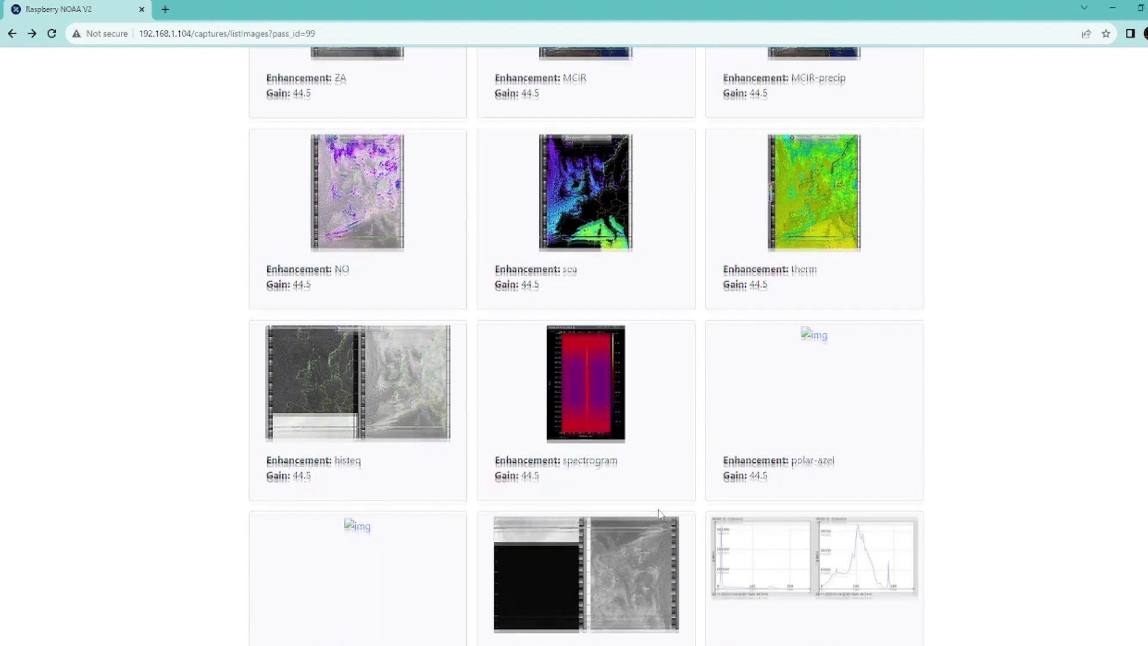
scroll(659, 514, up, 3)
click(71, 67)
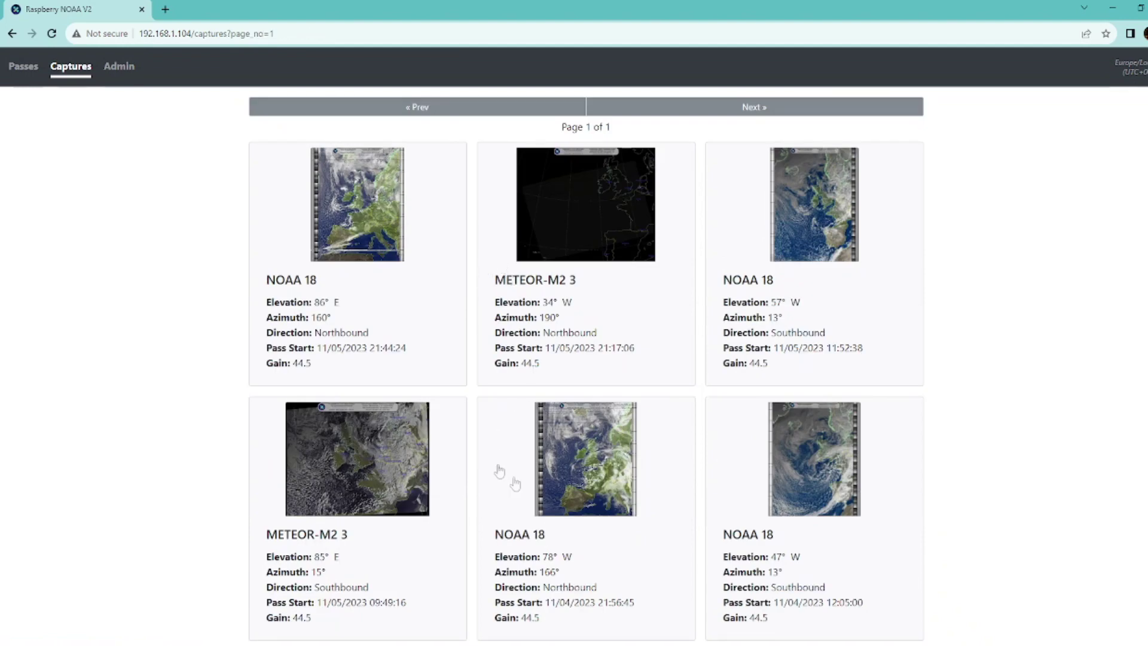
click(377, 436)
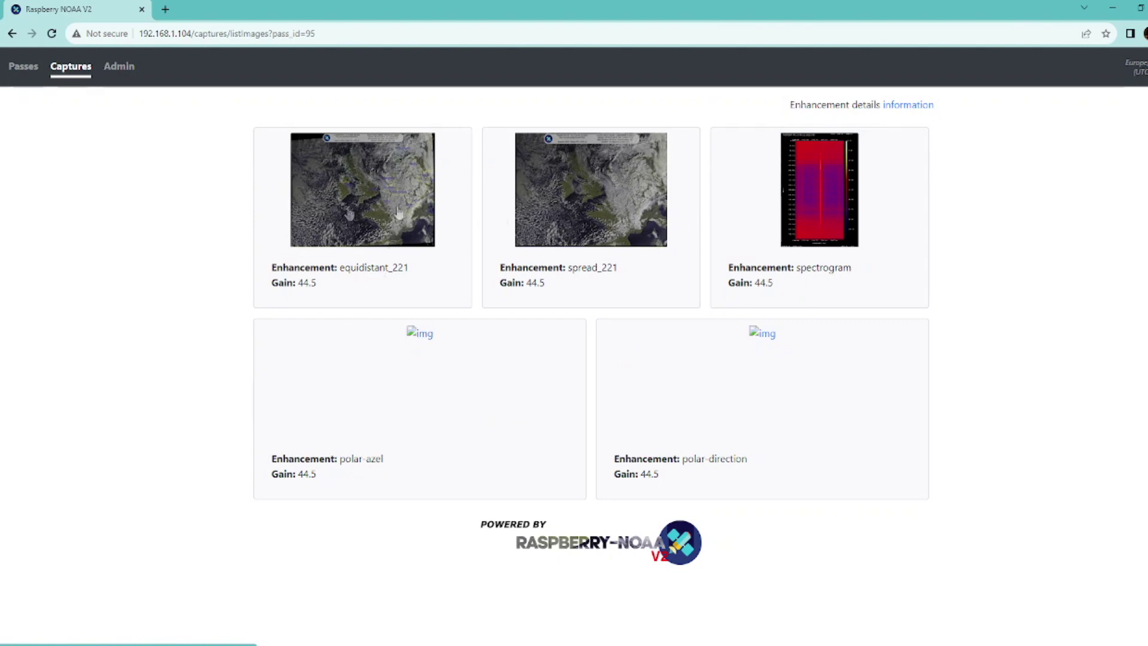
click(551, 212)
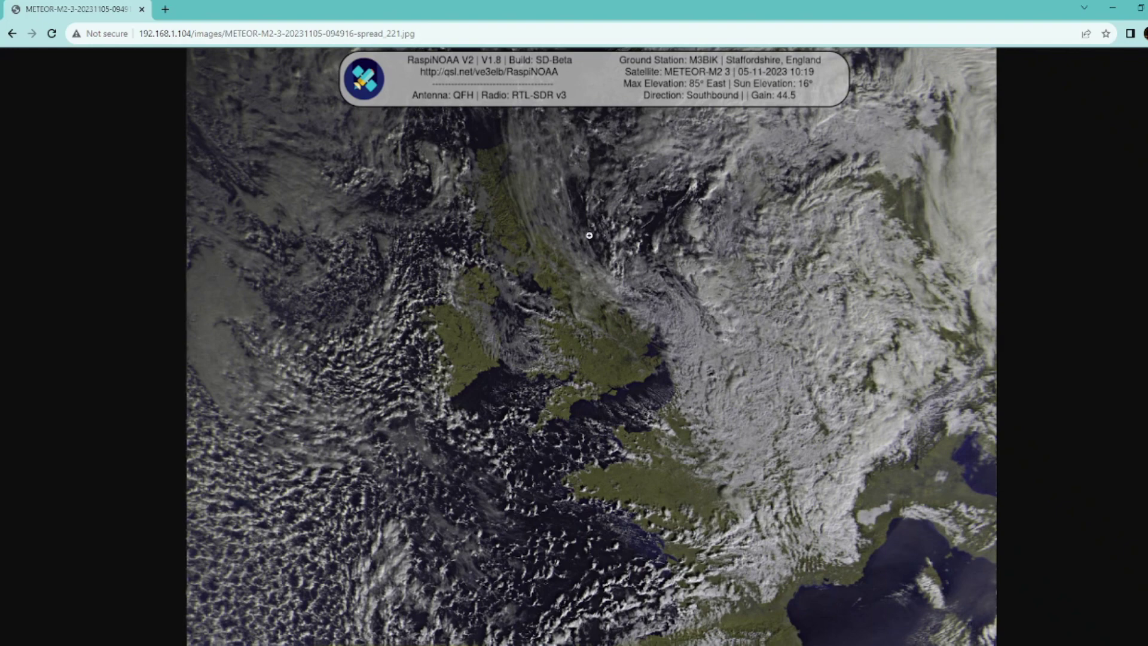
click(11, 35)
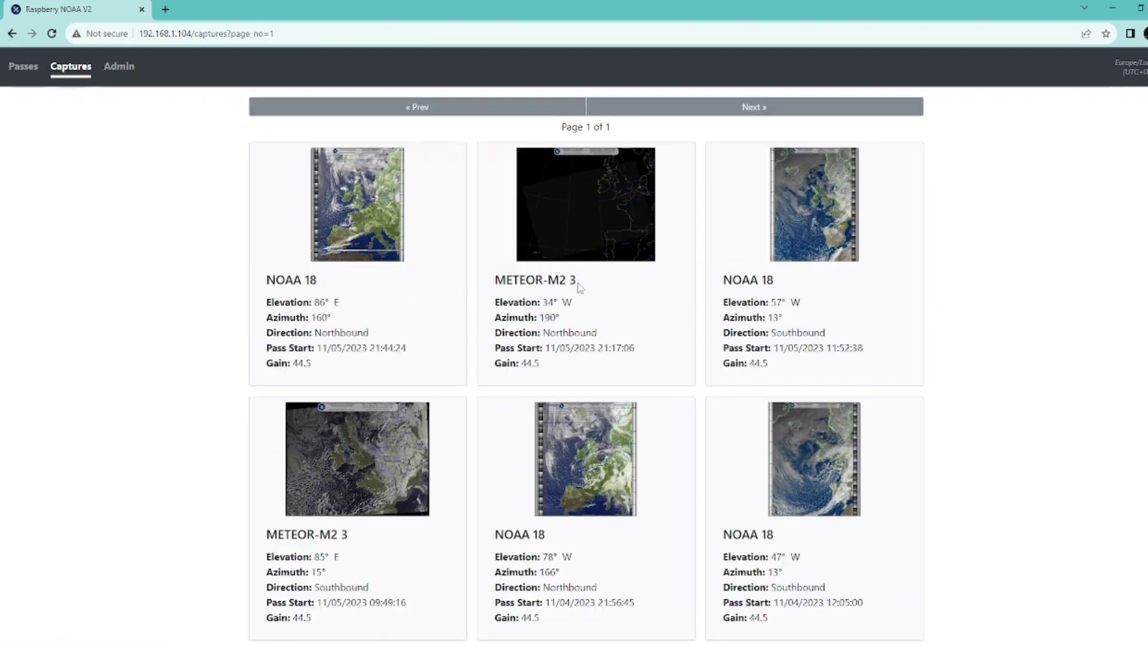
Step: Delete the METEOR-M2 3 capture of 11/05/2023 21:17:06 from Admin, then go back to Captures
click(626, 250)
click(118, 67)
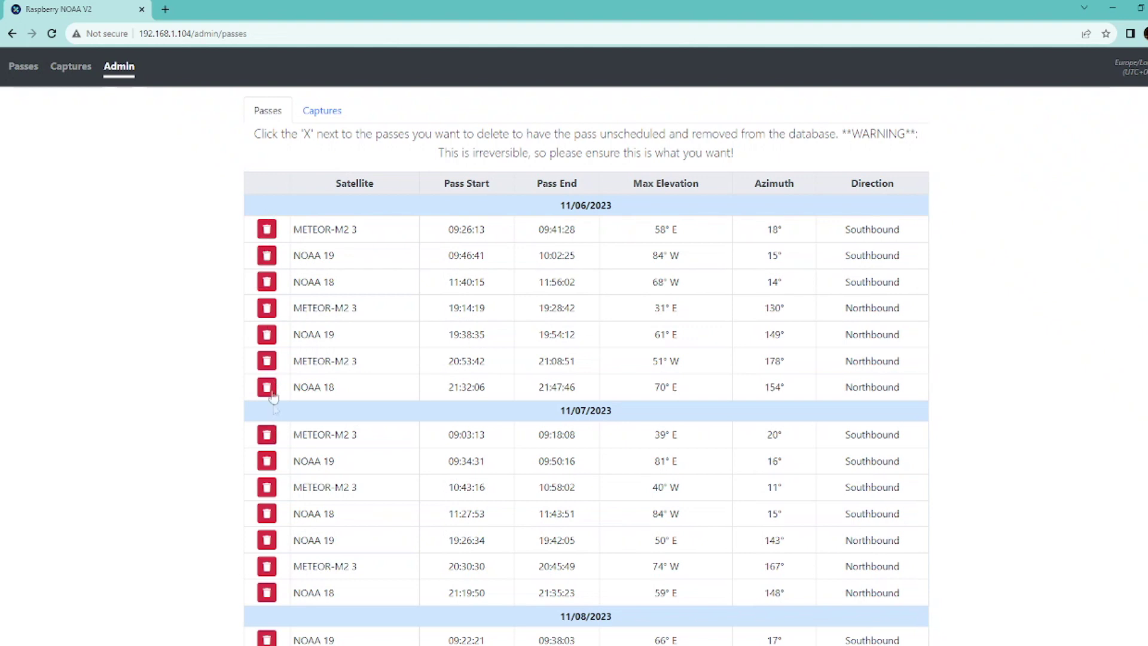
click(322, 113)
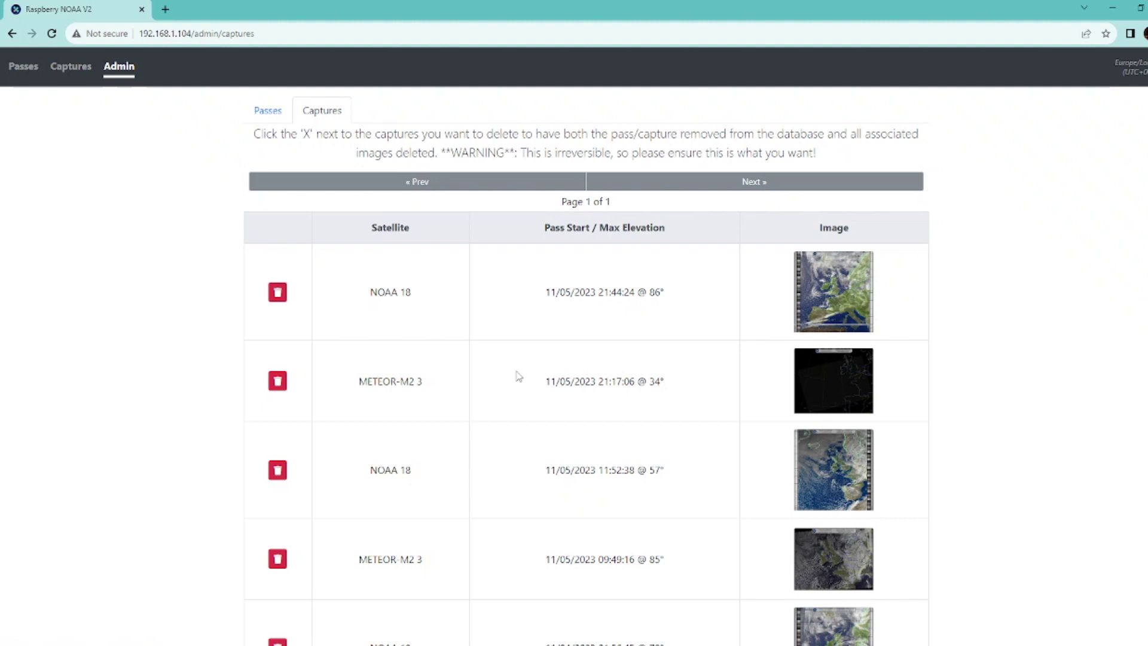
click(278, 381)
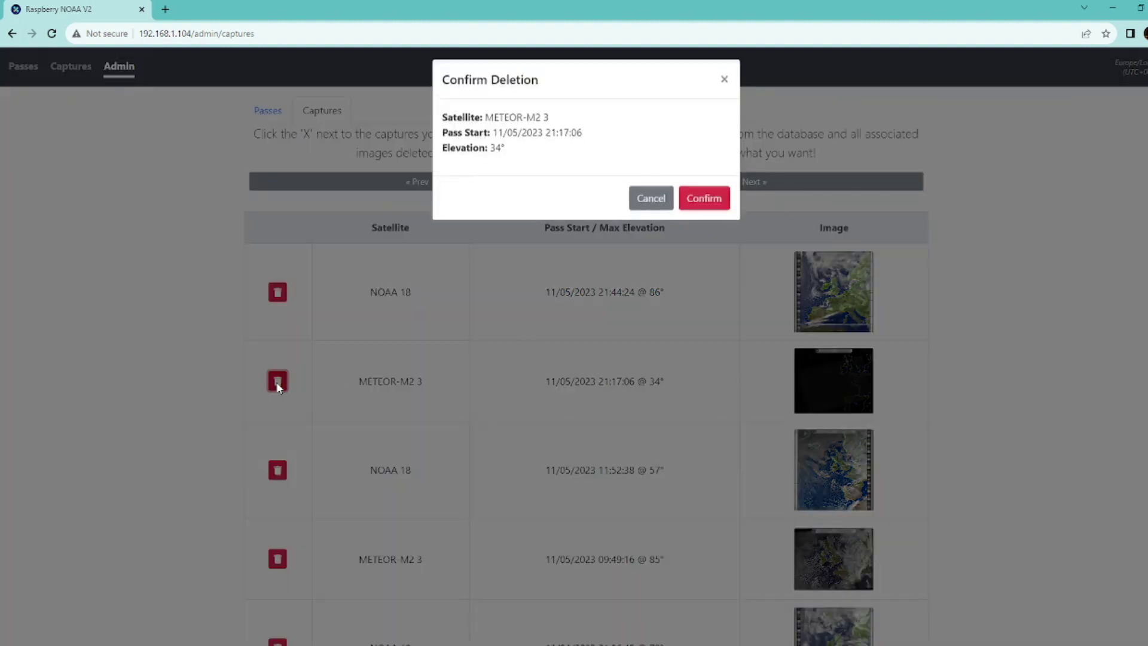
click(696, 212)
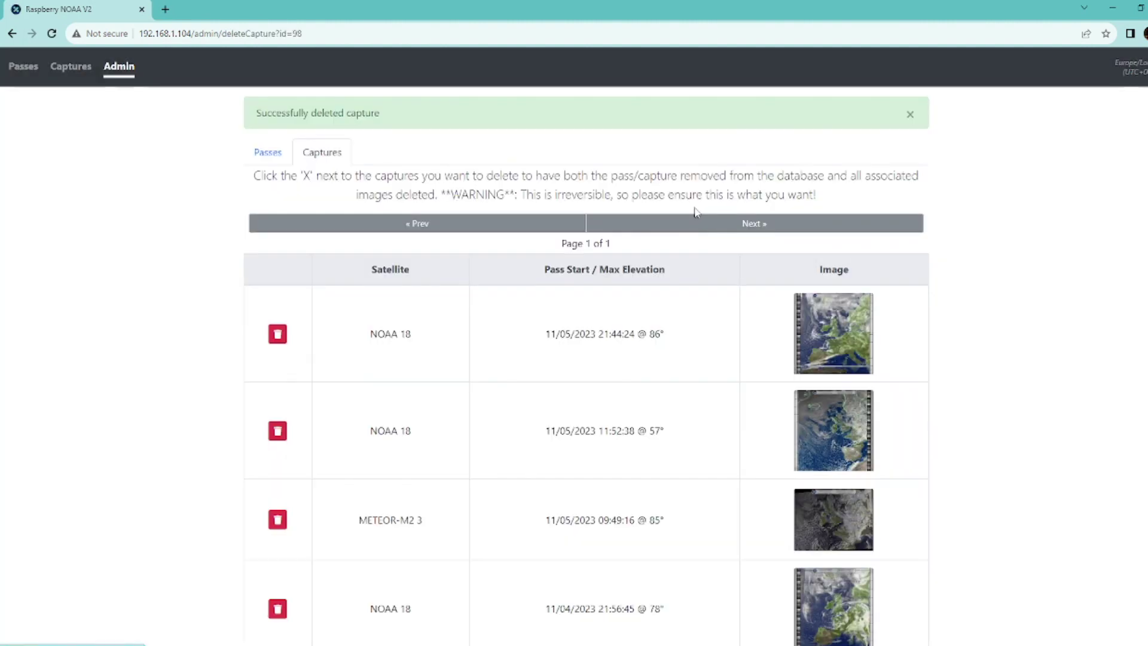
click(64, 68)
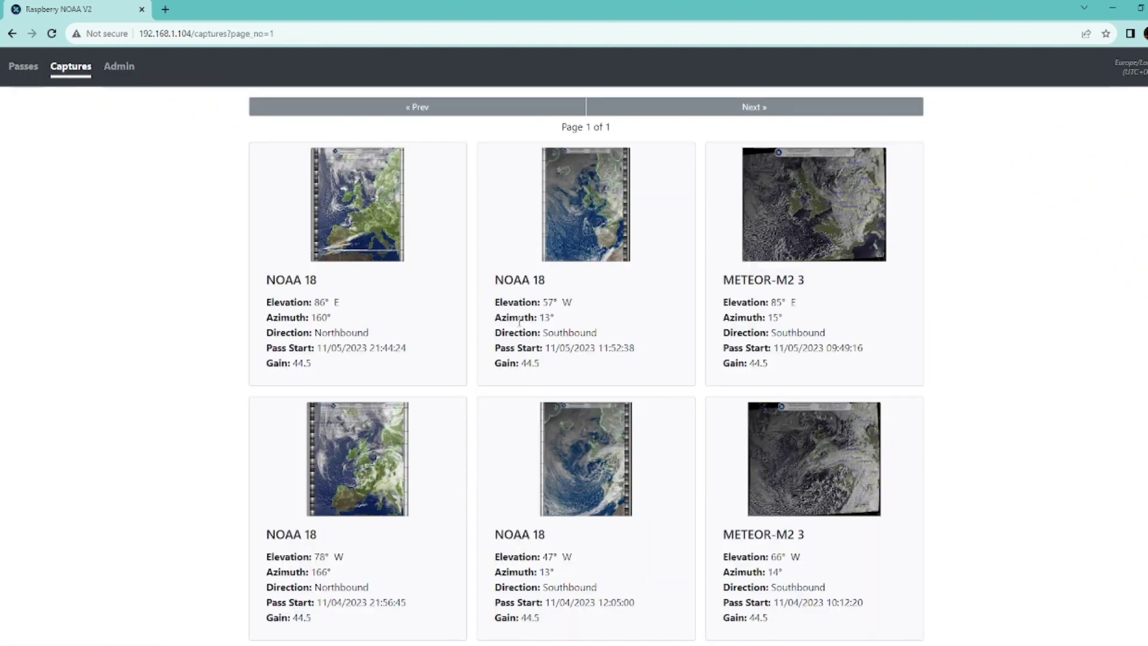
Step: Scroll through the remaining captures, then minimize the browser to show the Pi desktop
scroll(519, 322, down, 1)
scroll(519, 321, up, 1)
scroll(979, 266, down, 1)
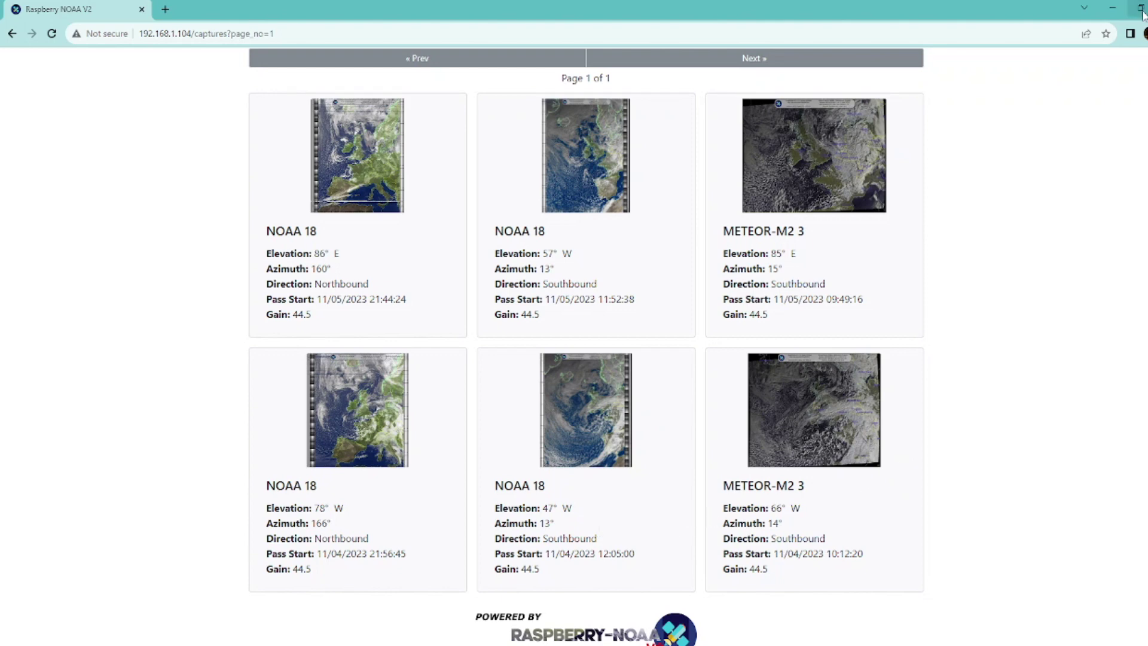
click(1113, 8)
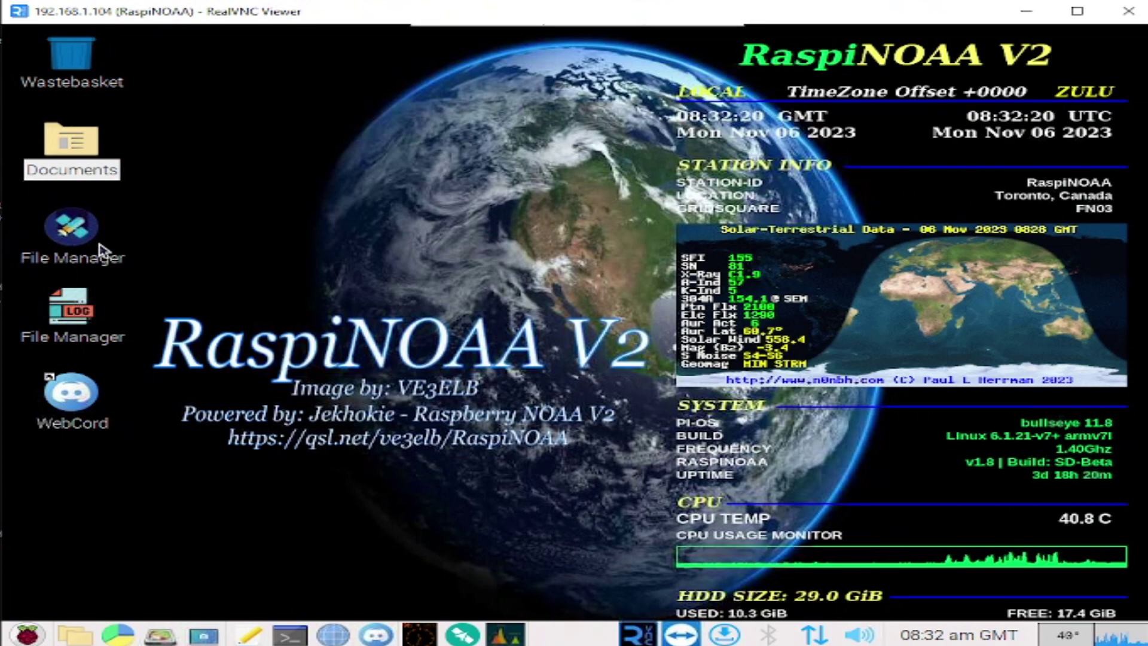
Step: Browse Documents > raspberry-noaa-v2 > config and open settings.yml in the Text Editor
double_click(96, 149)
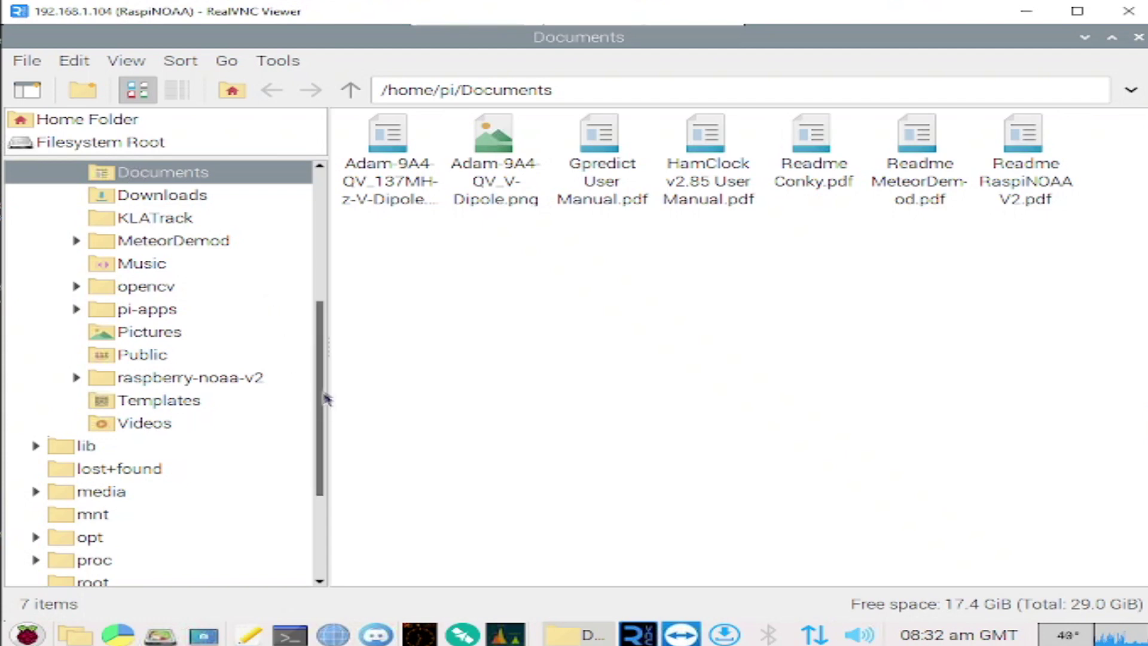
click(240, 380)
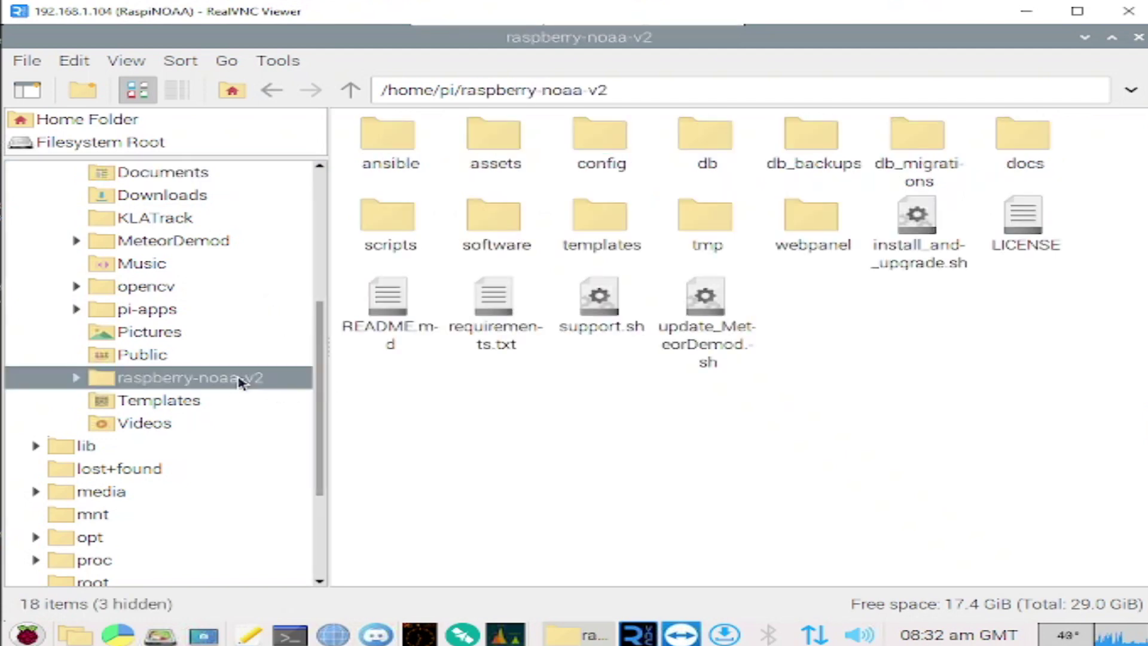
click(605, 148)
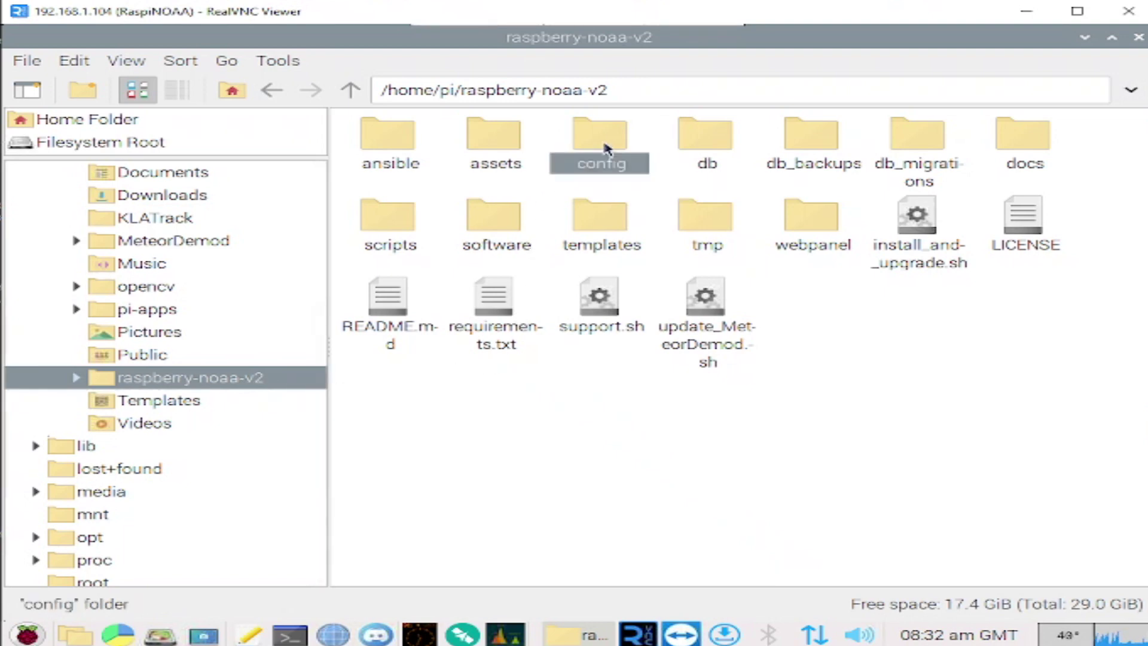
double_click(591, 136)
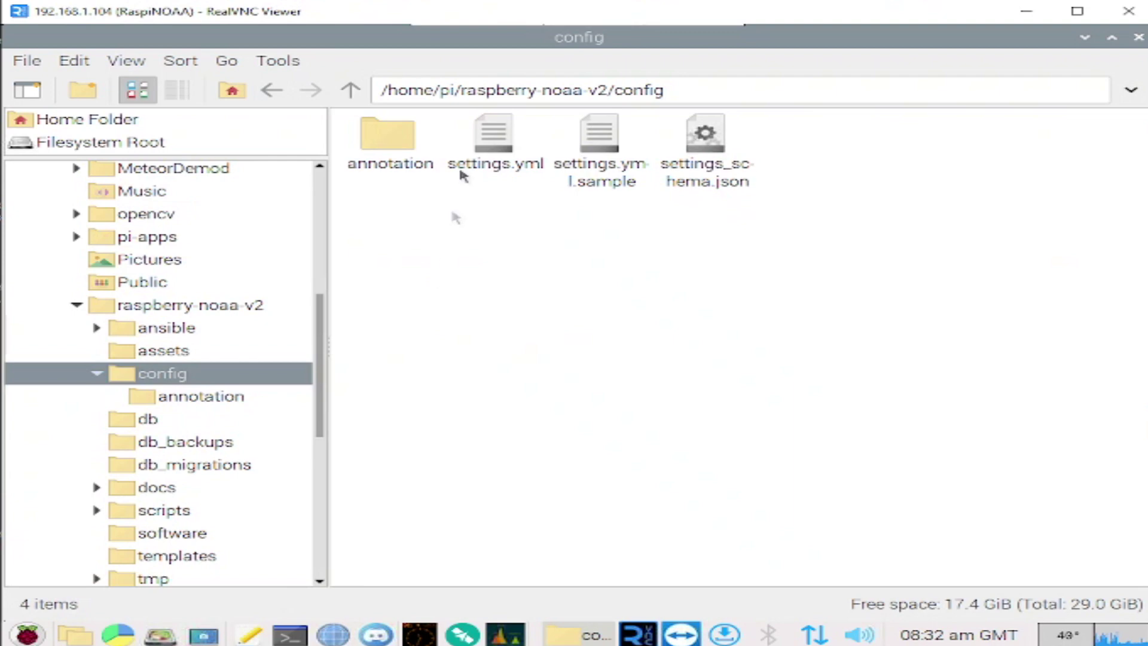
click(461, 172)
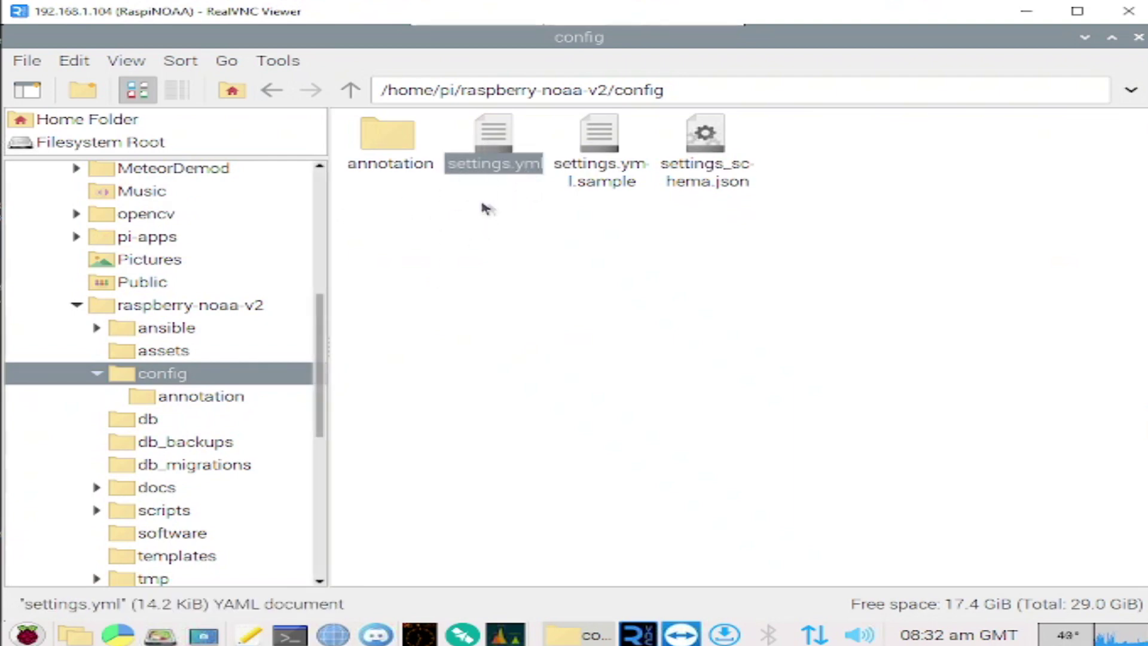
right_click(506, 164)
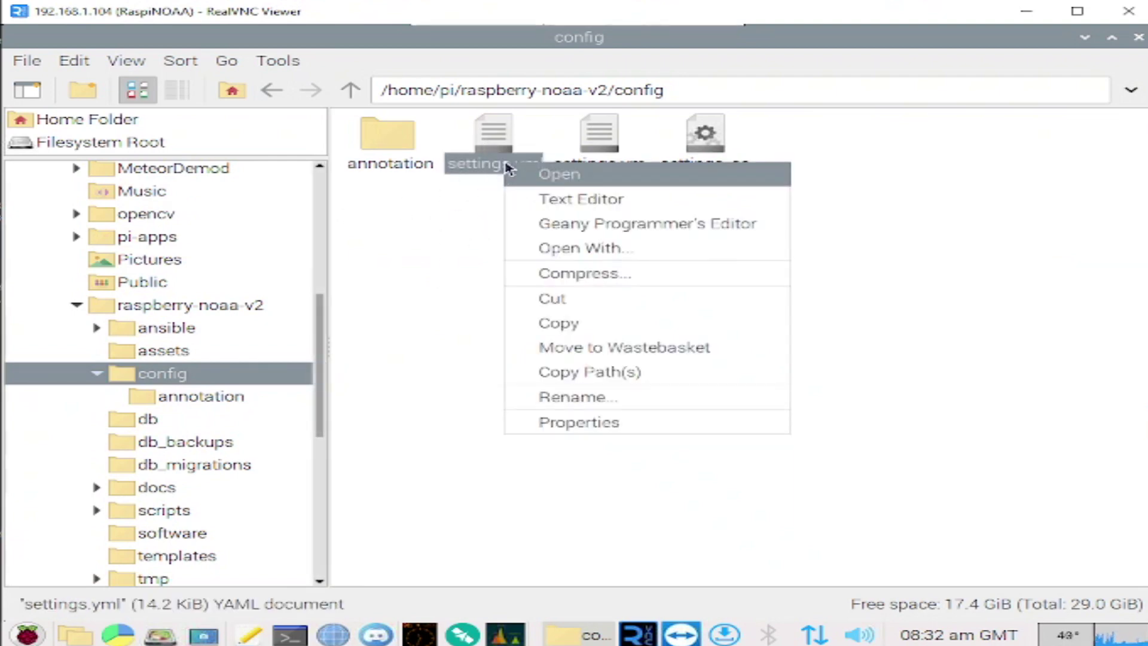
click(588, 201)
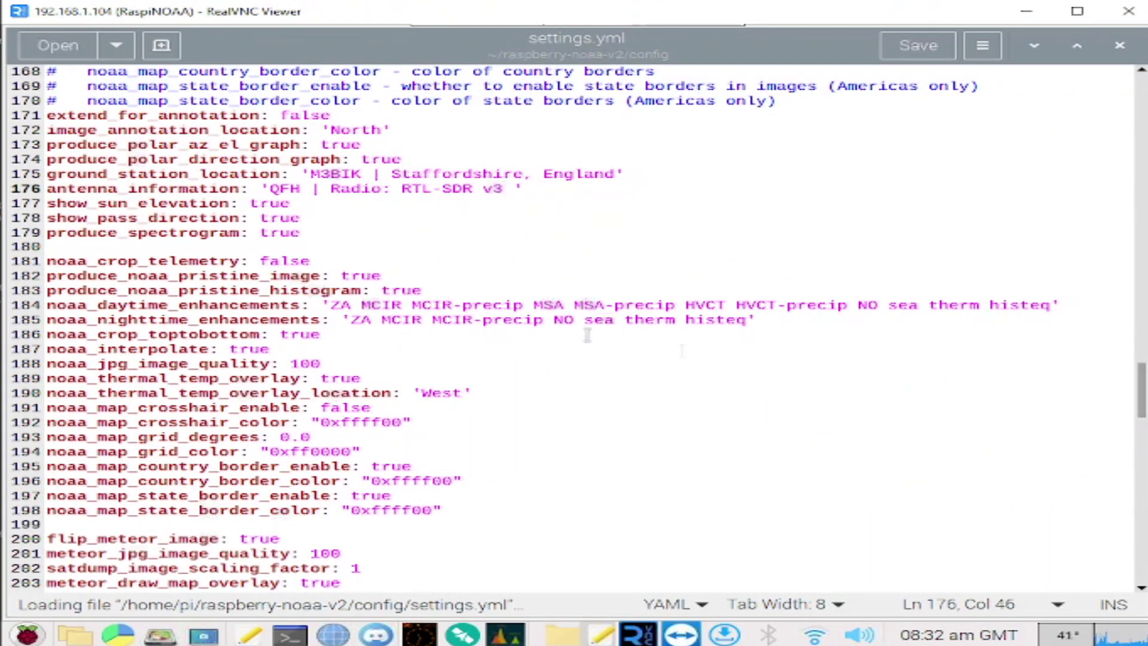
Step: Change delete_older_than_n on line 104 from 2 to 30
scroll(1125, 363, up, 8)
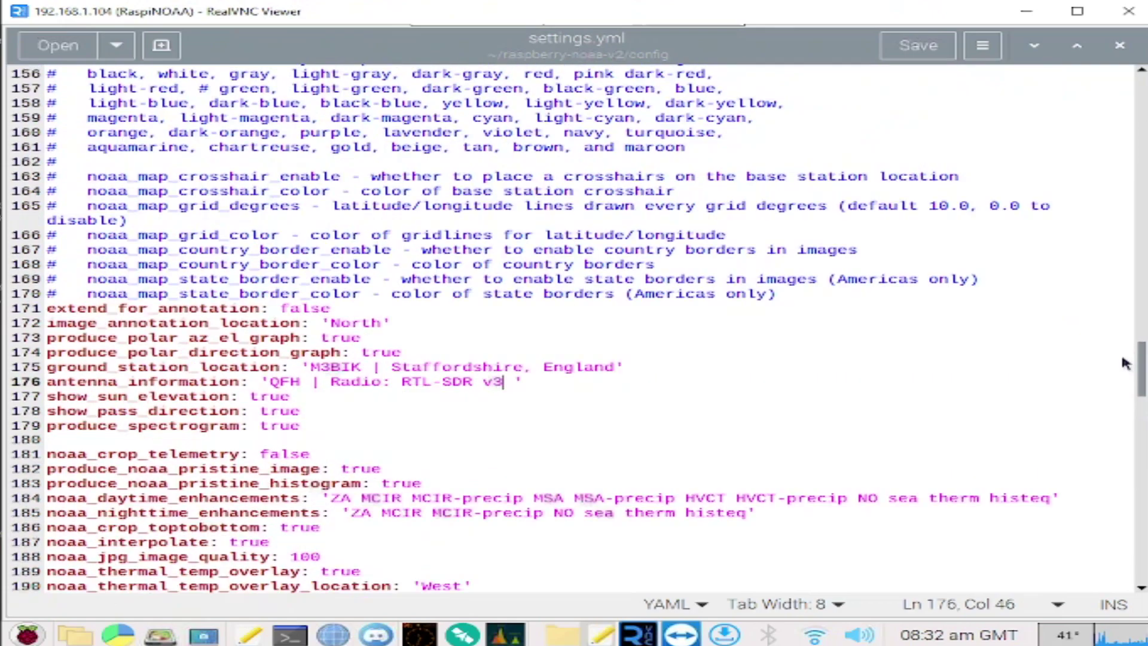
scroll(1126, 363, up, 13)
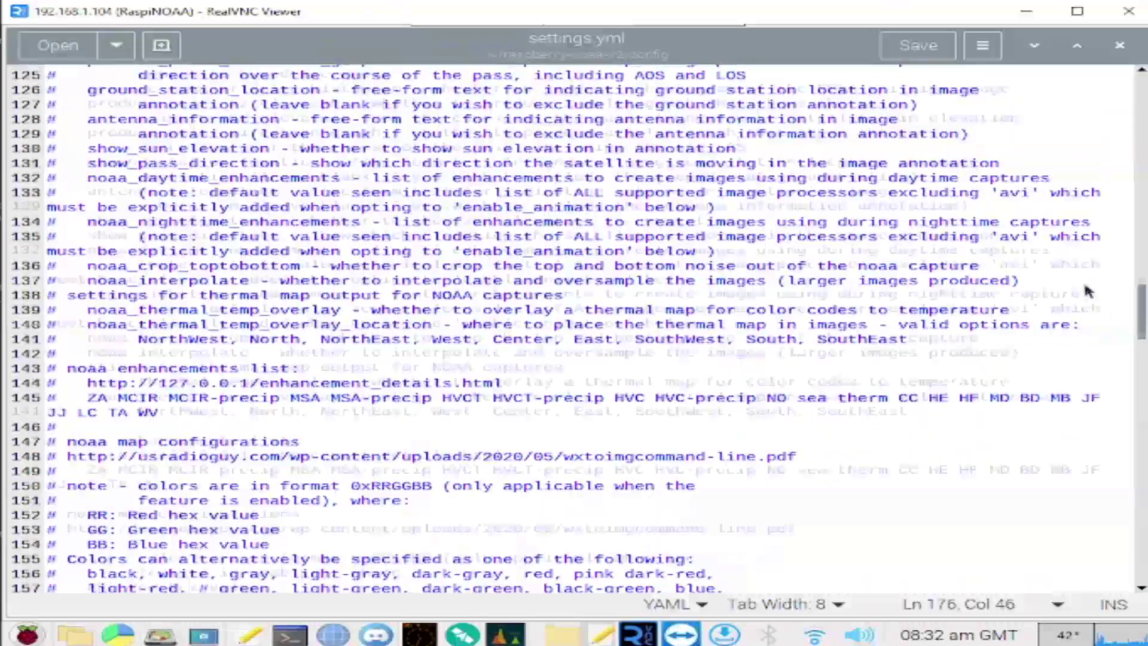
scroll(1080, 272, up, 4)
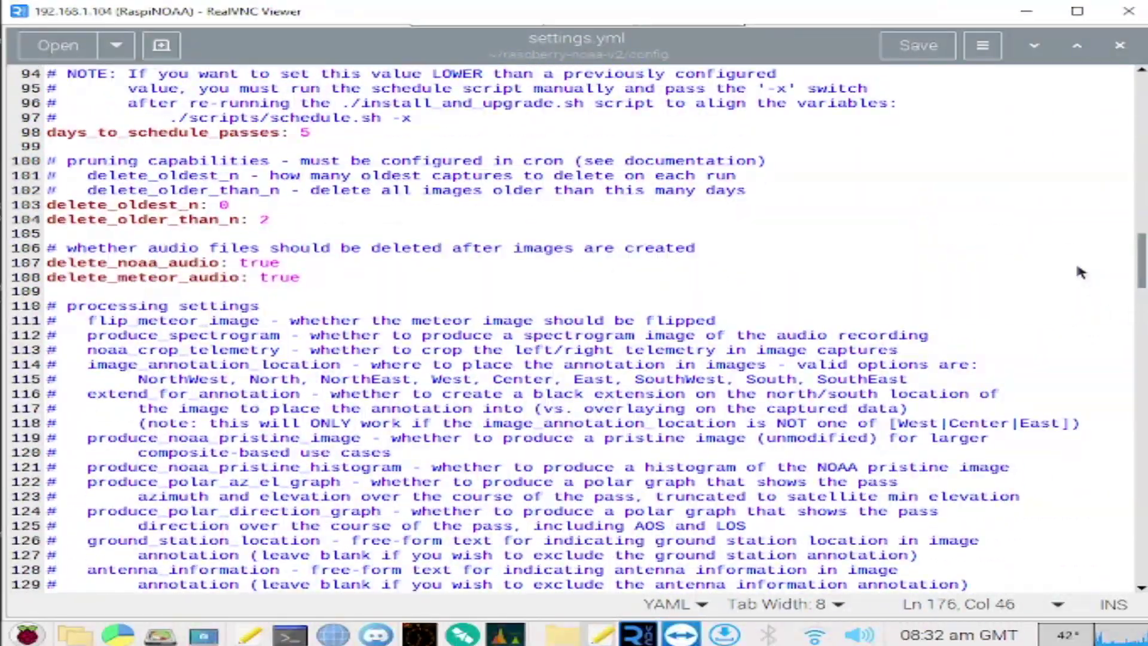
scroll(1080, 267, up, 1)
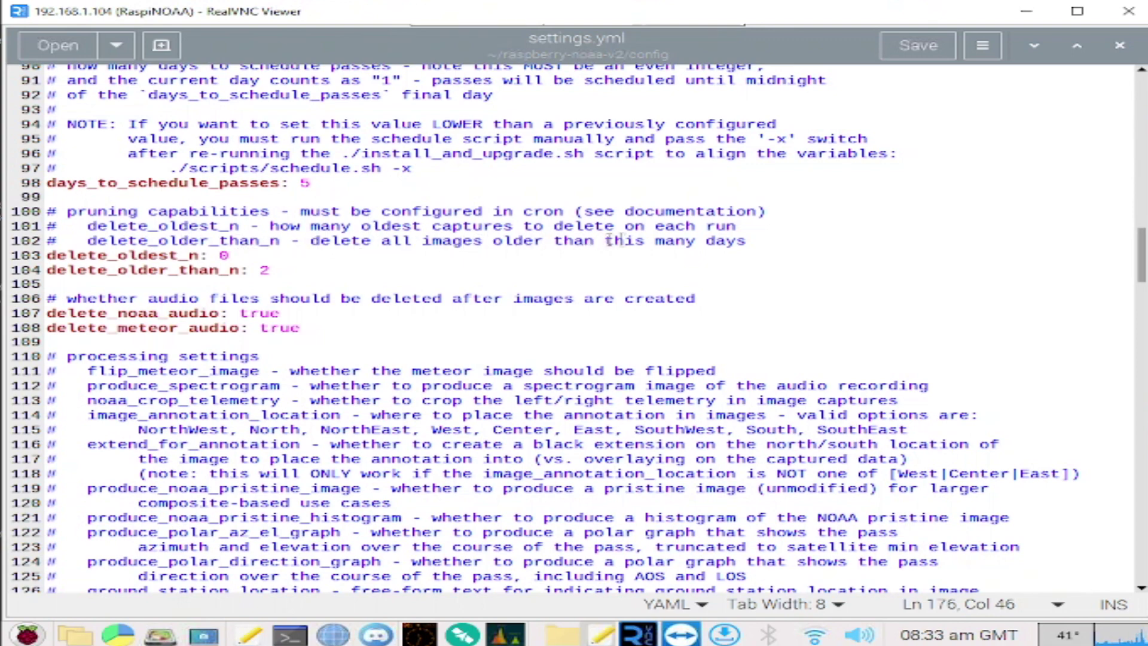
click(272, 270)
key(BackSpace)
text(30)
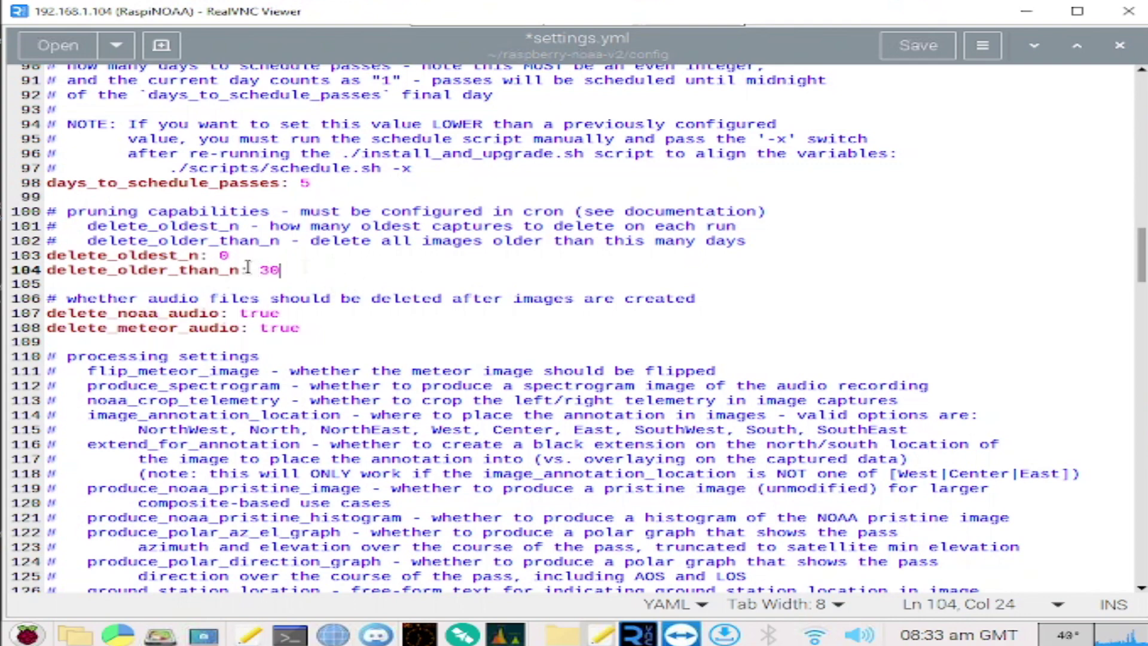
Step: Save settings.yml and close the editor and the config folder window
click(919, 46)
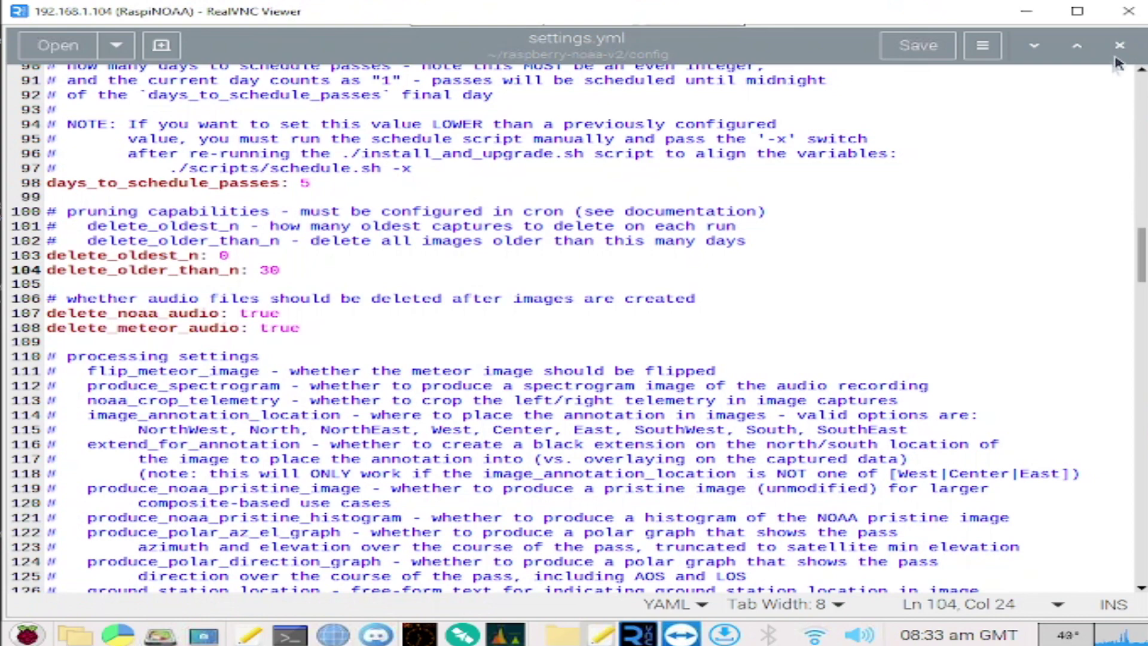
click(1122, 47)
click(1139, 38)
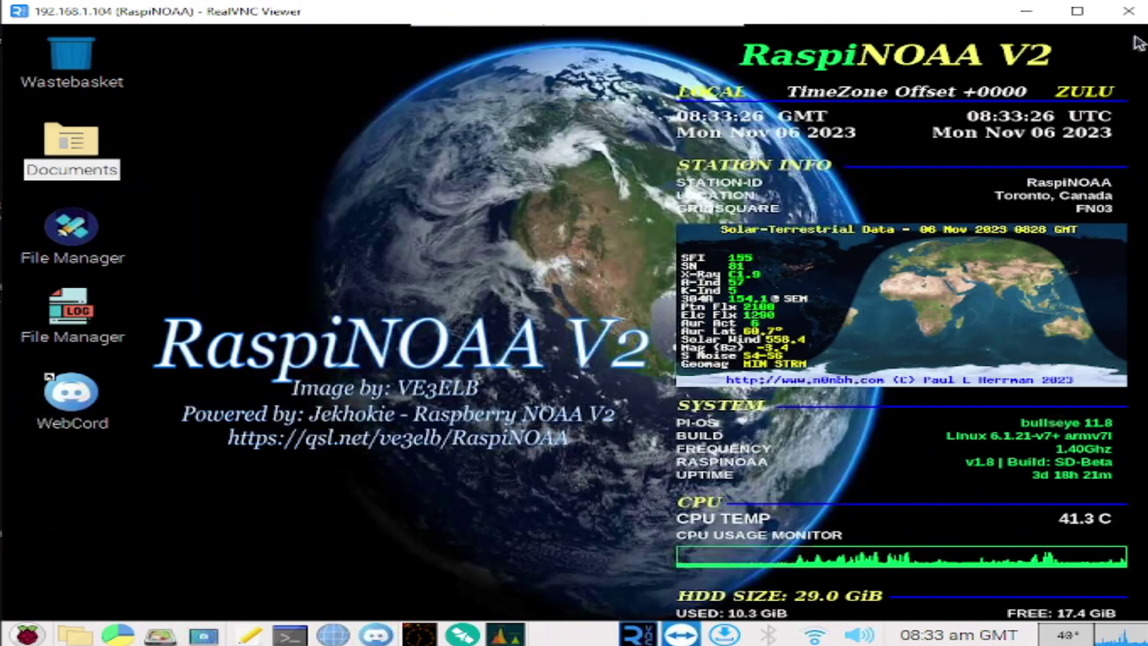
Step: In a new terminal, check the current directory with pwd and cd into raspberry-noaa-v2
click(290, 636)
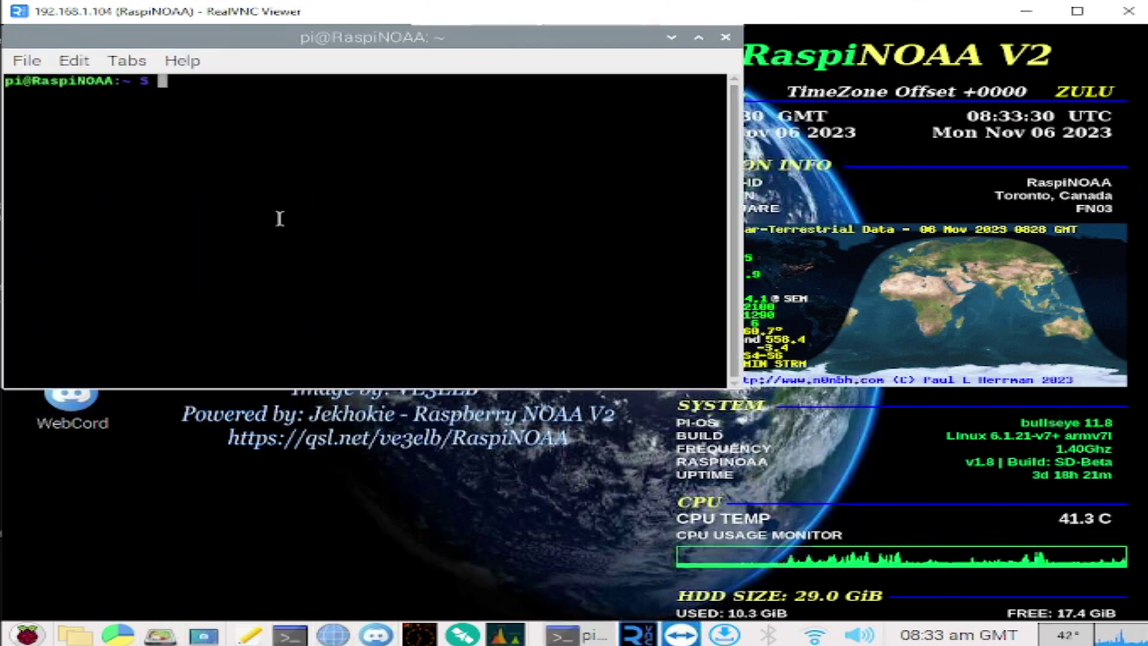
text(pwd)
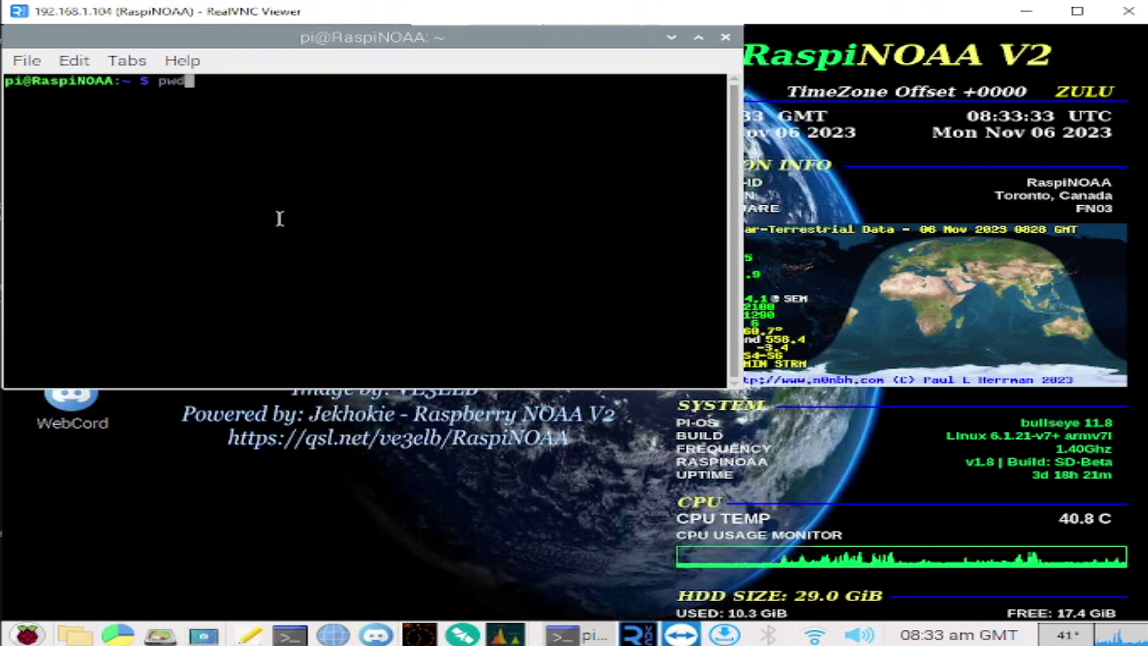
key(Return)
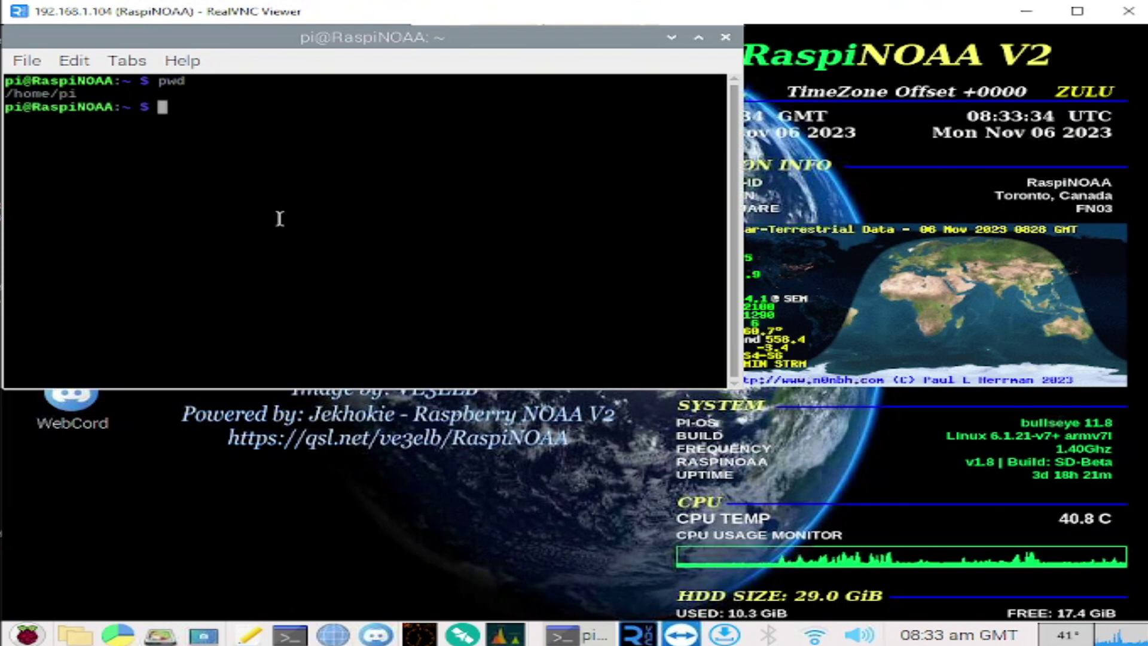
text(cd ra)
key(Tab)
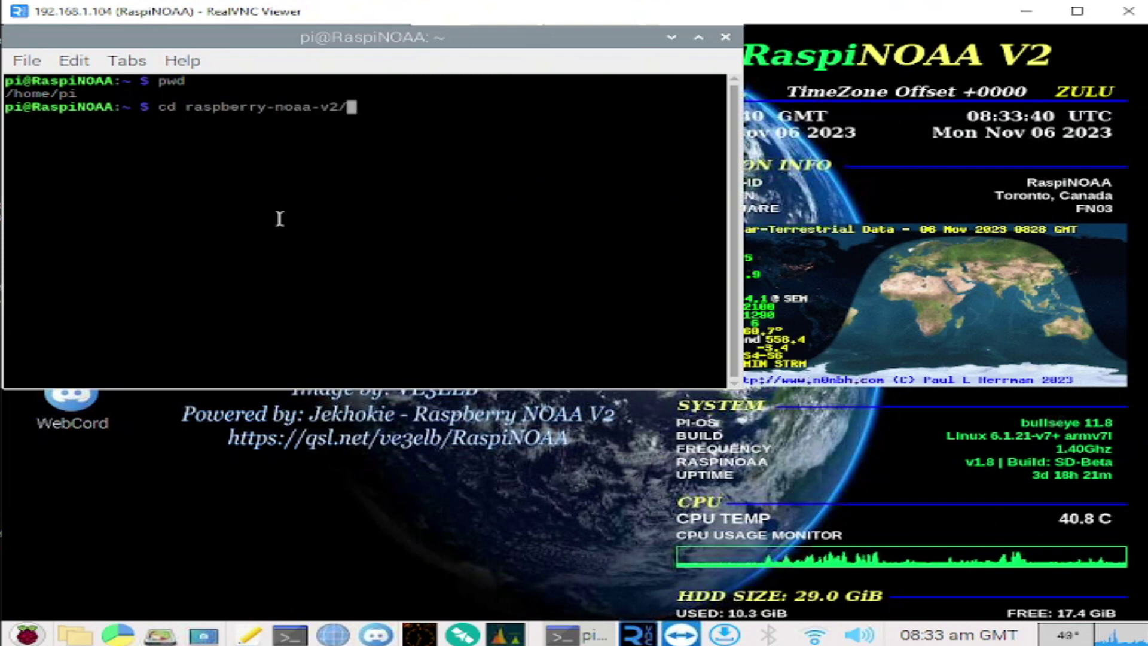
key(Return)
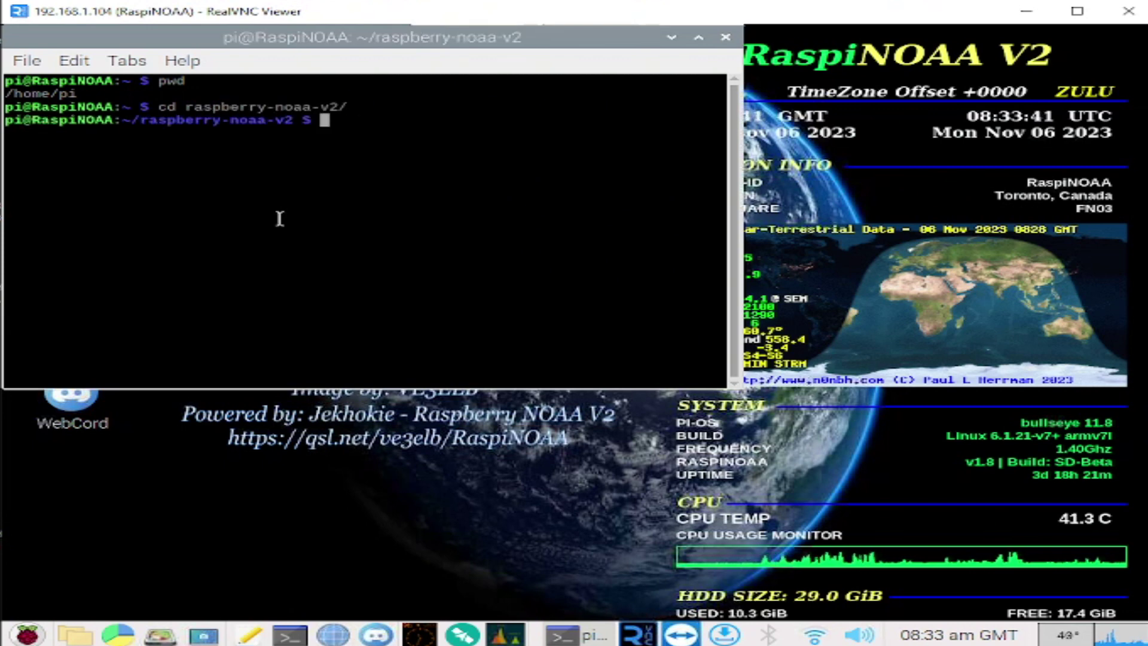
Step: Rerun ./install_and_upgrade.sh recalled from the command history
key(Up)
key(Up)
key(Up)
key(Up)
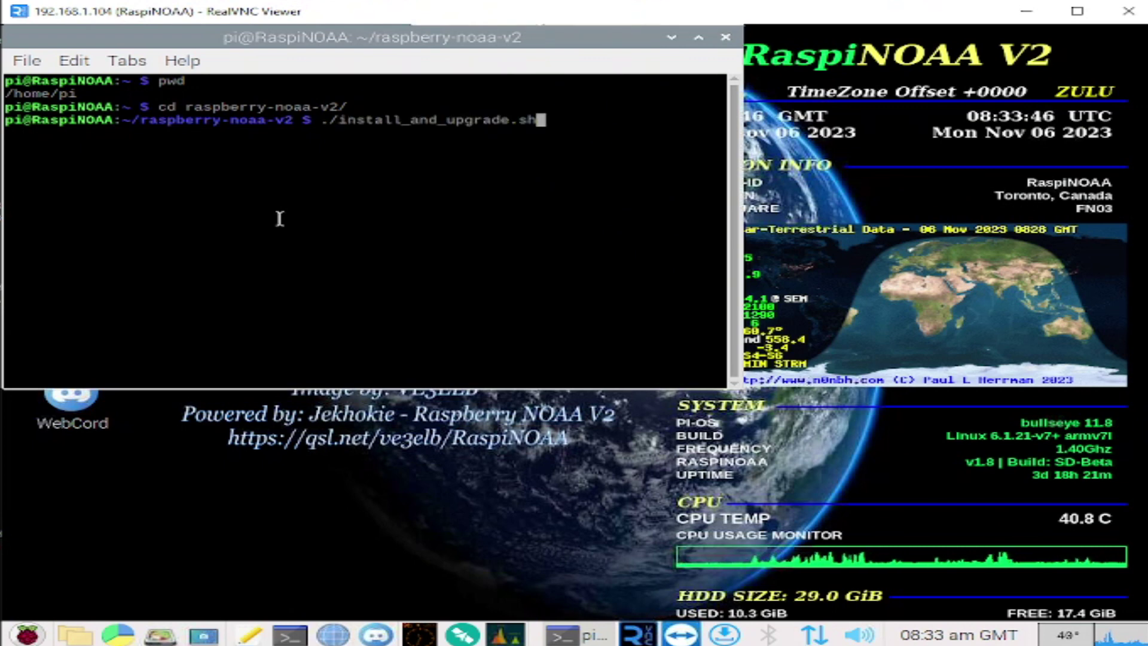
key(Down)
key(Up)
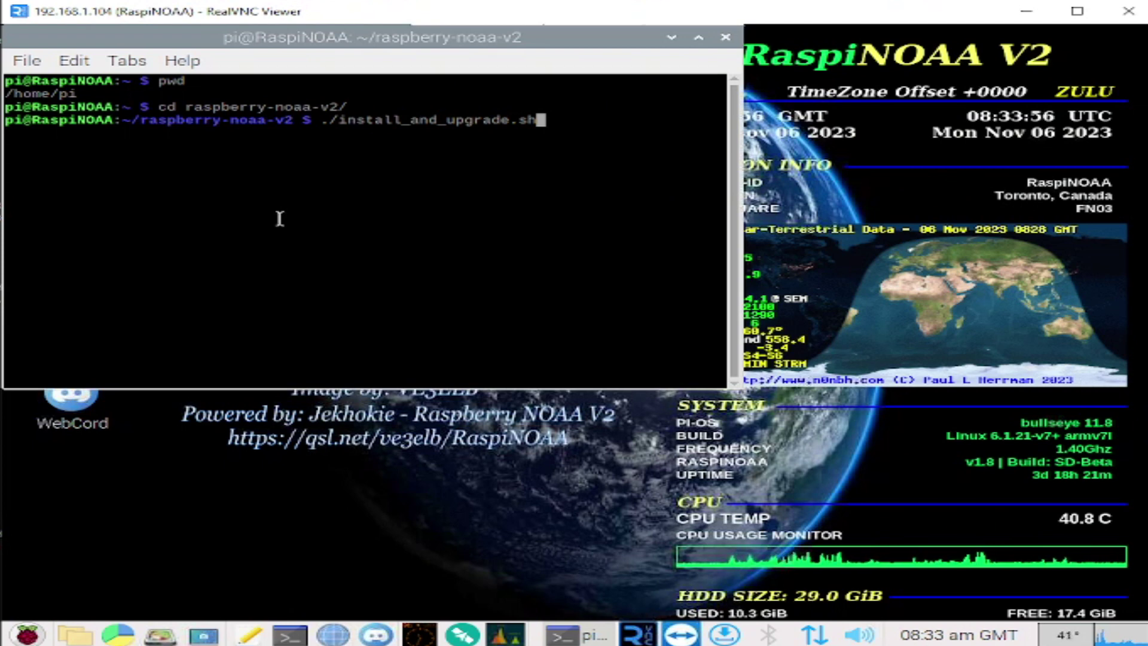
key(Return)
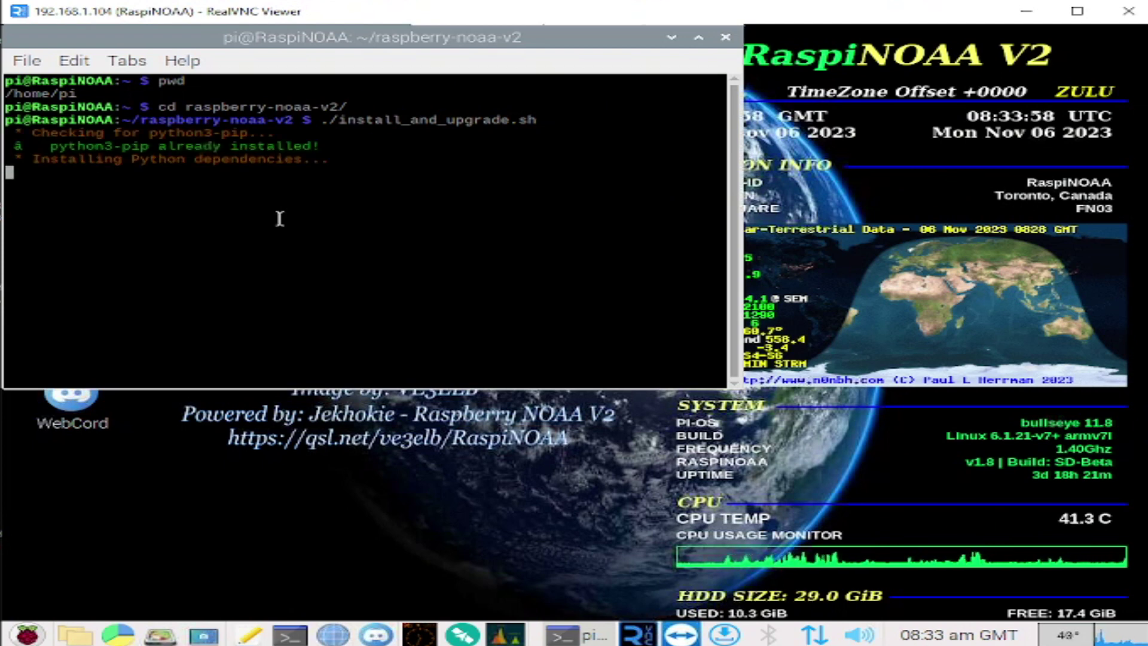